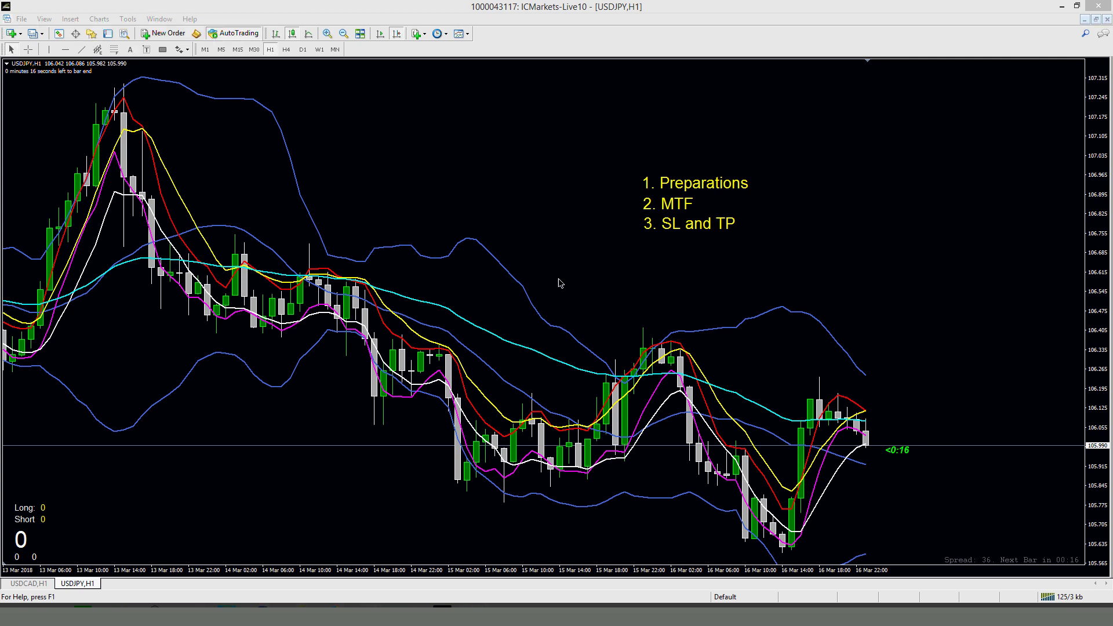
Step: Switch to the Harvest Grow Account workbook in Excel and shorten the blue rectangle to end at row 24, uncovering the trader-type table
key("alt+Tab")
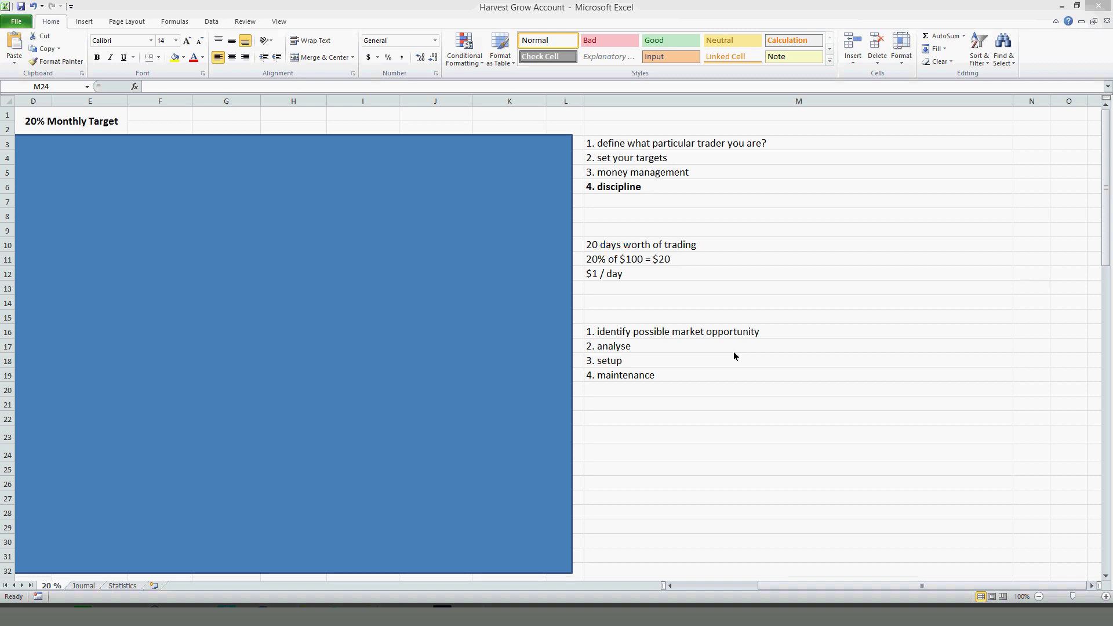
left_click(628, 145)
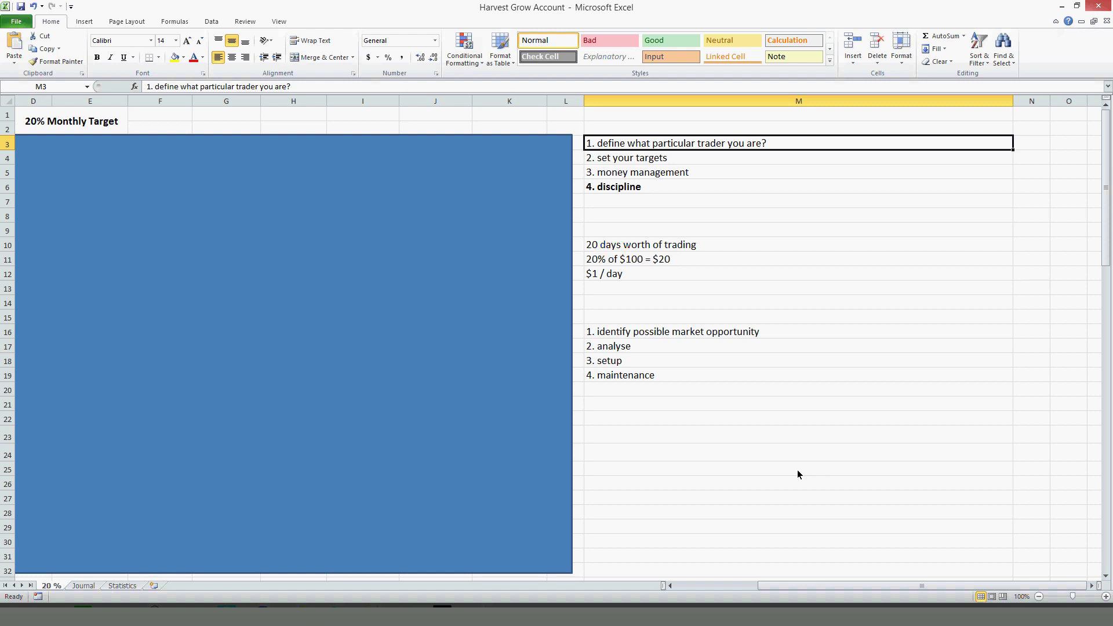
scroll(748, 452, "down", 5)
left_click(511, 350)
left_click_drag(572, 354, 573, 243)
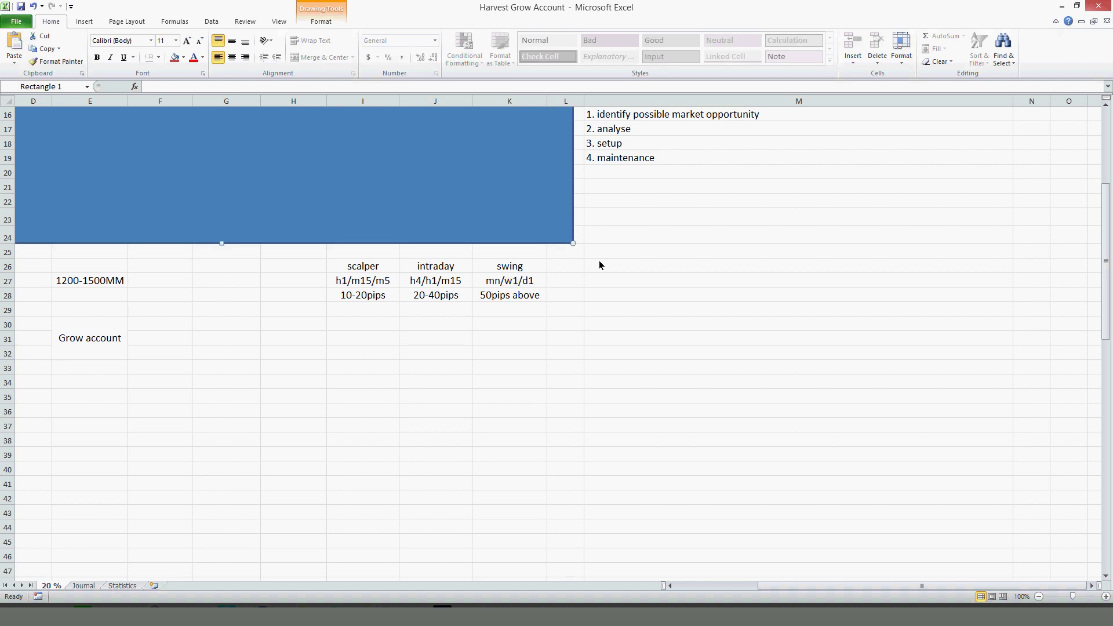
Step: Make the scalper, intraday and swing headings in I26:K26 bold
left_click_drag(377, 281, 472, 273)
left_click(407, 305)
left_click_drag(366, 266, 521, 266)
left_click(97, 57)
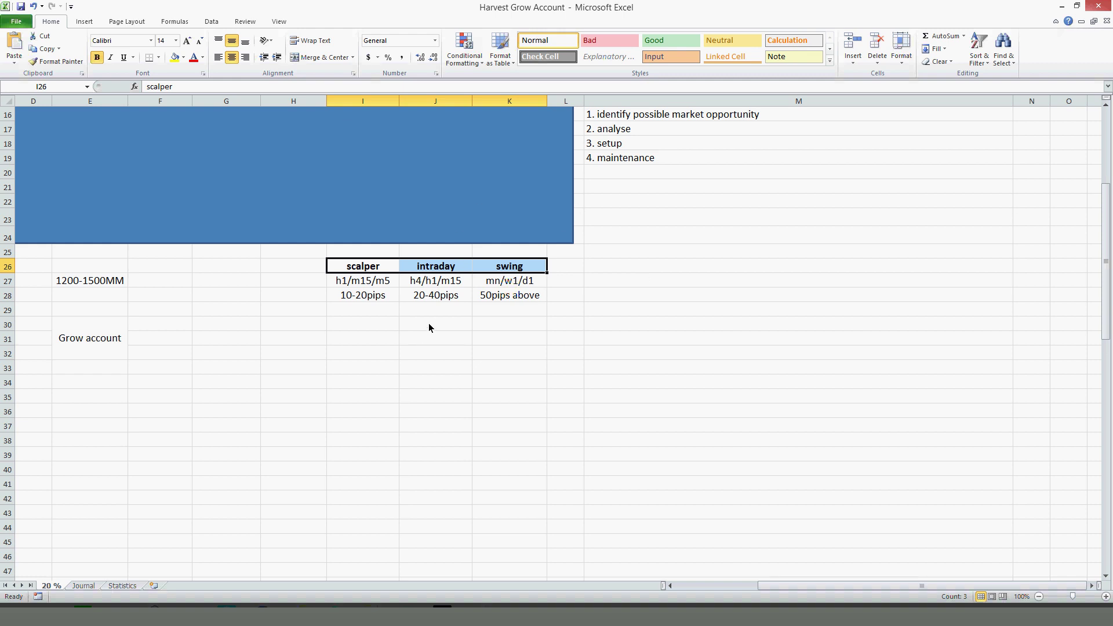
left_click(365, 293)
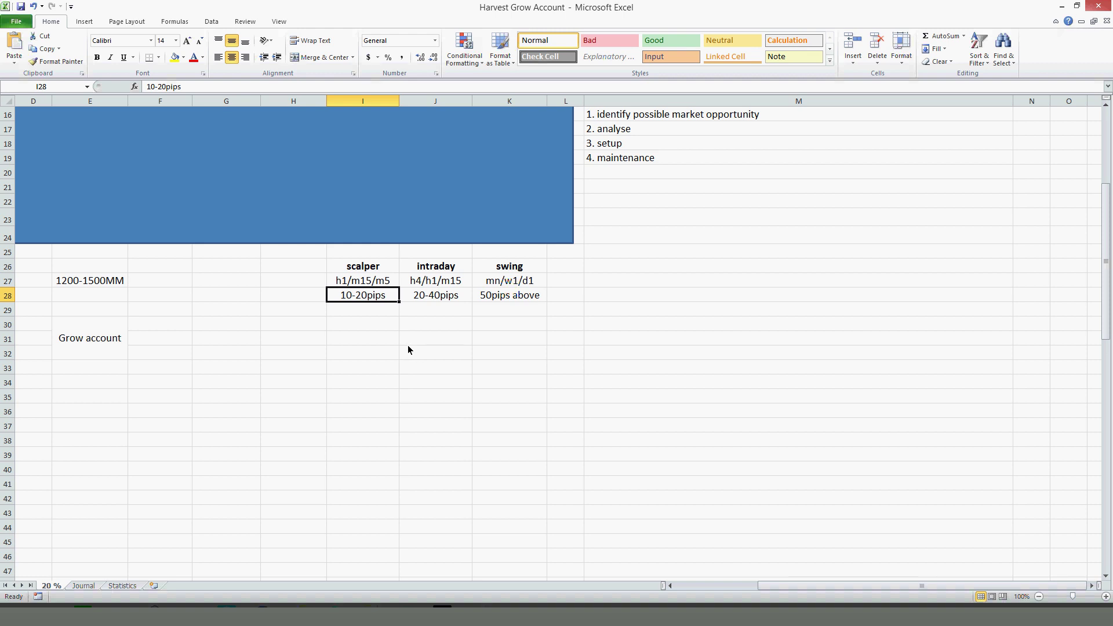
Step: Switch to the MetaTrader terminal and set the USDJPY chart to the M15 timeframe
key("alt+Tab")
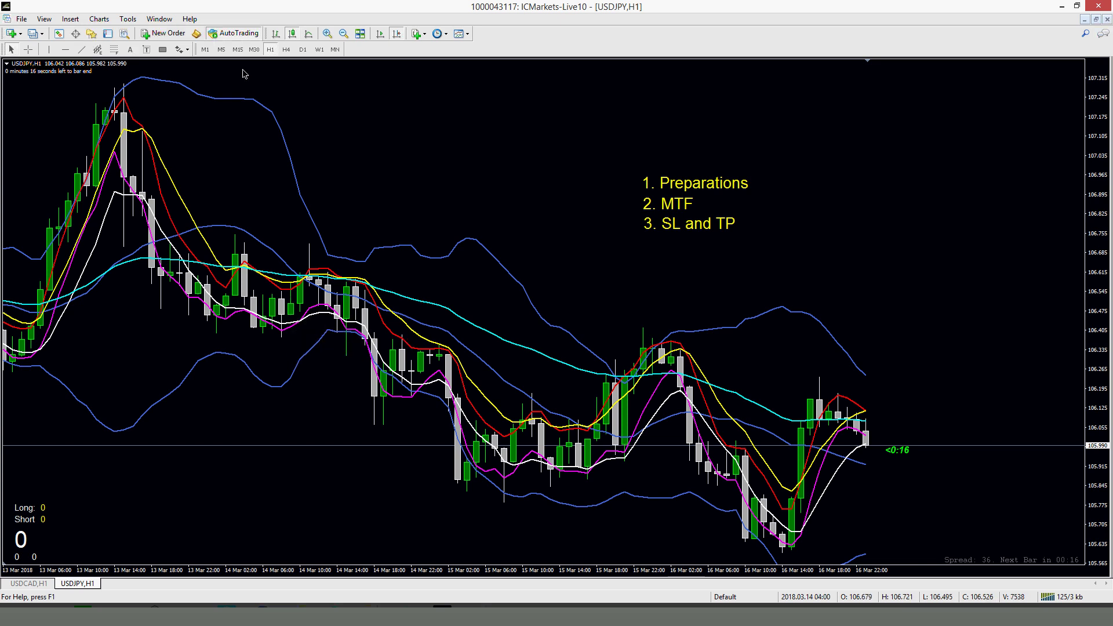
left_click(238, 49)
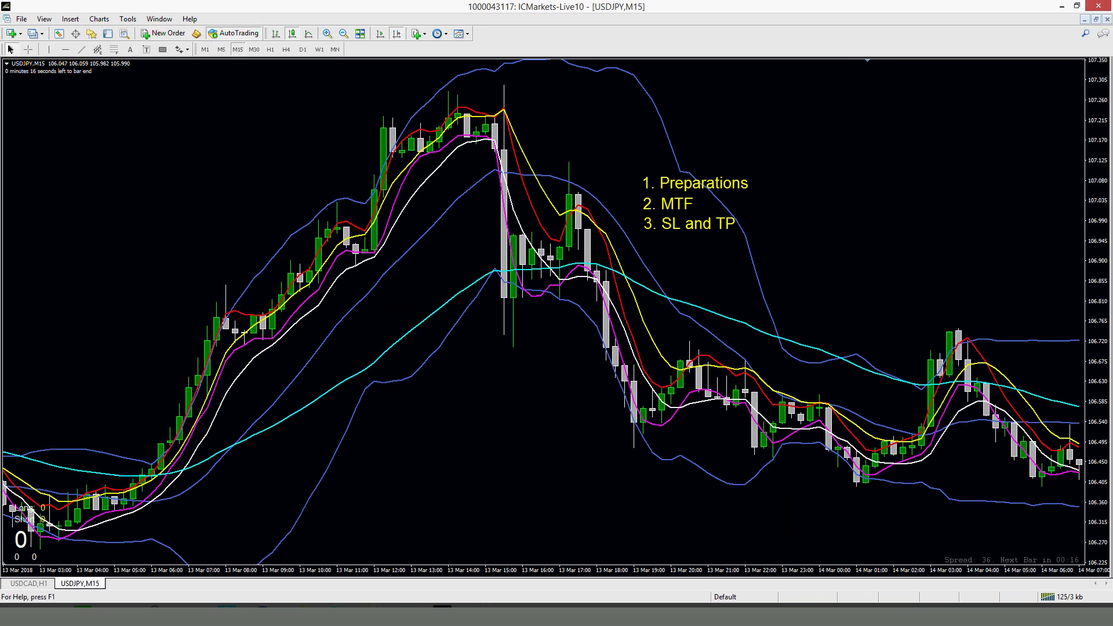
Step: Open a new GBPUSD chart with the BBMA template on the M15 timeframe
left_click(12, 33)
left_click(33, 75)
left_click(460, 33)
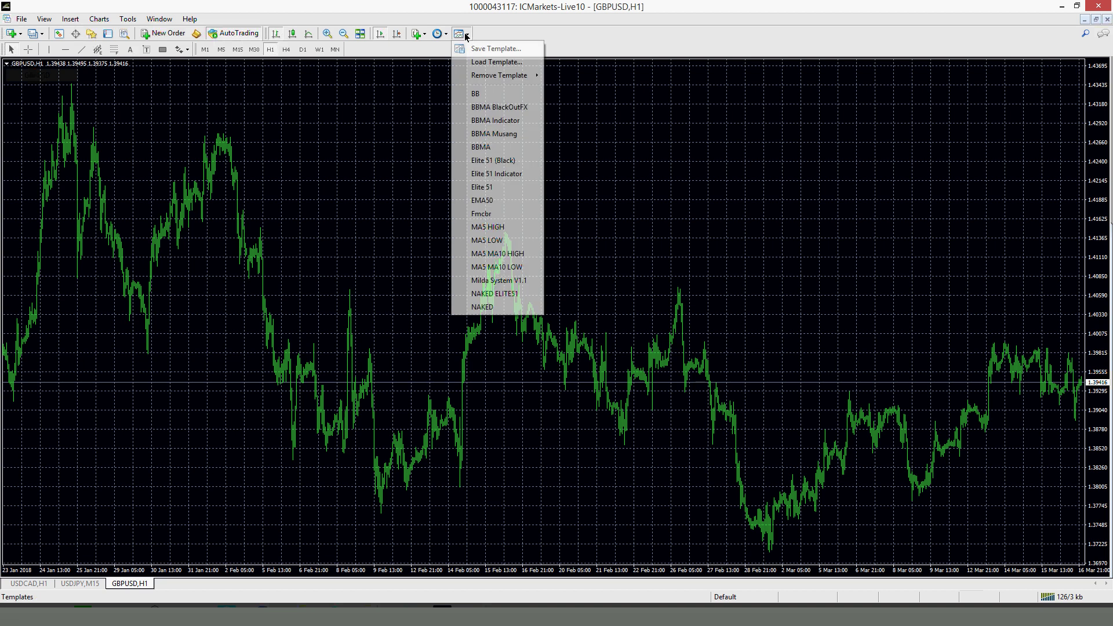
left_click(488, 145)
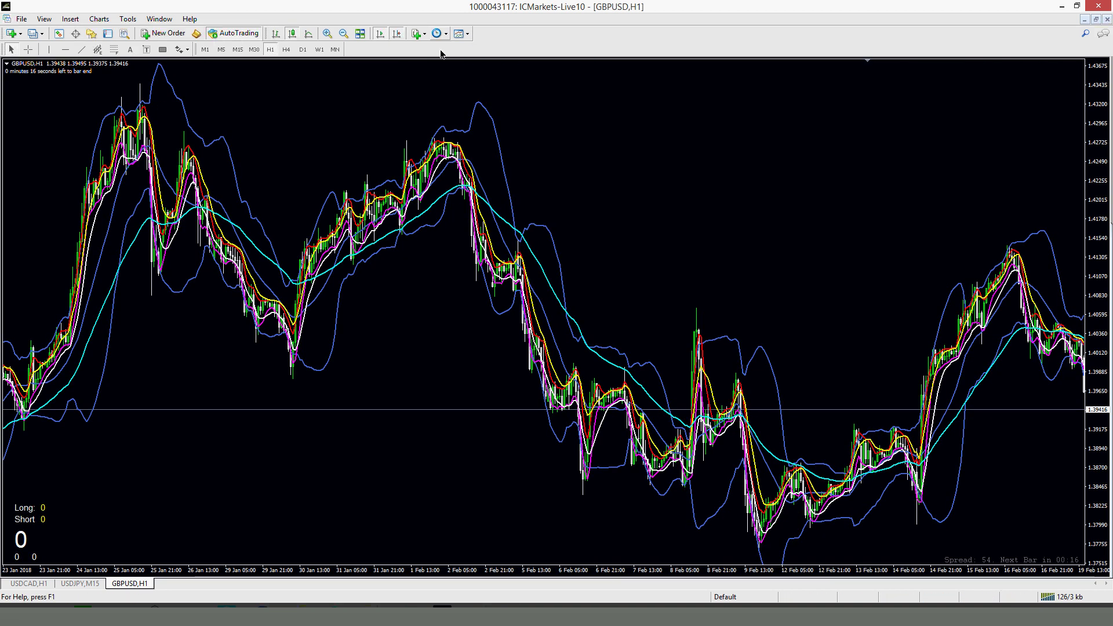
left_click(241, 50)
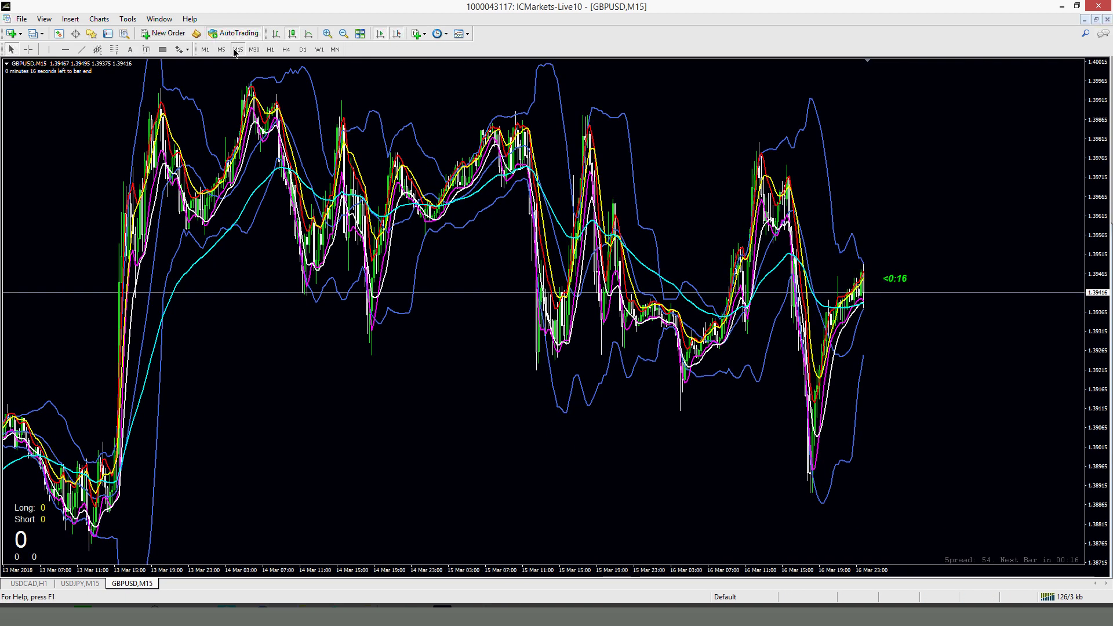
Step: Examine the GBPUSD M15 price history from 13 to 16 March at different zoom levels for a suitable example setup
left_click(328, 33)
left_click(327, 33)
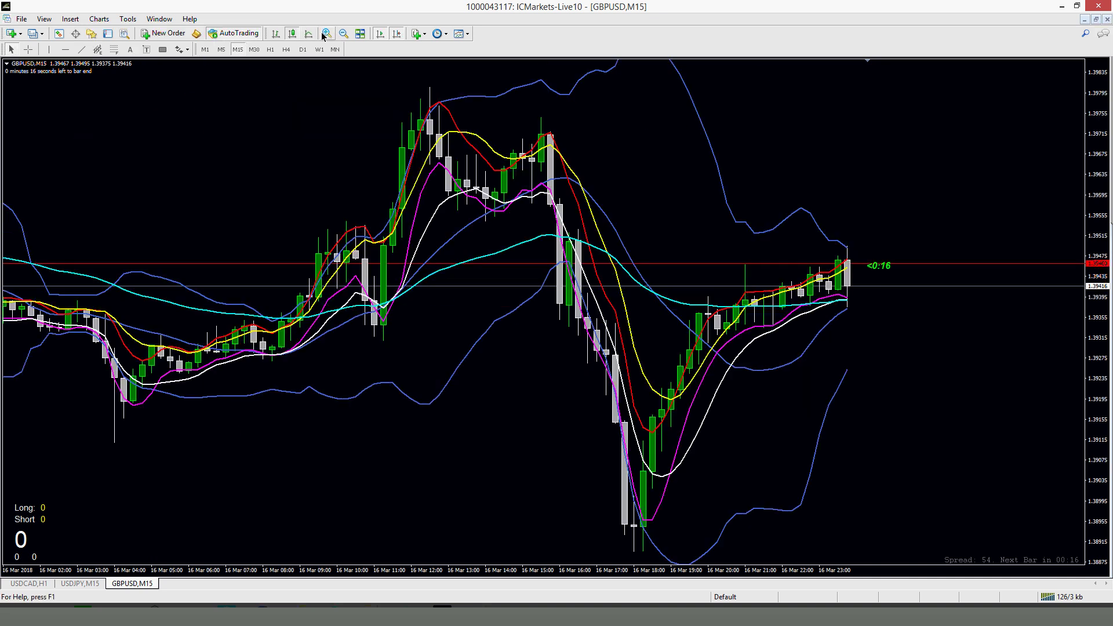
left_click(327, 33)
left_click(344, 33)
left_click_drag(343, 250, 430, 251)
left_click(344, 33)
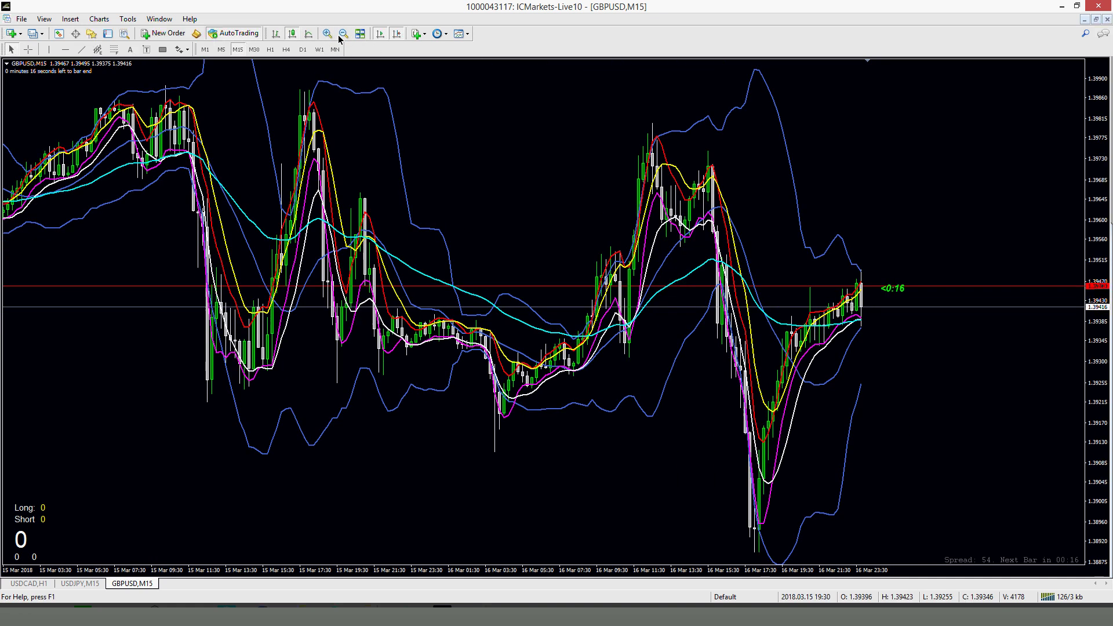
scroll(439, 258, "up", 10)
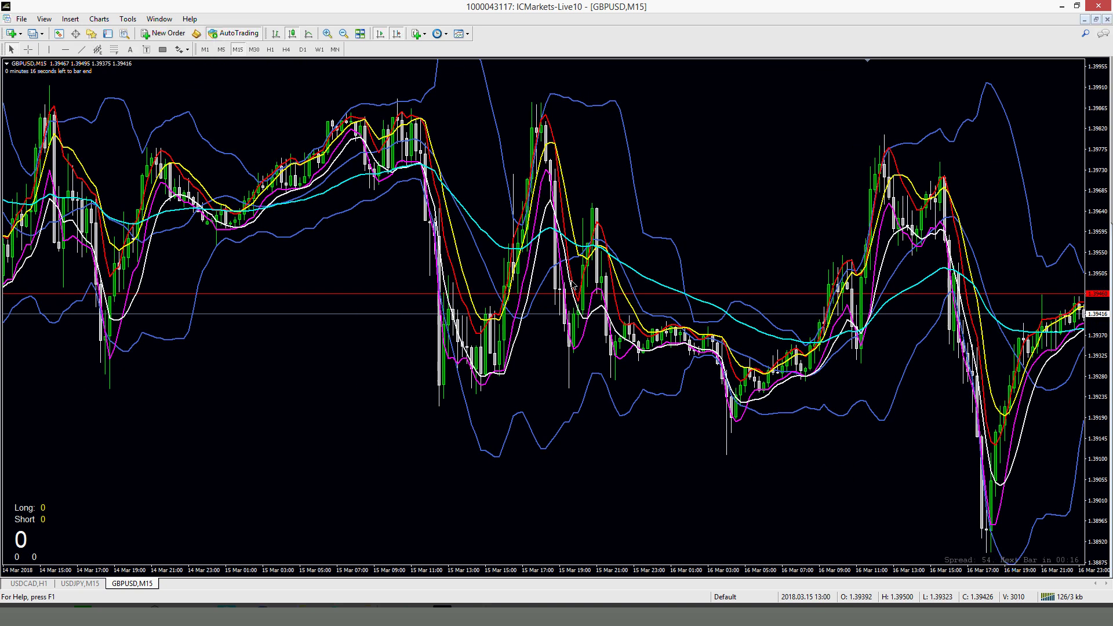
scroll(561, 284, "up", 8)
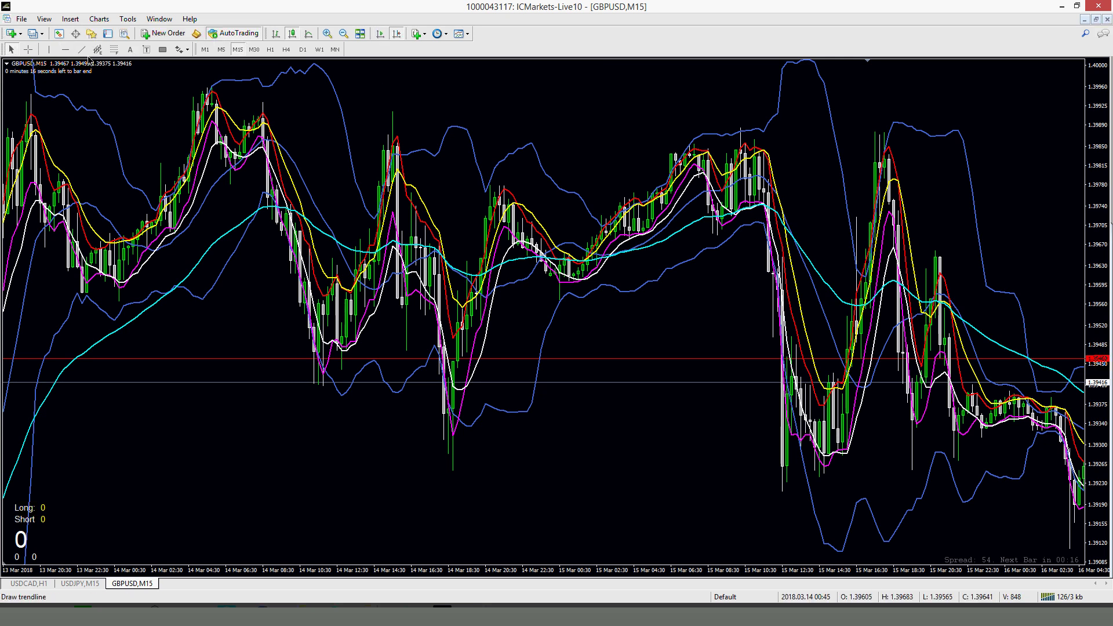
scroll(452, 197, "down", 5)
scroll(478, 204, "up", 10)
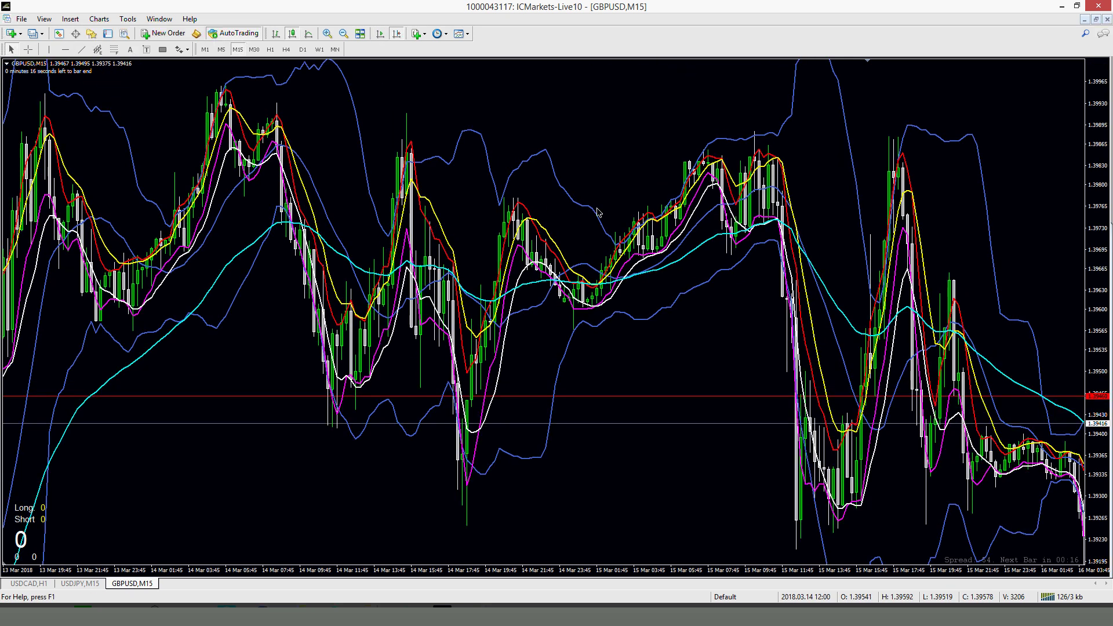
scroll(429, 255, "down", 10)
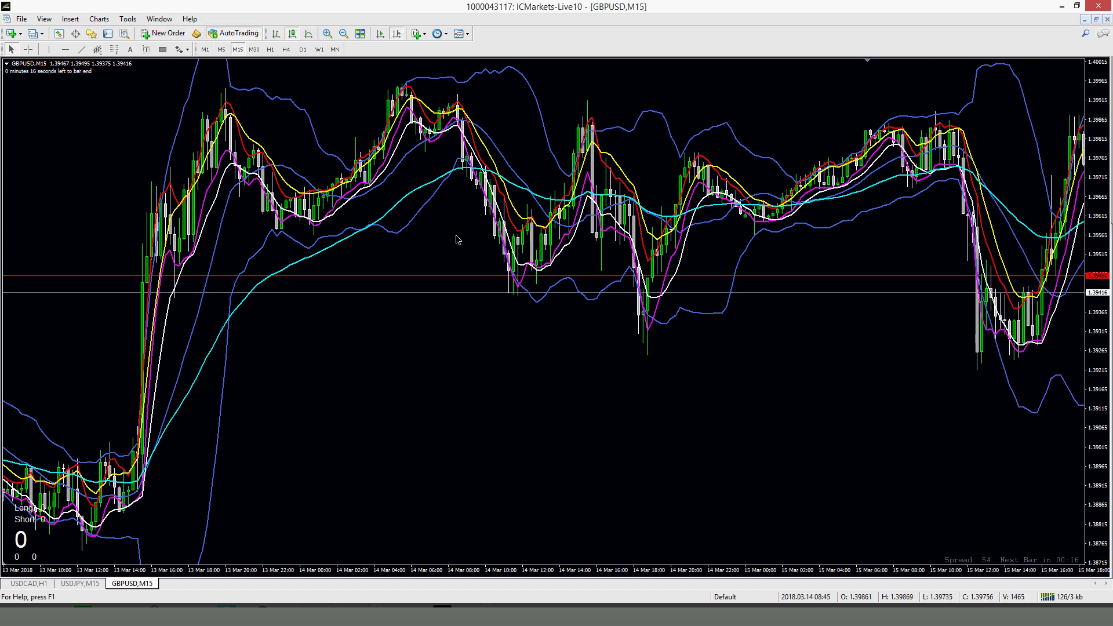
scroll(441, 228, "down", 3)
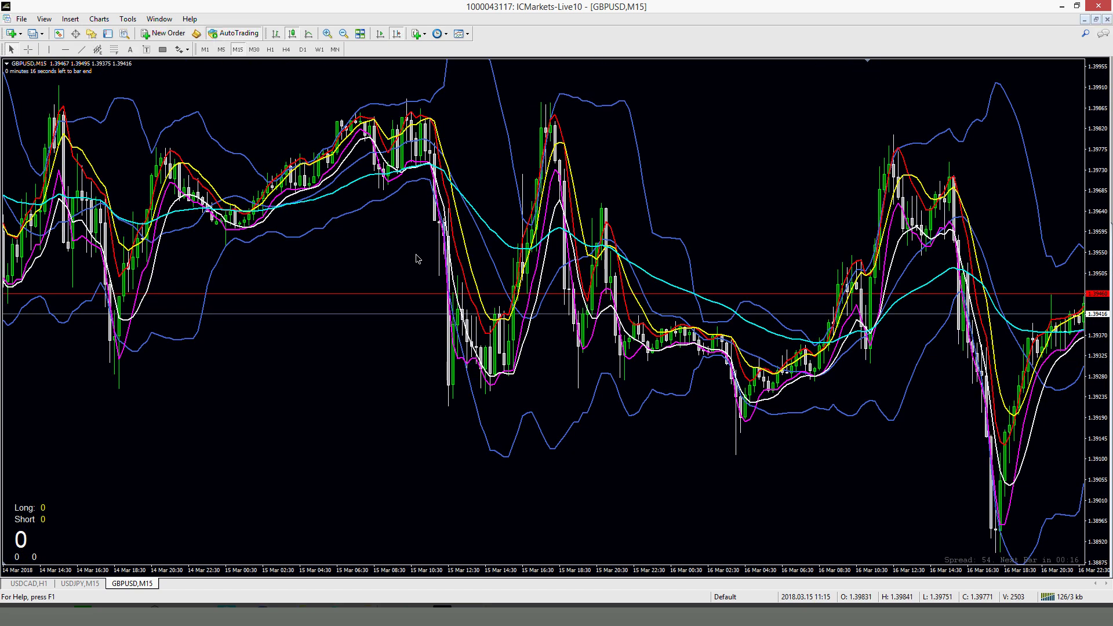
double_click(328, 33)
scroll(452, 127, "up", 3)
key("minus")
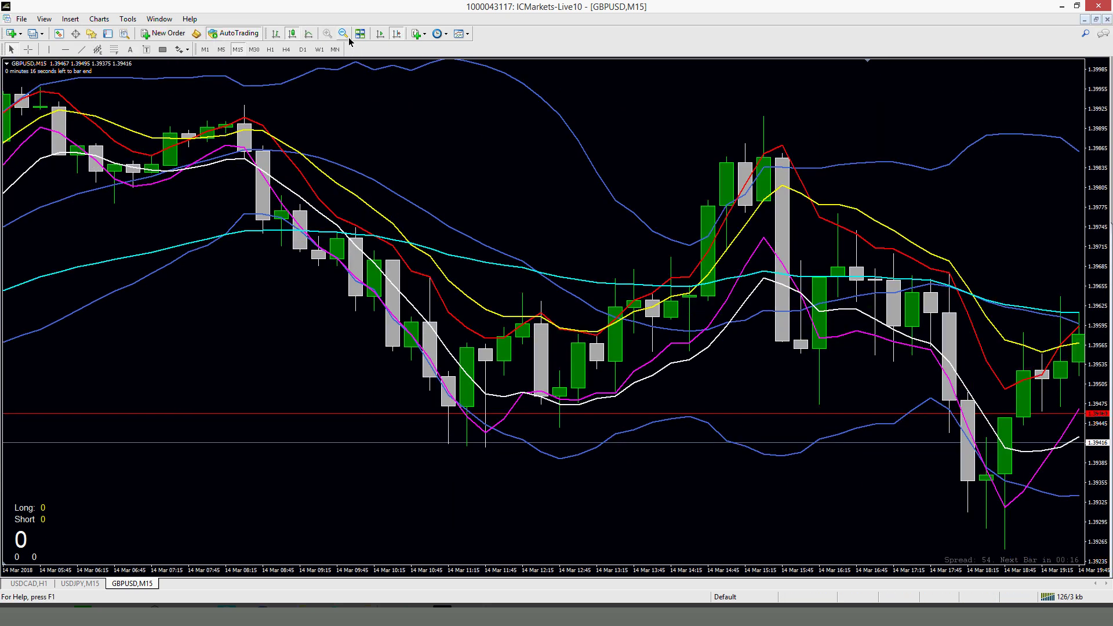
scroll(356, 163, "down", 5)
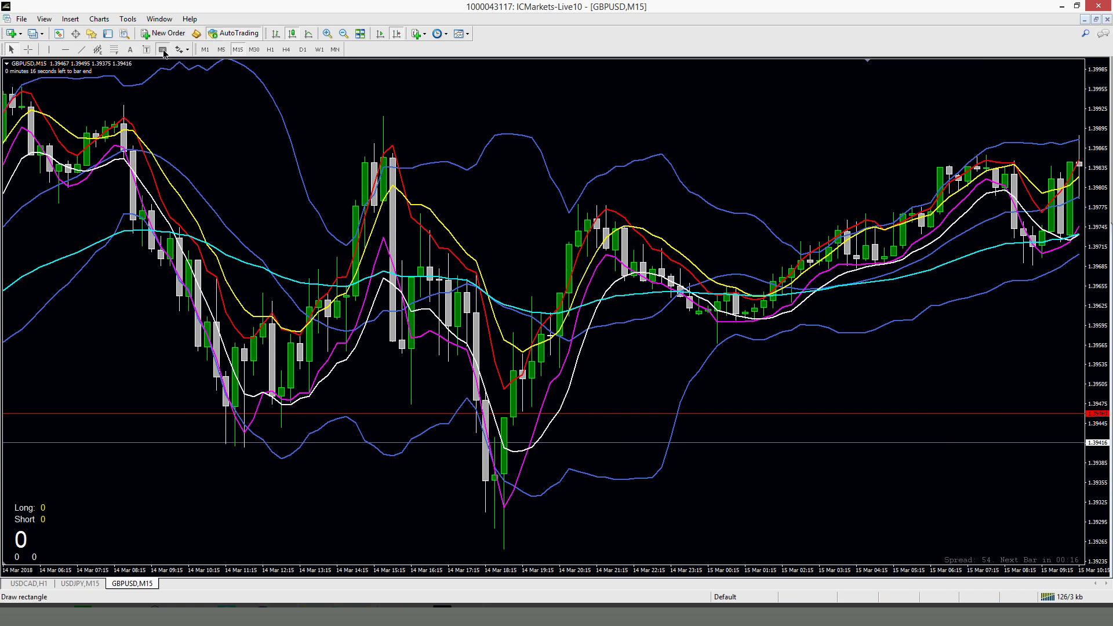
Step: Draw a rectangle around the 14 March price action from about 13:15 to 21:45 and colour its outline yellow
right_click(619, 547)
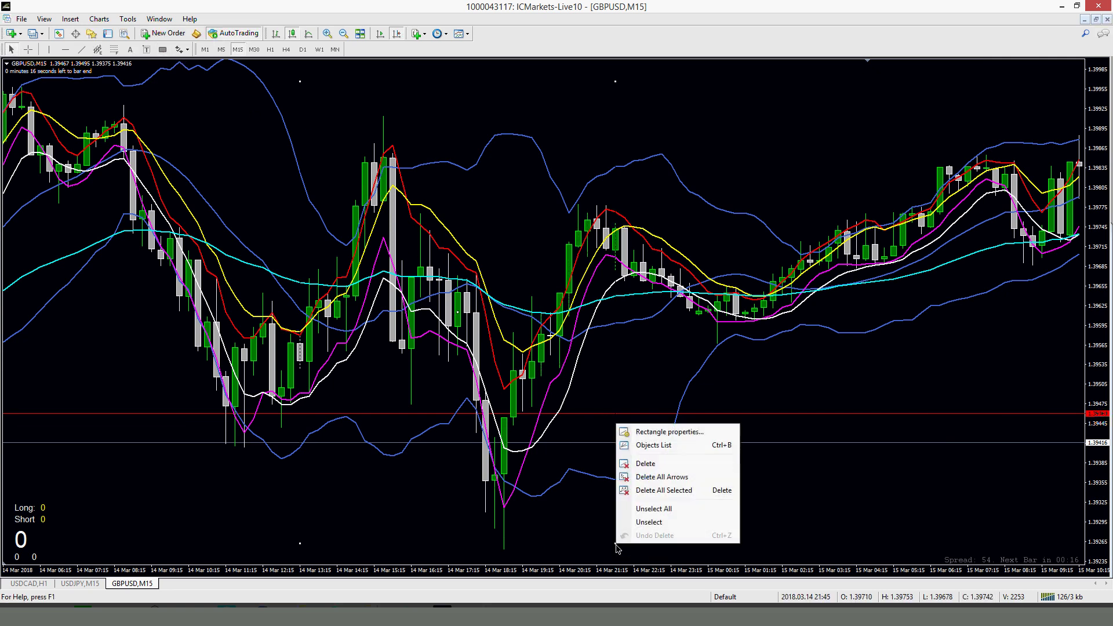
left_click(672, 433)
left_click(566, 315)
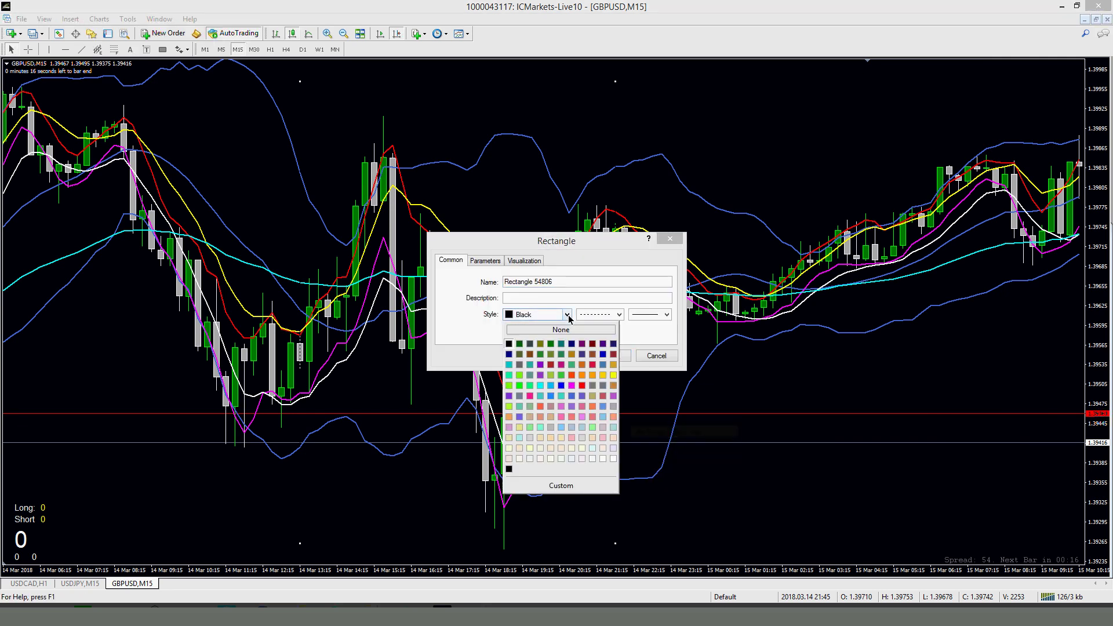
left_click(612, 375)
left_click(604, 356)
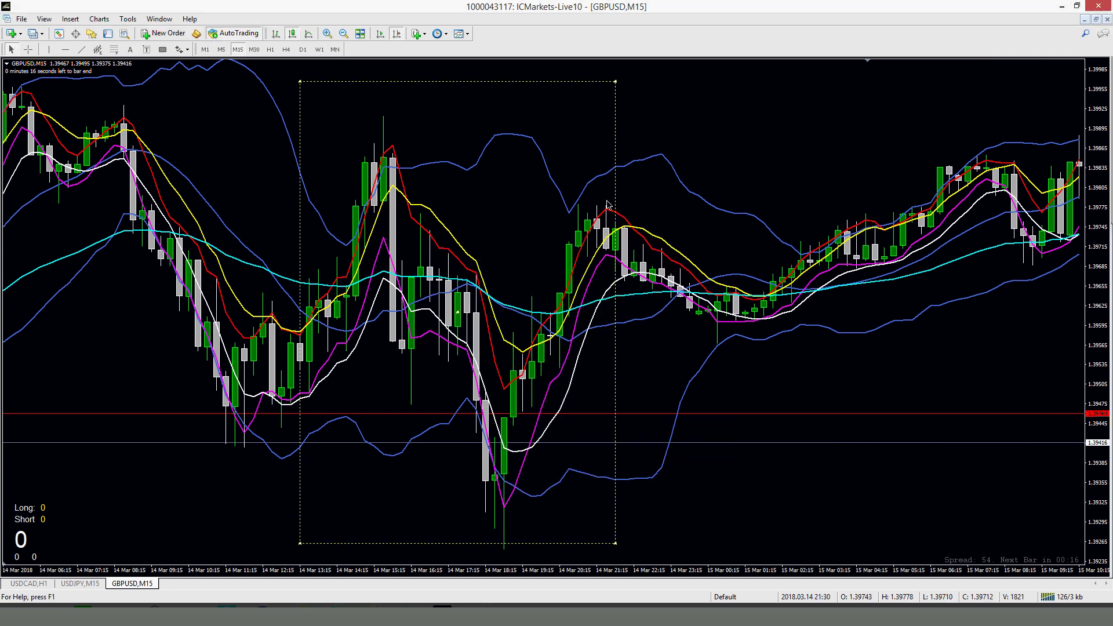
left_click_drag(616, 83, 615, 86)
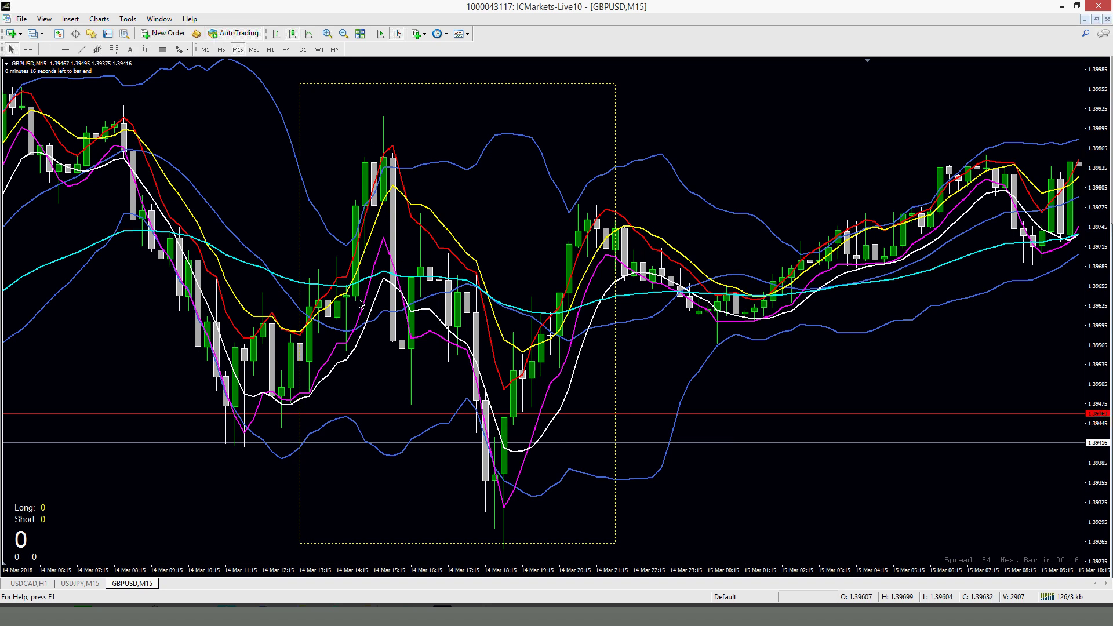
Step: Draw a Fibonacci retracement from the bottom of the large bearish candle up to the rectangle's peak high and colour its levels yellow
left_click(114, 49)
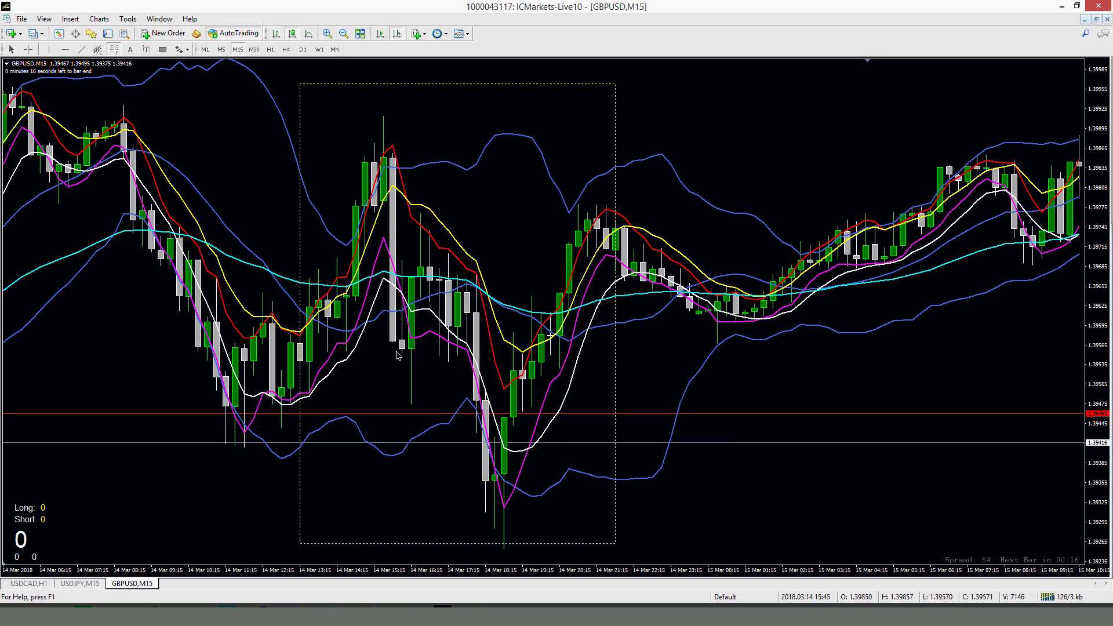
left_click_drag(394, 344, 295, 120)
right_click(295, 120)
left_click(316, 125)
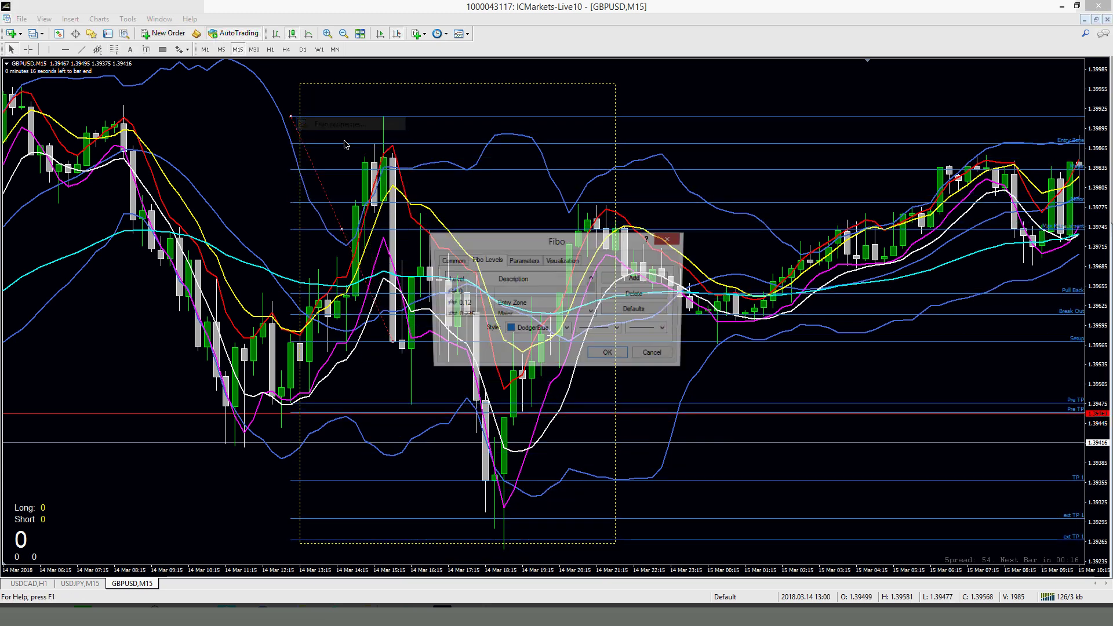
left_click(566, 330)
left_click(613, 390)
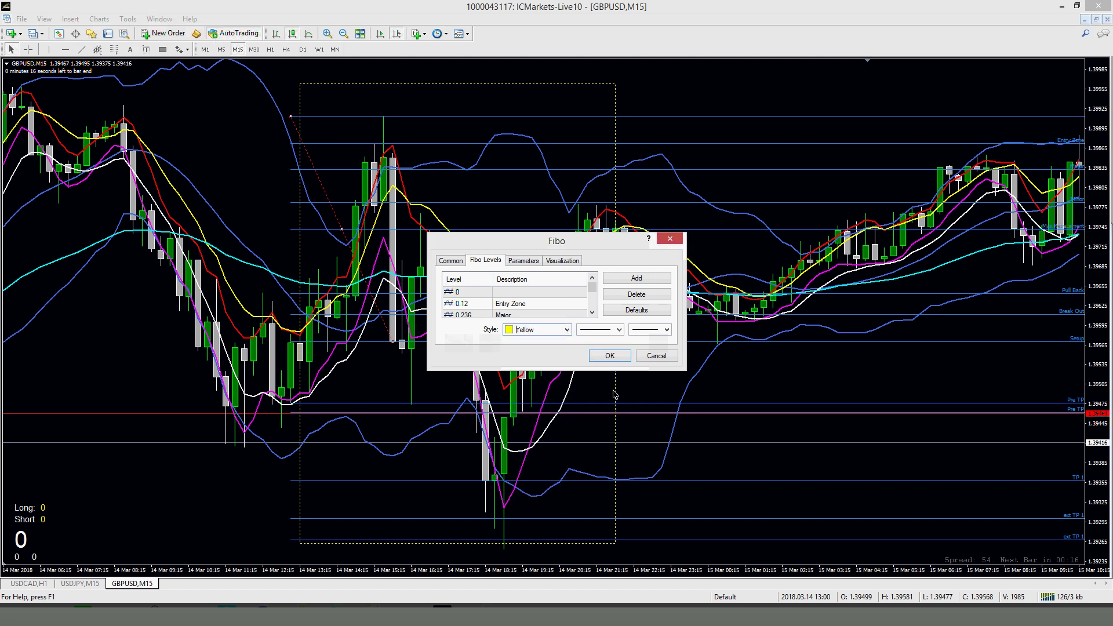
left_click(596, 354)
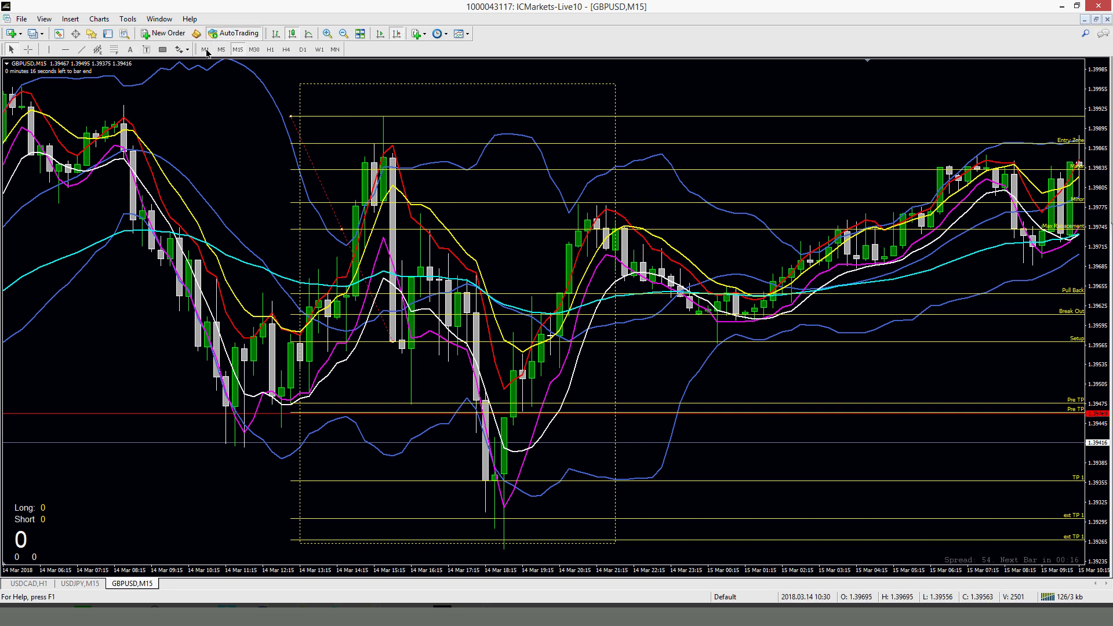
Step: Add the yellow text EXTREME beside the peak candles inside the rectangle
left_click(130, 49)
left_click(362, 131)
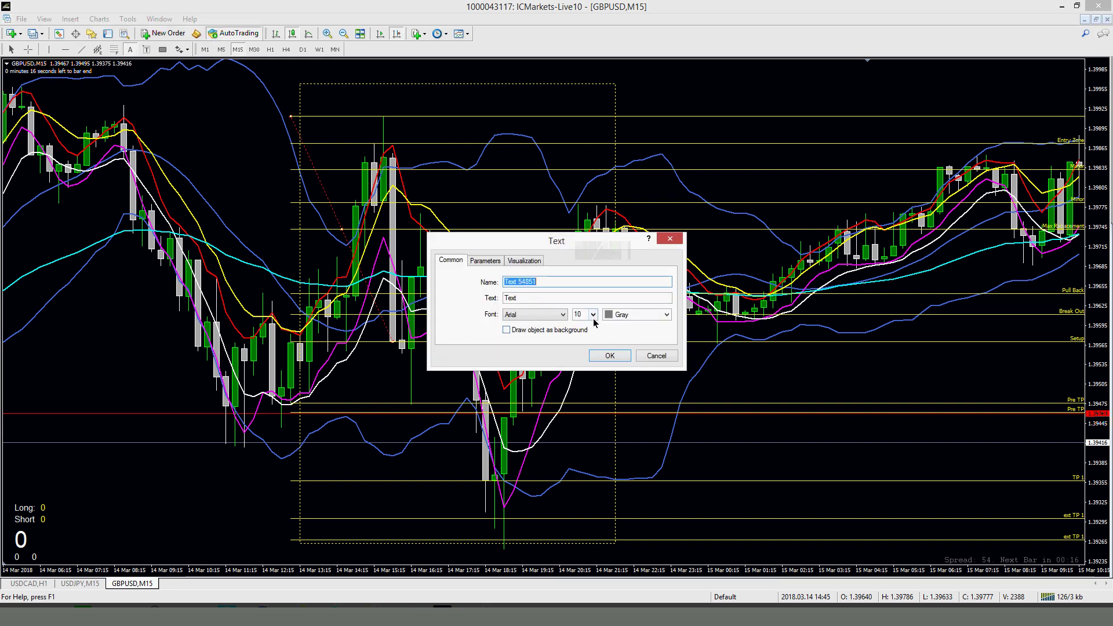
left_click(665, 317)
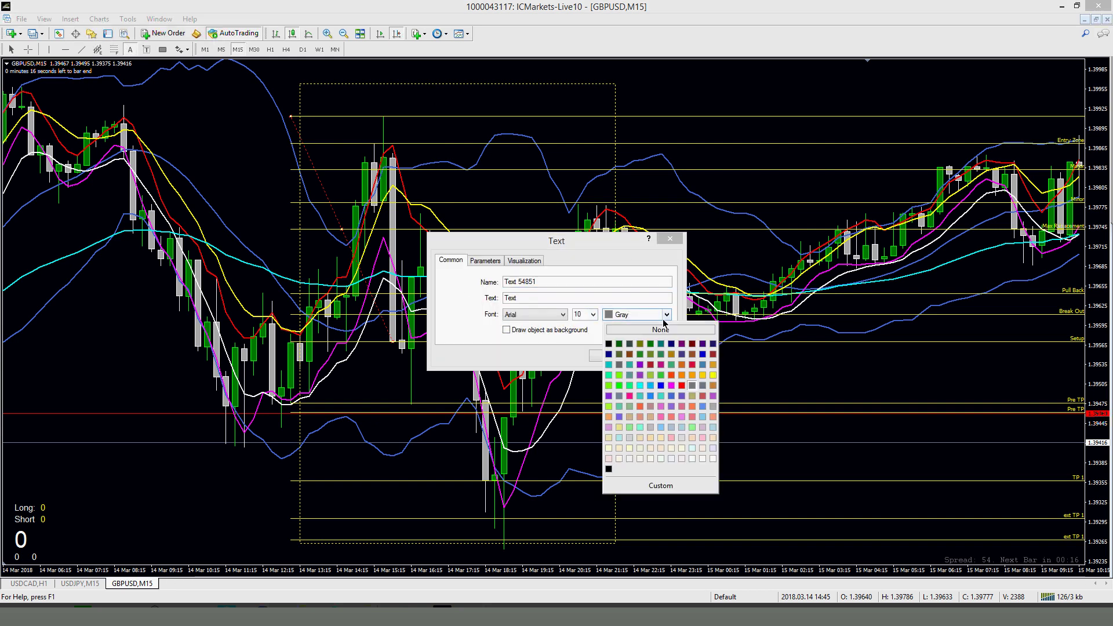
left_click(713, 375)
type("EXT")
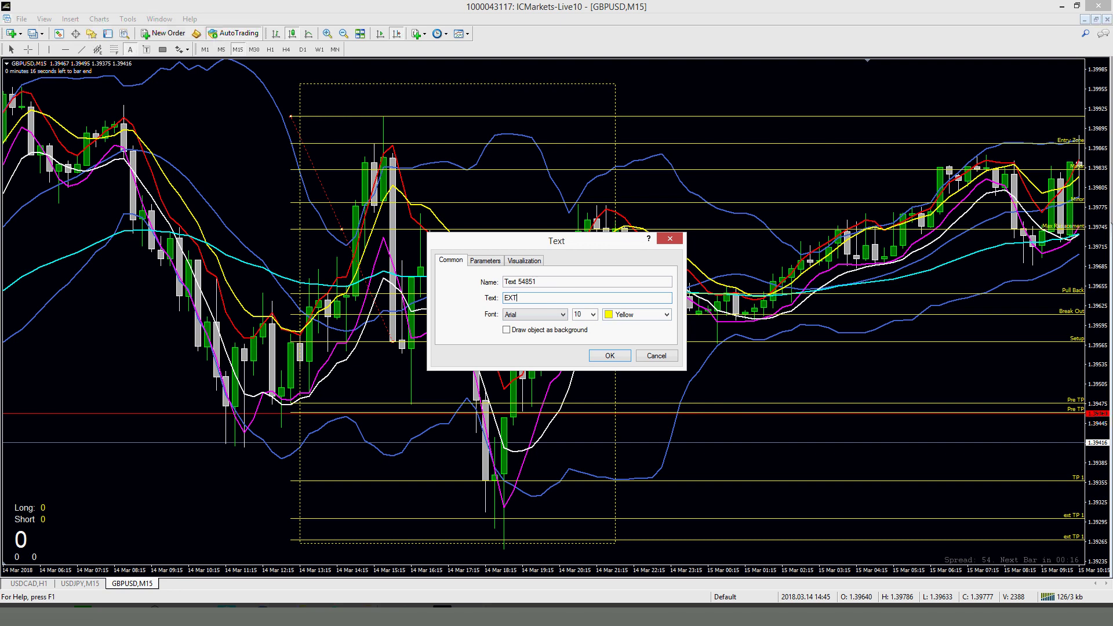
type("REME")
key("Return")
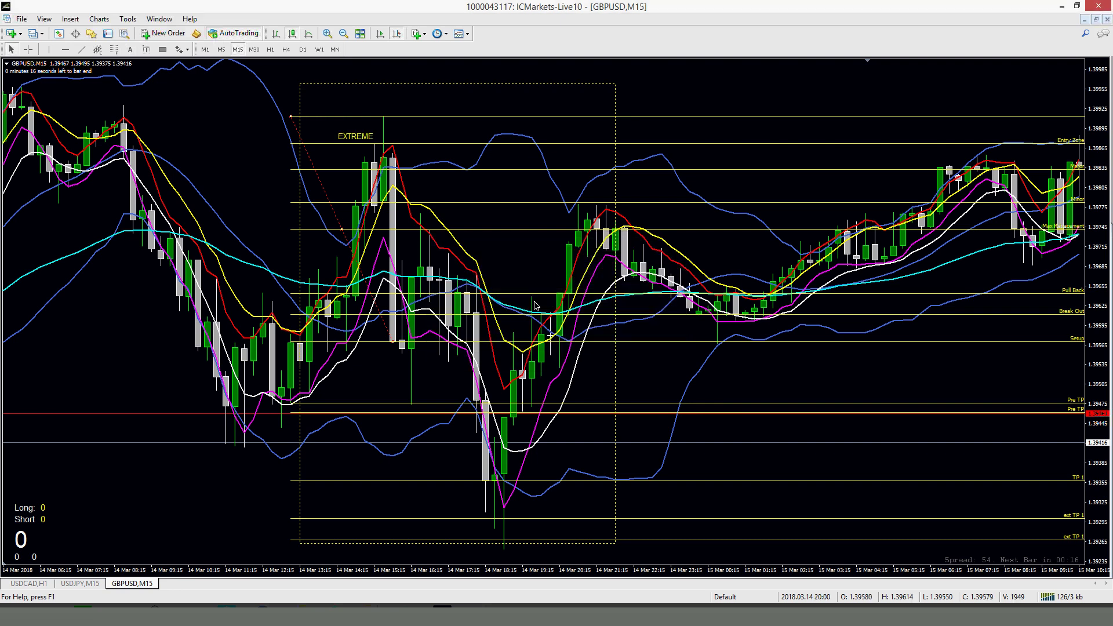
Step: Add a text label reading CSAK / CSD near the large bearish candle
left_click(146, 50)
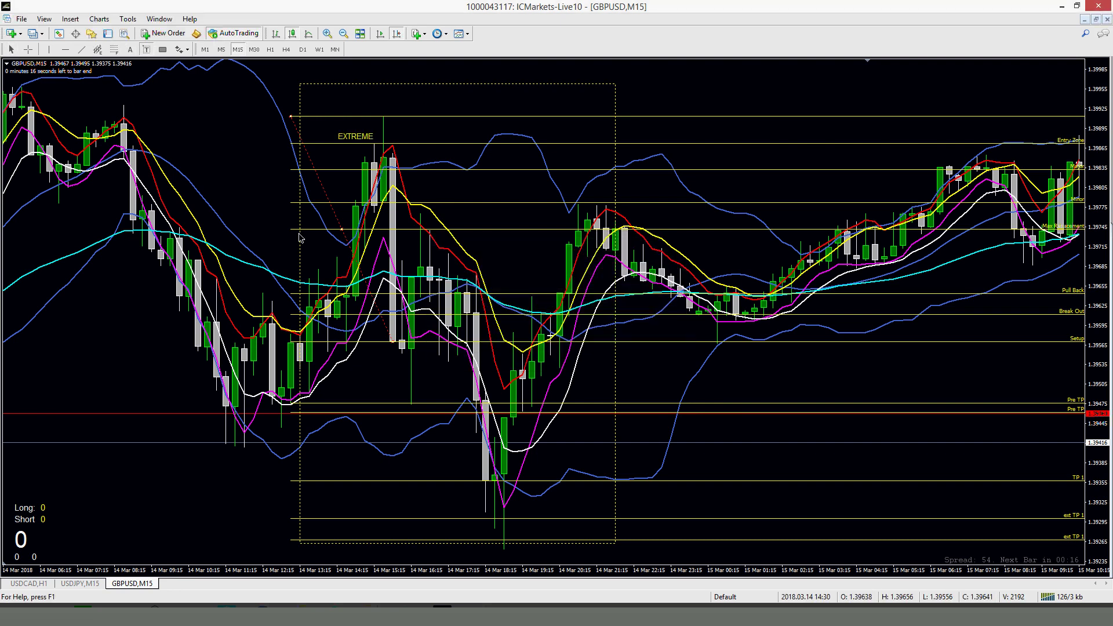
left_click(395, 270)
key("Tab")
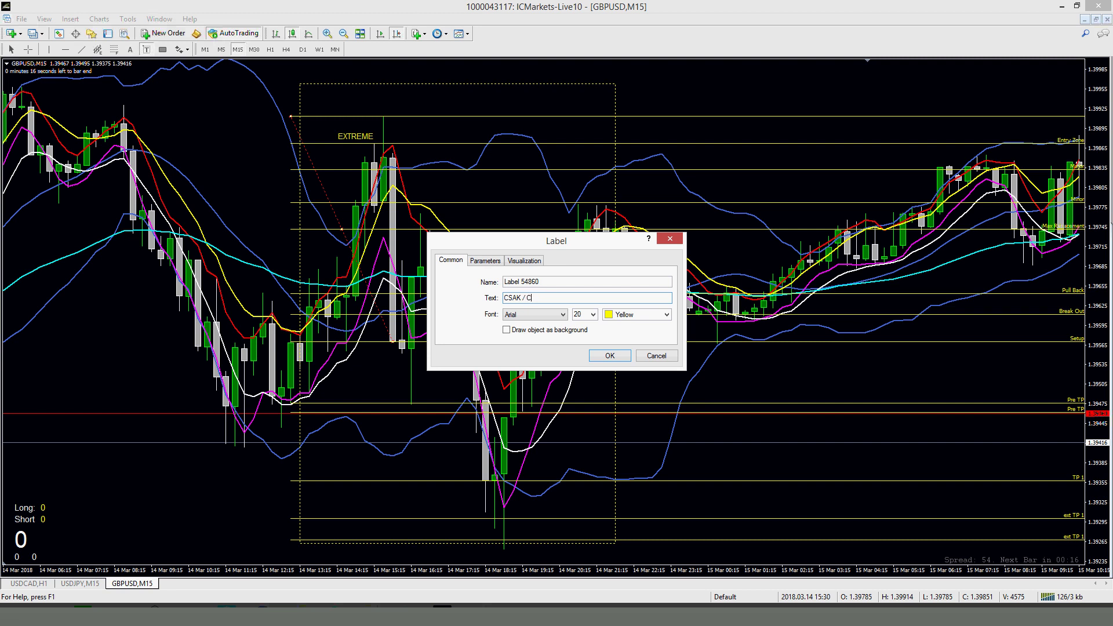
left_click(609, 356)
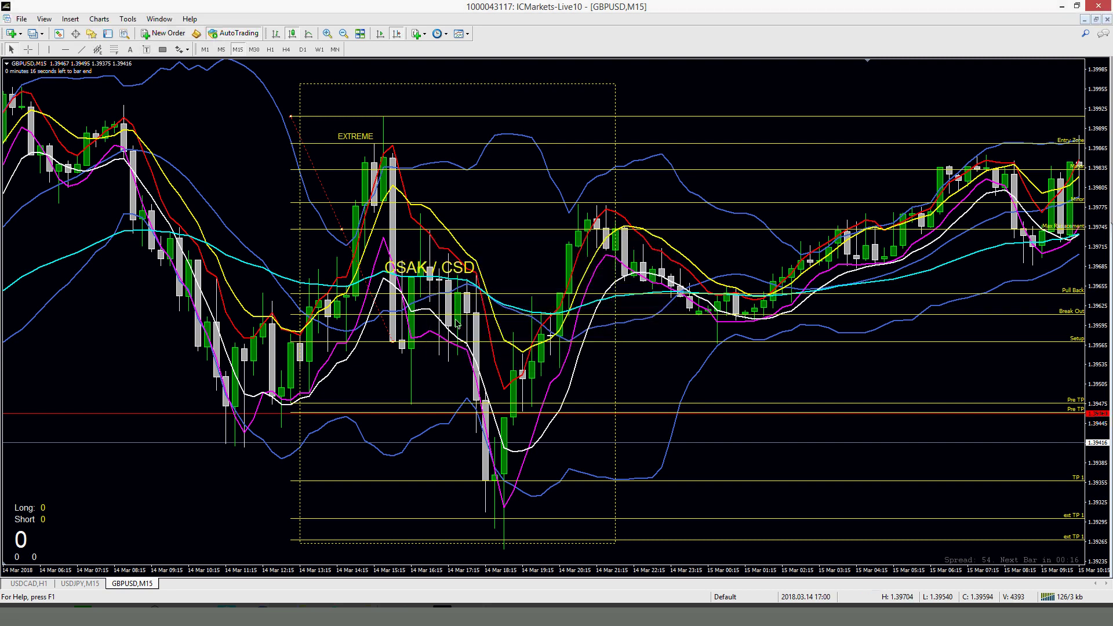
Step: Move the CSAK / CSD label beside the large bearish candle and set its font size to 16
double_click(386, 257)
left_click_drag(386, 257, 352, 263)
right_click(371, 261)
left_click(403, 266)
left_click(593, 314)
left_click(589, 364)
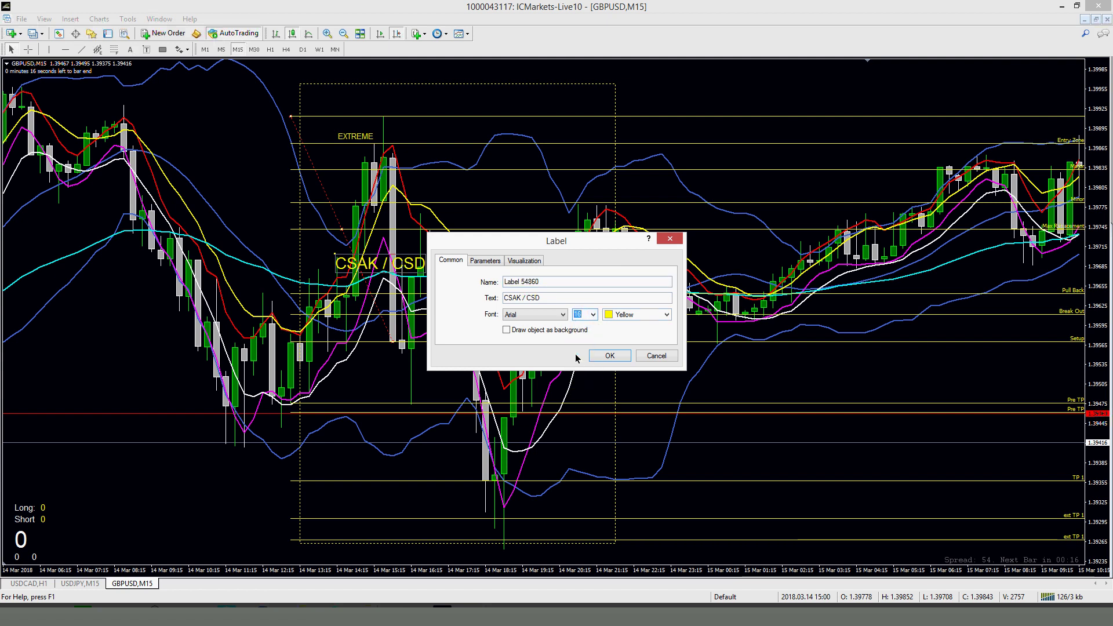
left_click(610, 355)
left_click_drag(396, 268, 379, 263)
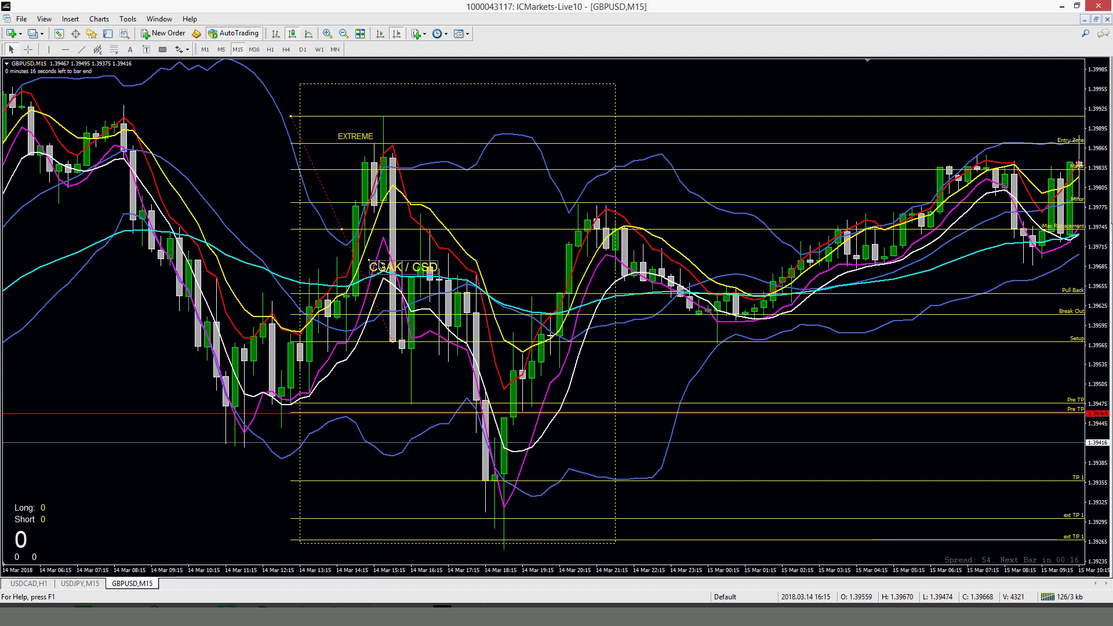
Step: Set the font size of the EXTREME text to 16
right_click(348, 135)
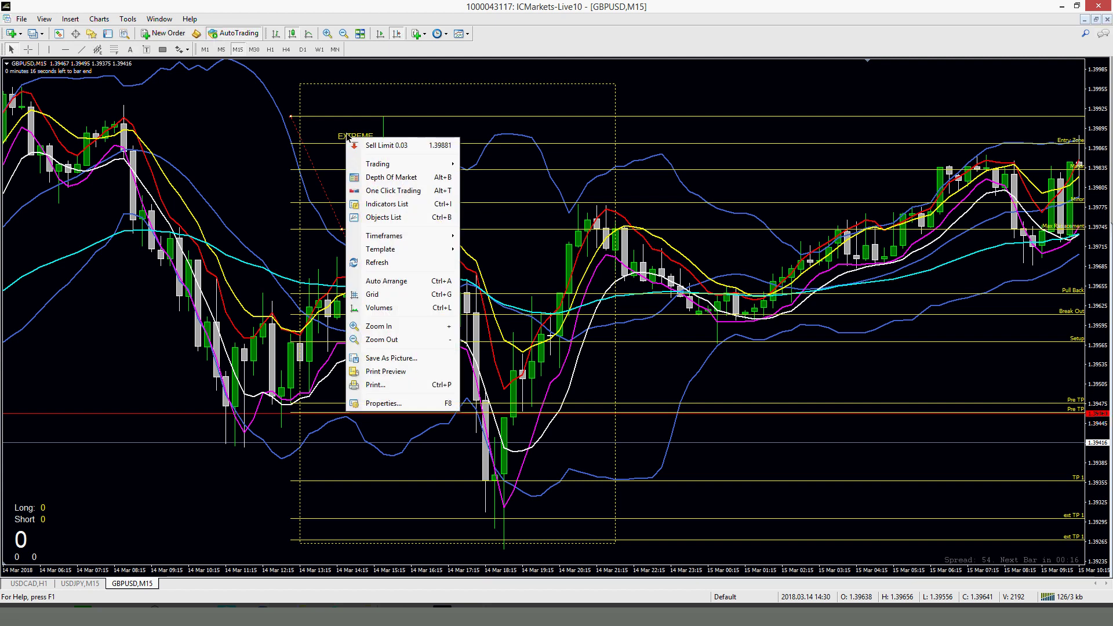
key("Escape")
right_click(356, 139)
left_click(377, 146)
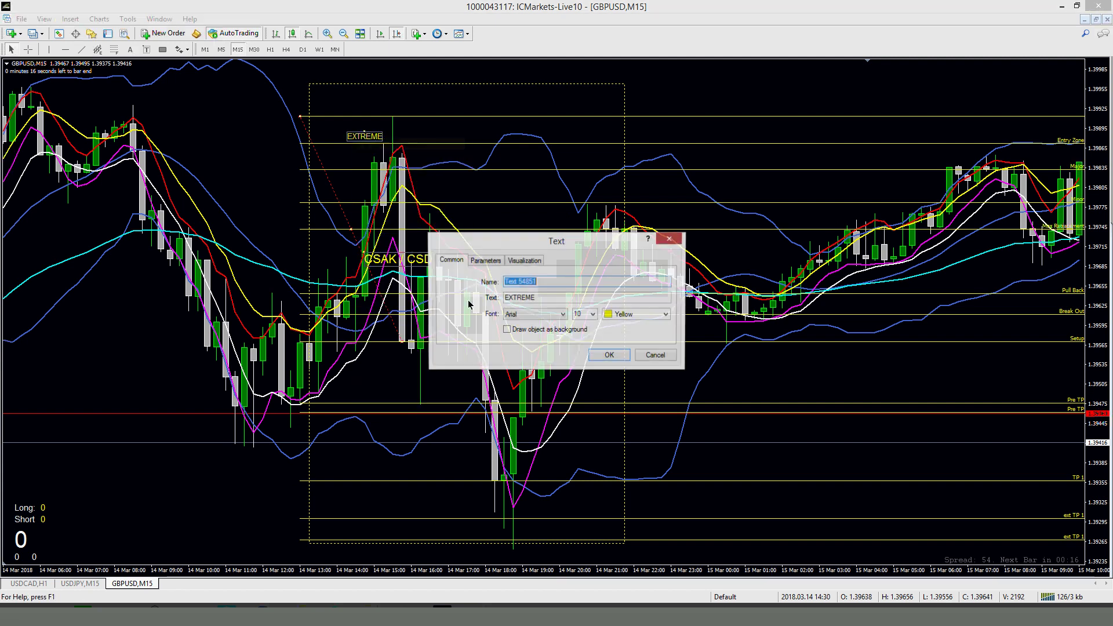
left_click(594, 314)
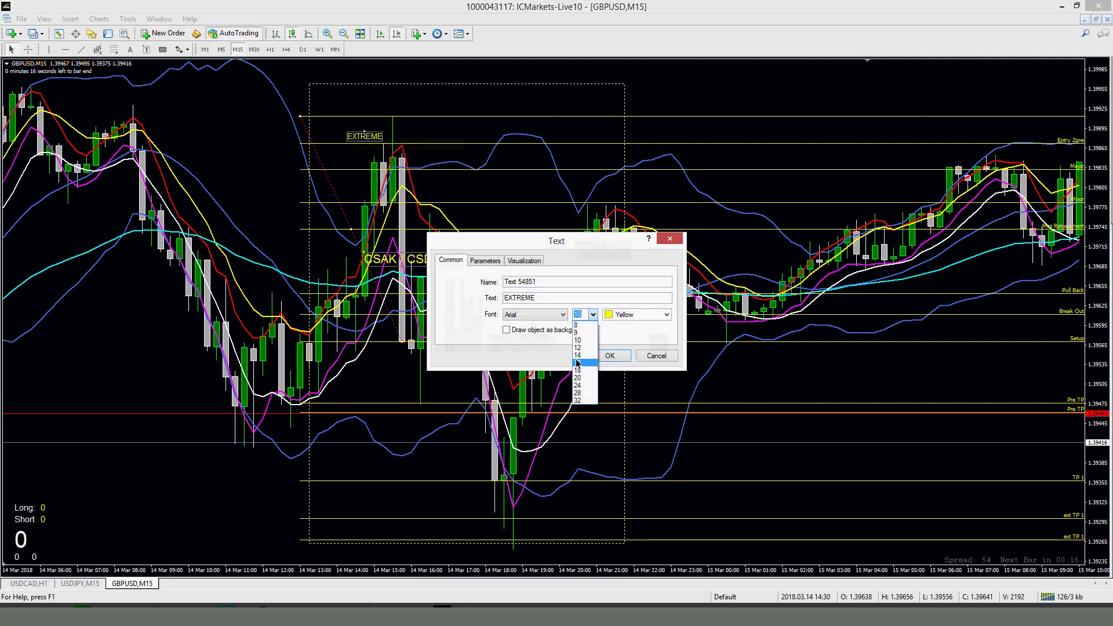
left_click(580, 350)
key("Return")
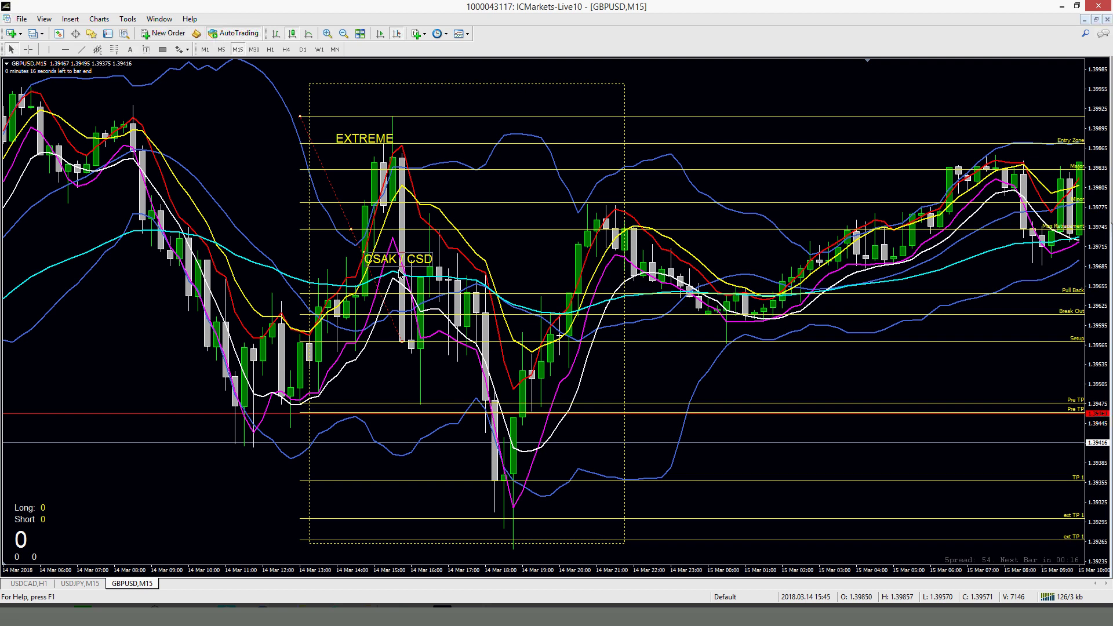
Step: Add the text REENTRY and place it just above the candles that follow the large bearish candle
mouse_move(391, 281)
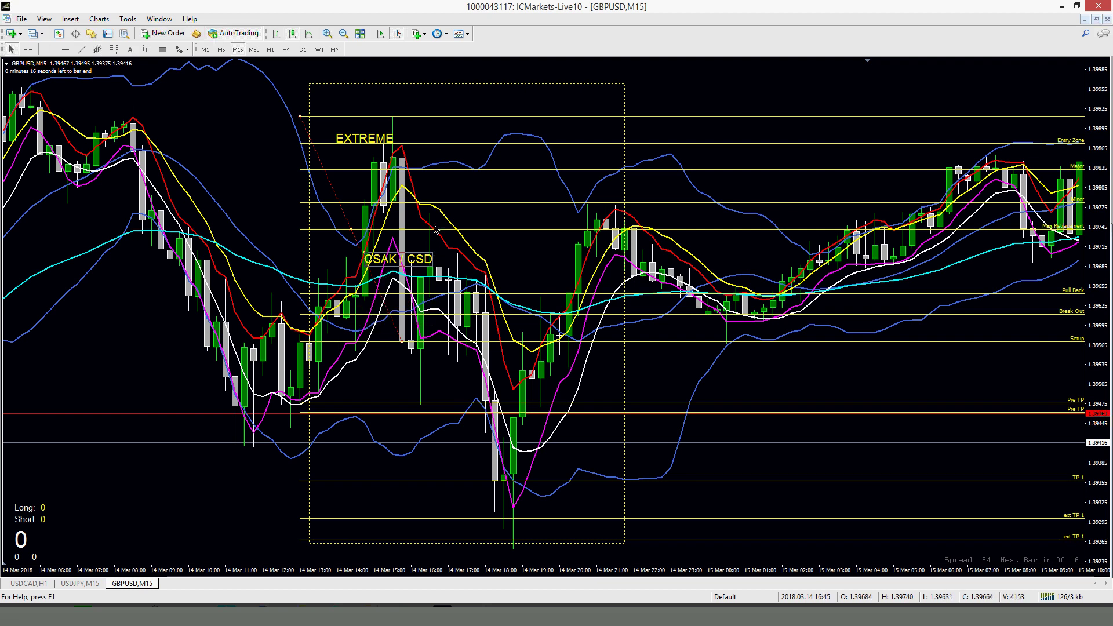
left_click(131, 50)
left_click(460, 215)
double_click(526, 298)
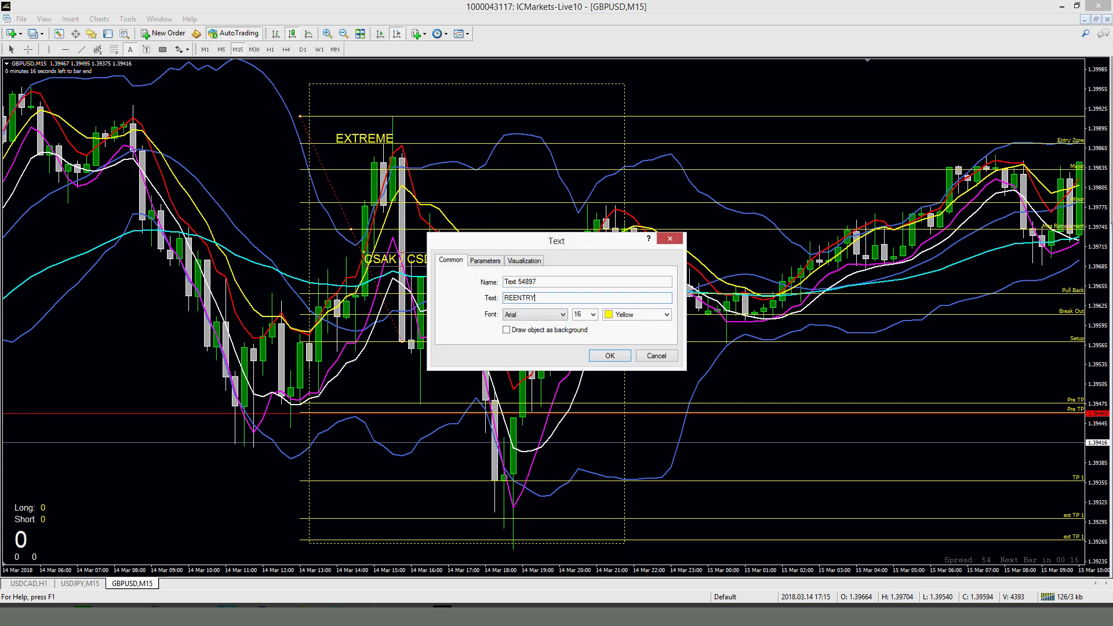
left_click(609, 356)
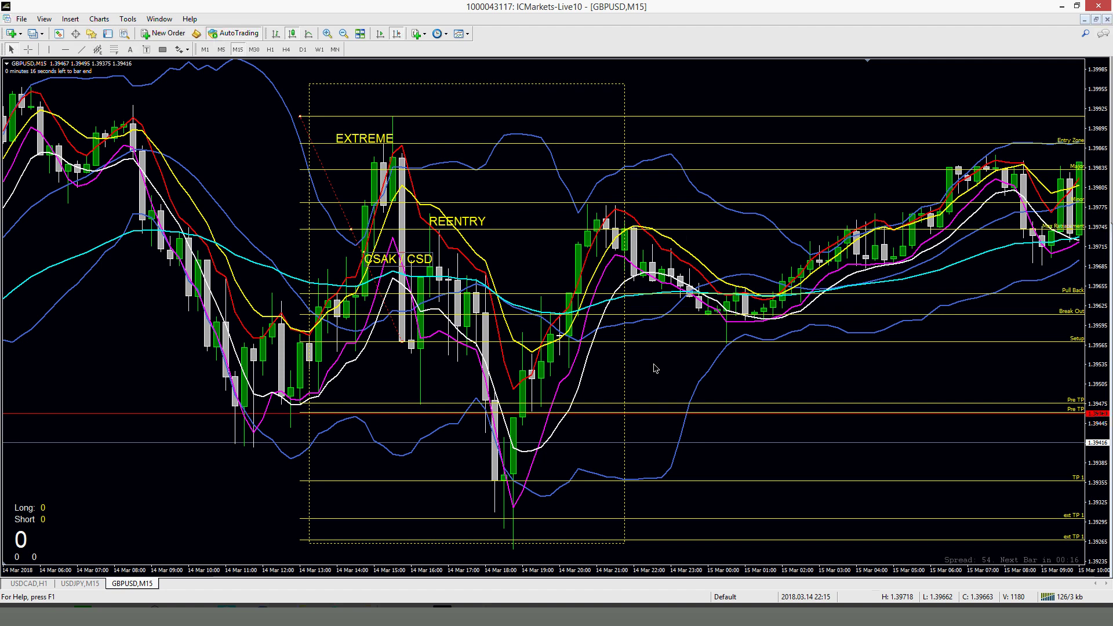
left_click_drag(456, 221, 468, 215)
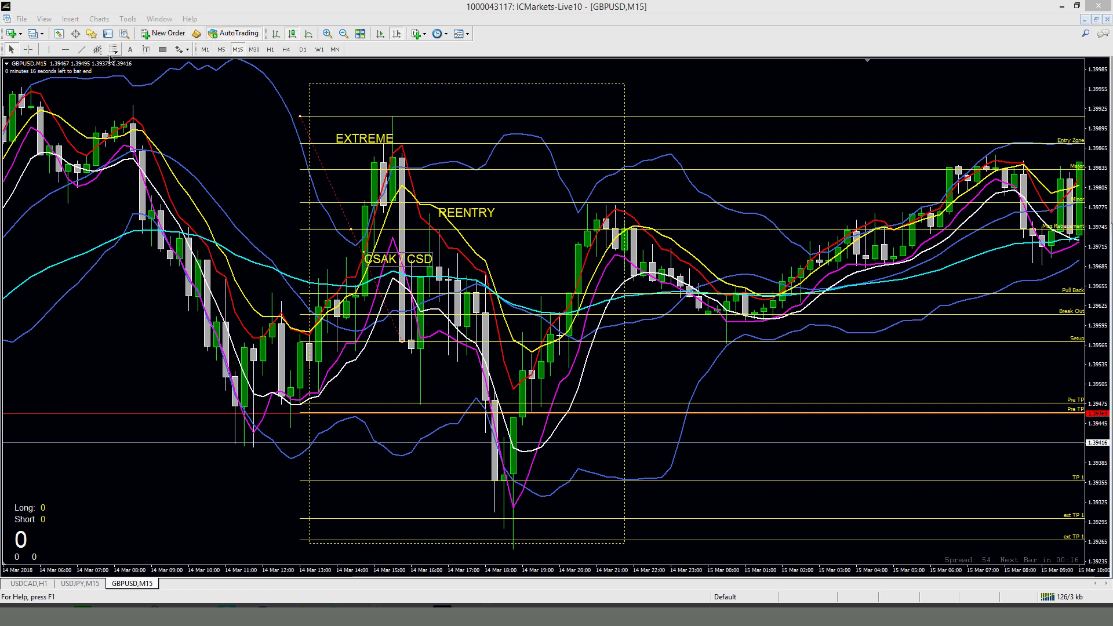
Step: Measure the 14 March drop from the REENTRY area to the low, plus the decline from that morning's earlier peak
left_click(27, 50)
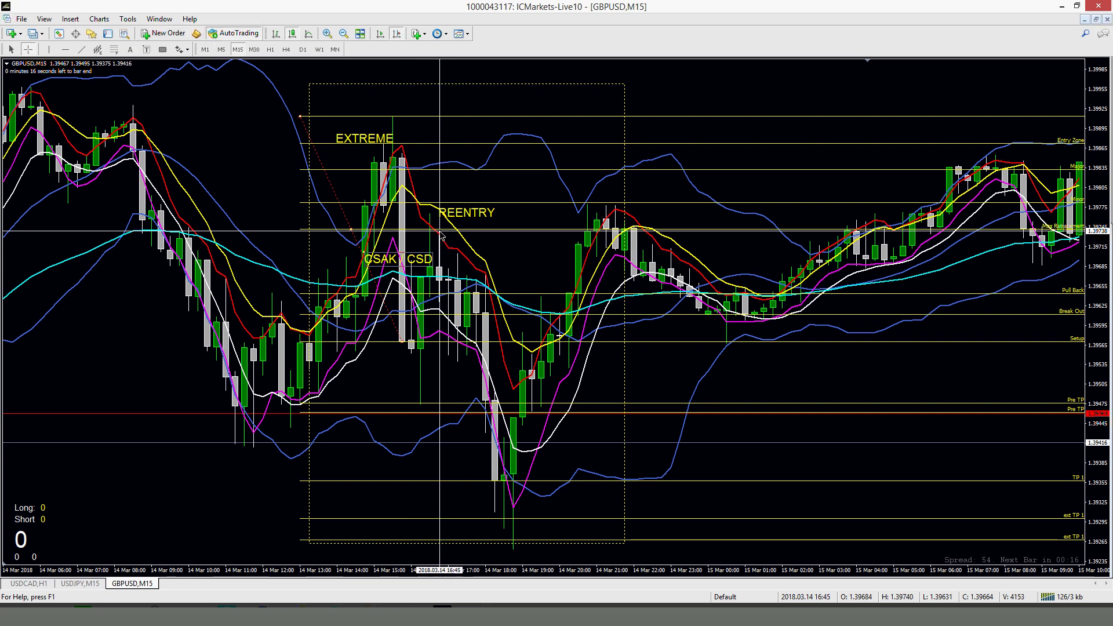
left_click_drag(442, 234, 518, 544)
left_click_drag(248, 181, 589, 136)
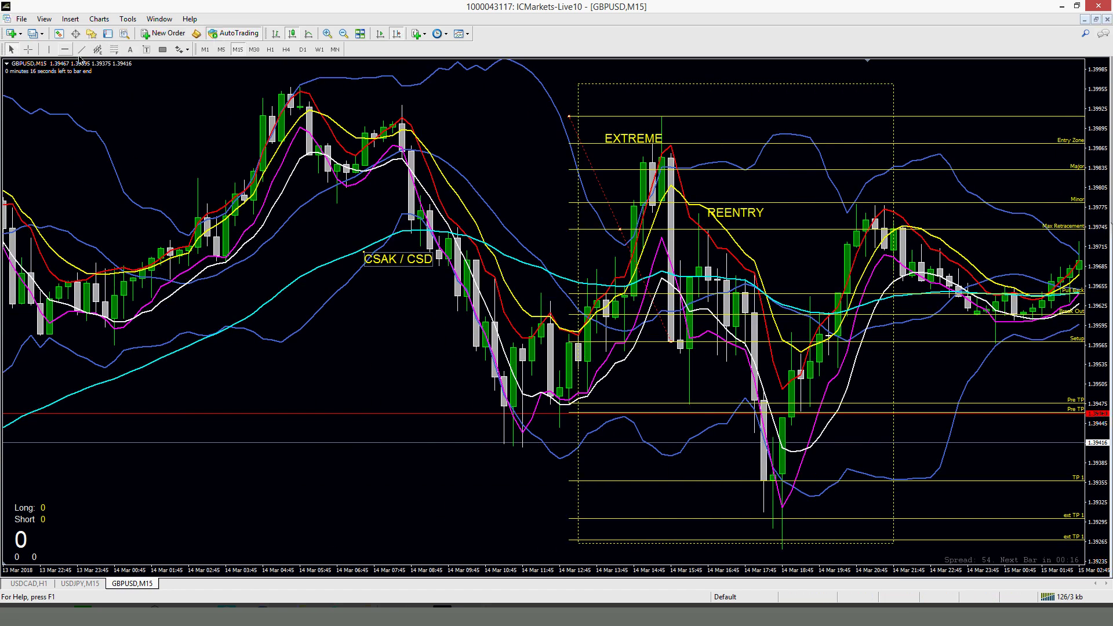
left_click(28, 49)
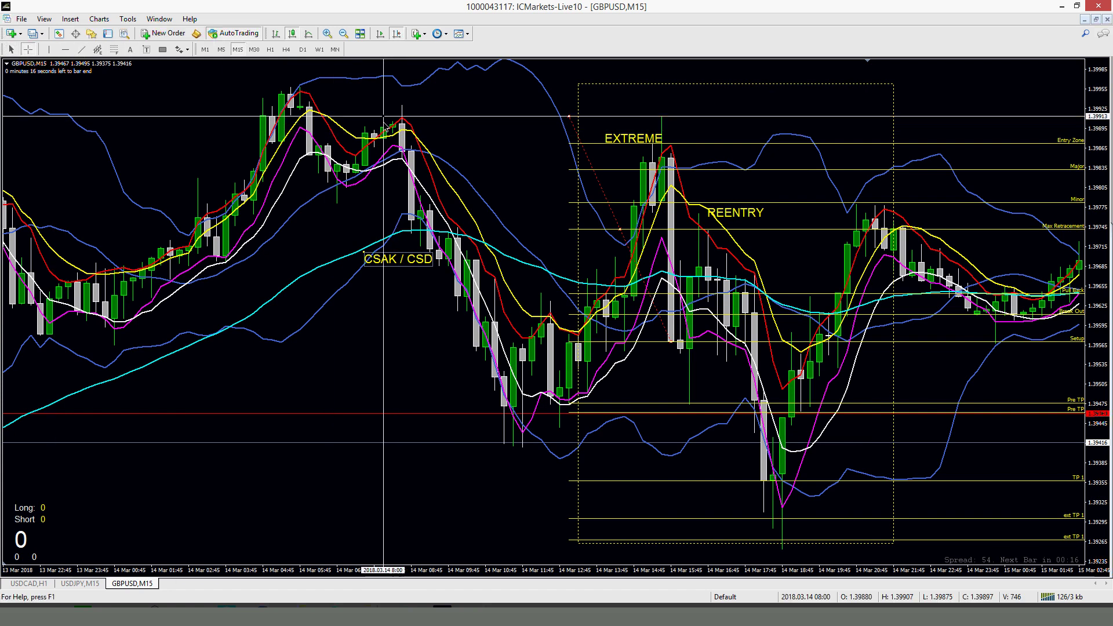
left_click_drag(307, 113, 376, 370)
Step: Measure the 13 March rally from the lows up to the highs with the crosshair
scroll(377, 370, "up", 5)
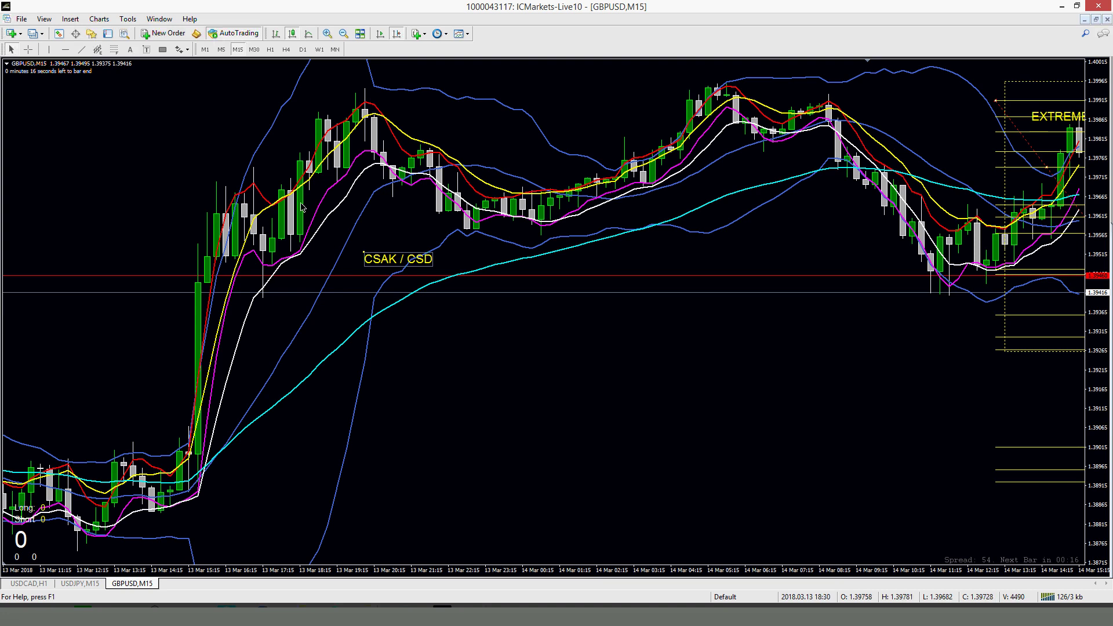
left_click_drag(283, 322, 393, 400)
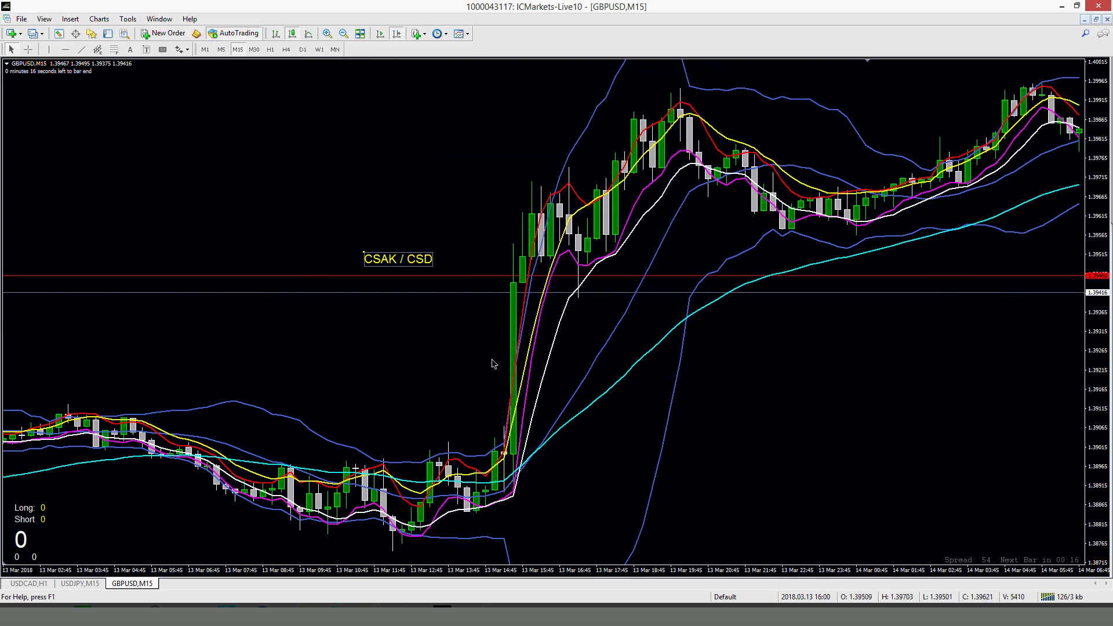
left_click(28, 49)
left_click_drag(436, 524, 522, 179)
Step: Measure the 7 March fall from the 08:45 candle near the peak down to the 11:30 candle
scroll(377, 214, "up", 10)
scroll(494, 300, "up", 15)
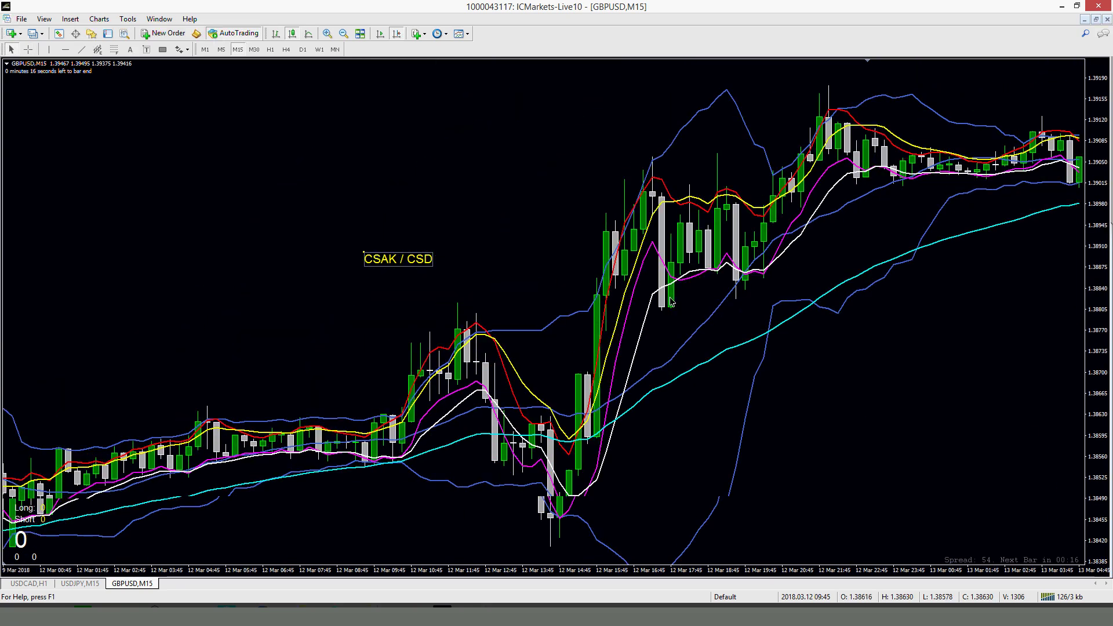
scroll(545, 365, "up", 15)
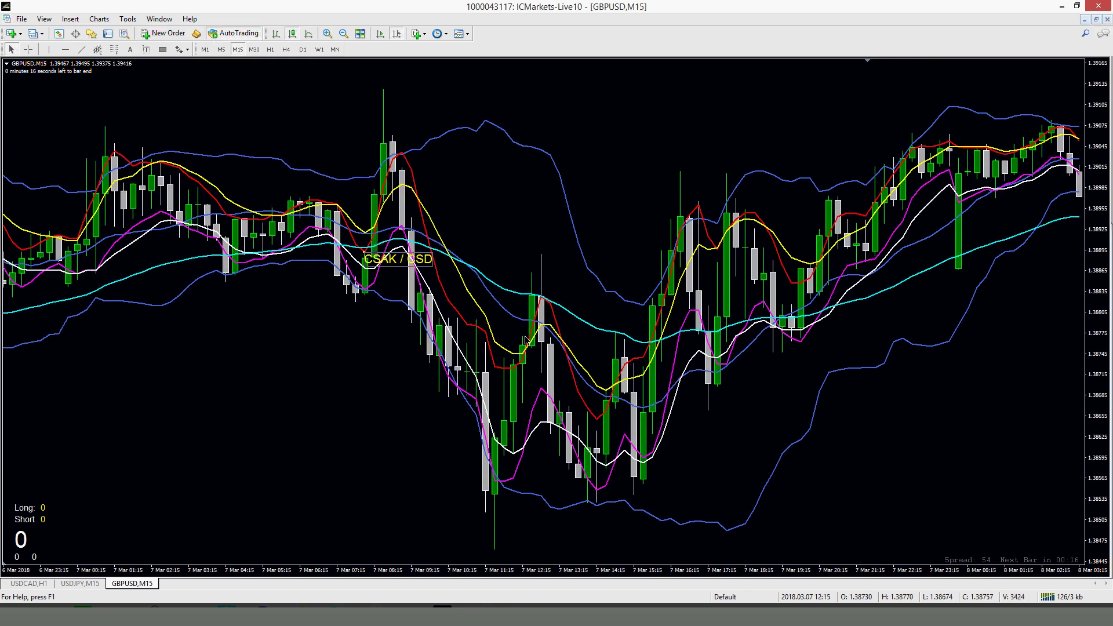
scroll(526, 340, "up", 4)
scroll(508, 308, "up", 3)
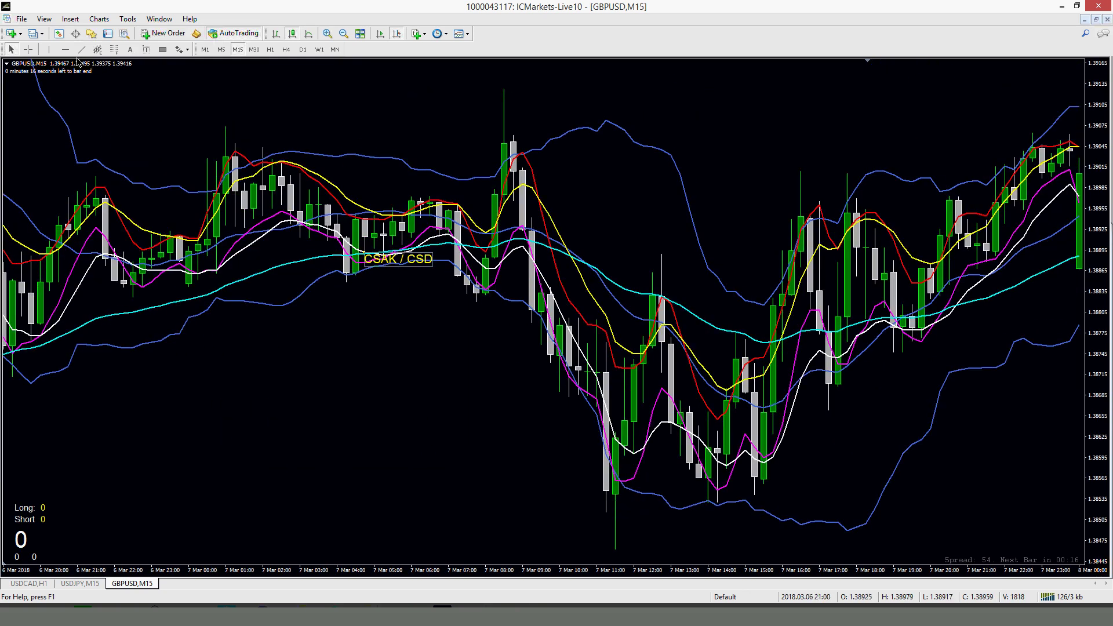
left_click(28, 49)
left_click_drag(509, 143, 615, 496)
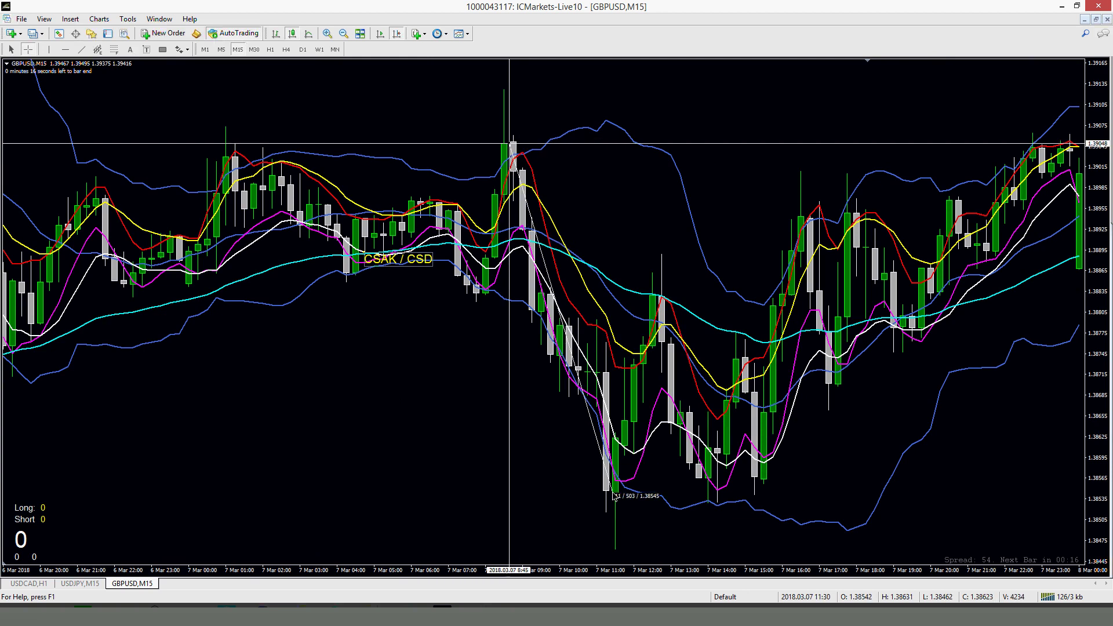
Step: Measure the 5 March rally from its low to its high, plus an earlier downswing in the chart history
scroll(524, 406, "up", 20)
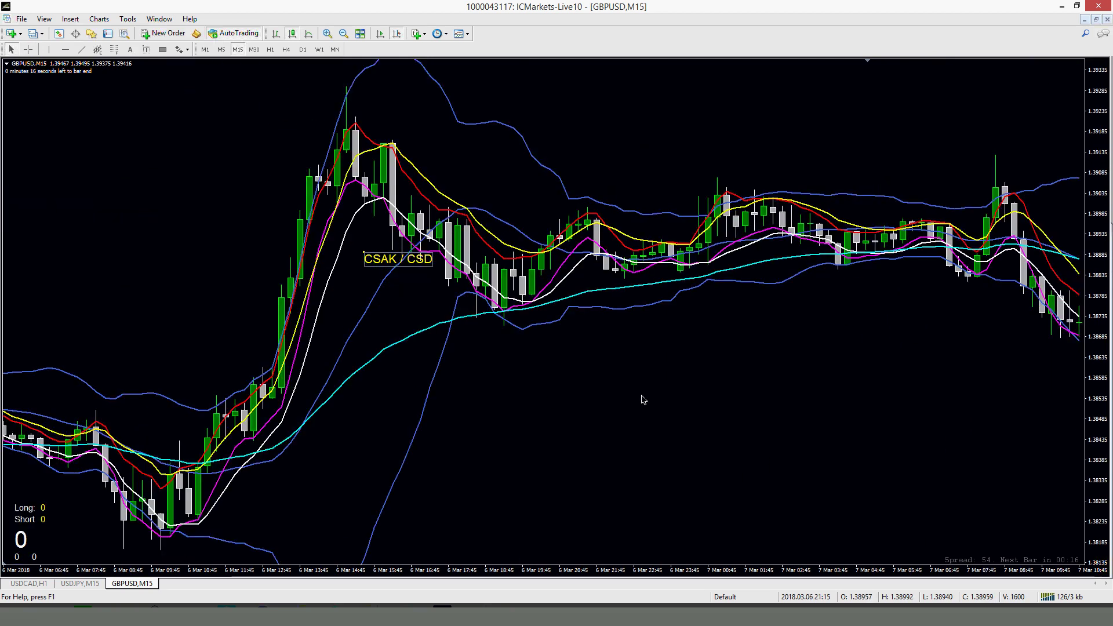
scroll(525, 413, "up", 10)
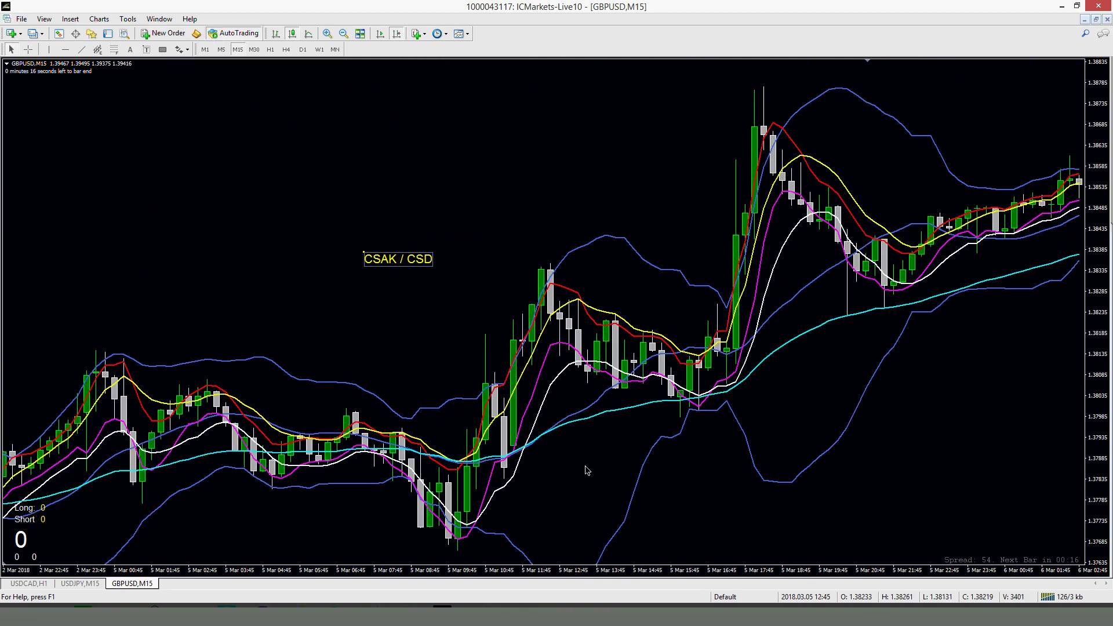
left_click(28, 49)
left_click_drag(450, 518, 539, 264)
scroll(256, 373, "up", 8)
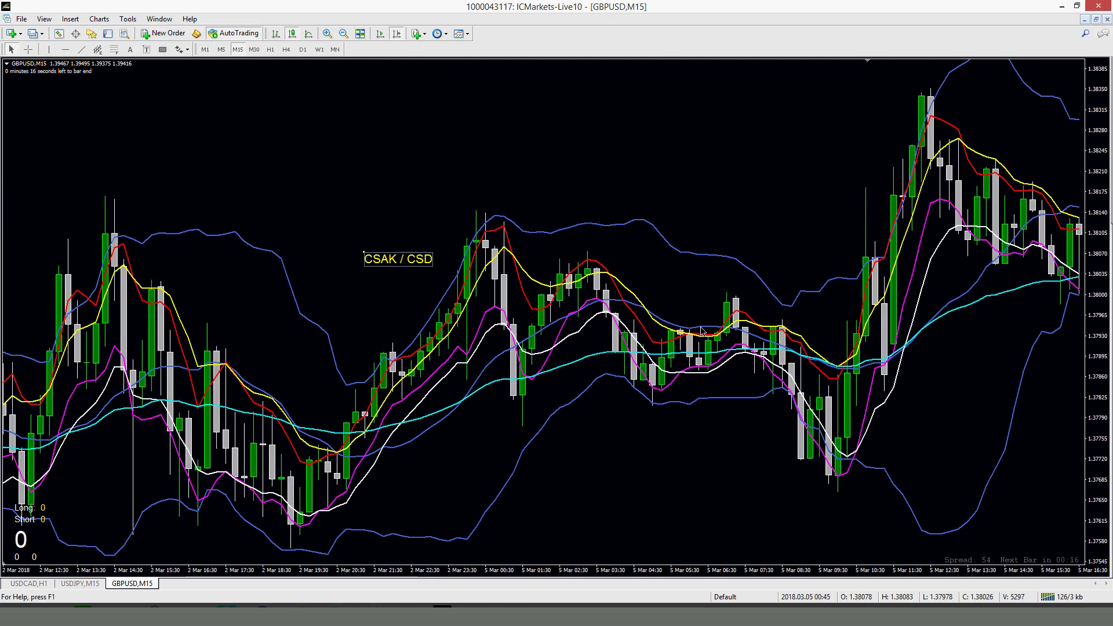
left_click(28, 49)
left_click_drag(588, 156, 722, 488)
scroll(484, 298, "down", 8)
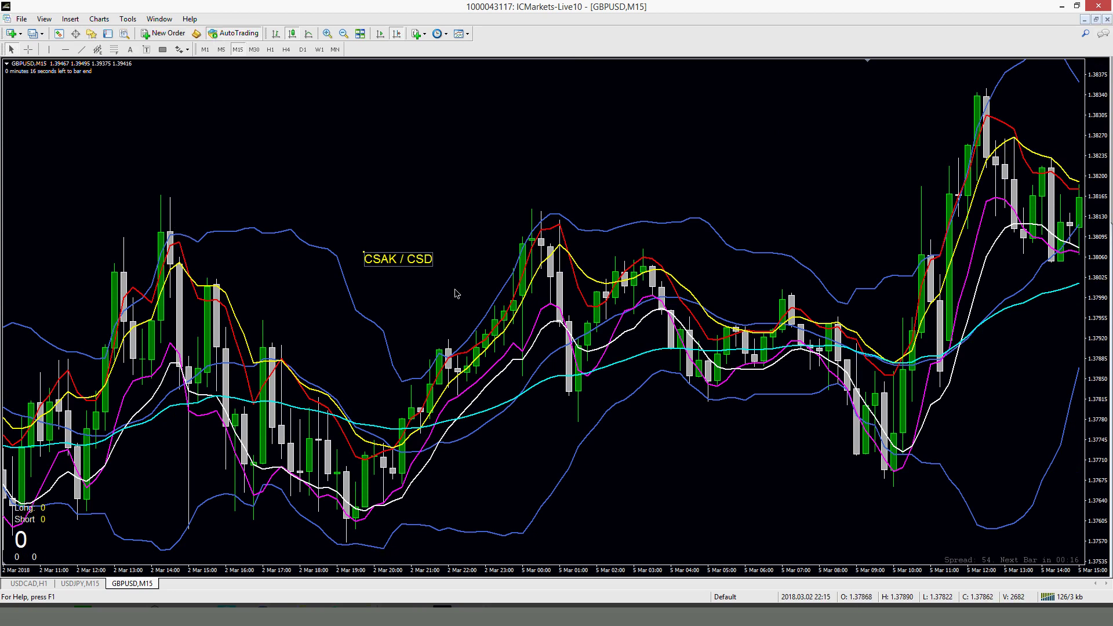
Step: Switch to the Harvest Grow Account workbook in Excel and select the scalper's 10-20pips cell
left_click(426, 616)
left_click(418, 371)
left_click(385, 308)
left_click(373, 294)
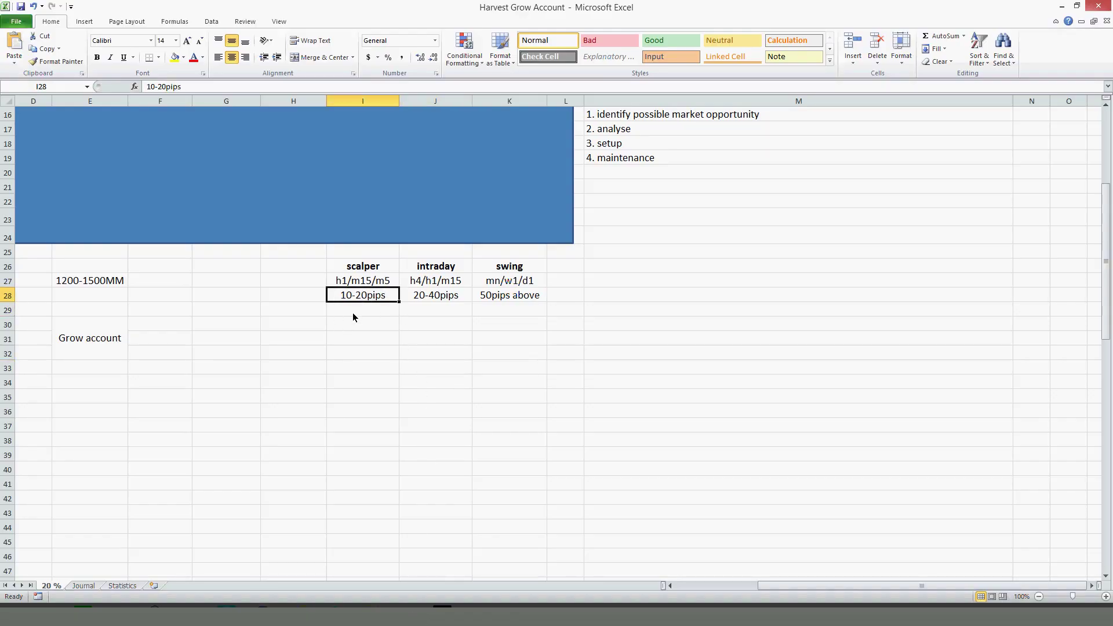
left_click(620, 323)
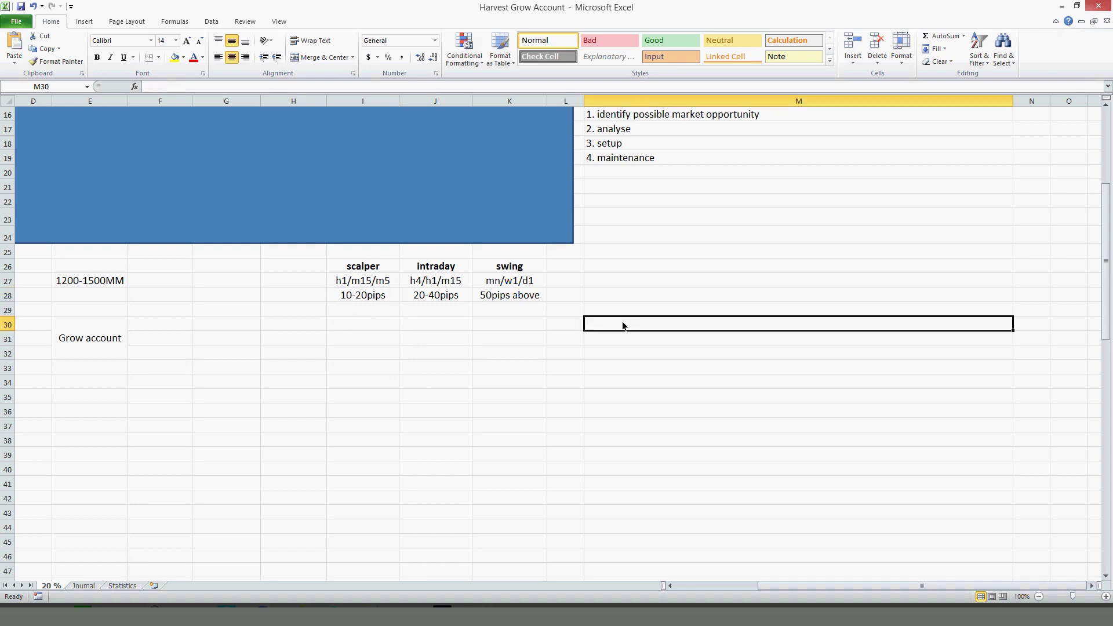
left_click(384, 337)
left_click(373, 311)
left_click_drag(422, 373, 332, 376)
left_click(384, 316)
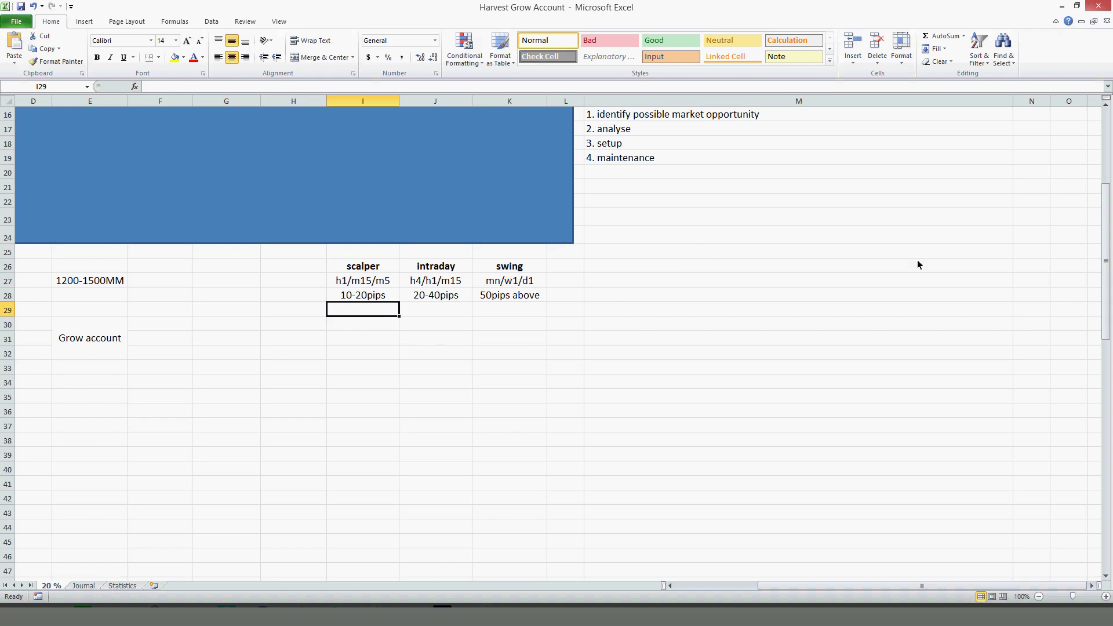
Step: Review the numbered trader checklist in column M, and select the swing heading in the trader types table
scroll(639, 405, "up", 5)
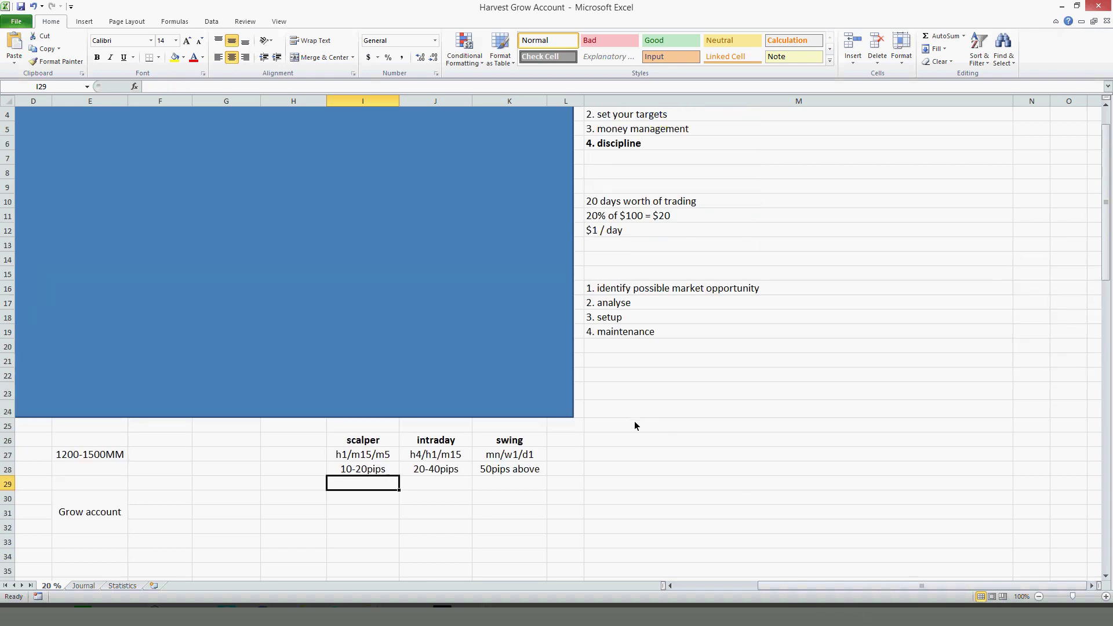
scroll(632, 444, "down", 1)
scroll(631, 444, "up", 1)
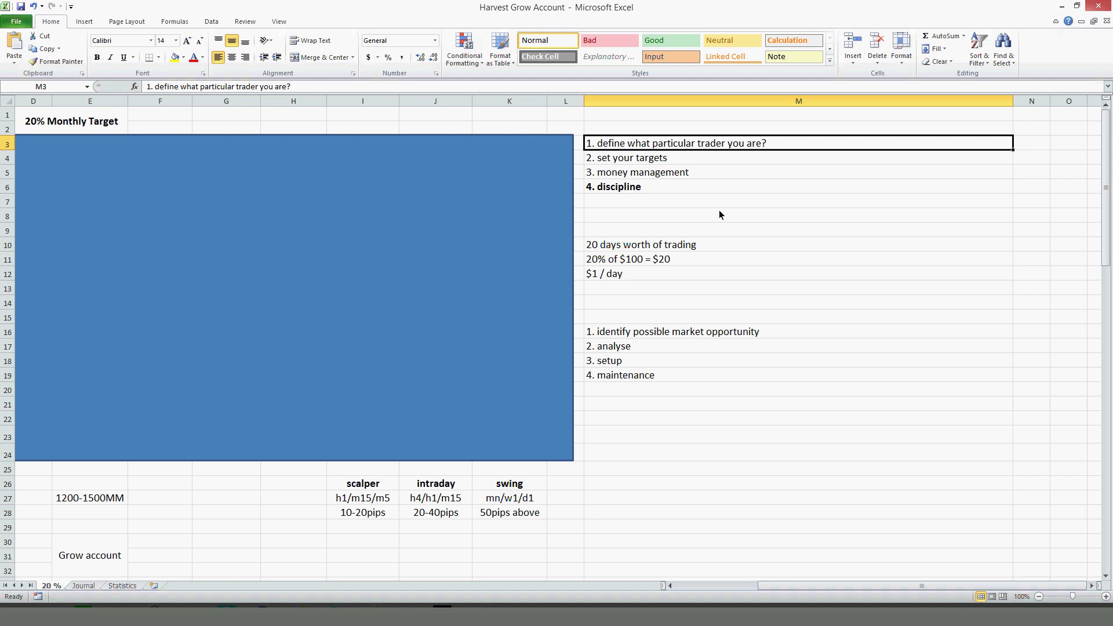
left_click(502, 480)
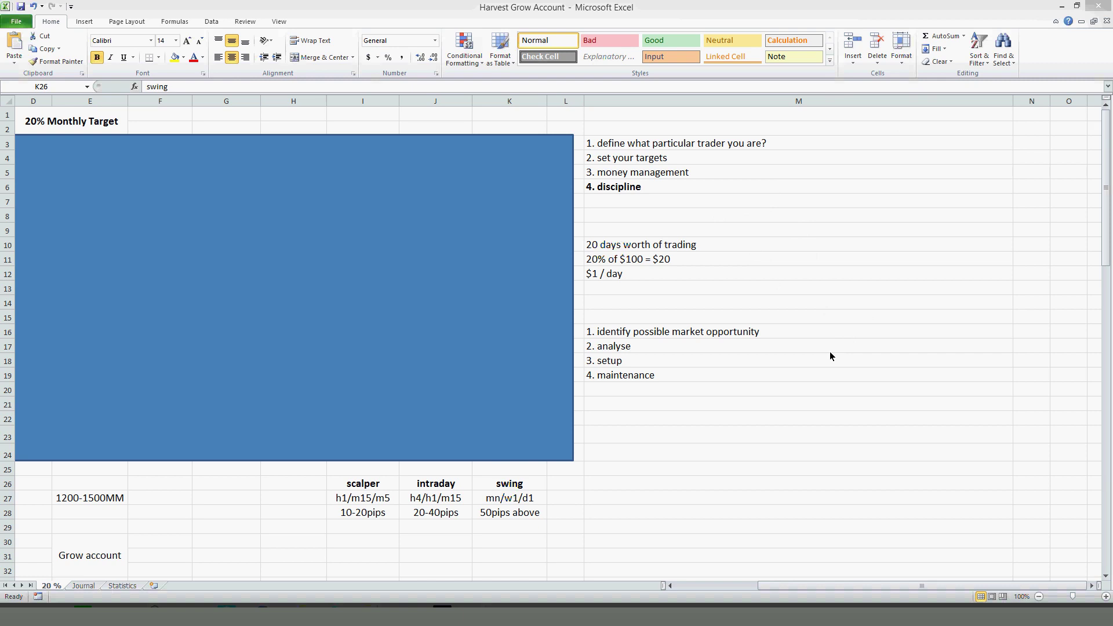
key("alt+Tab")
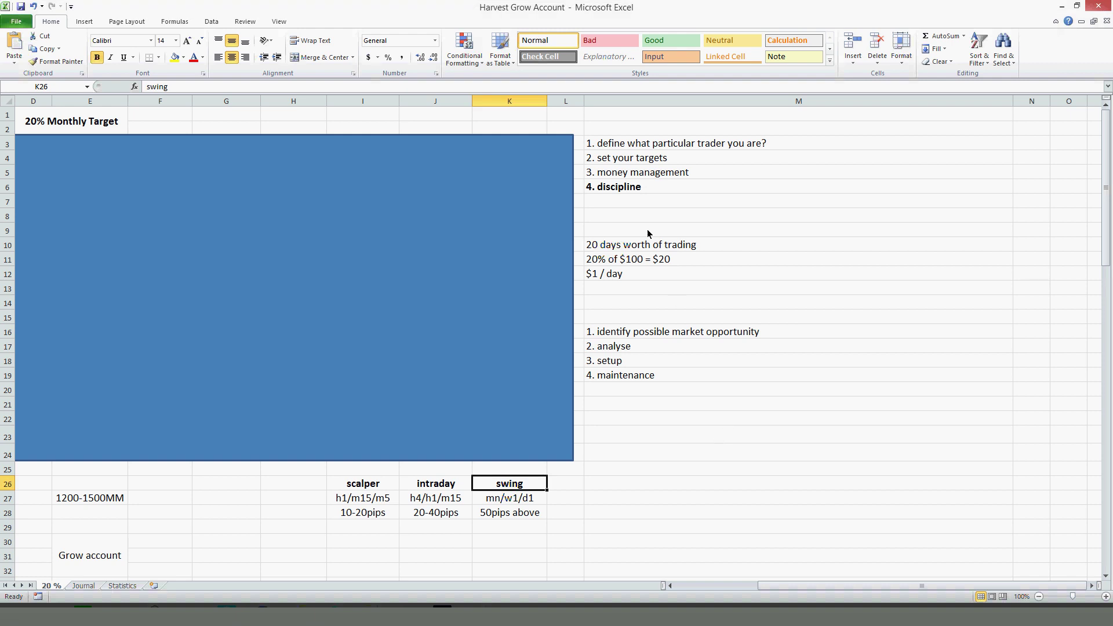
Step: Highlight checklist items 1 and 2 alongside the scalper's h1/m15/m5 timeframes and 10-20pips target, and select the blue rectangle
left_click(718, 144)
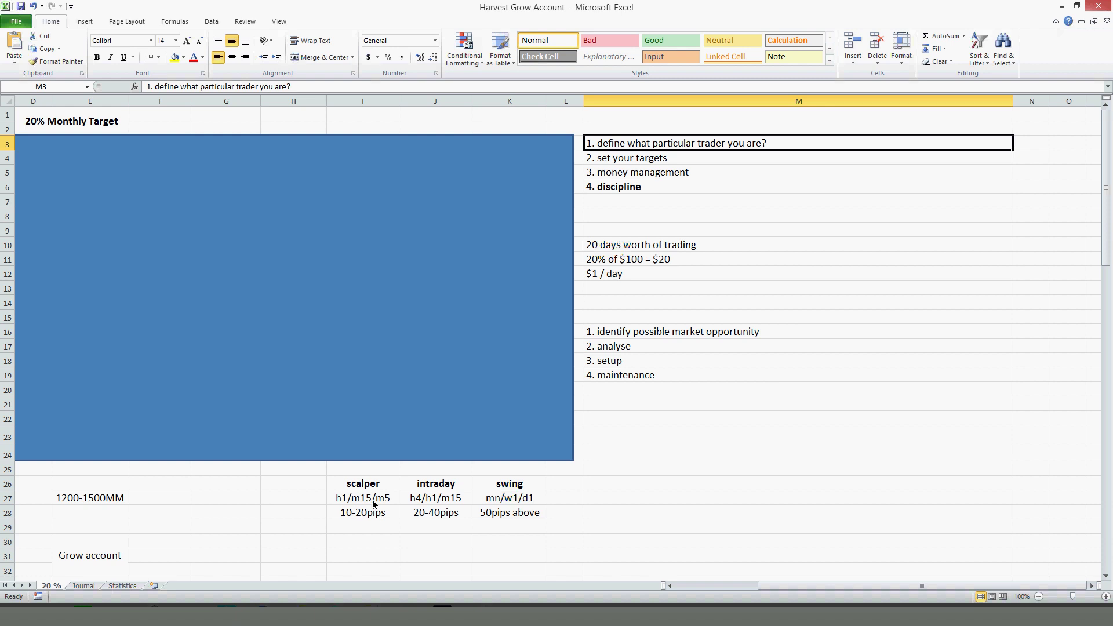
left_click(374, 504)
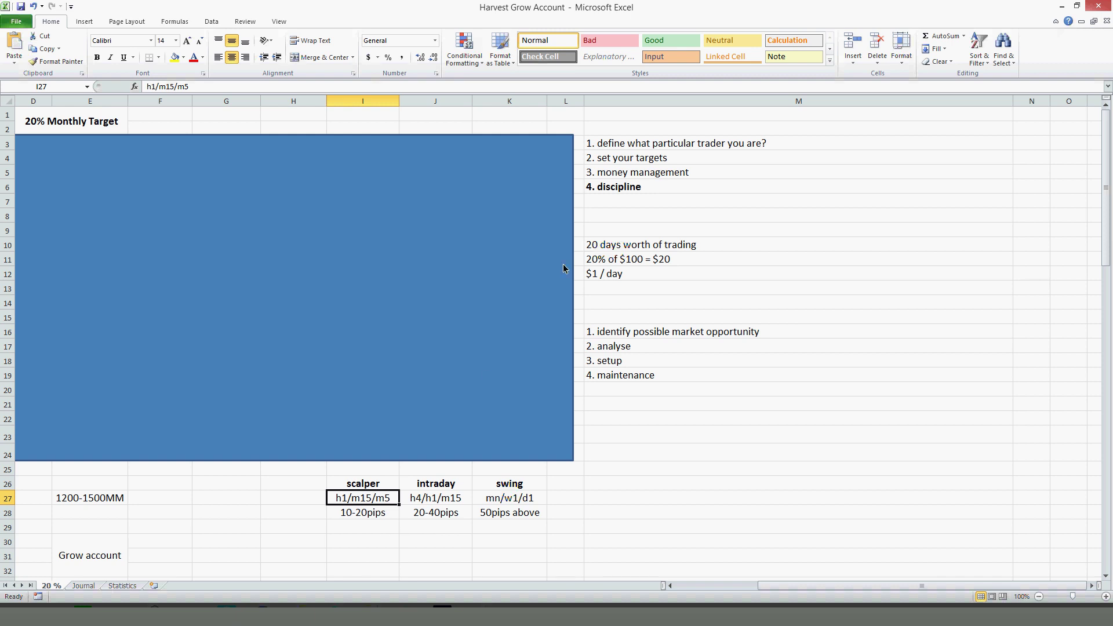
left_click(666, 163)
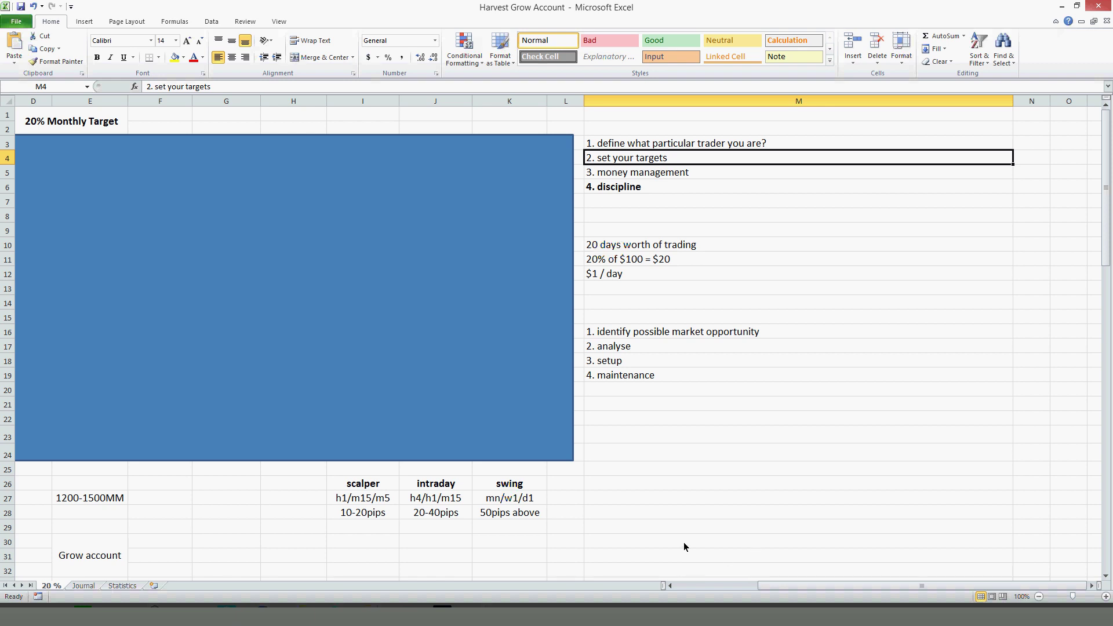
left_click(344, 515)
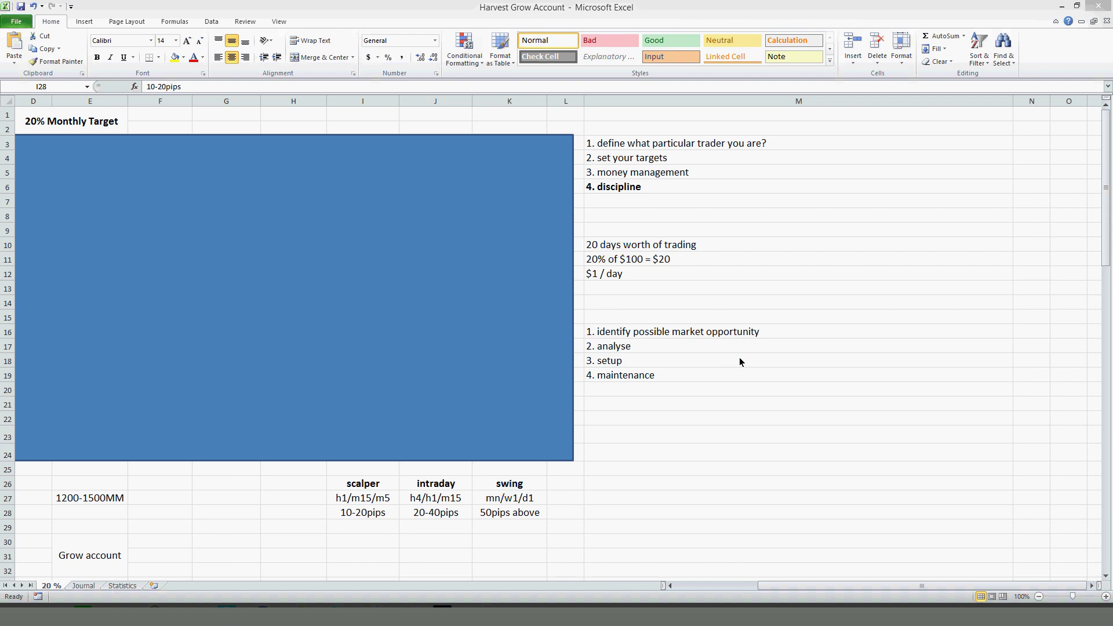
left_click(461, 318)
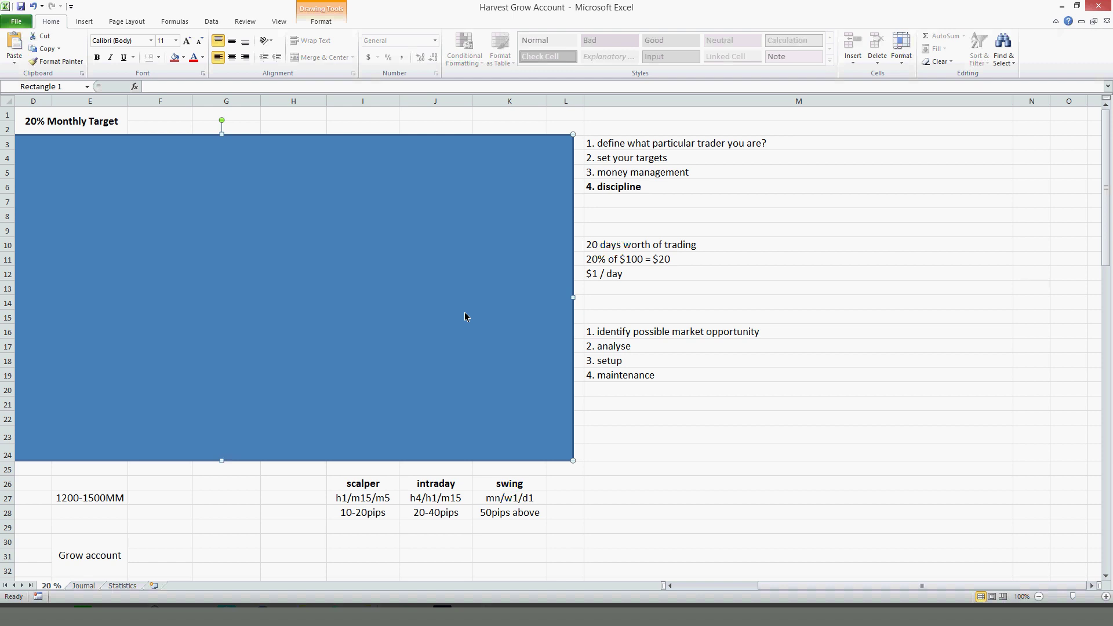
Step: Delete the blue rectangle covering the 20% Monthly Target table, select checklist item 3, and highlight the whole table from Broker through day 20
key("Delete")
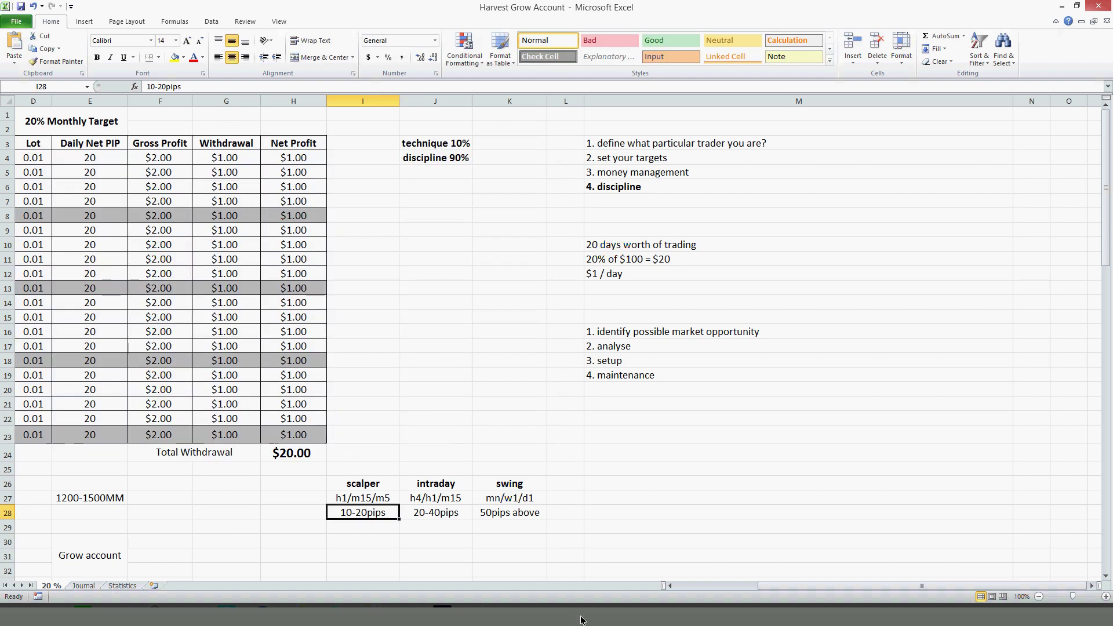
left_click(745, 585)
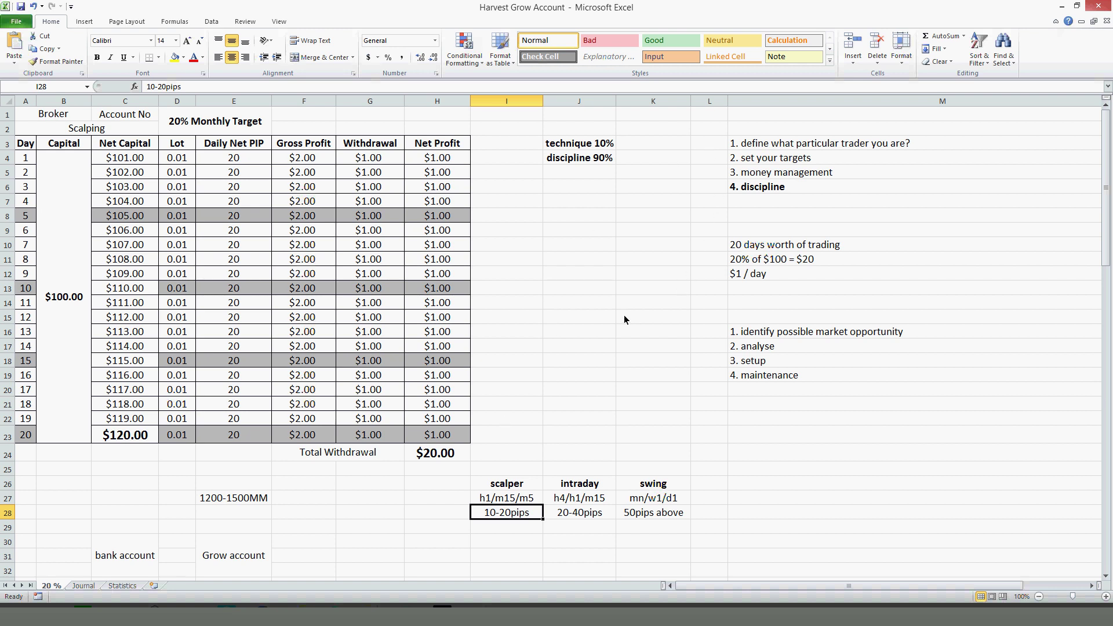
left_click(750, 179)
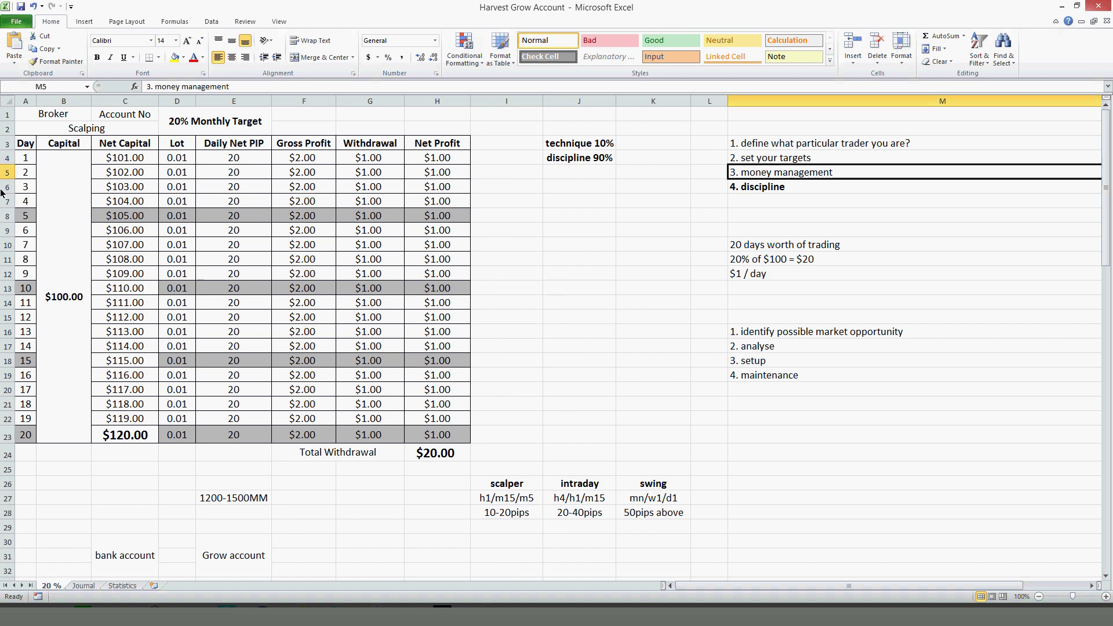
left_click_drag(28, 116, 463, 373)
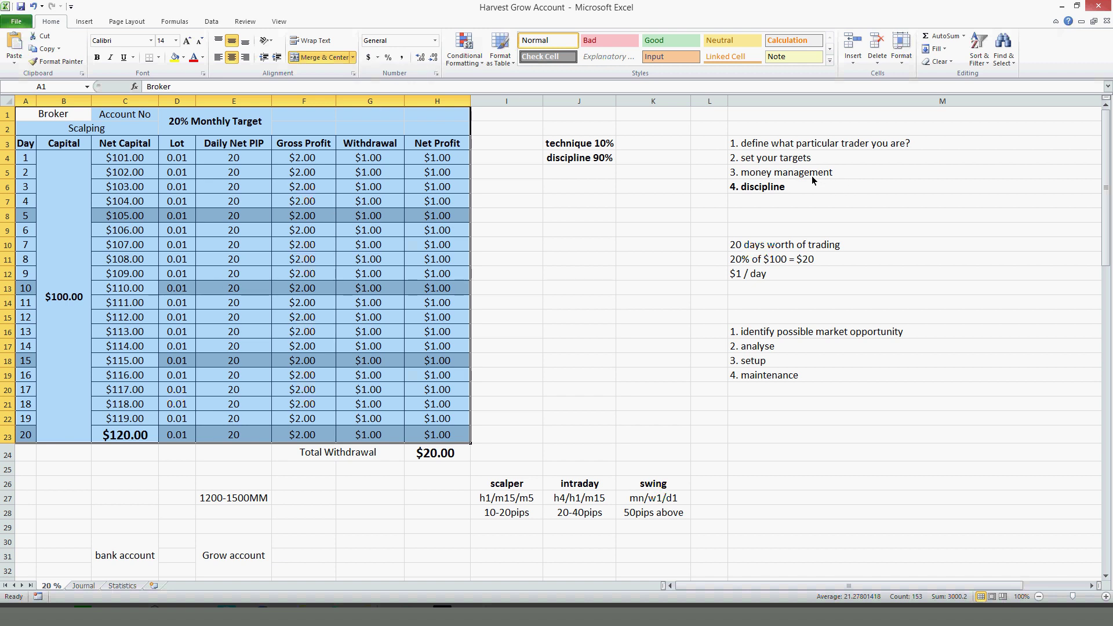
Step: Review the 20% Monthly Target heading against the 20-day, 20% and $1 / day notes in column M and day 20's net capital
left_click(235, 132)
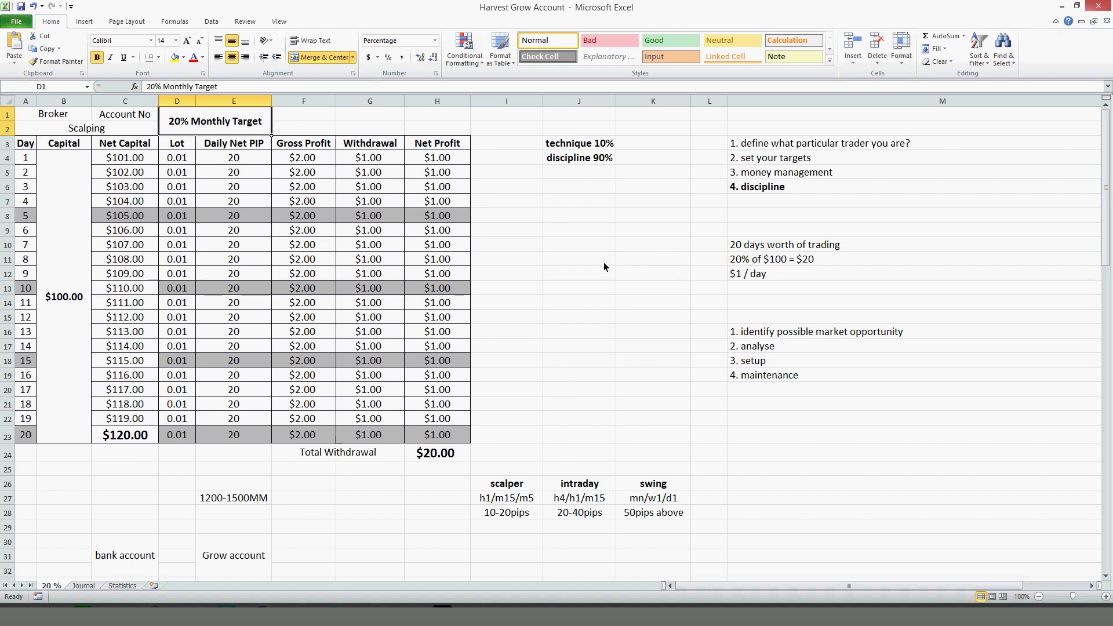
left_click(813, 263)
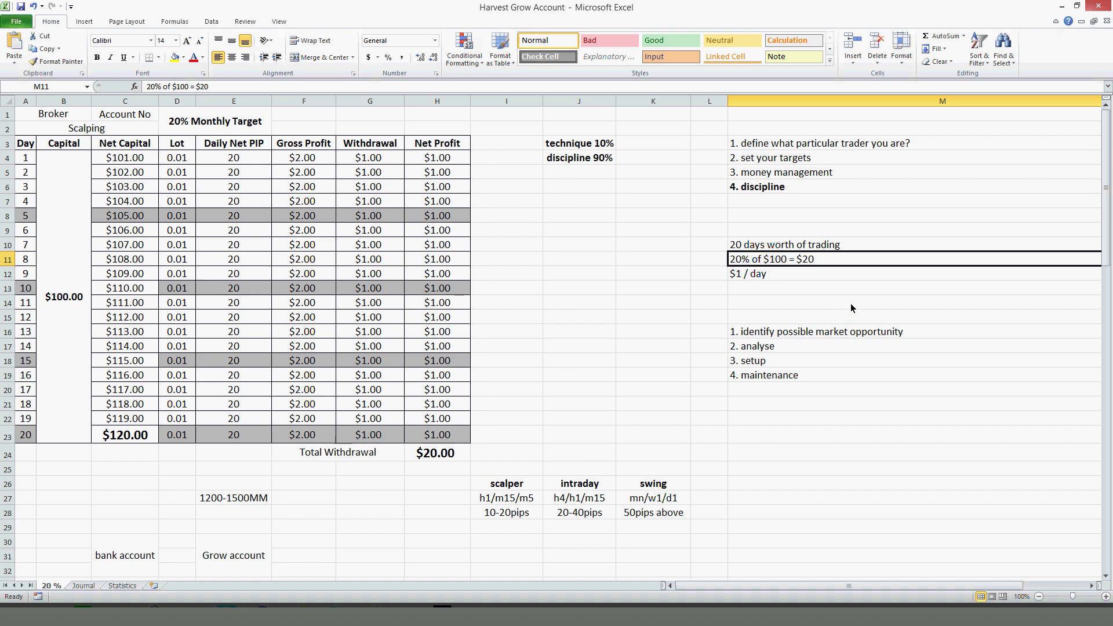
left_click(749, 246)
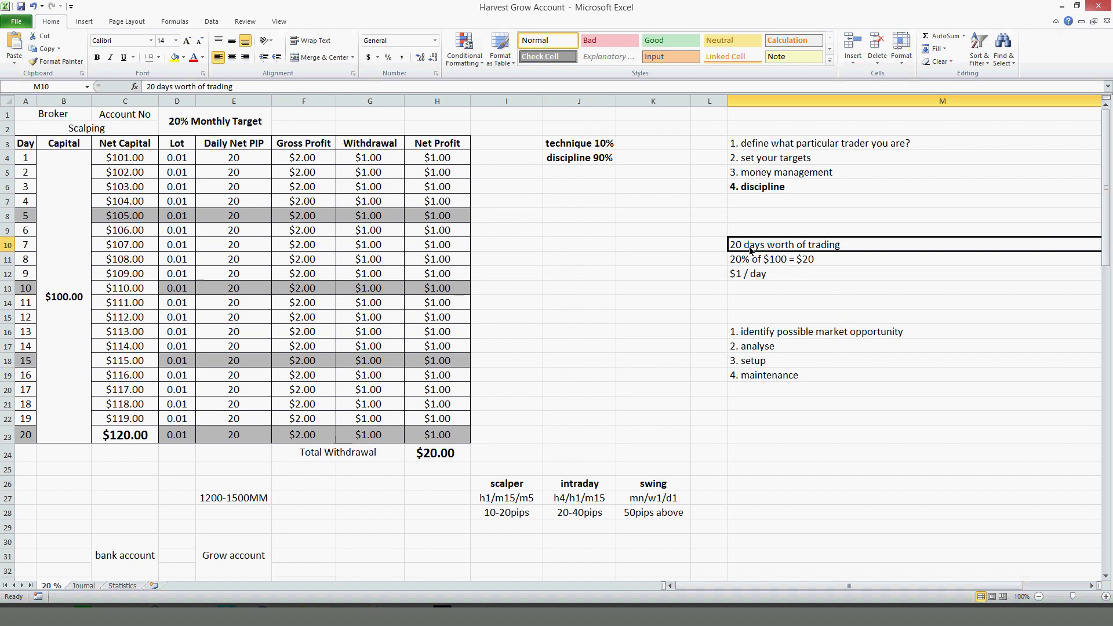
left_click(753, 279)
left_click(776, 259)
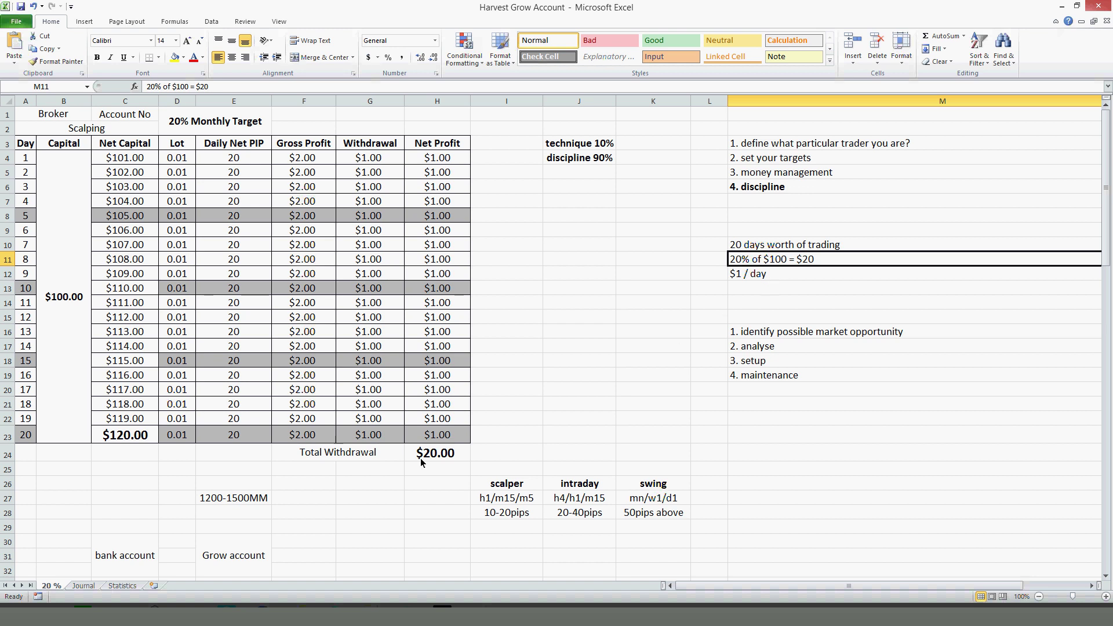
left_click(121, 436)
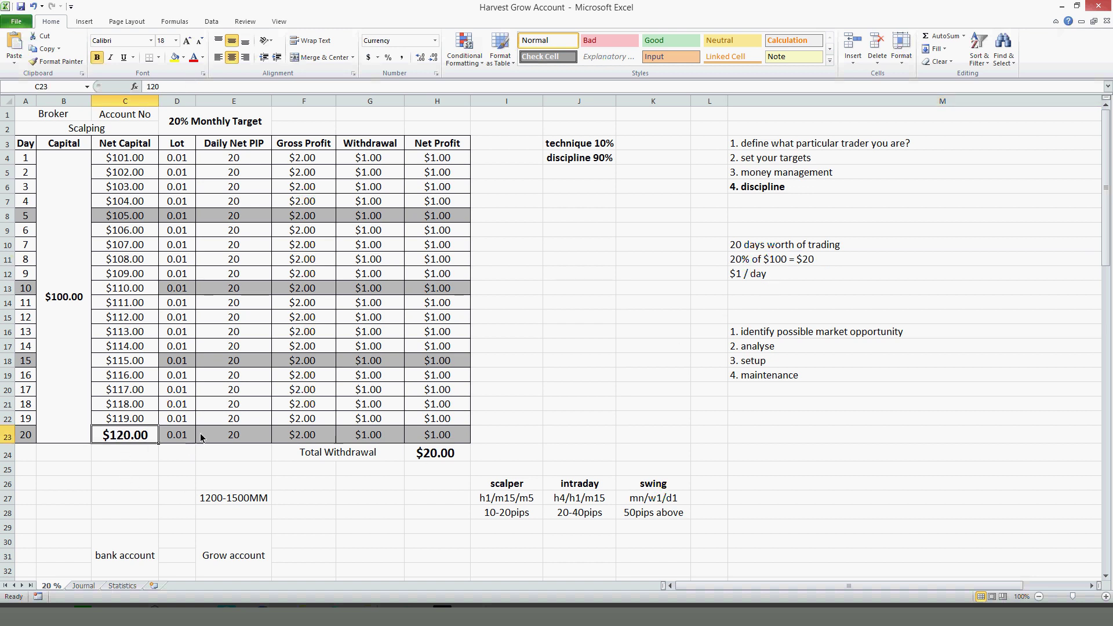
left_click(741, 274)
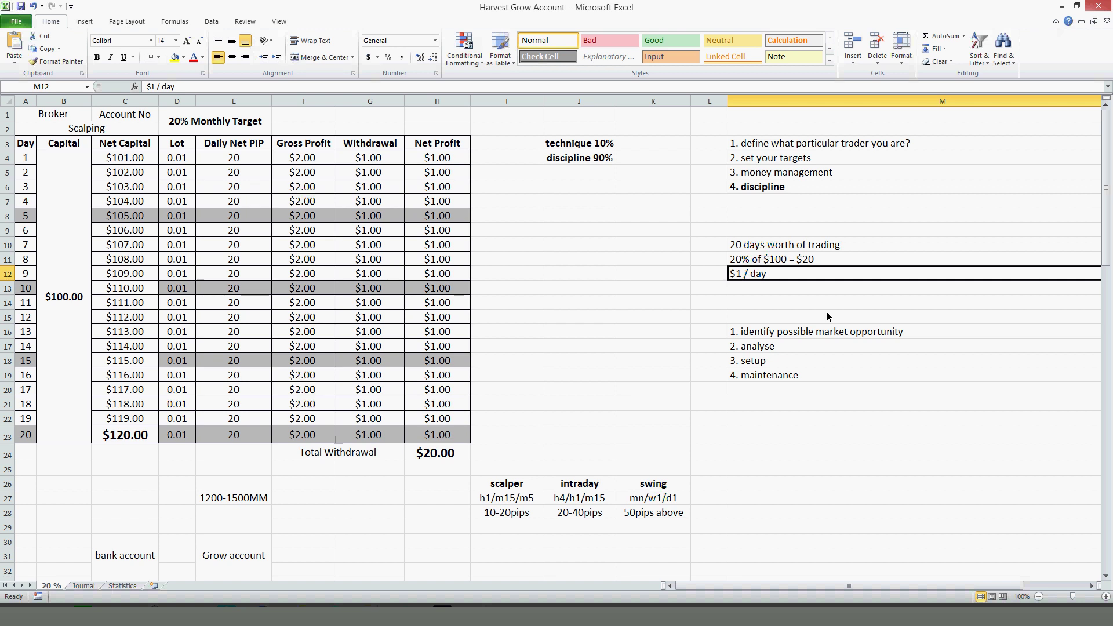
Step: Examine the capital and day 1's lot, daily net pip and gross profit alongside the 1200-1500MM note and the scalper's pip target
left_click(72, 174)
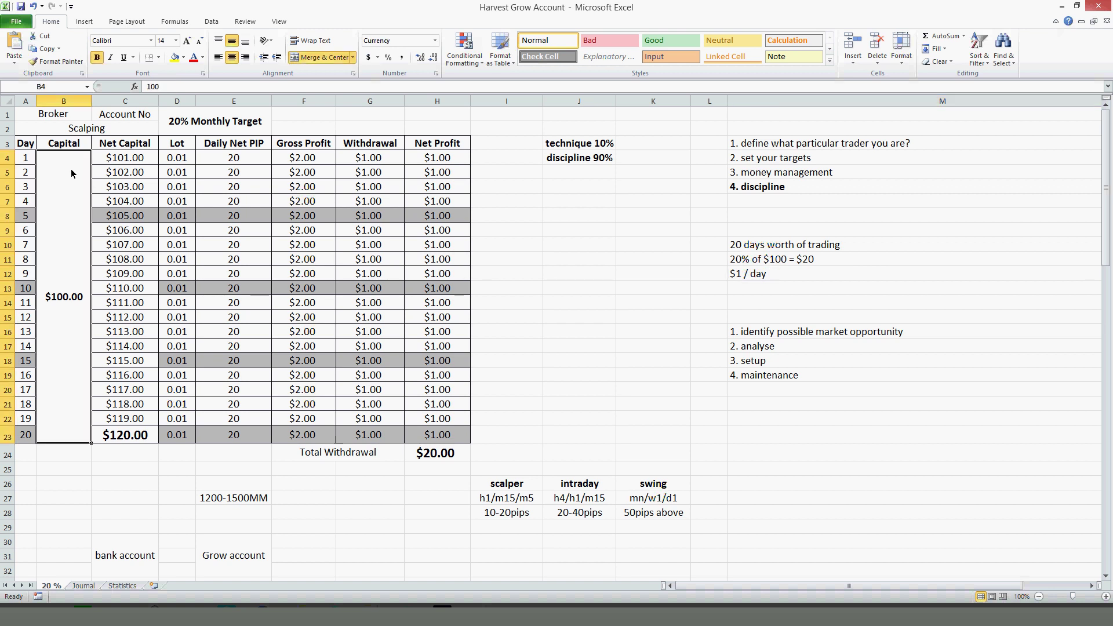
left_click(188, 159)
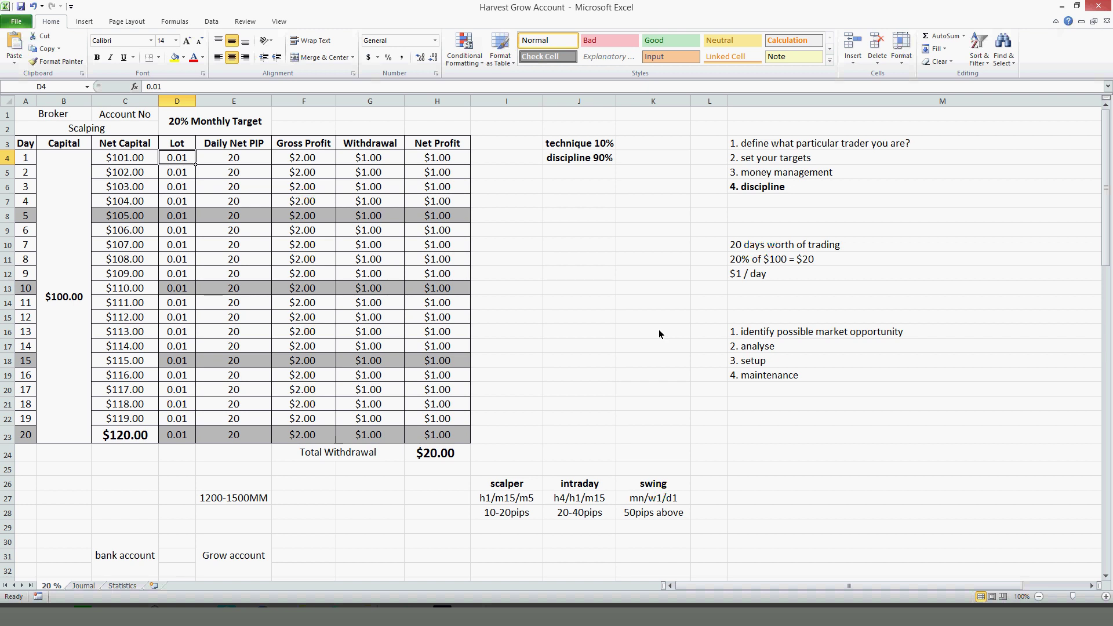
left_click(246, 502)
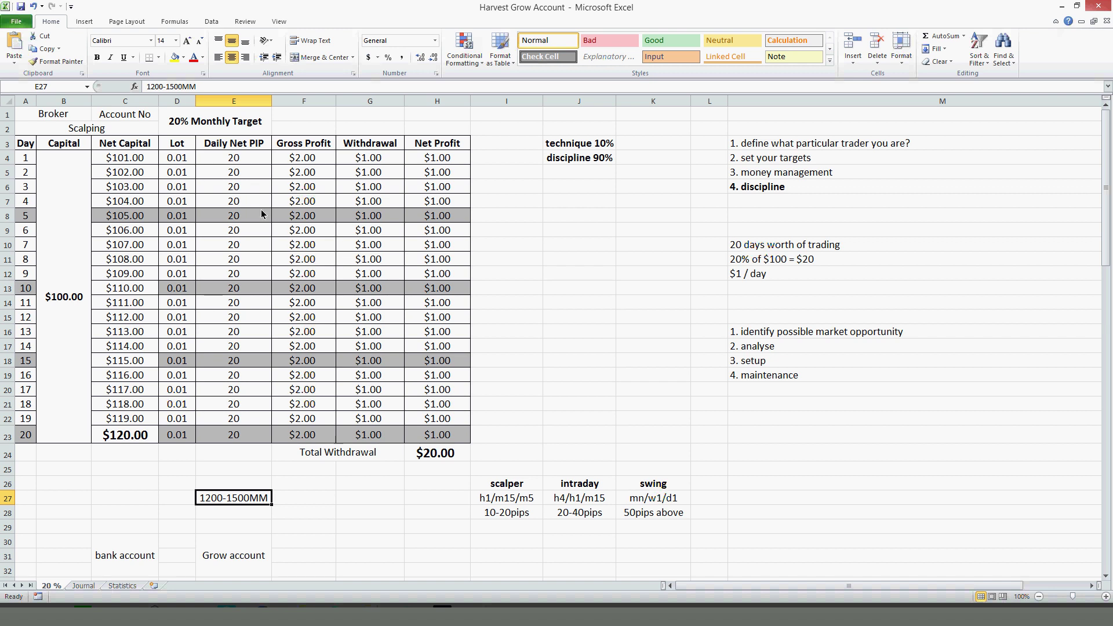
left_click(192, 159)
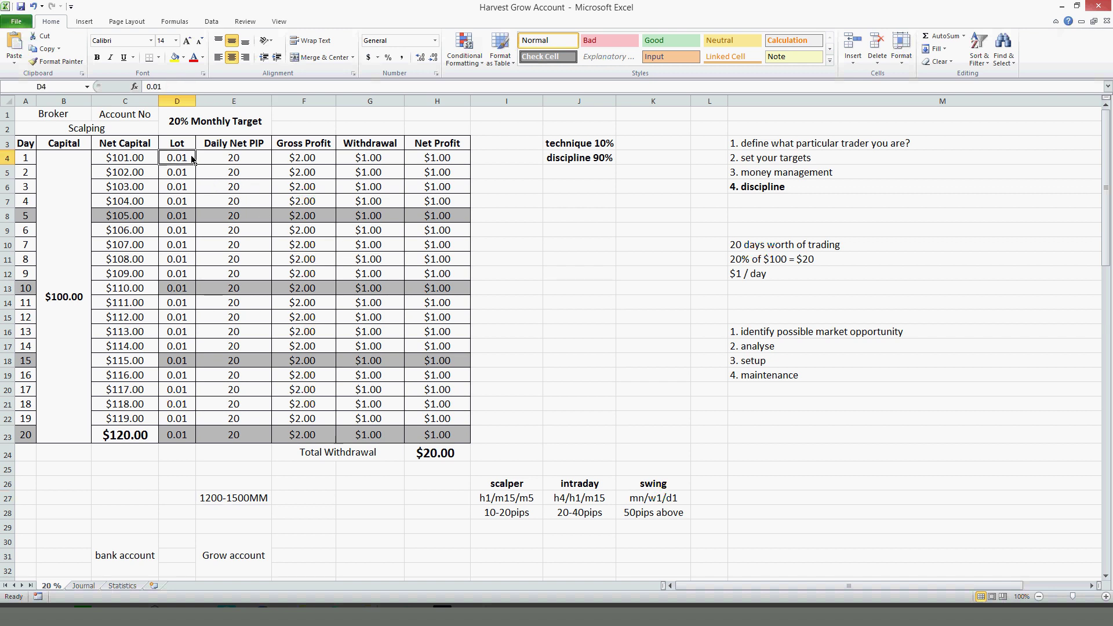
left_click(230, 157)
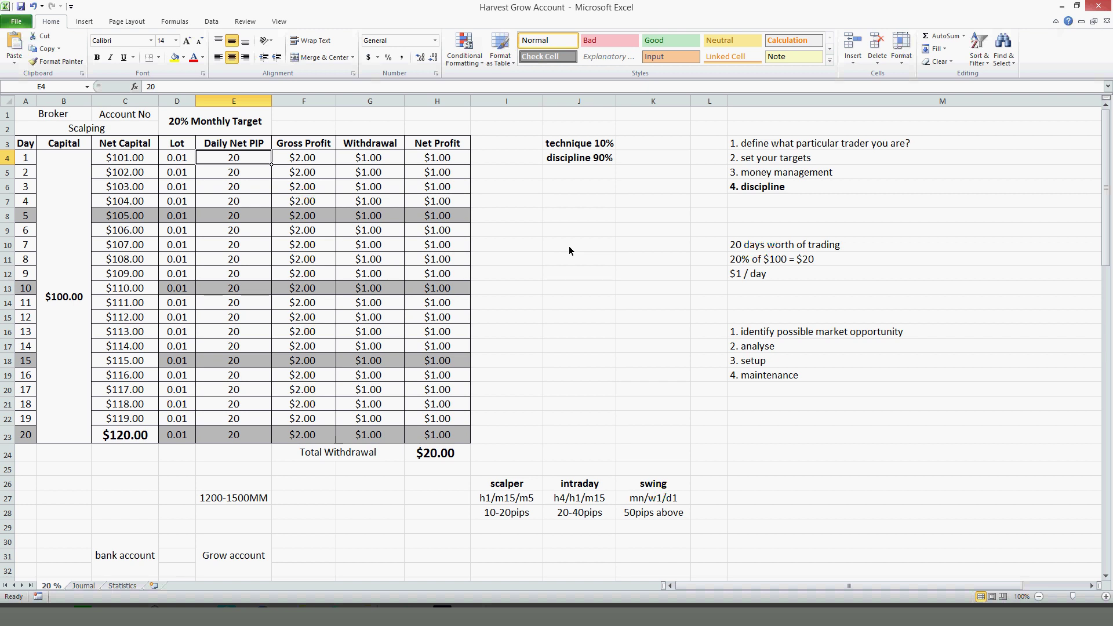
left_click(501, 518)
left_click(320, 157)
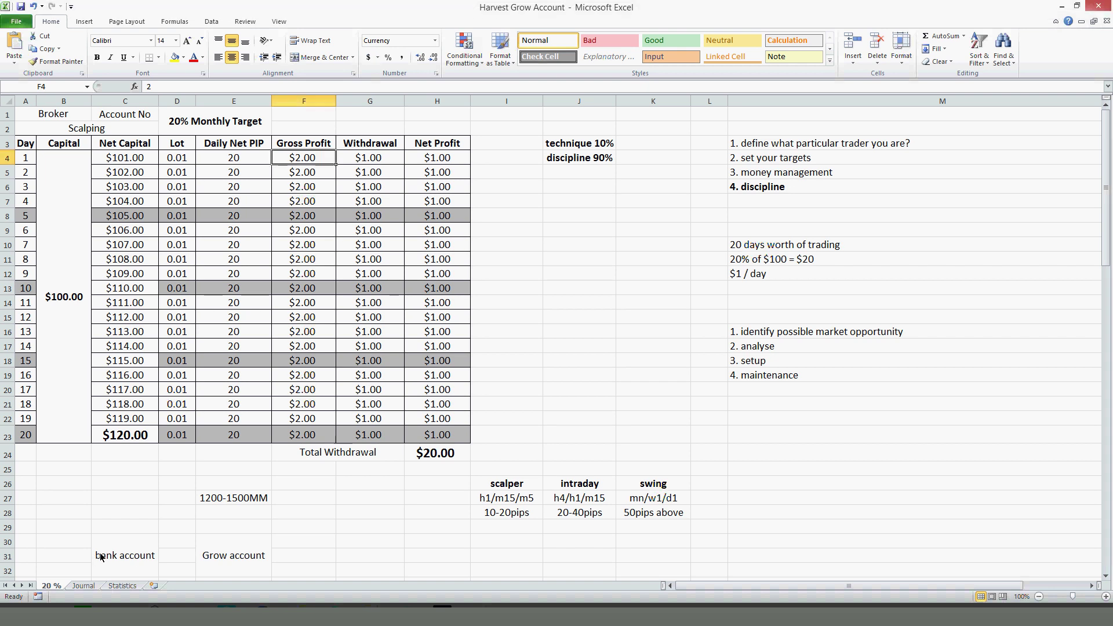
Step: Compare the bank account and Grow account cells below the table with the capital cell
scroll(101, 555, "down", 1)
left_click(110, 523)
left_click(244, 522)
left_click(41, 261)
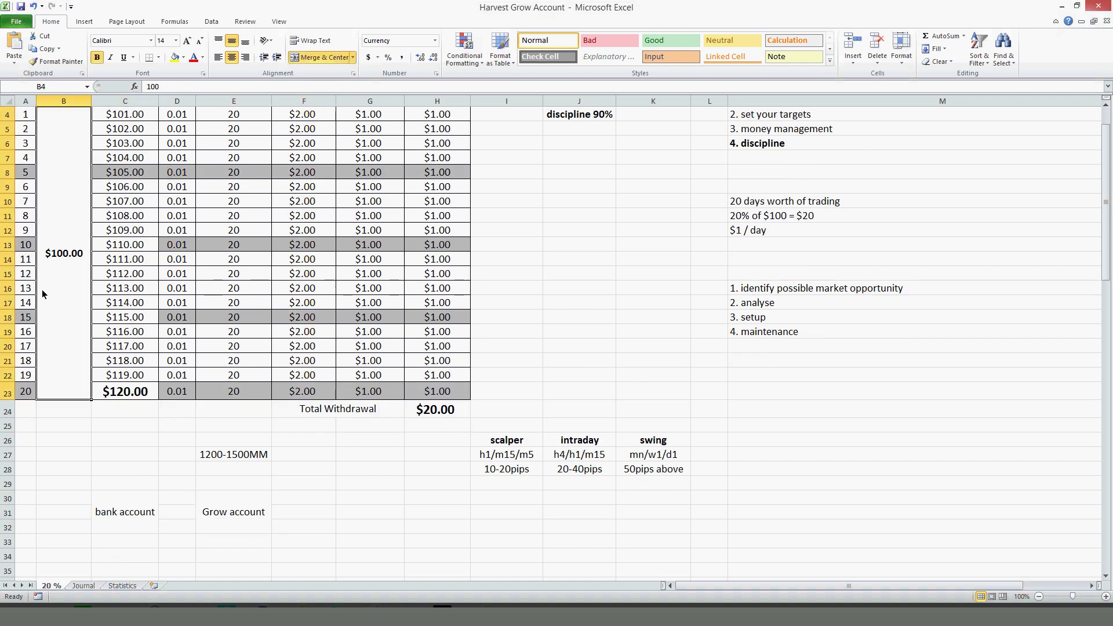
left_click(204, 487)
left_click(246, 521)
left_click(139, 527)
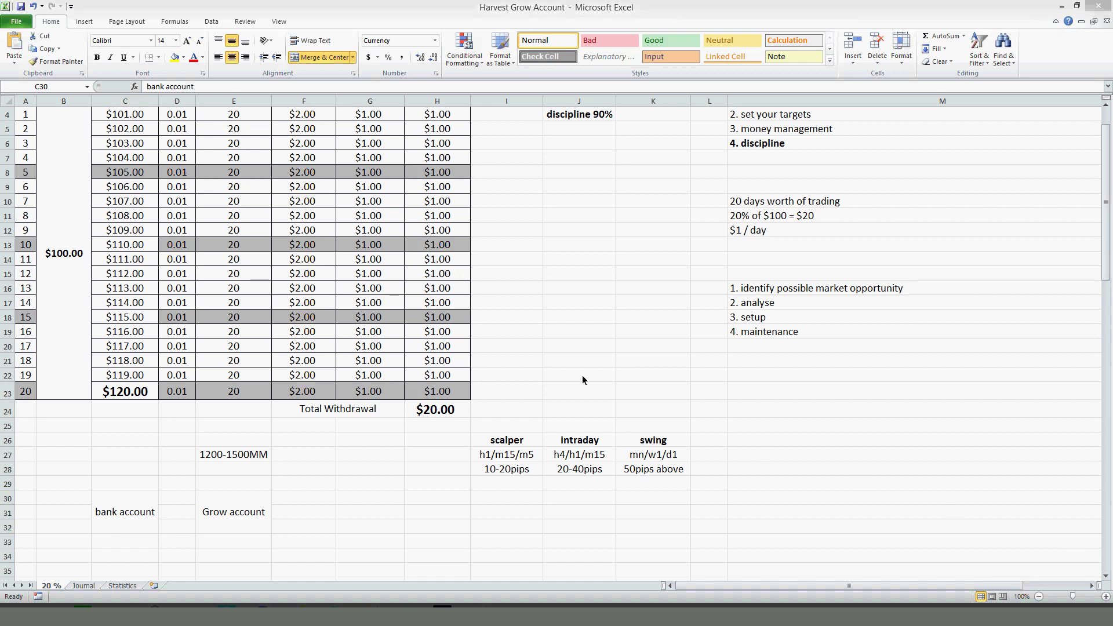
scroll(531, 350, "up", 1)
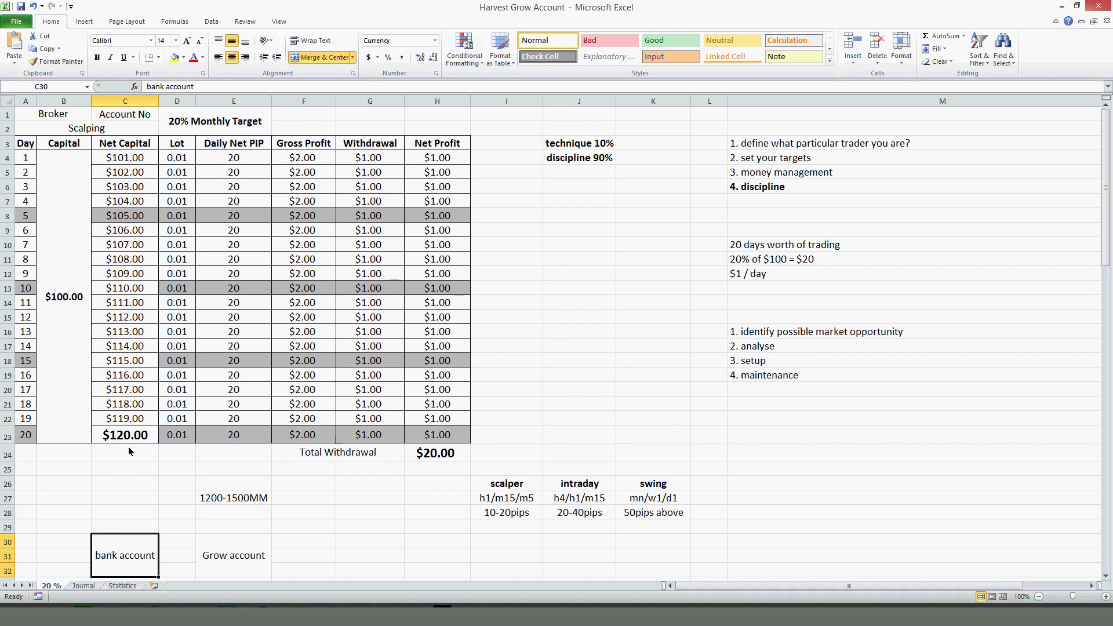
Step: Relate the $1 / day note to day 1's withdrawal, the bank account cell and day 20's net capital
left_click(798, 278)
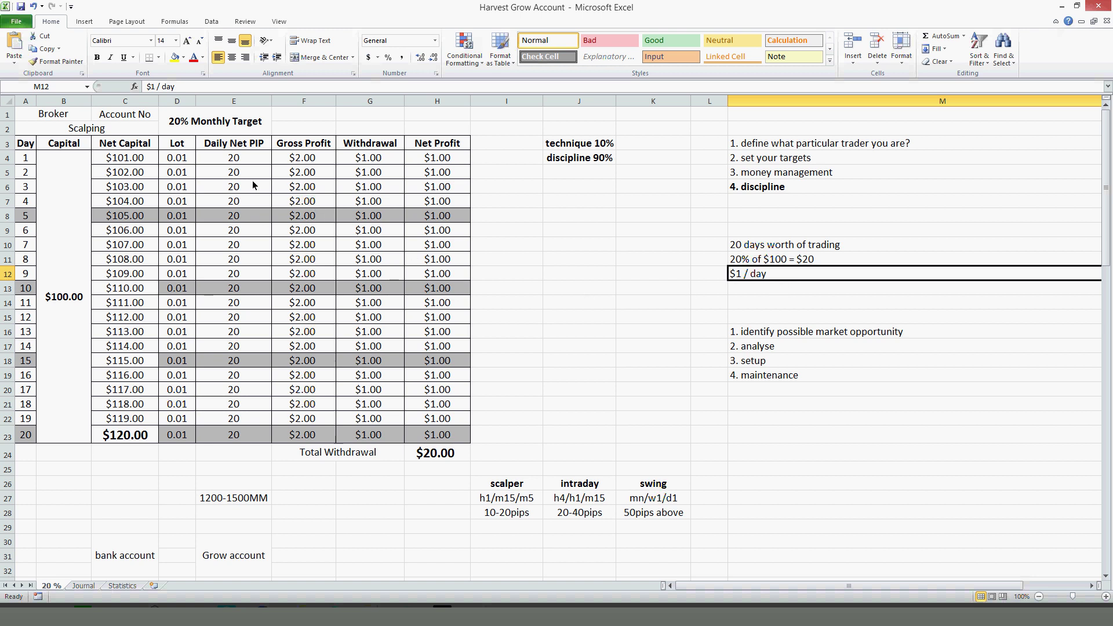
left_click(380, 158)
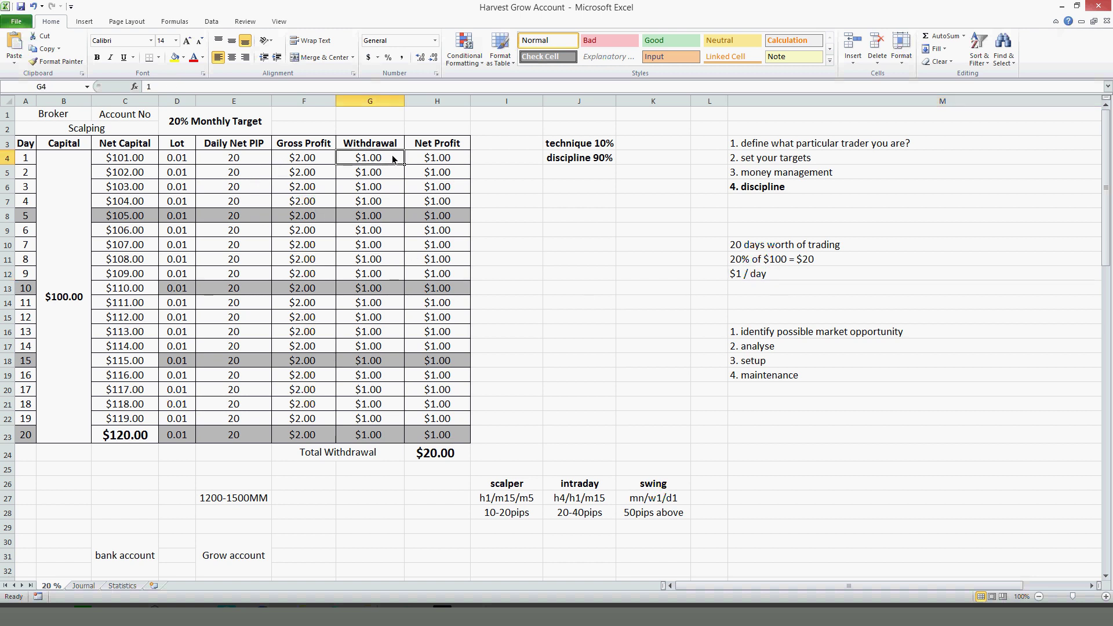
left_click(130, 570)
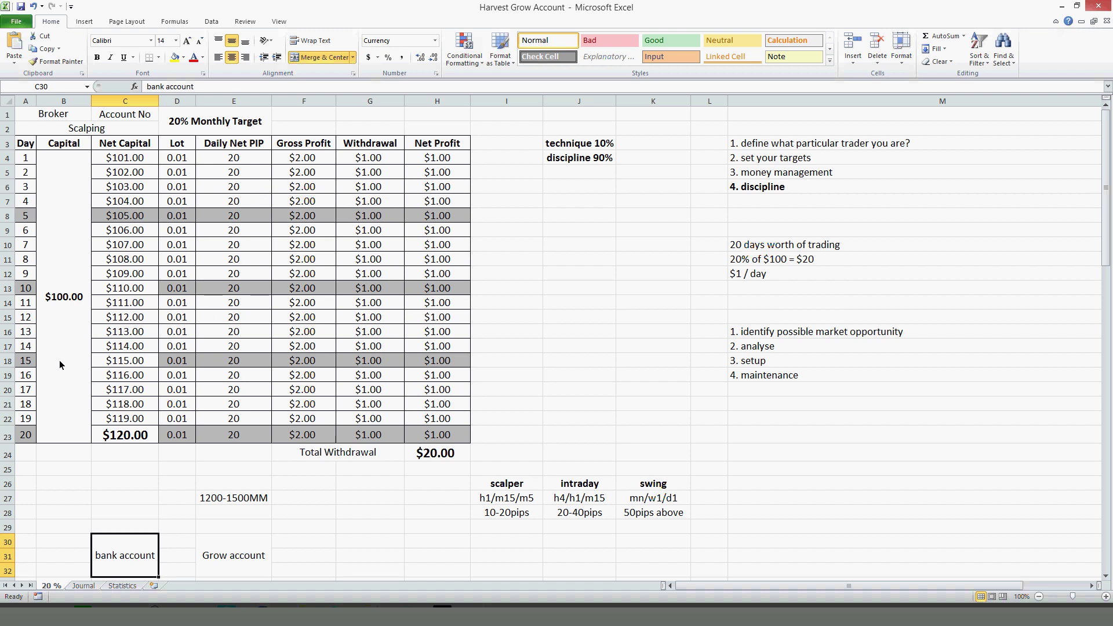
left_click(143, 439)
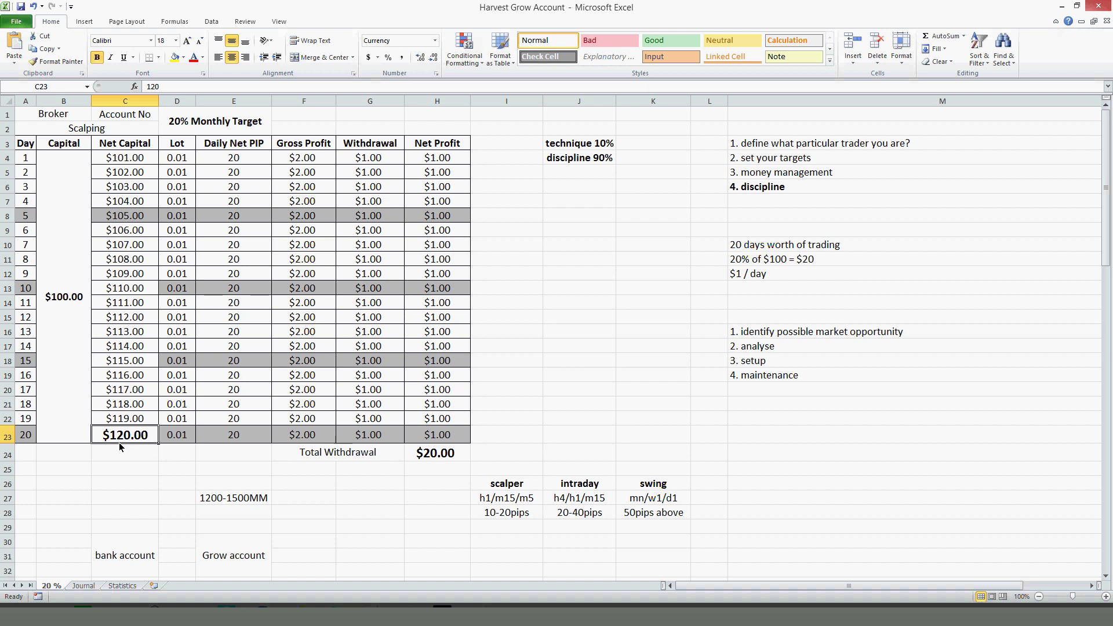
Step: Review the total withdrawal against the 20% of $100 note, the bank account cell, the monthly target heading and the $1 / day note
left_click(733, 261)
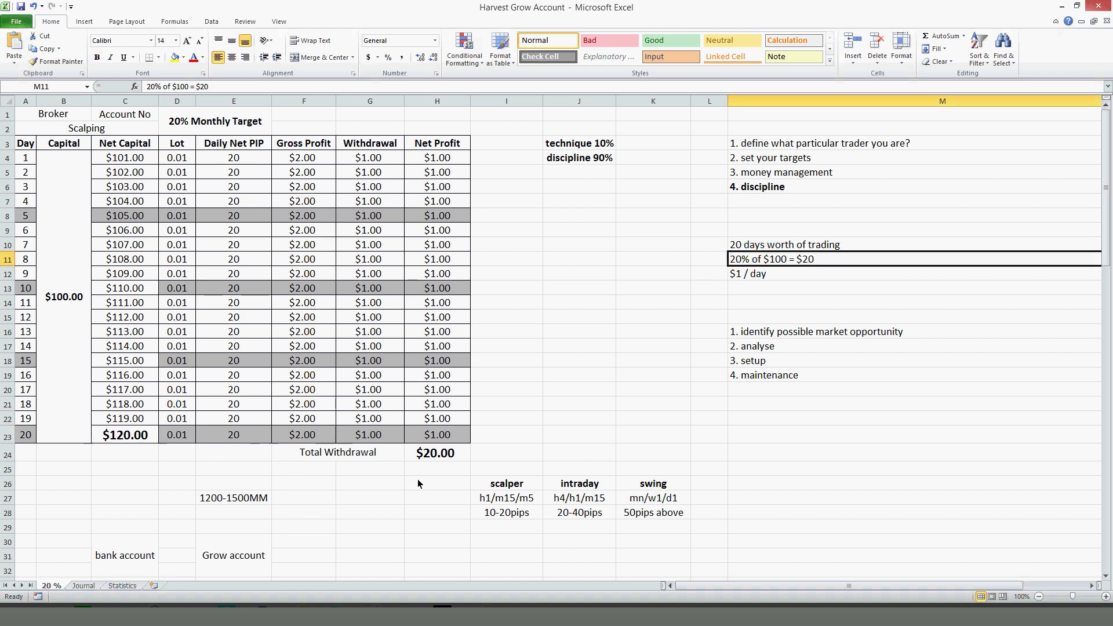
left_click(441, 459)
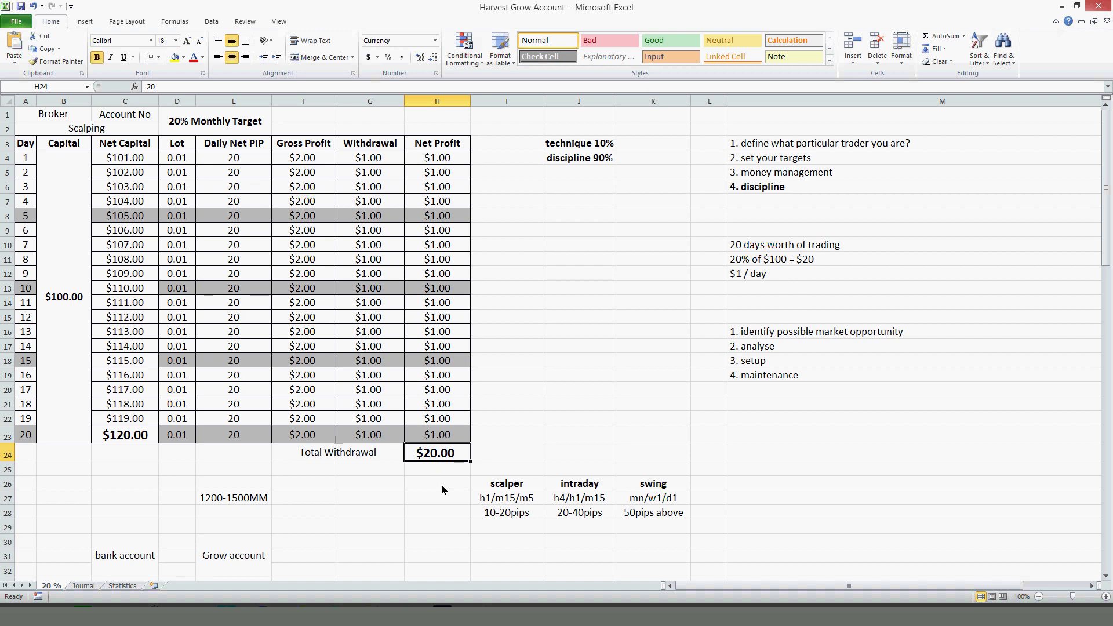
left_click(107, 558)
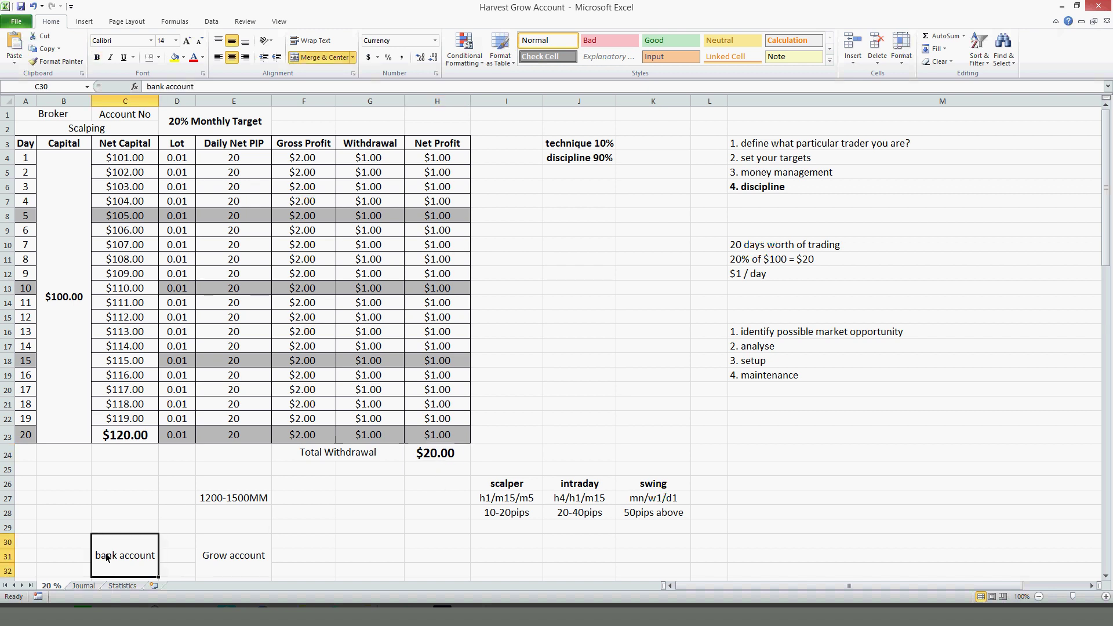
left_click(389, 460)
left_click(414, 456)
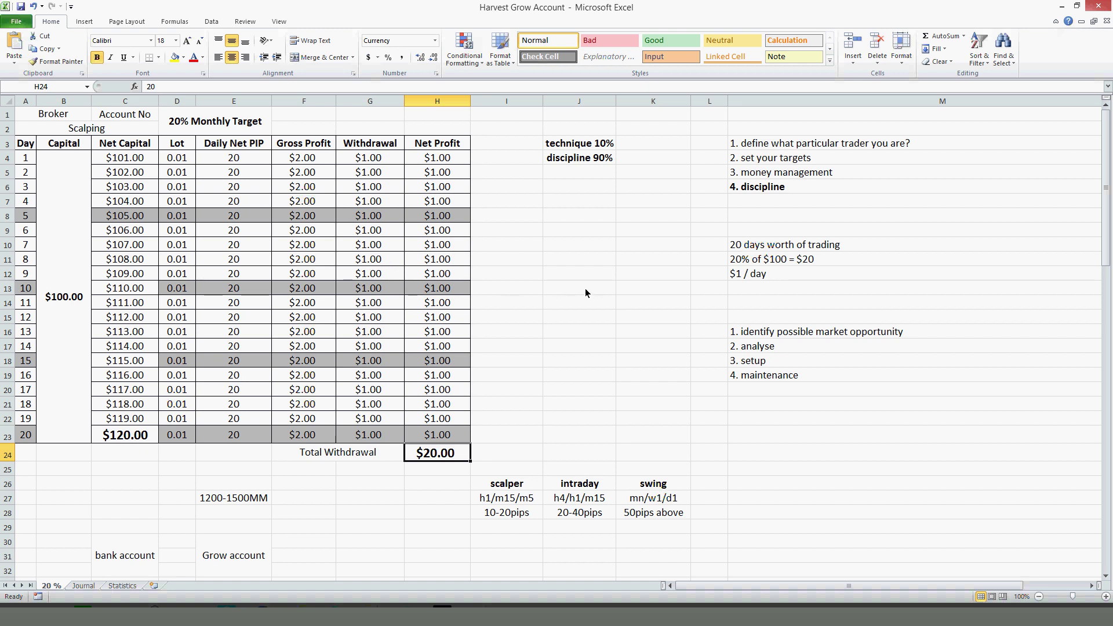
left_click(172, 126)
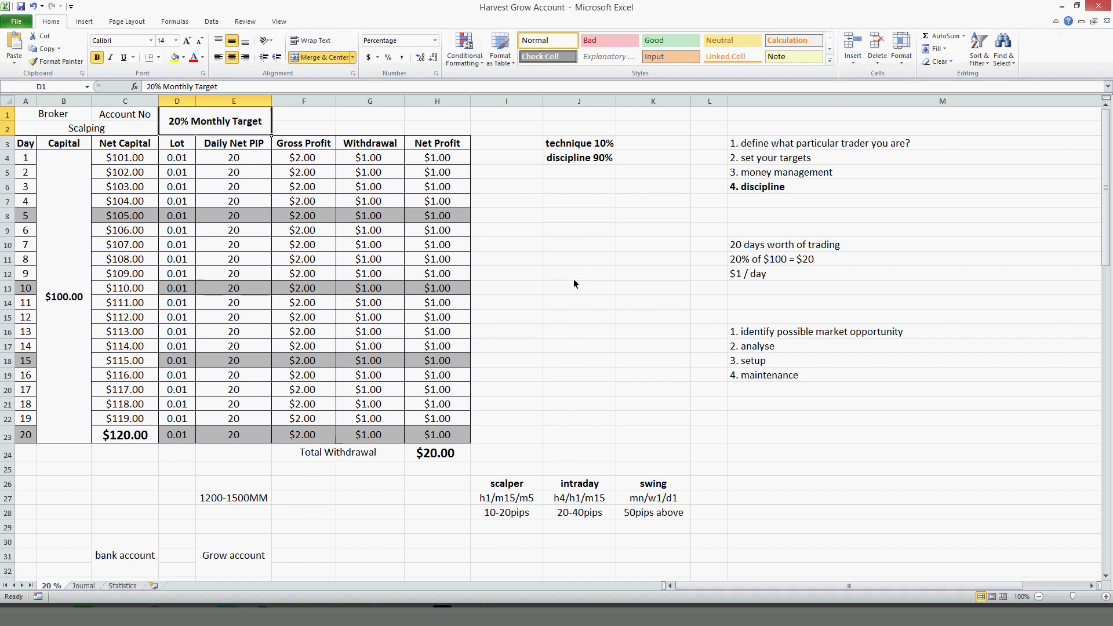
left_click(784, 272)
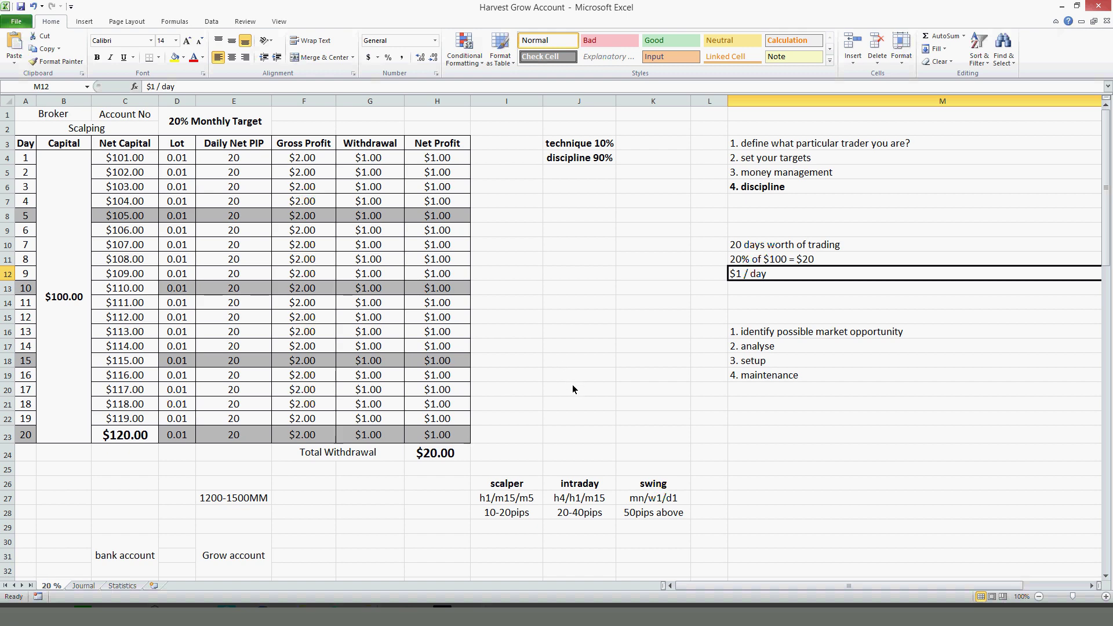
Step: Switch to the MetaTrader charts, bring up USDCAD H1, and go back through its history to mid-February
left_click(441, 615)
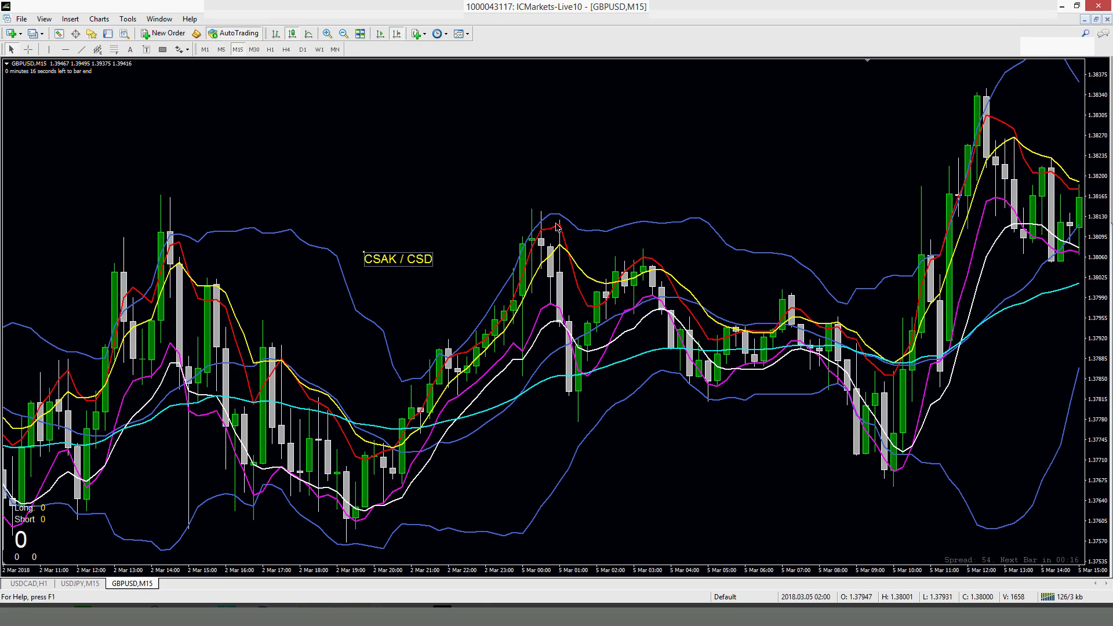
key("ctrl+Tab")
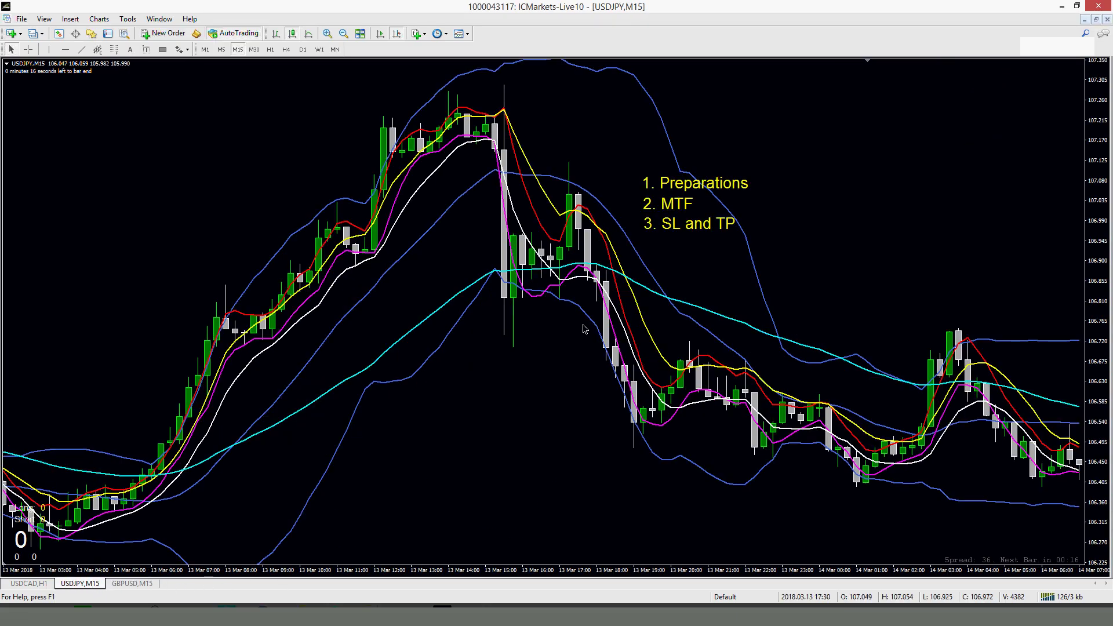
key("ctrl+Tab")
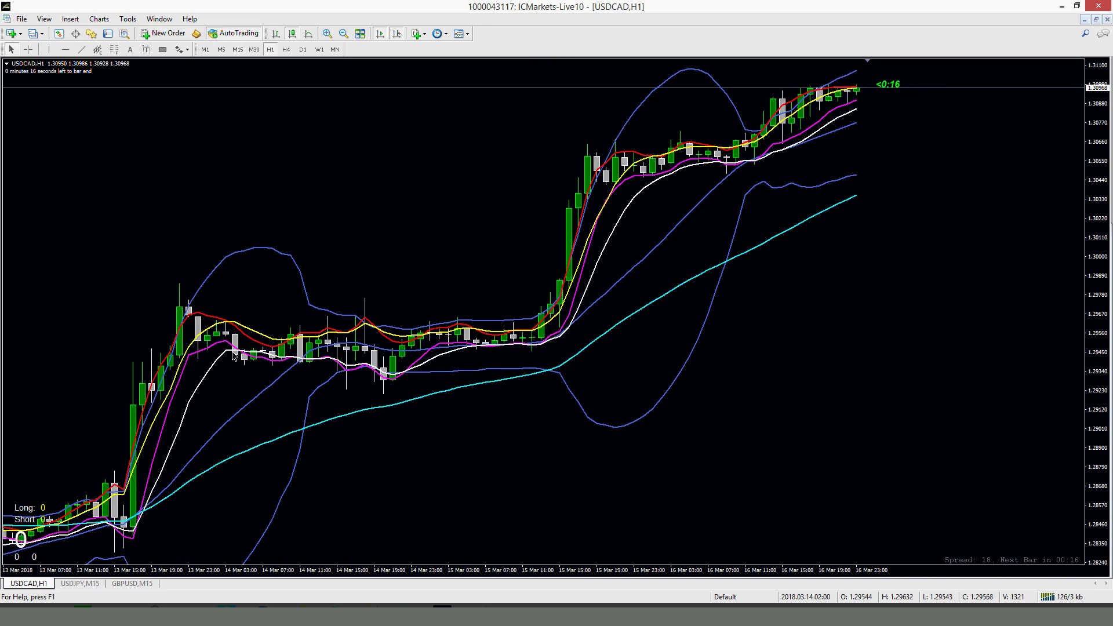
scroll(223, 347, "left", 10)
scroll(603, 318, "left", 3)
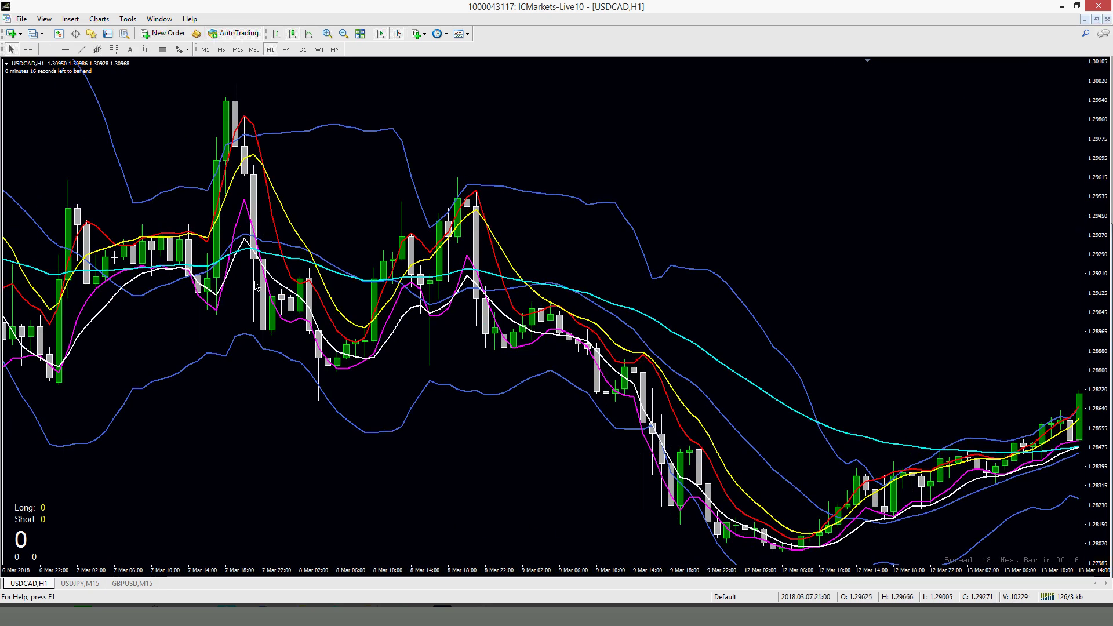
scroll(175, 162, "left", 20)
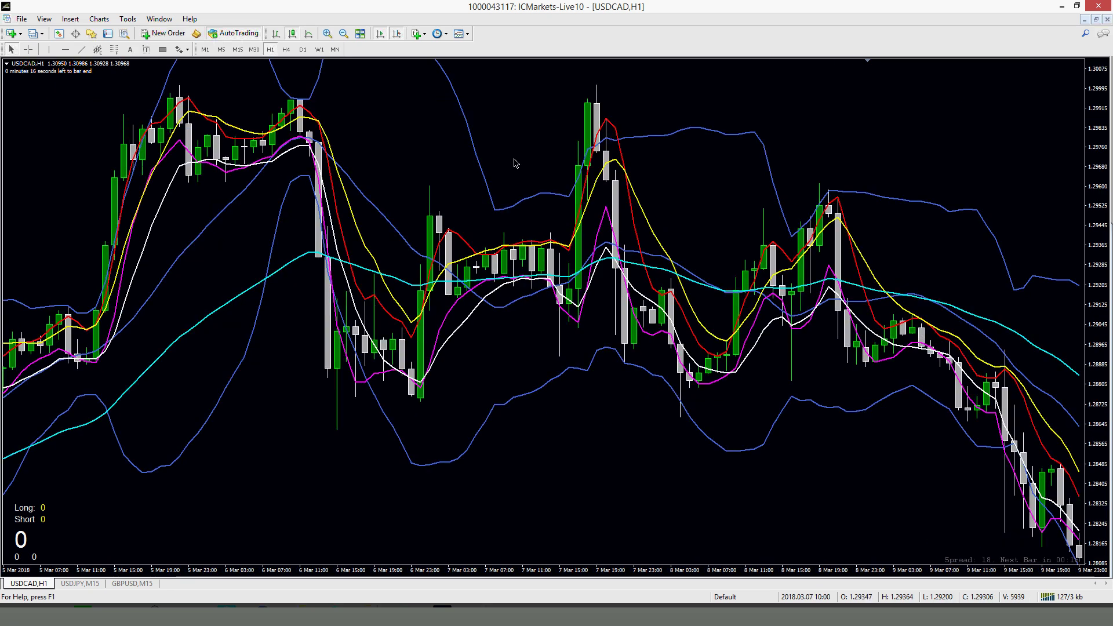
scroll(464, 232, "left", 20)
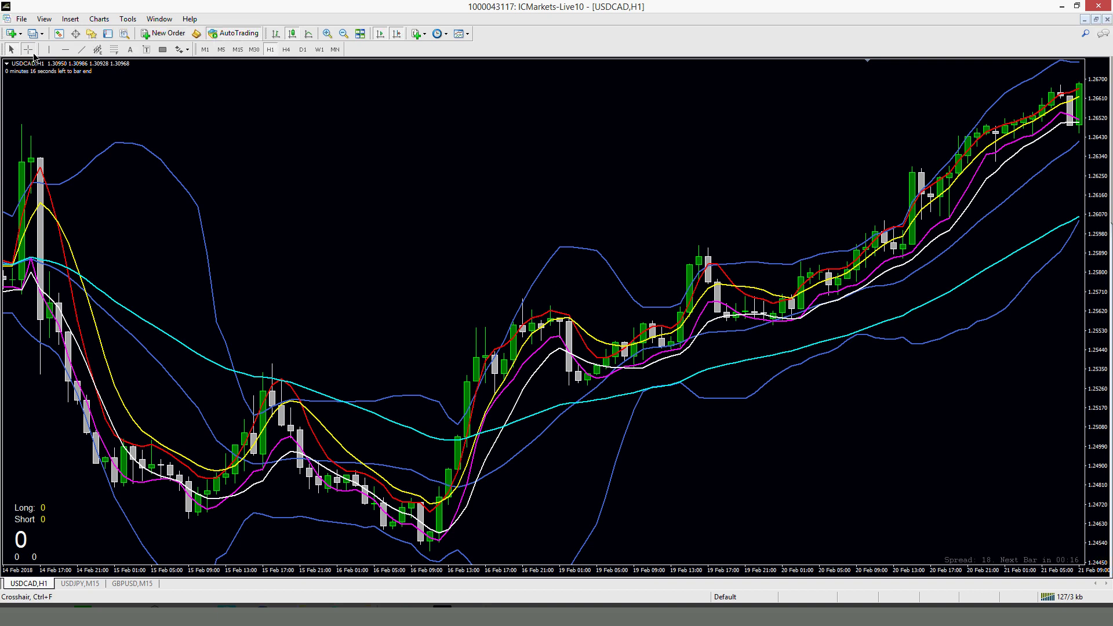
Step: Draw a horizontal line through the 15 Feb swing high at about 1.2525 and style it Lime, dash-dot, thinnest width
left_click(269, 377)
left_click_drag(280, 379, 283, 392)
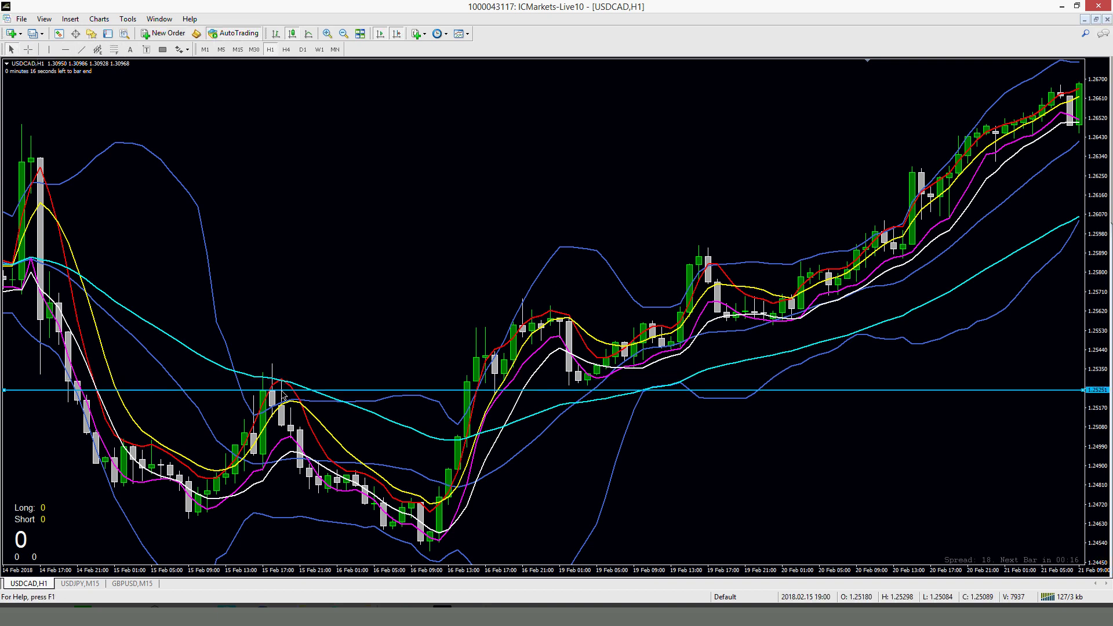
right_click(368, 390)
left_click(432, 393)
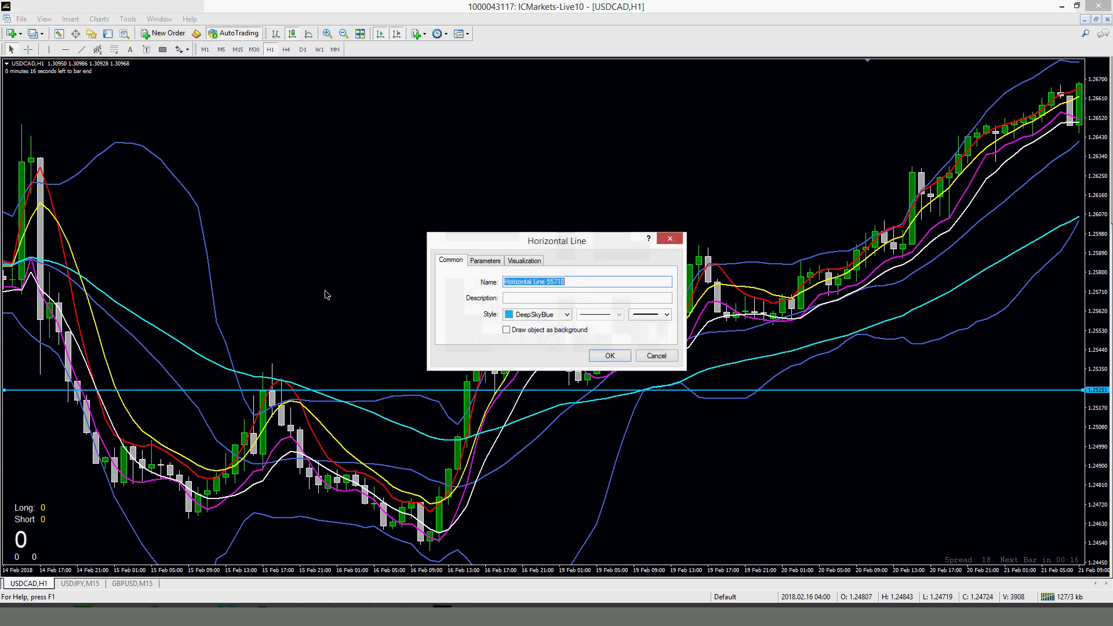
left_click(557, 314)
left_click(521, 386)
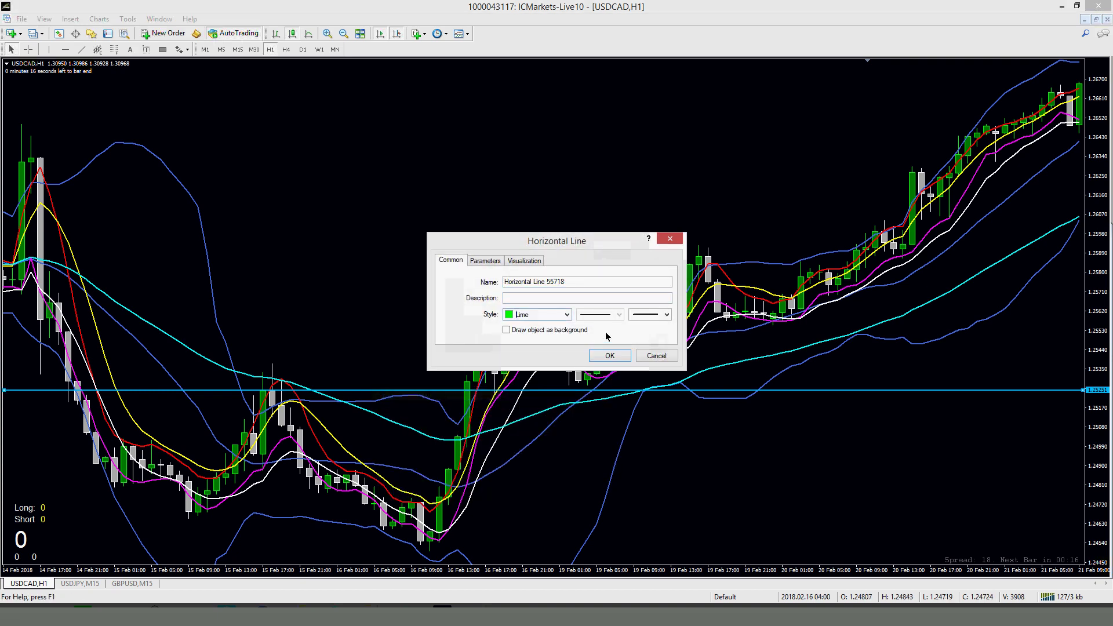
left_click(668, 315)
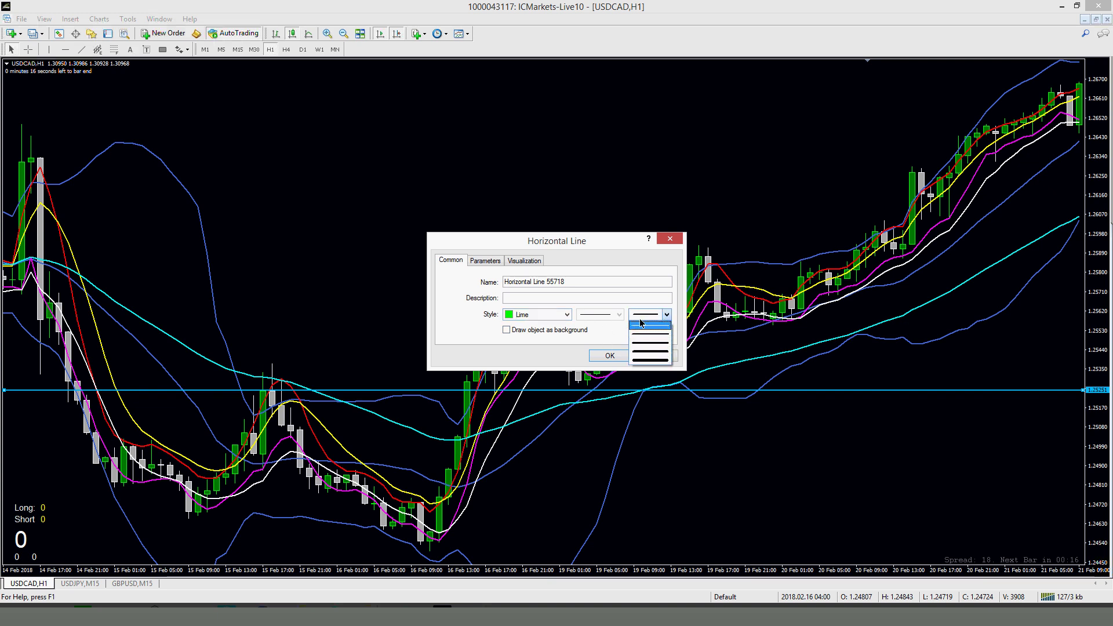
left_click(644, 324)
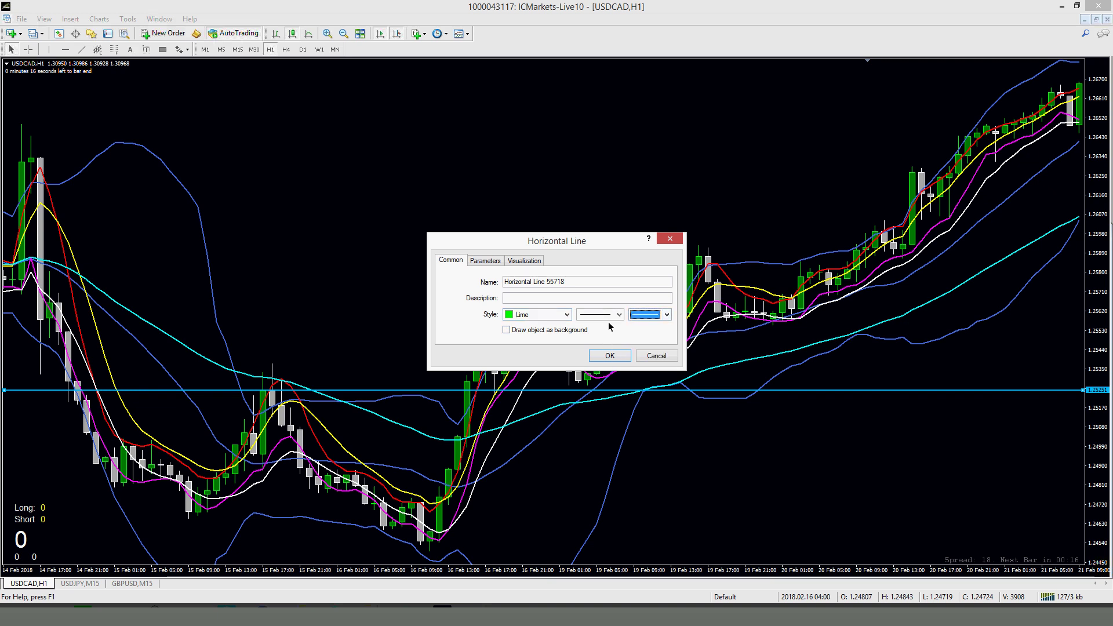
left_click(613, 315)
left_click(600, 351)
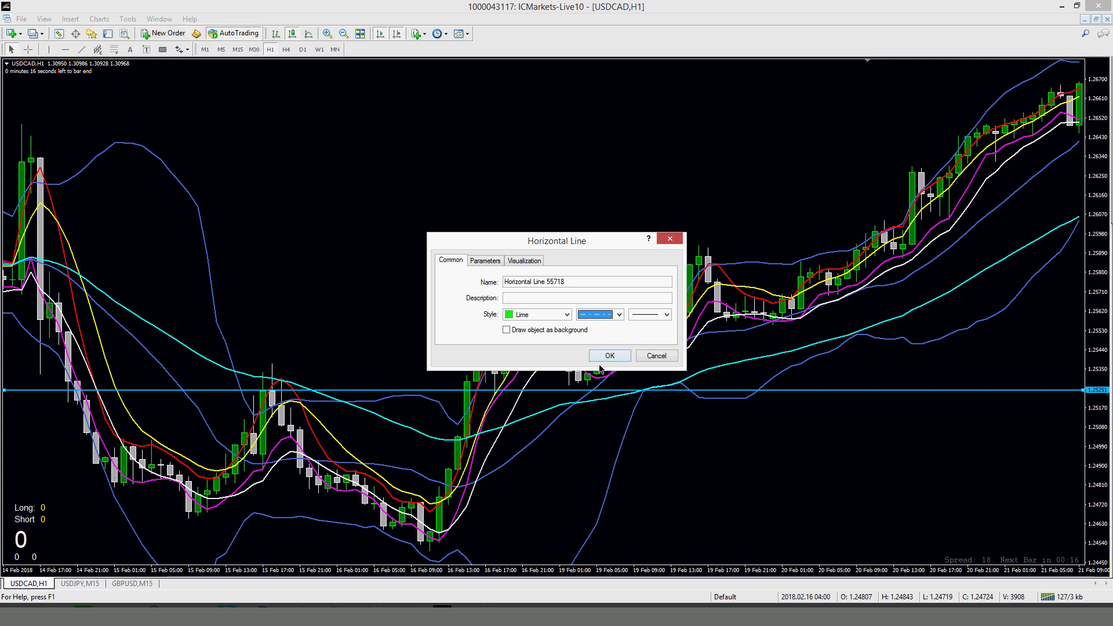
left_click(606, 356)
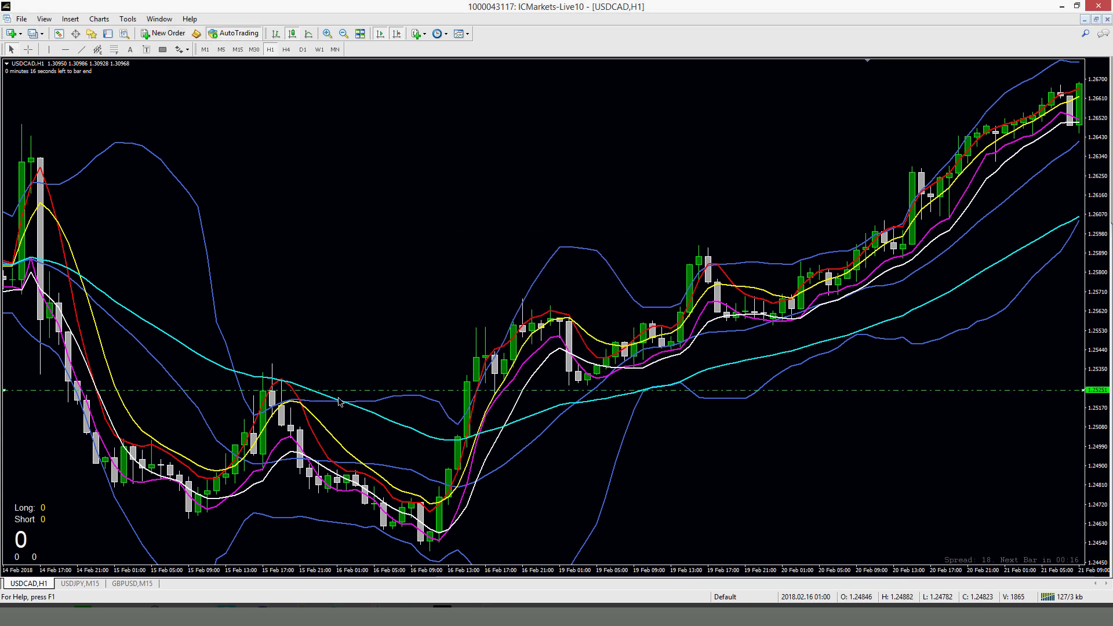
Step: Draw a rectangle around the peak candles of the 15 Feb swing high where the lime line crosses them
left_click(28, 50)
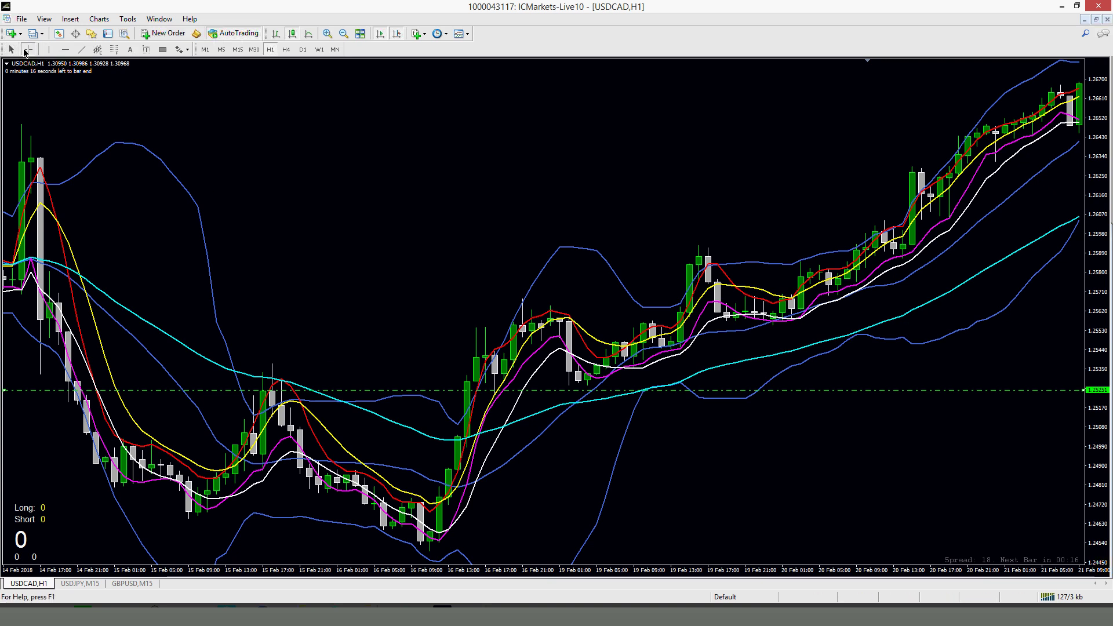
left_click(342, 356)
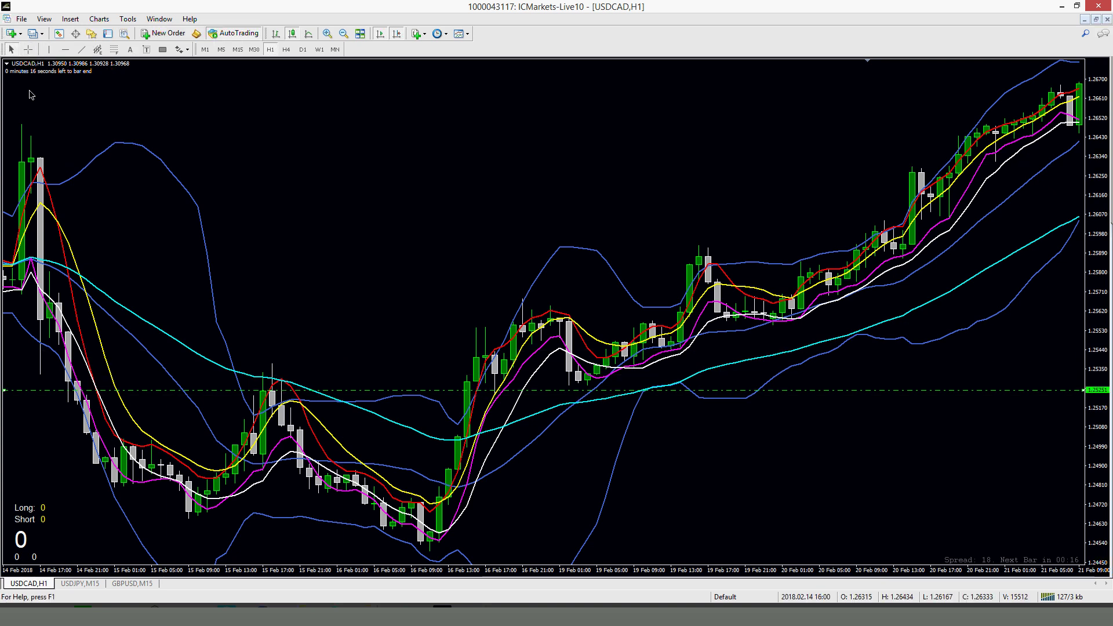
left_click_drag(253, 363, 303, 409)
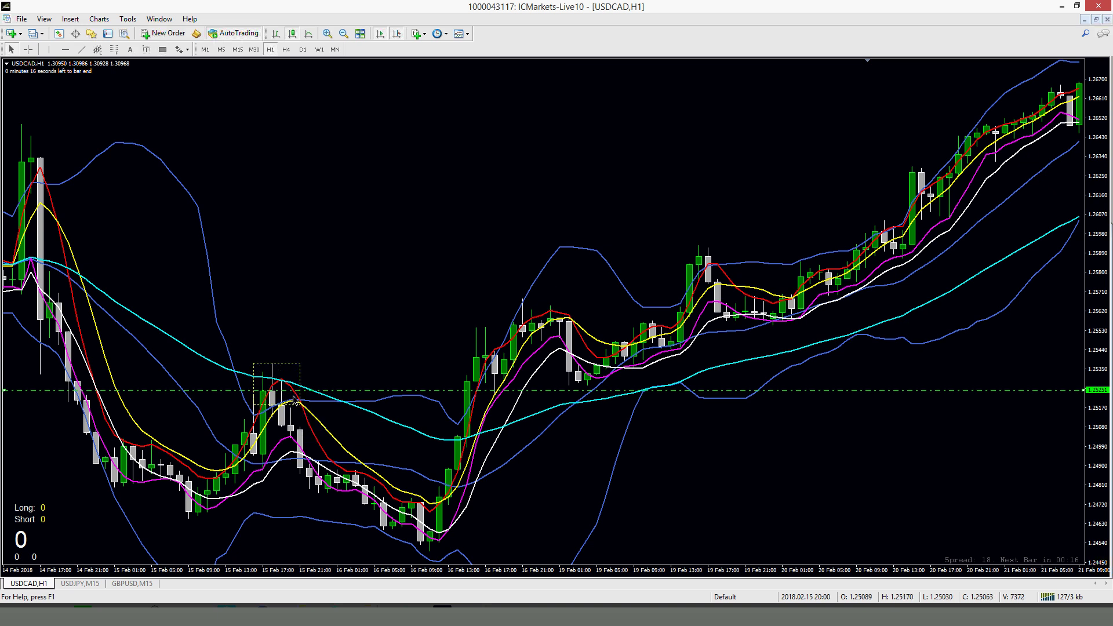
Step: Show the USDCAD chart on H4 and locate the drawn rectangle there using the chart's object list
left_click(286, 49)
key("ctrl+b")
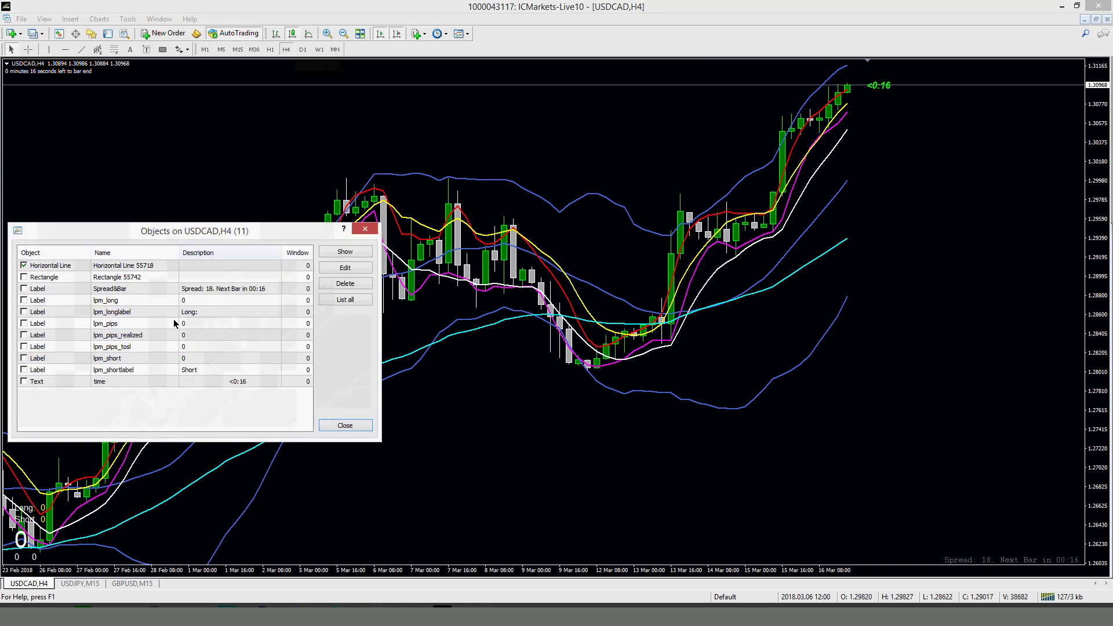
left_click(93, 268)
left_click(111, 277)
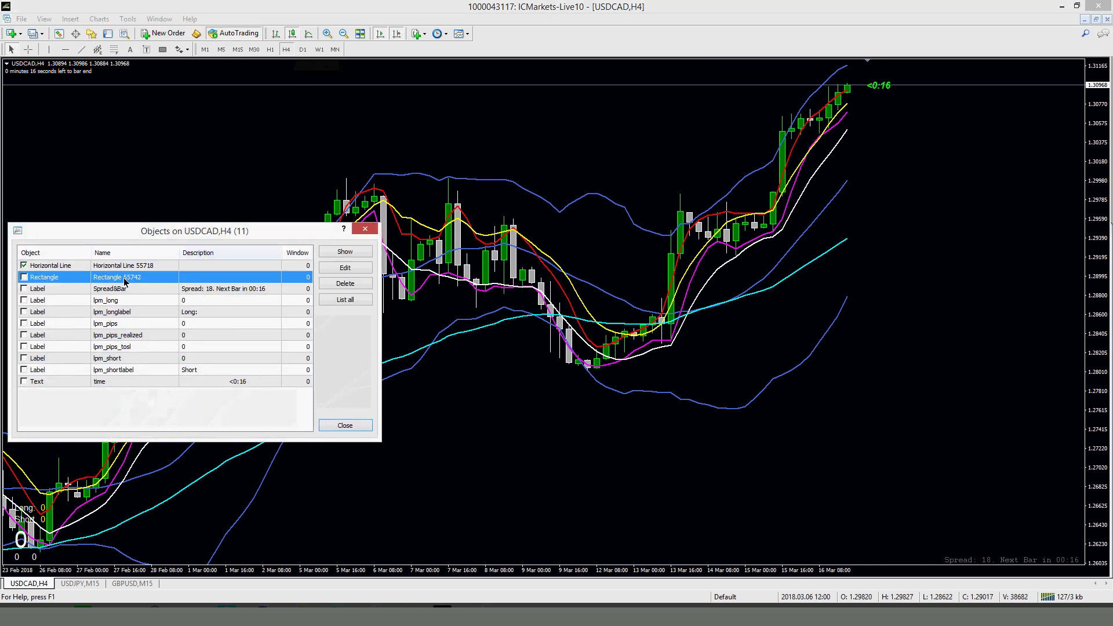
left_click(350, 253)
left_click(345, 425)
left_click_drag(26, 525, 200, 525)
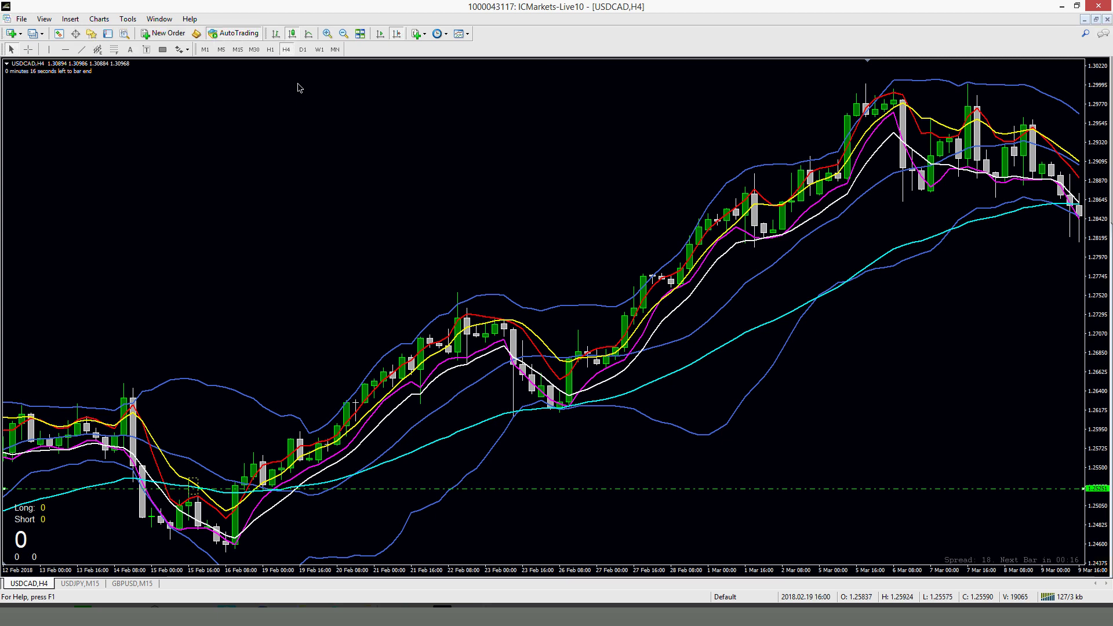
Step: Return to the H1 timeframe and measure downward from the lime line at the marked 15 Feb candles
left_click(271, 49)
scroll(422, 225, "down", 5)
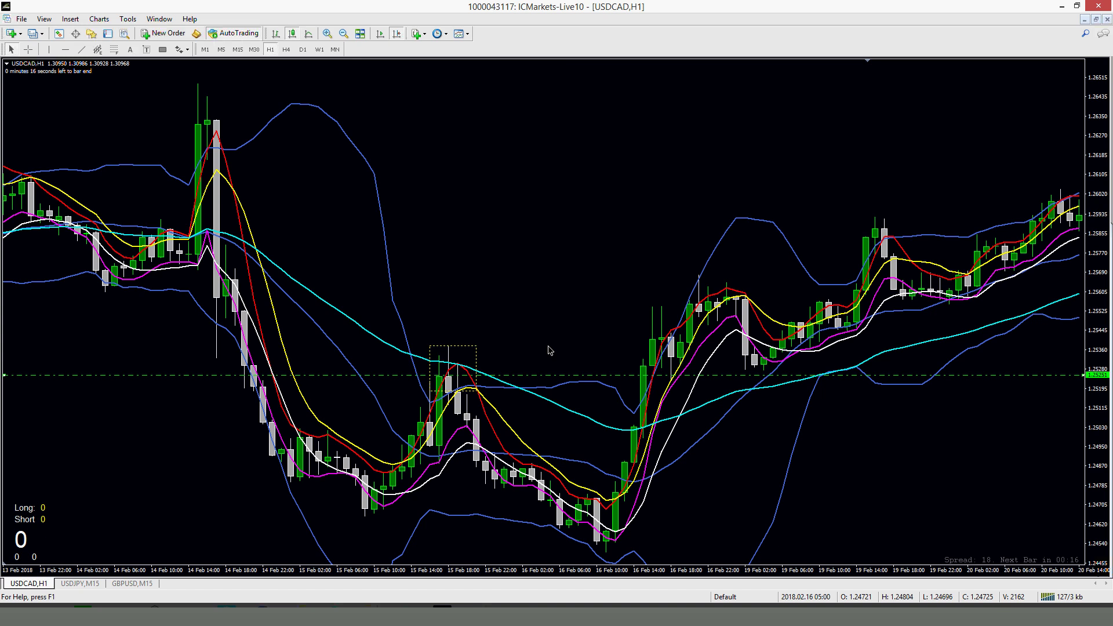
scroll(481, 318, "down", 2)
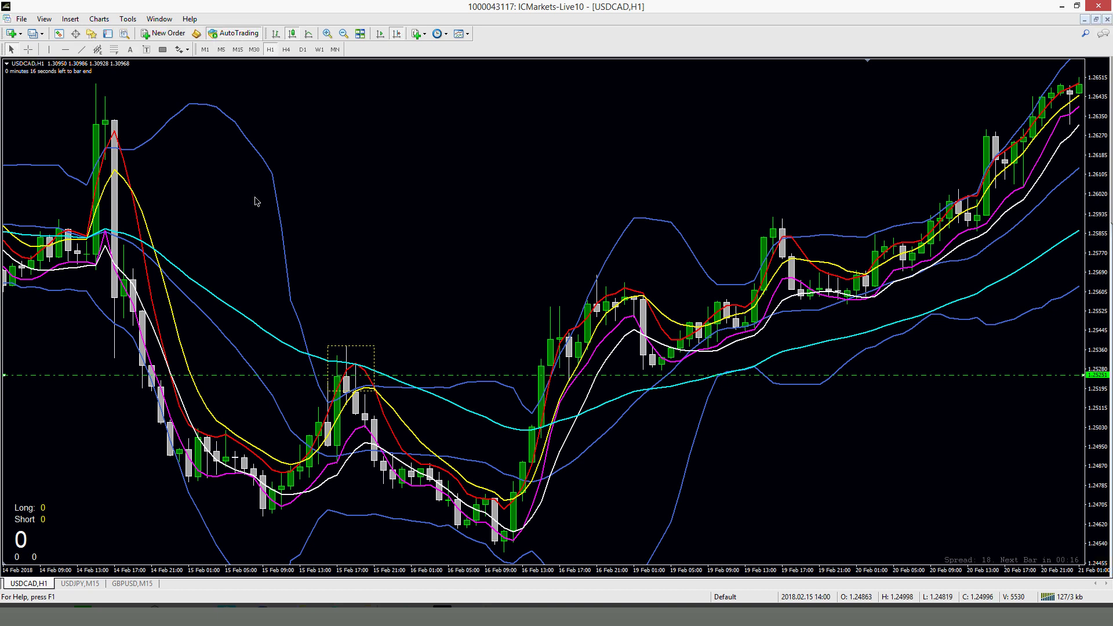
left_click(27, 49)
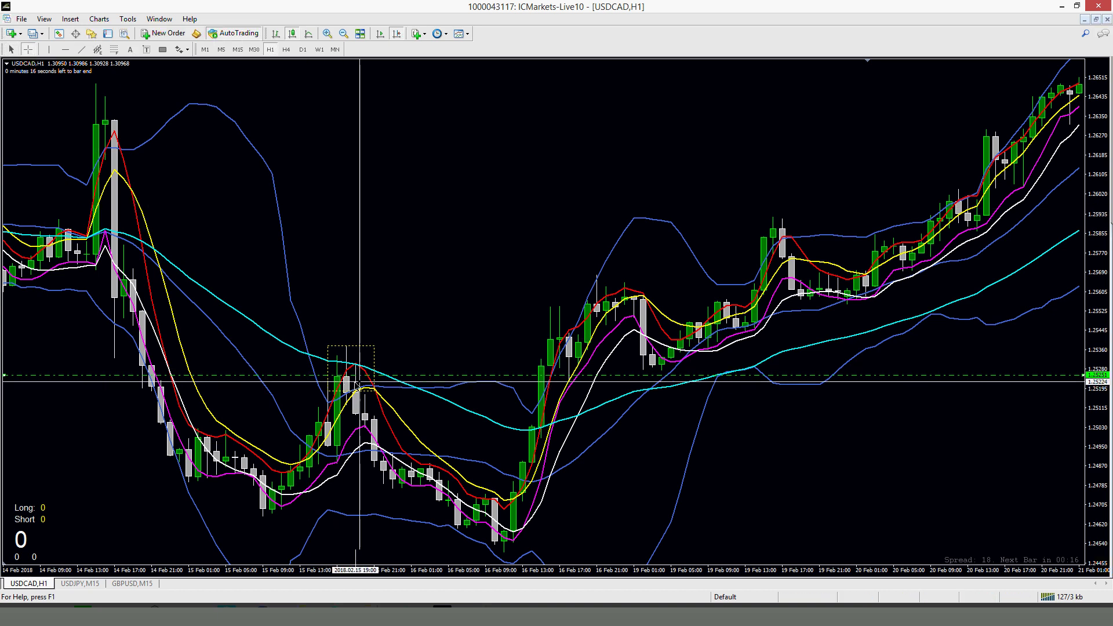
left_click_drag(356, 376, 363, 430)
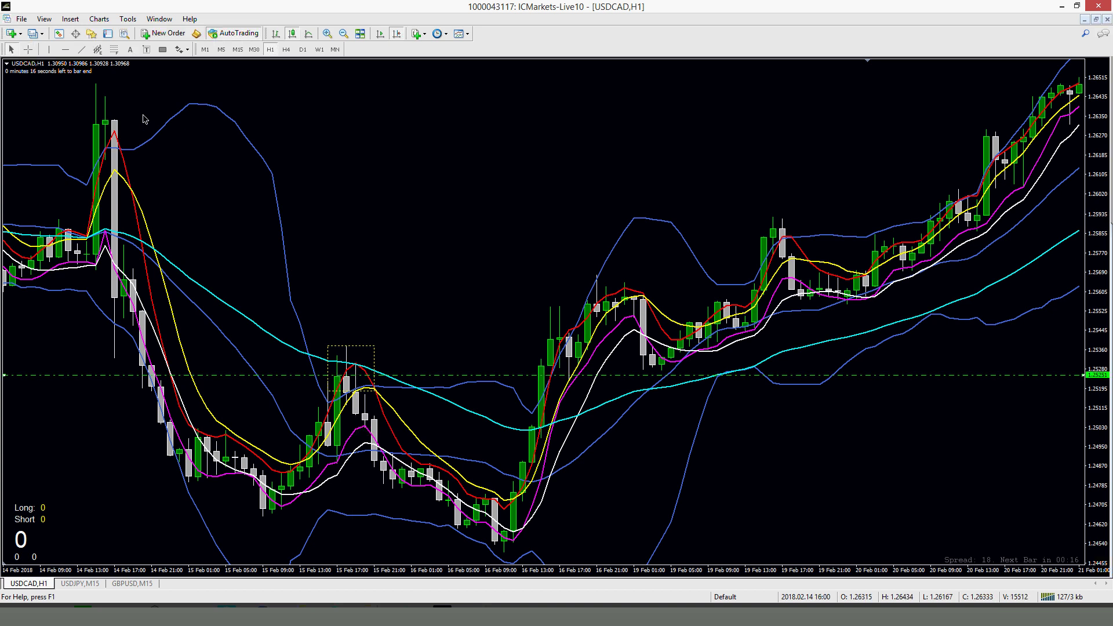
Step: Place a second horizontal line just below the lime one and colour it Red
left_click(356, 400)
left_click_drag(356, 400, 375, 395)
right_click(375, 396)
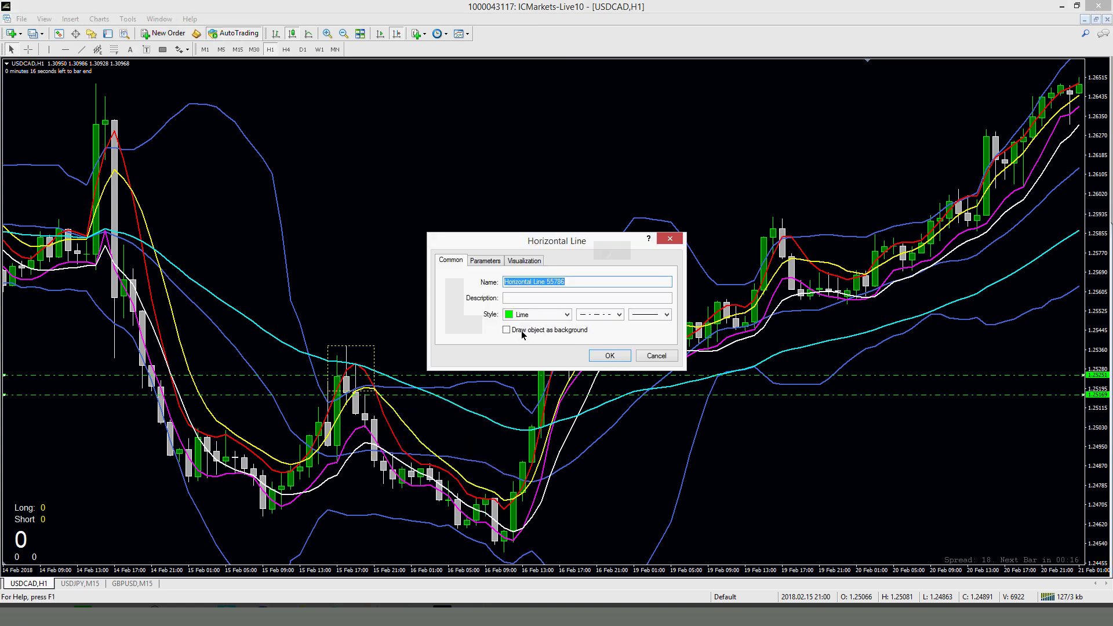
left_click(554, 314)
left_click(582, 386)
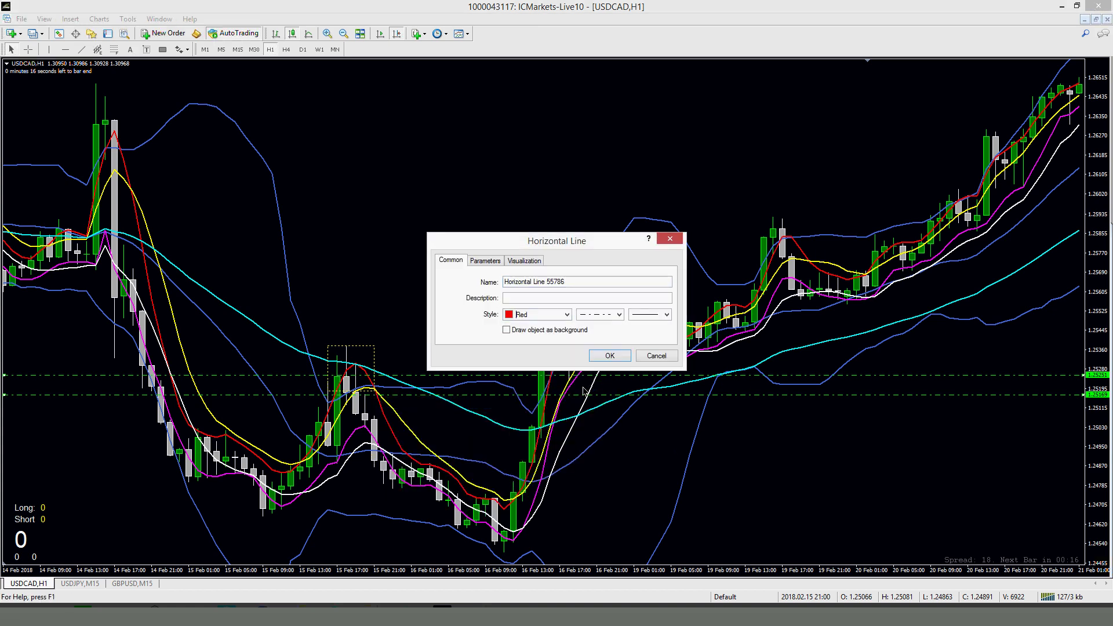
left_click(604, 356)
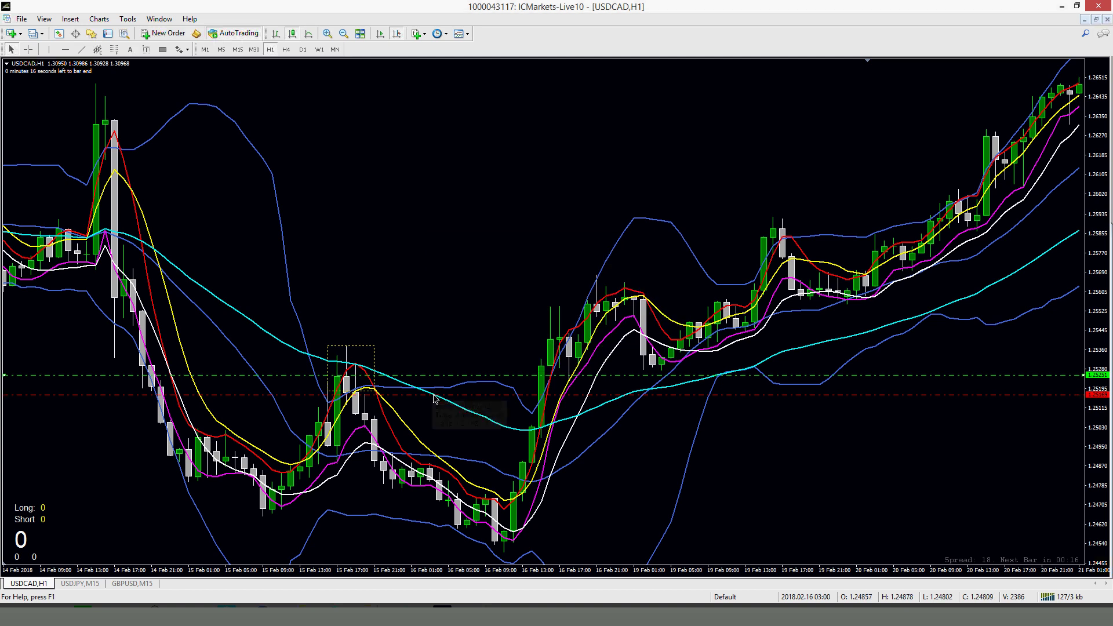
Step: Add a text label reading "10 pips" and place it between the lime and red lines near the price axis
scroll(436, 398, "up", 3)
scroll(681, 403, "down", 3)
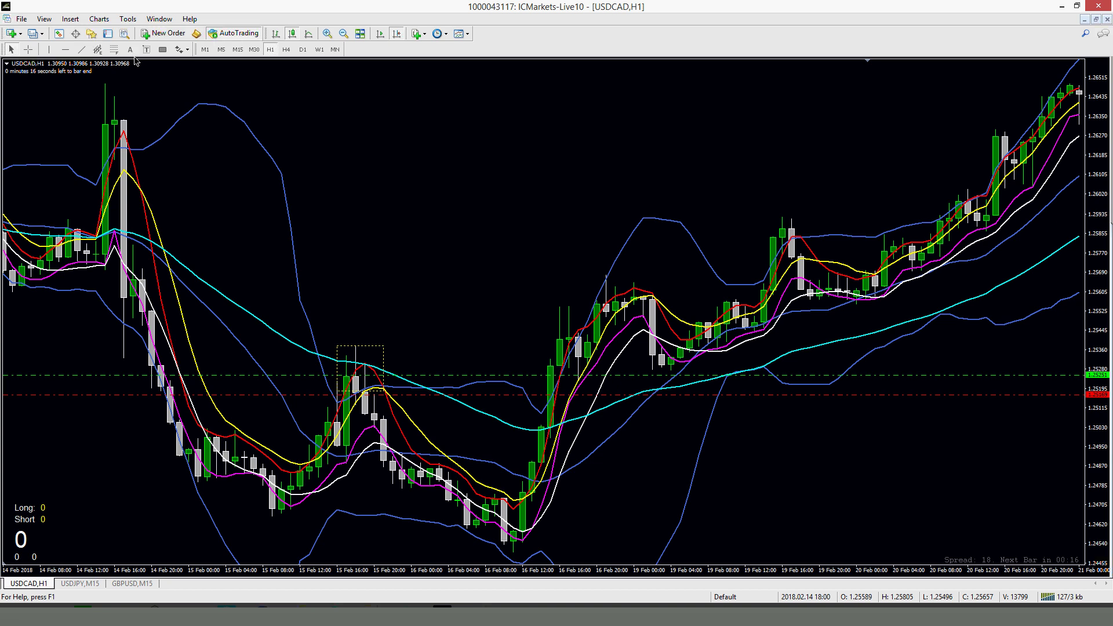
left_click(1021, 397)
key("Tab")
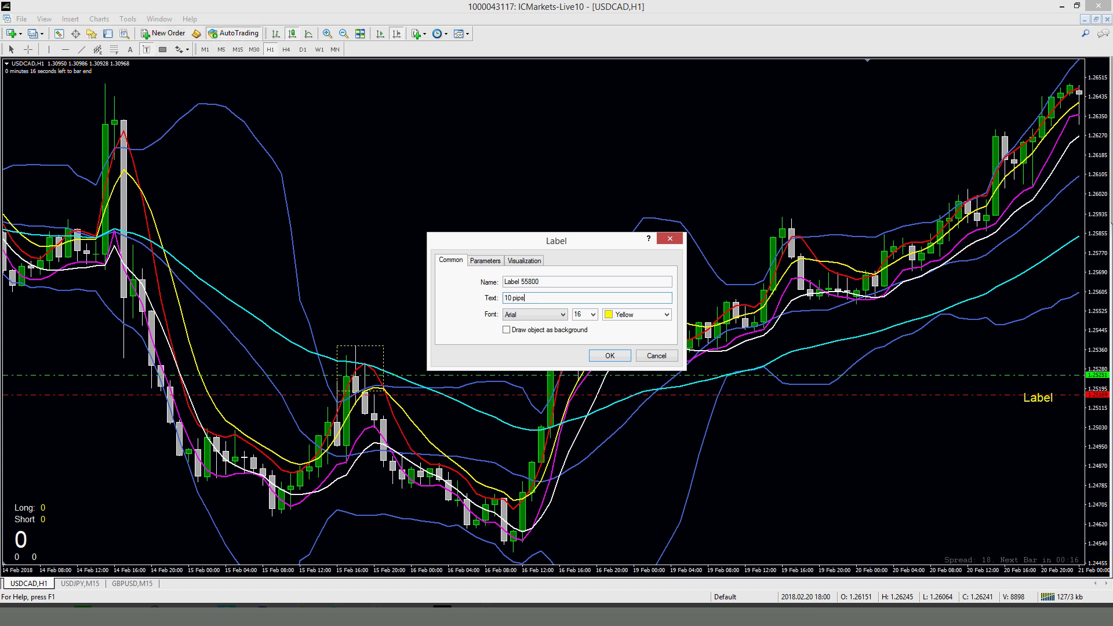
left_click(609, 355)
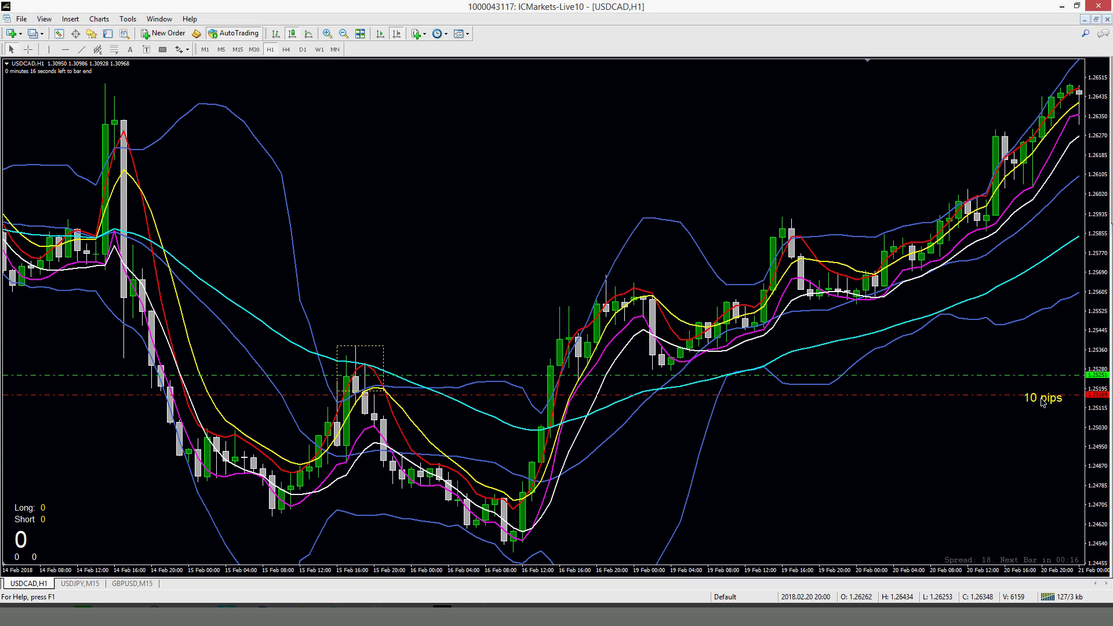
left_click_drag(1046, 399, 1032, 384)
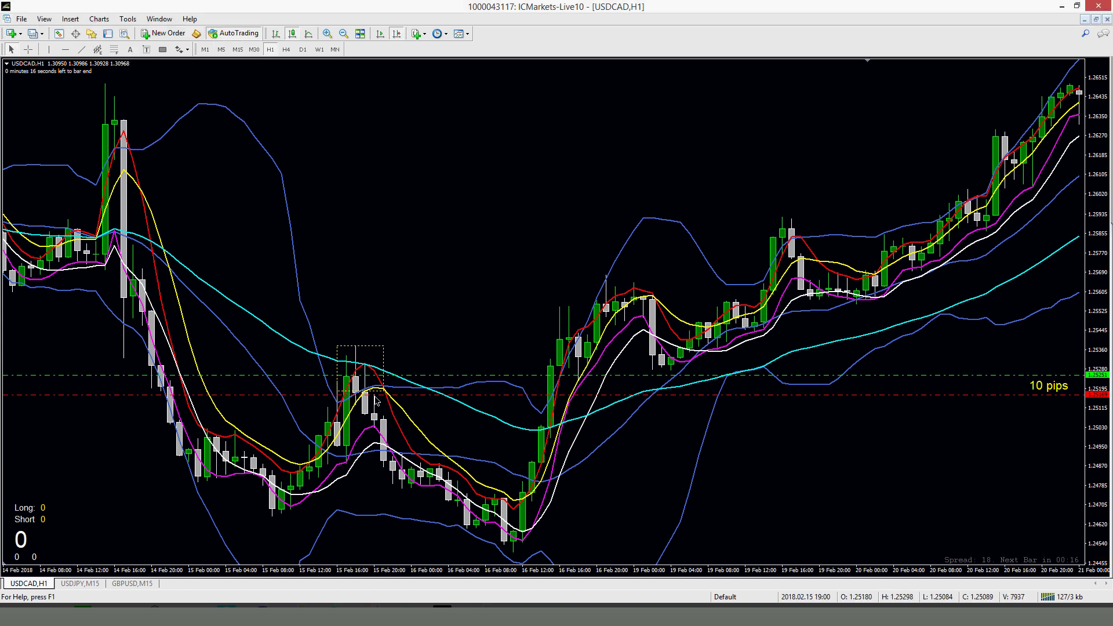
Step: Move the red horizontal line down to about 1.2507
mouse_move(376, 434)
scroll(786, 398, "down", 1)
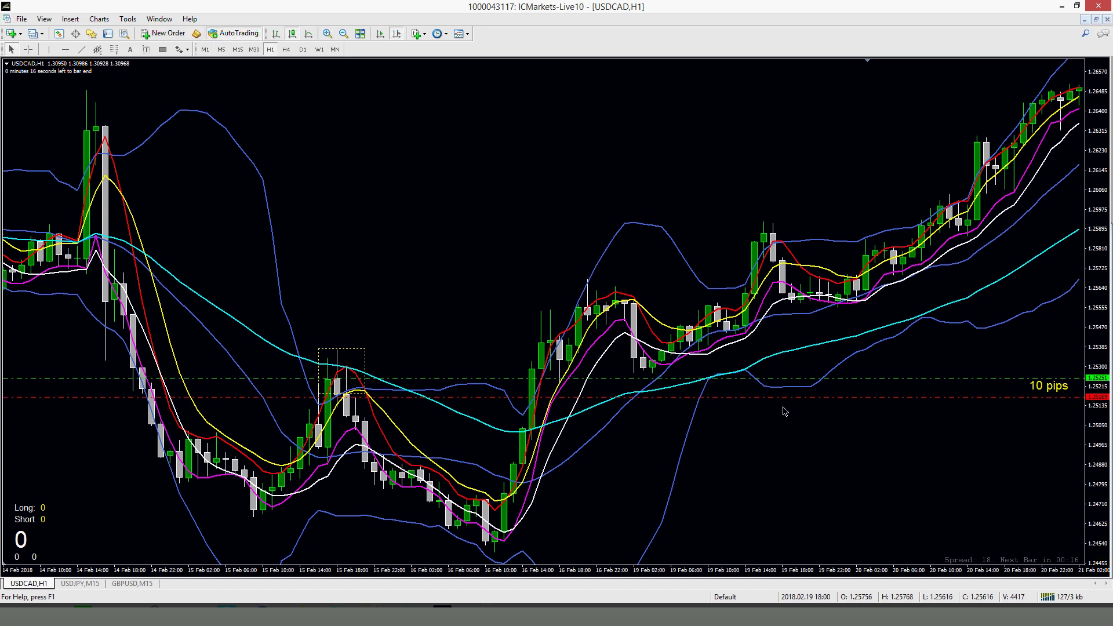
left_click_drag(783, 397, 785, 424)
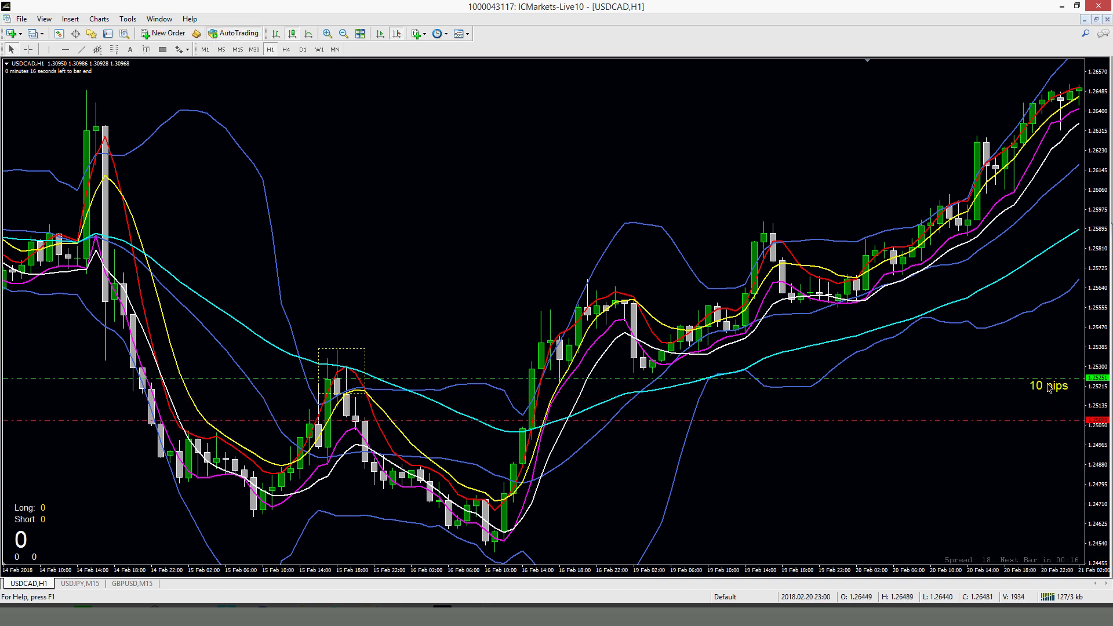
Step: Move the pips label just above the red line and change its text to "20 pips"
scroll(1046, 389, "down", 1)
mouse_move(1047, 391)
left_mouse_down()
mouse_move(1059, 422)
mouse_move(1037, 409)
left_mouse_up()
double_click(1038, 410)
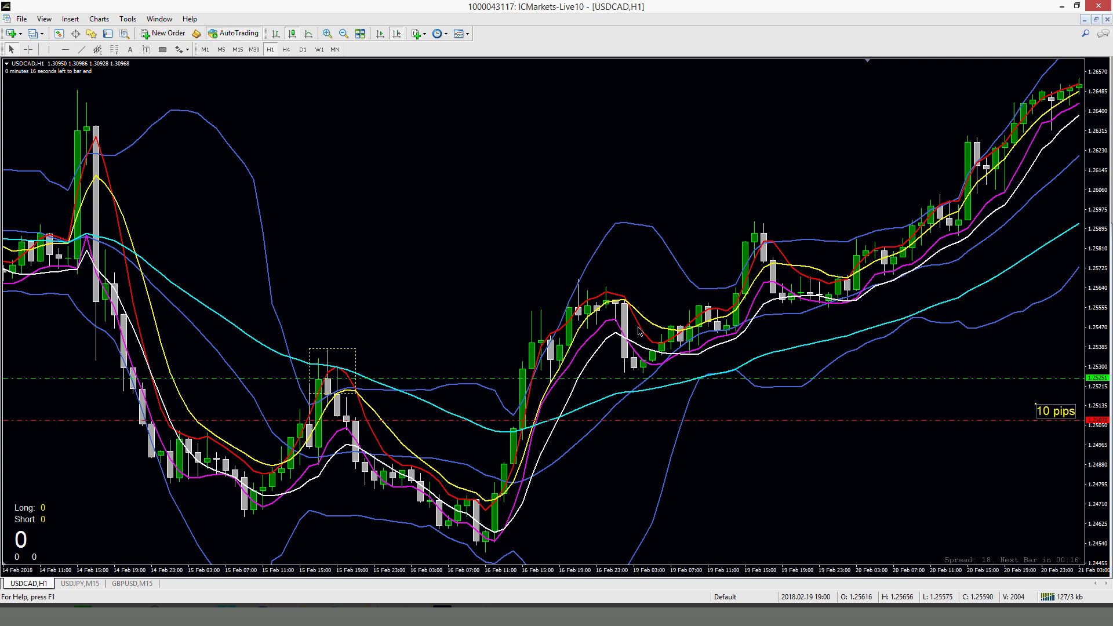
right_click(1033, 416)
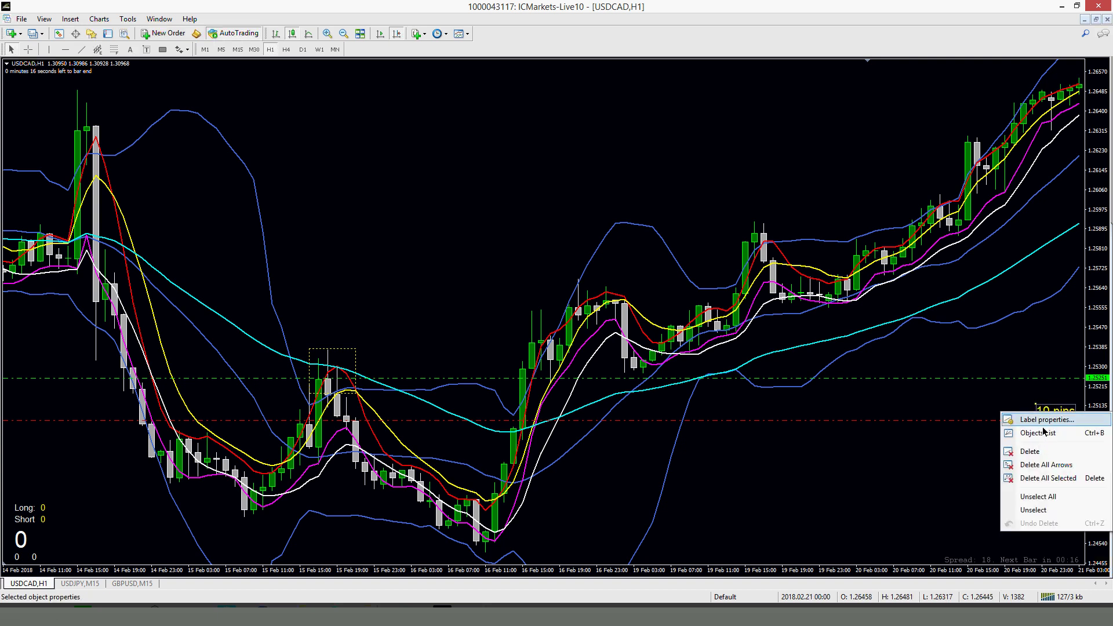
left_click(1041, 420)
double_click(513, 299)
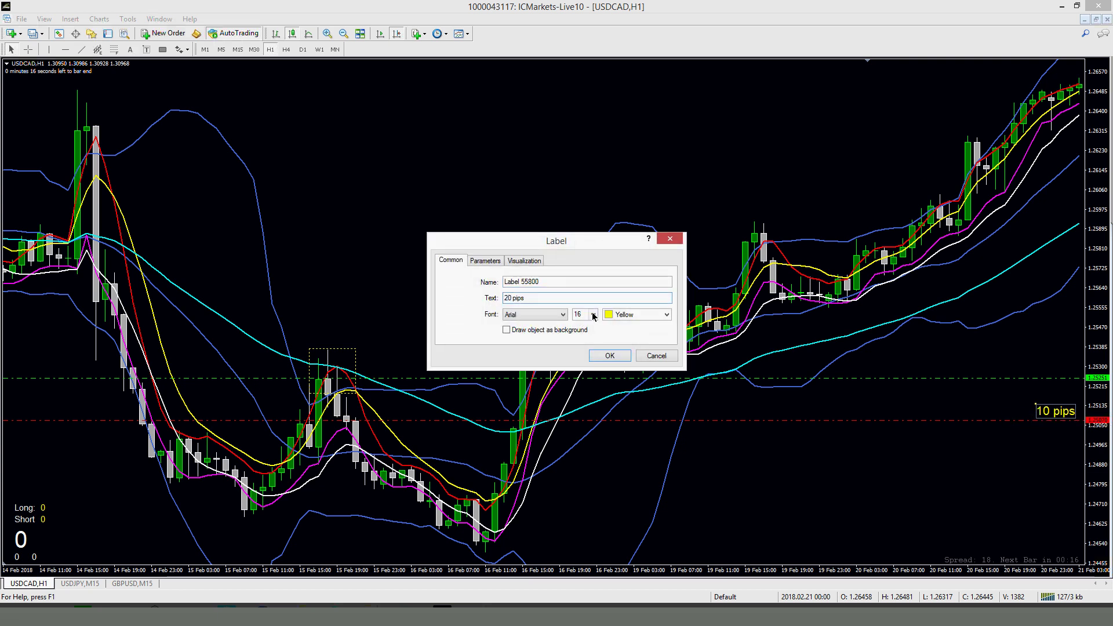
type("20")
left_click(603, 357)
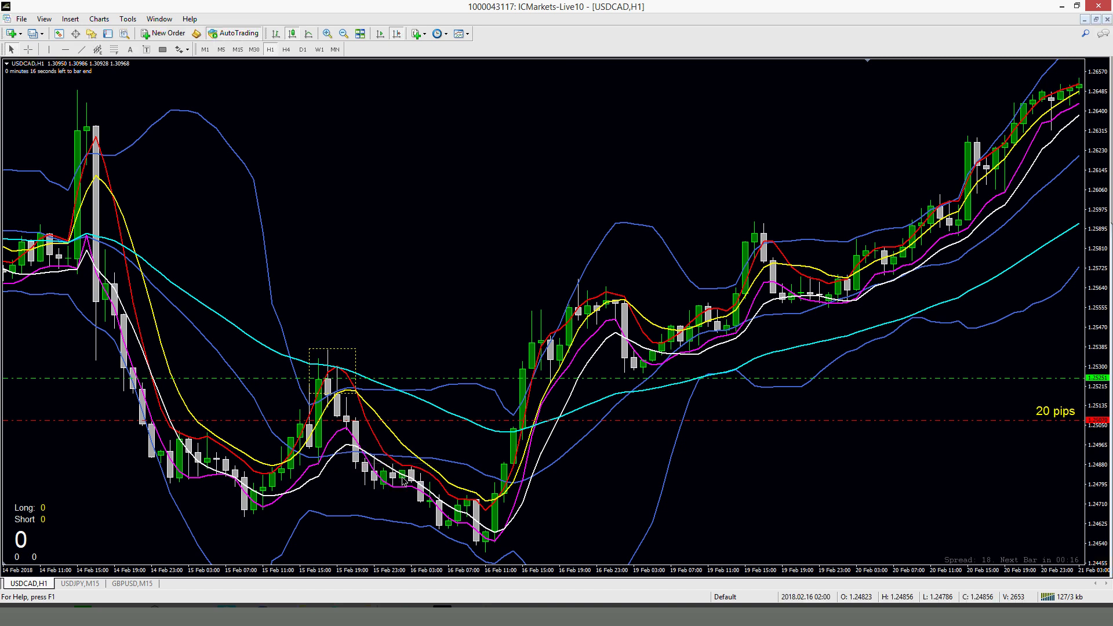
Step: Mark the candles near the 16 Feb low with a rectangle and measure from the lime line down to them
mouse_move(408, 472)
left_click_drag(458, 536, 458, 540)
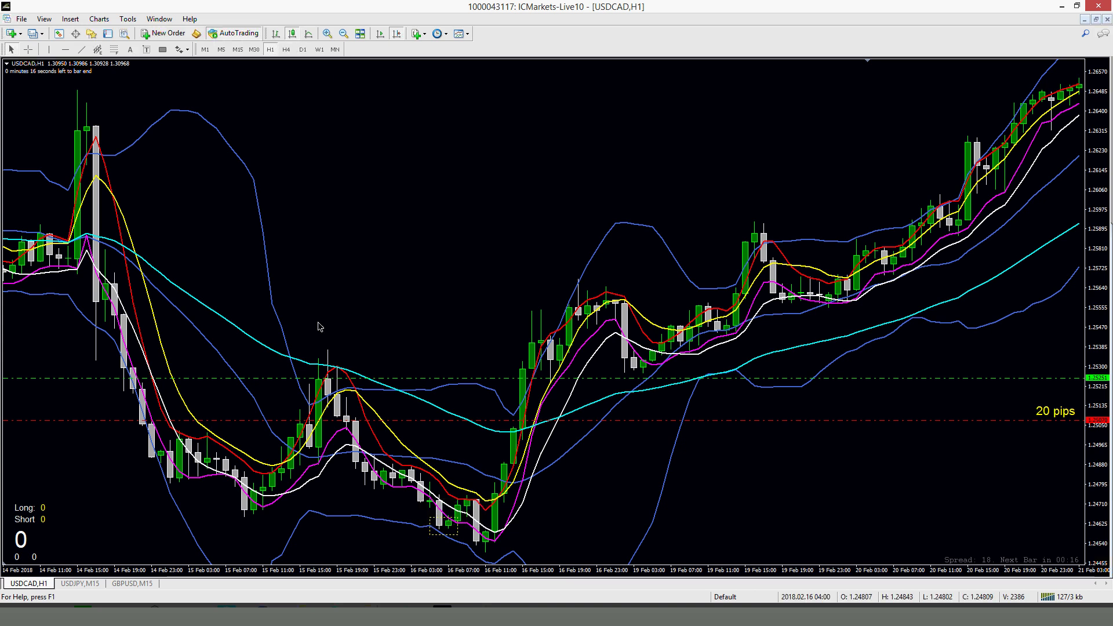
left_click(28, 49)
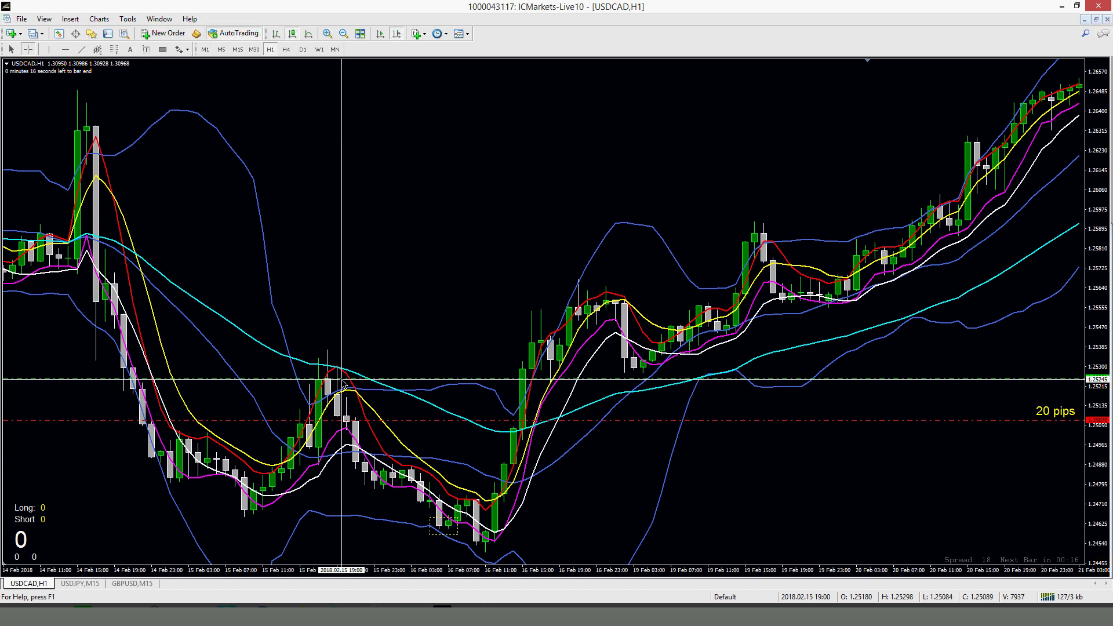
left_click_drag(341, 378, 440, 526)
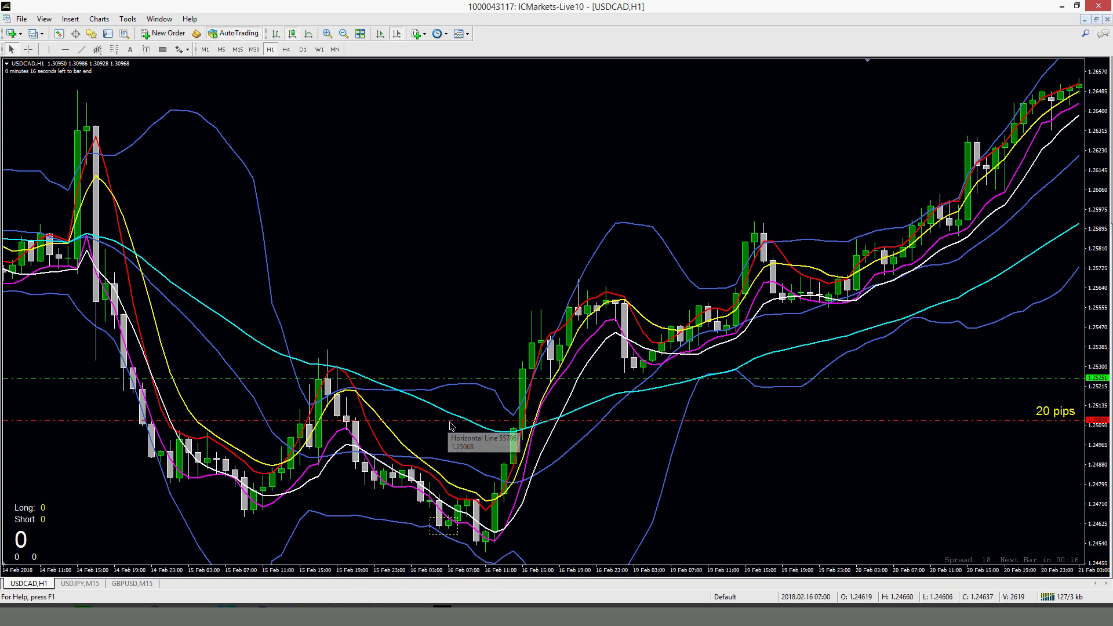
Step: Lower the red line to about 1.2494 and move the pips label down to sit just above it
left_click_drag(451, 422, 452, 452)
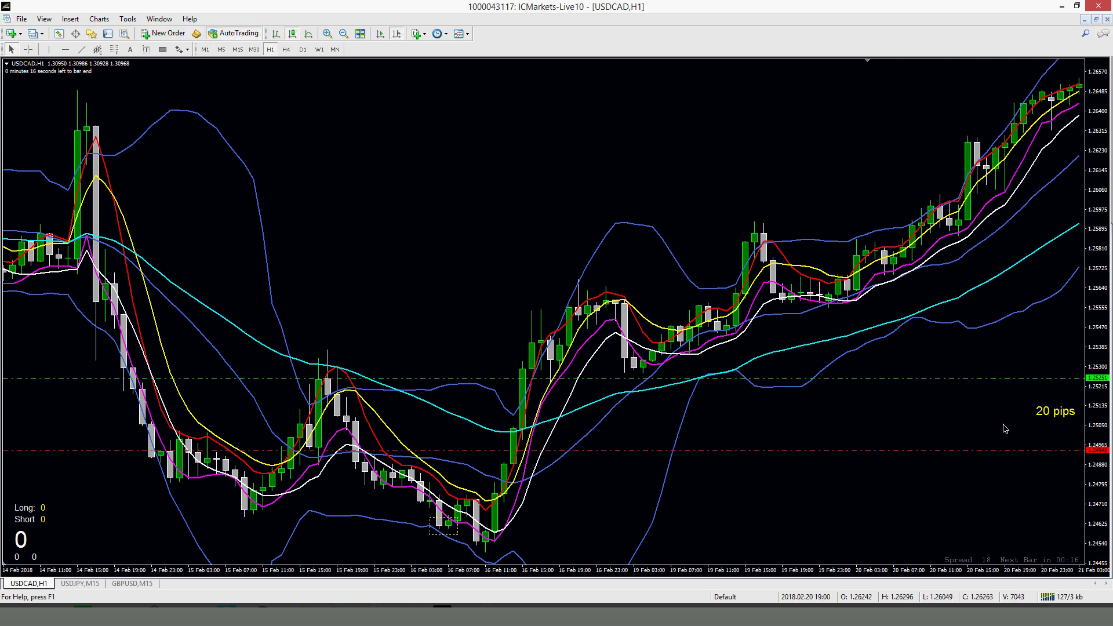
double_click(1038, 413)
mouse_move(1037, 412)
left_mouse_down()
mouse_move(1043, 445)
mouse_move(1047, 429)
left_mouse_up()
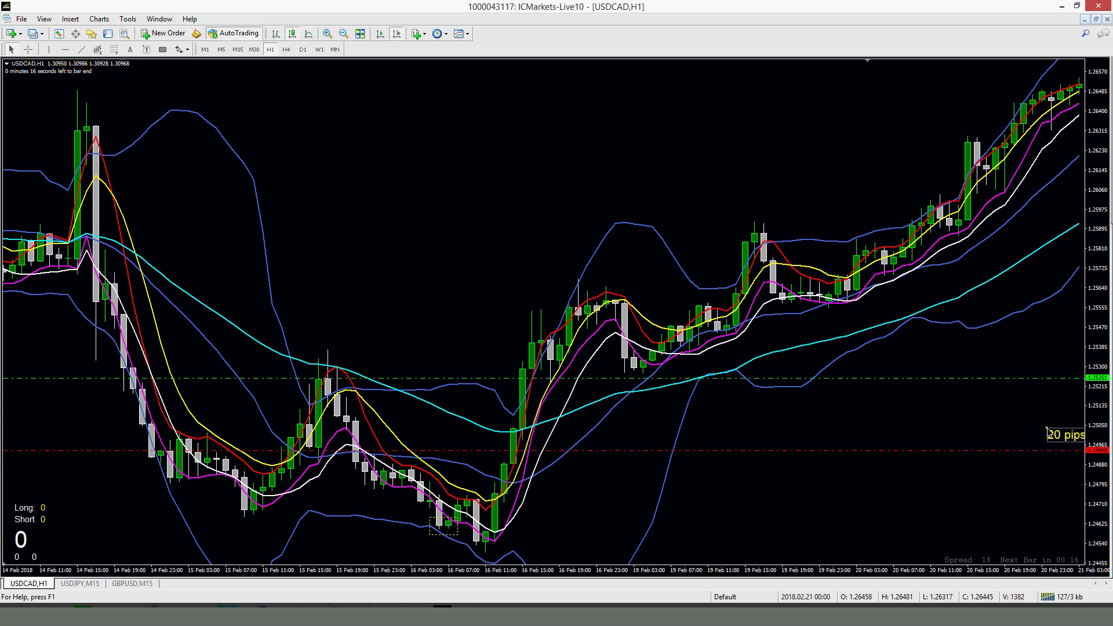
Step: Change the text of the label above the red line to "40 pips" and shift the label clear of the price axis
double_click(1052, 436)
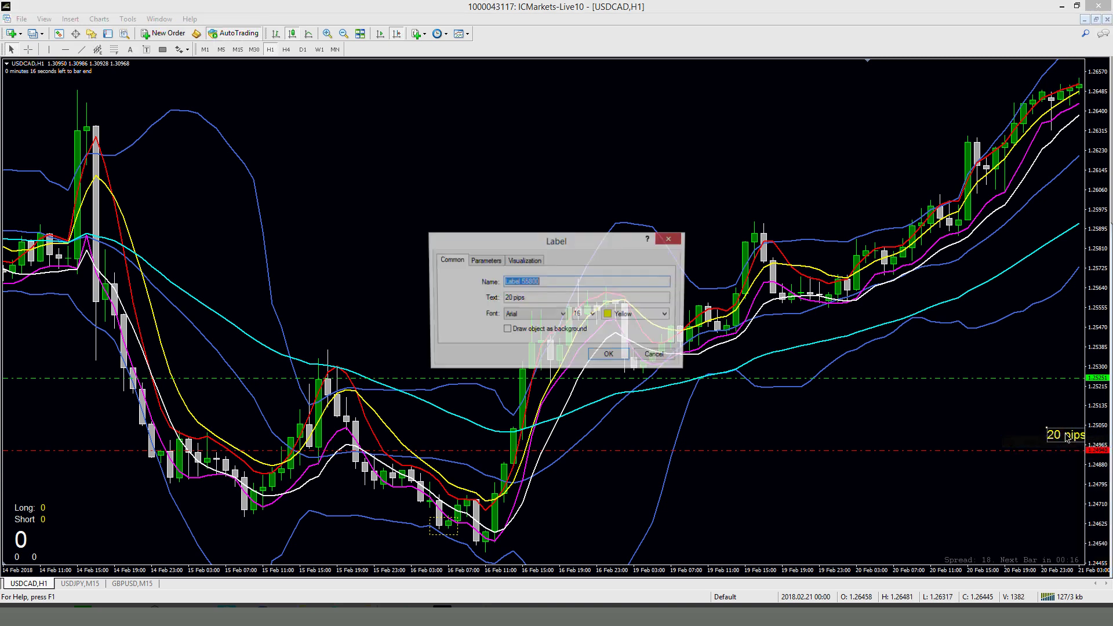
left_click_drag(508, 298, 480, 304)
type("4")
left_click(606, 357)
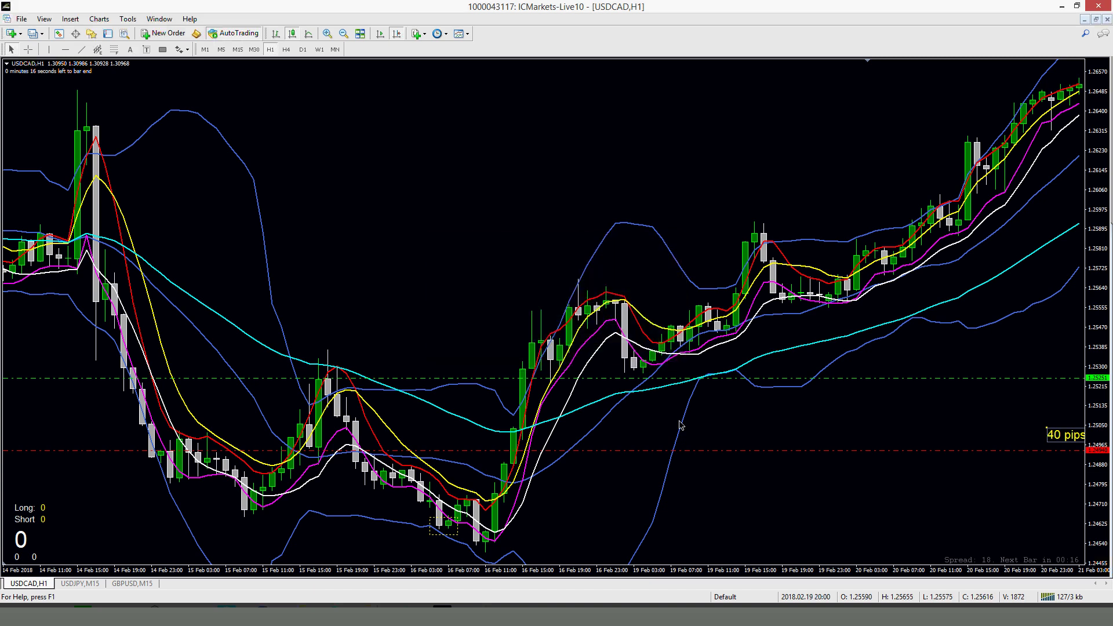
left_click_drag(1074, 445, 1029, 438)
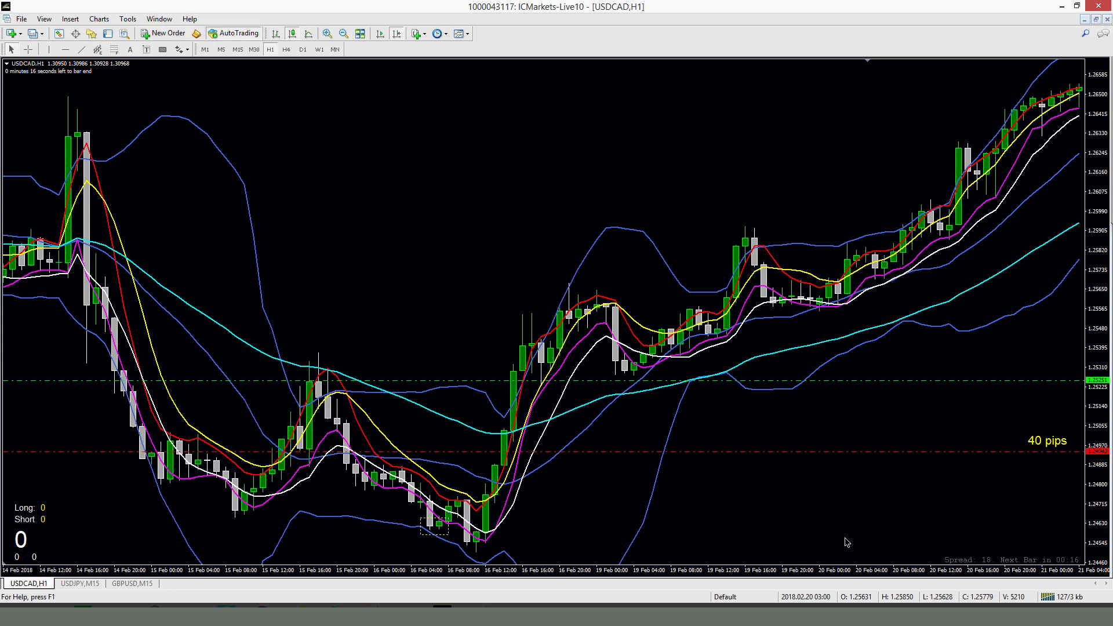
Step: Switch to the Excel 20% monthly target sheet for reference and return to the USDCAD chart
mouse_move(570, 335)
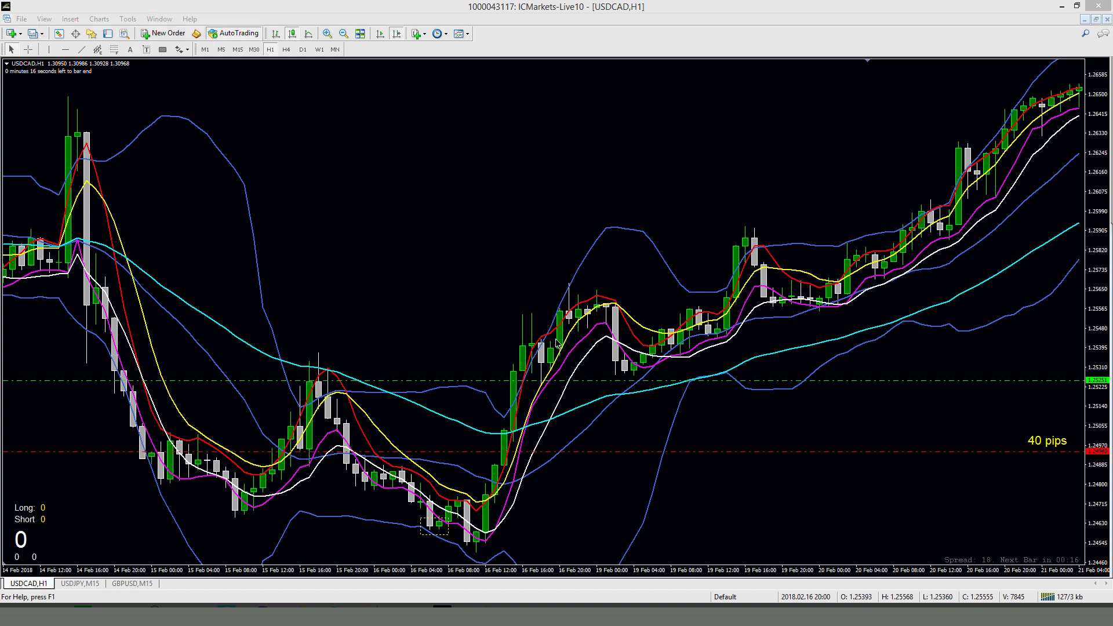
left_click(603, 225)
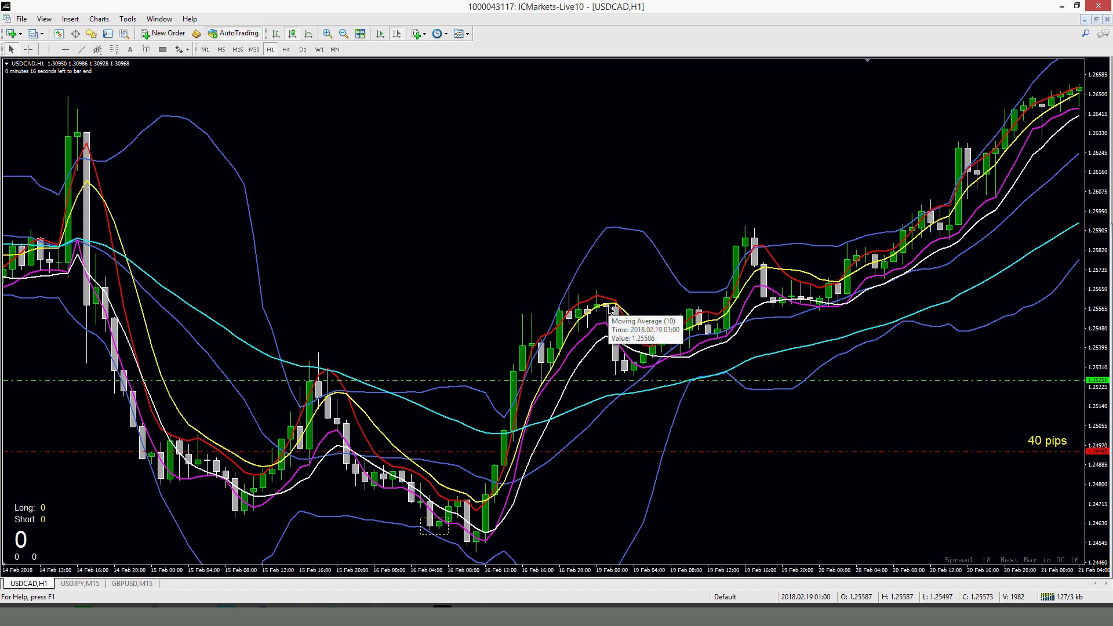
mouse_move(630, 343)
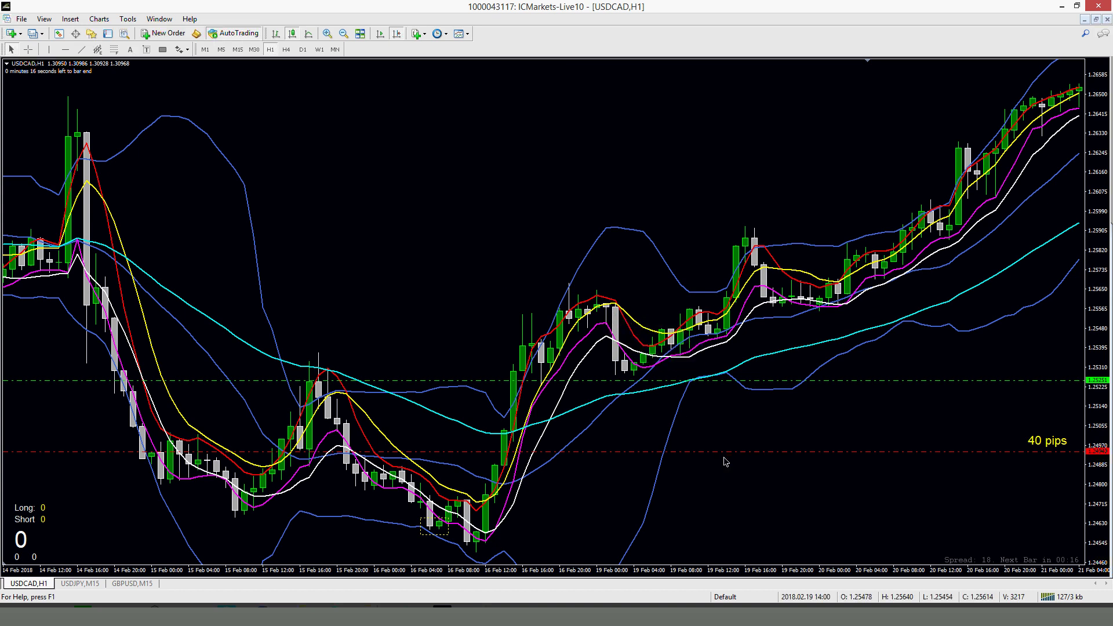
left_click(475, 619)
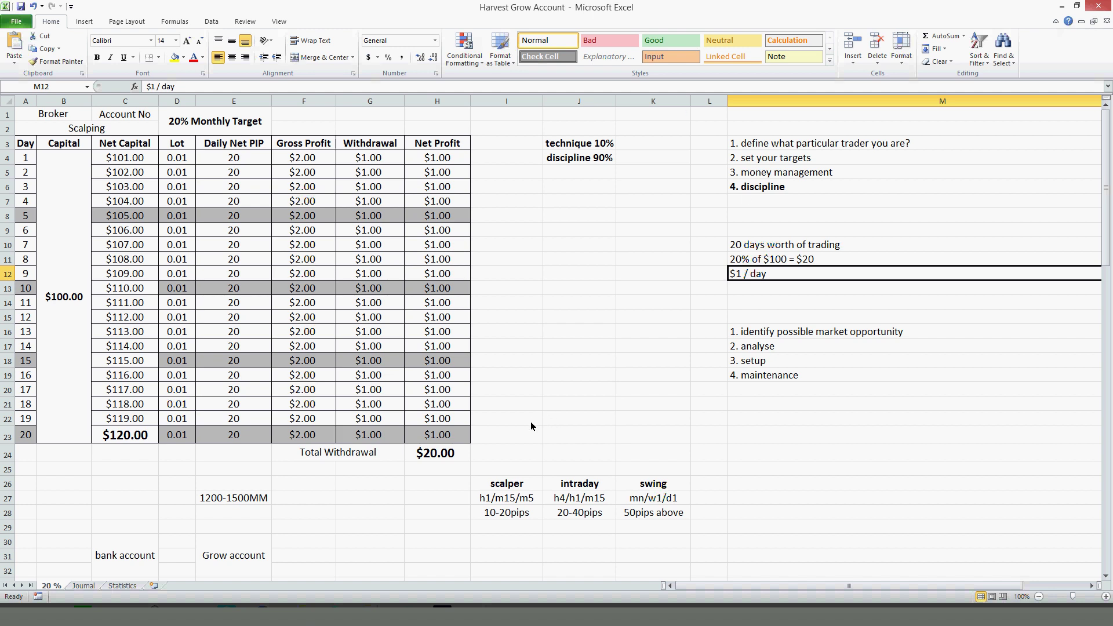
left_click(403, 620)
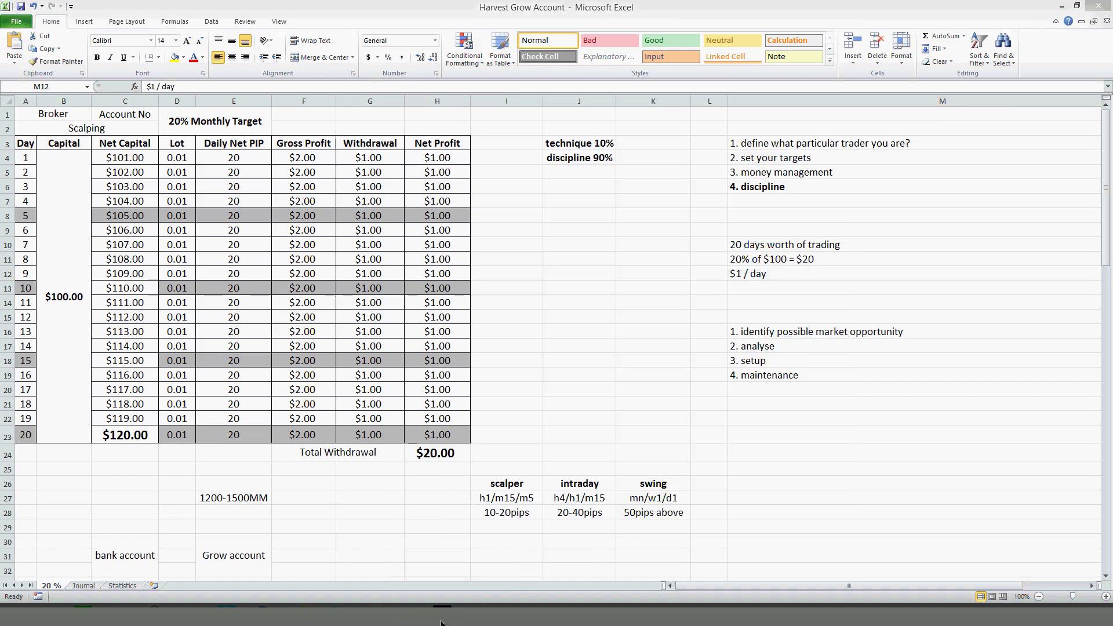
left_click(401, 622)
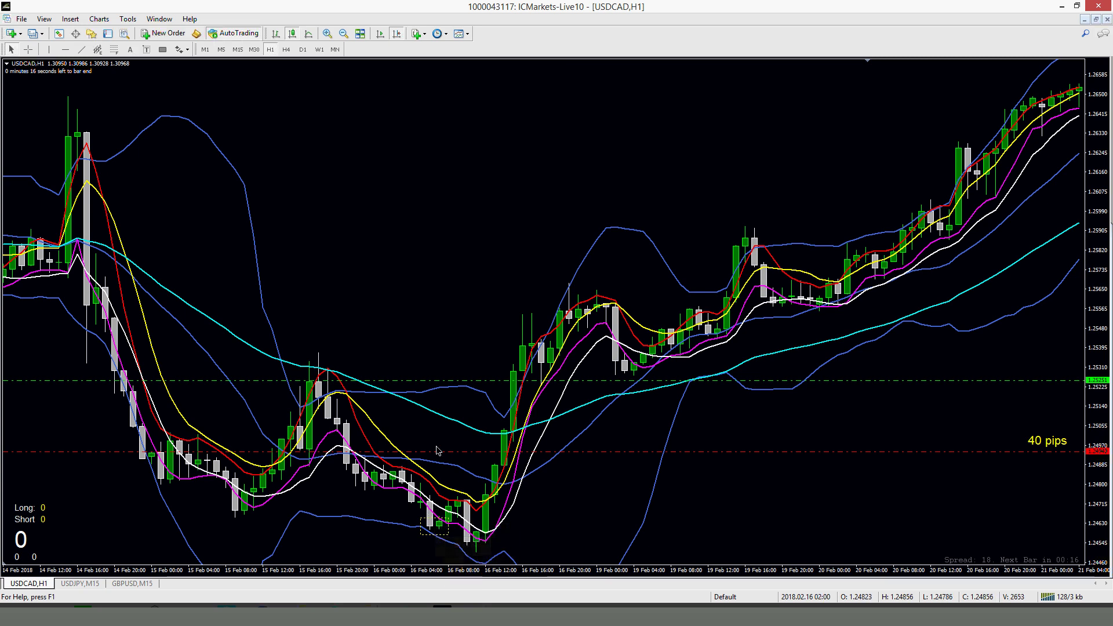
Step: Display USDCAD on the M15 timeframe and locate the rectangle marking the 16 Feb candles through the objects list
left_click(238, 50)
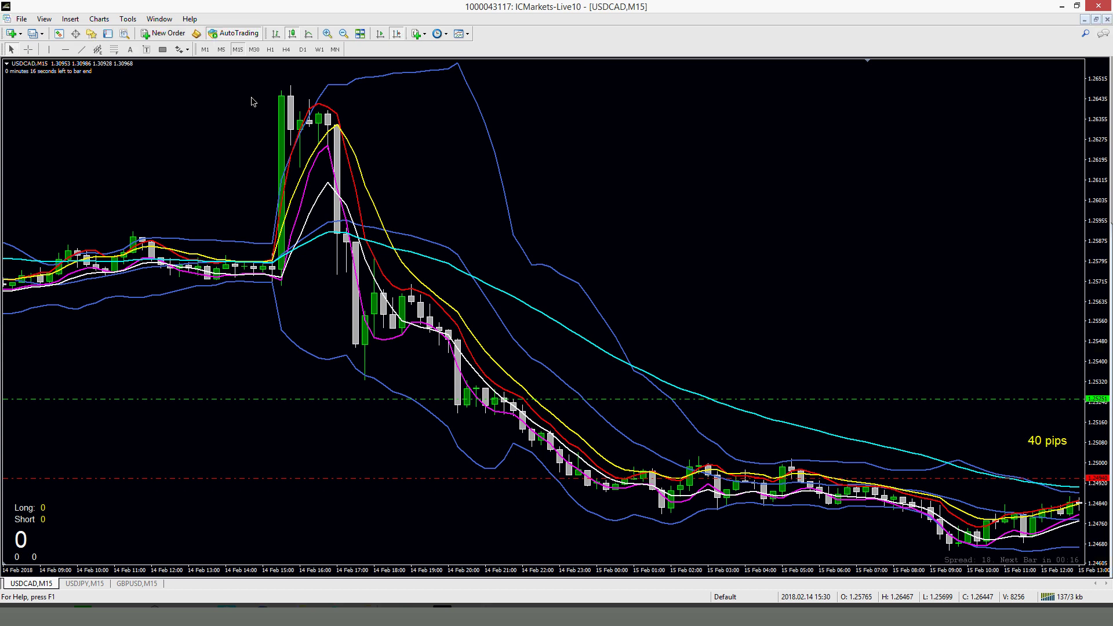
key("ctrl+b")
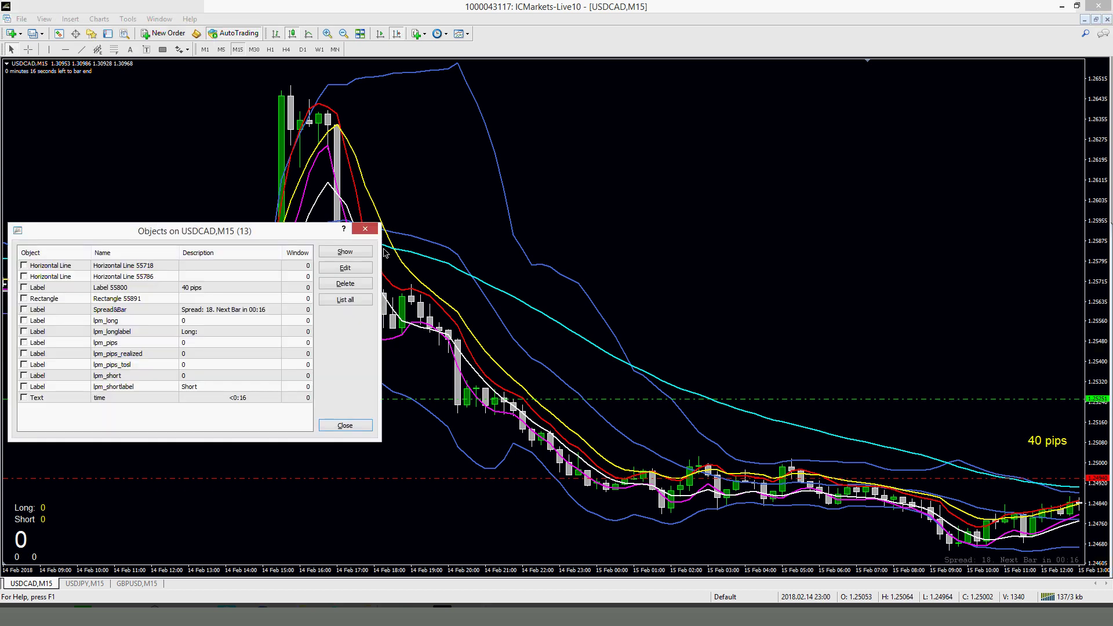
left_click(78, 297)
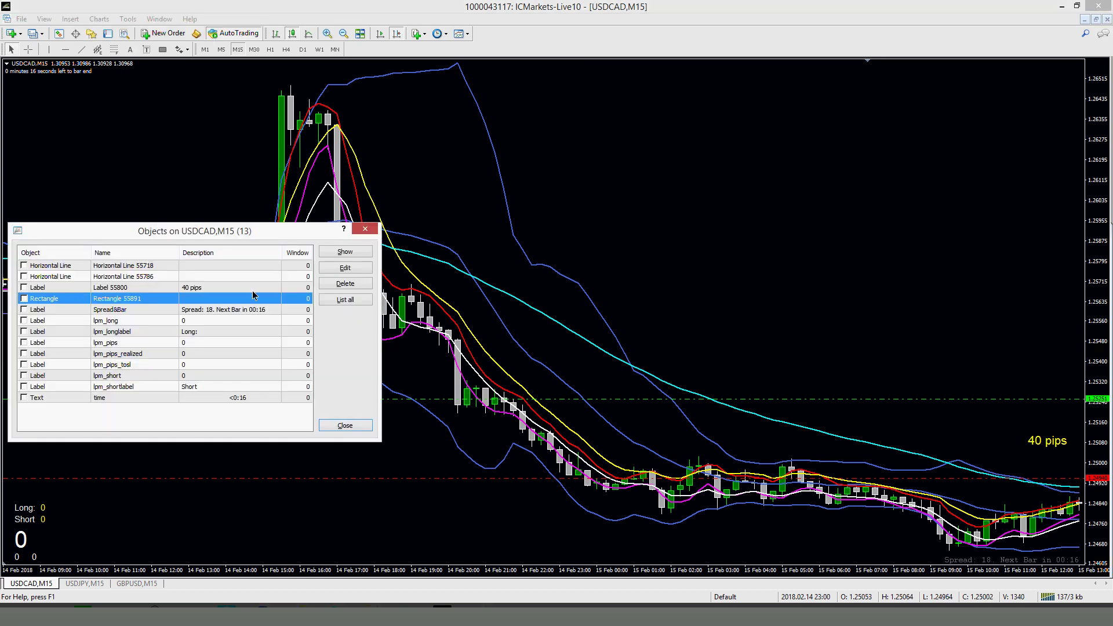
left_click(345, 252)
left_click(366, 229)
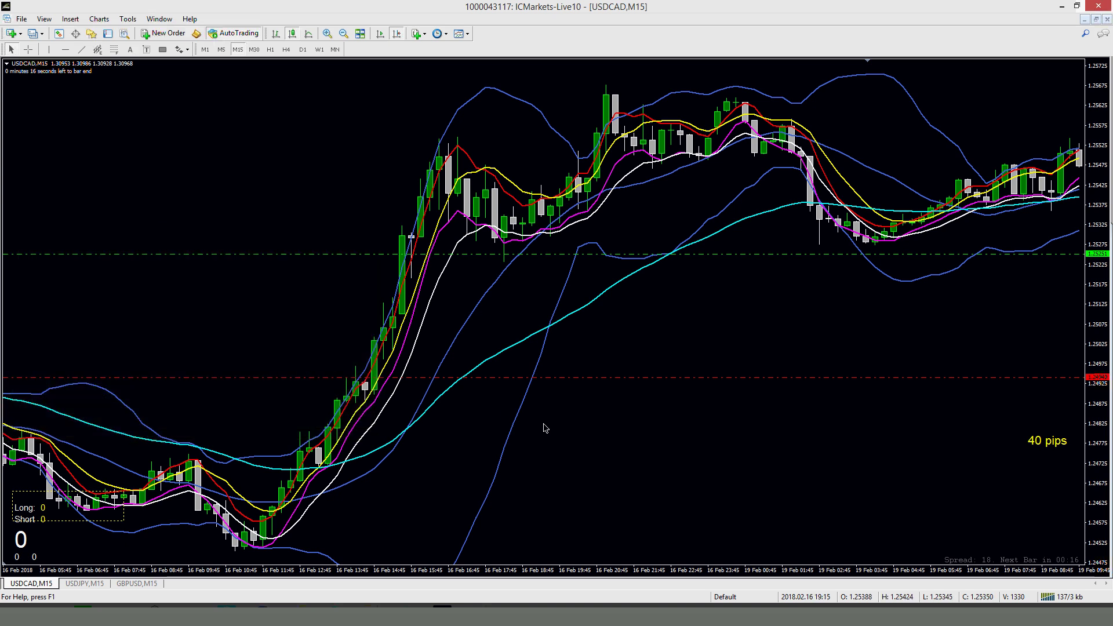
scroll(406, 464, "left", 3)
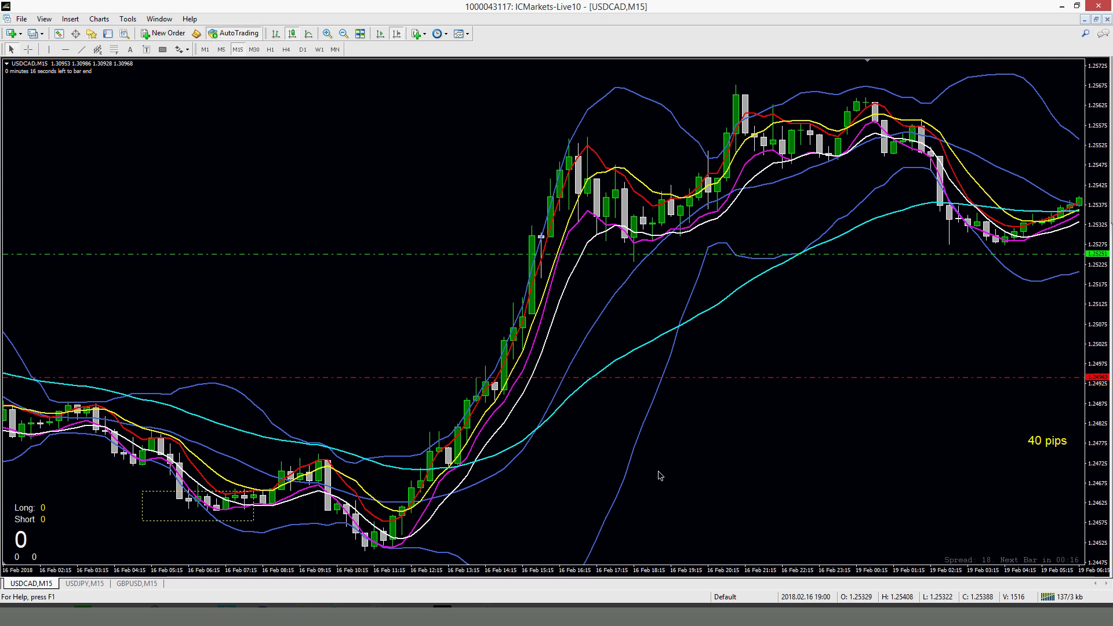
Step: Compare the same price move on the H1 and H4 timeframes
left_click(270, 50)
scroll(482, 261, "up", 5)
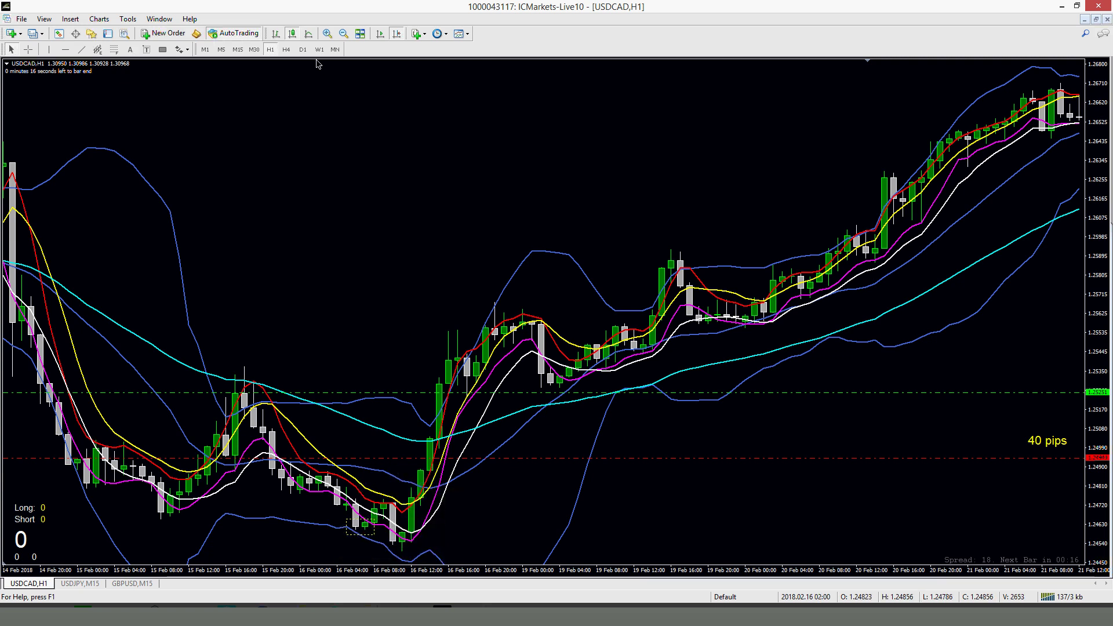
left_click(286, 49)
scroll(397, 203, "down", 5)
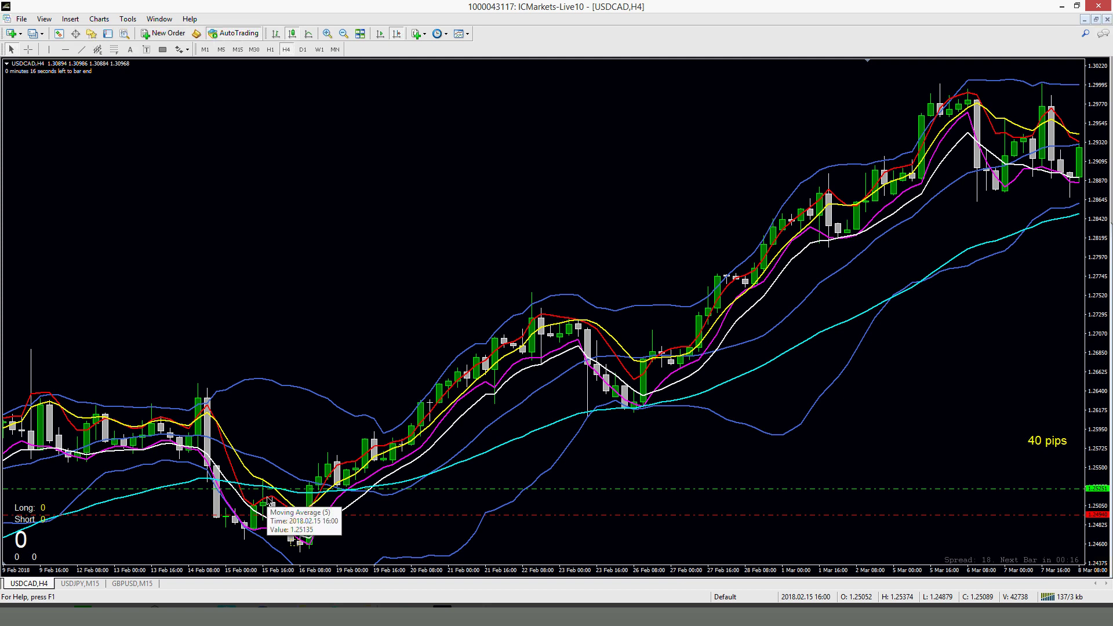
Step: Examine the marked 16 Feb candles and the rise that follows them at a larger scale on the H4 chart
left_click(293, 548)
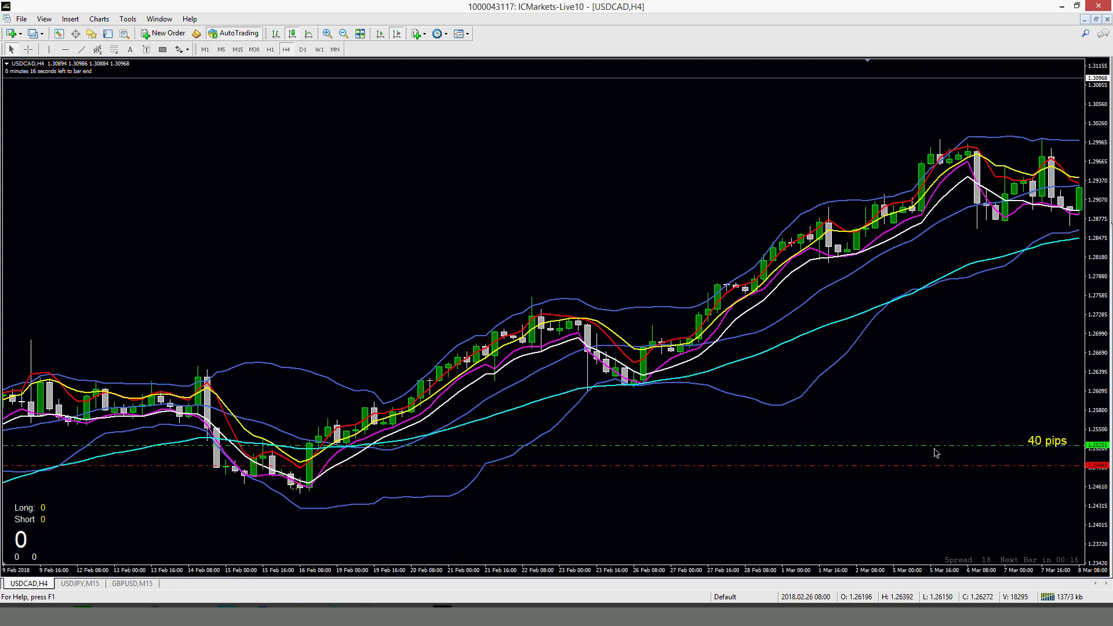
mouse_move(290, 491)
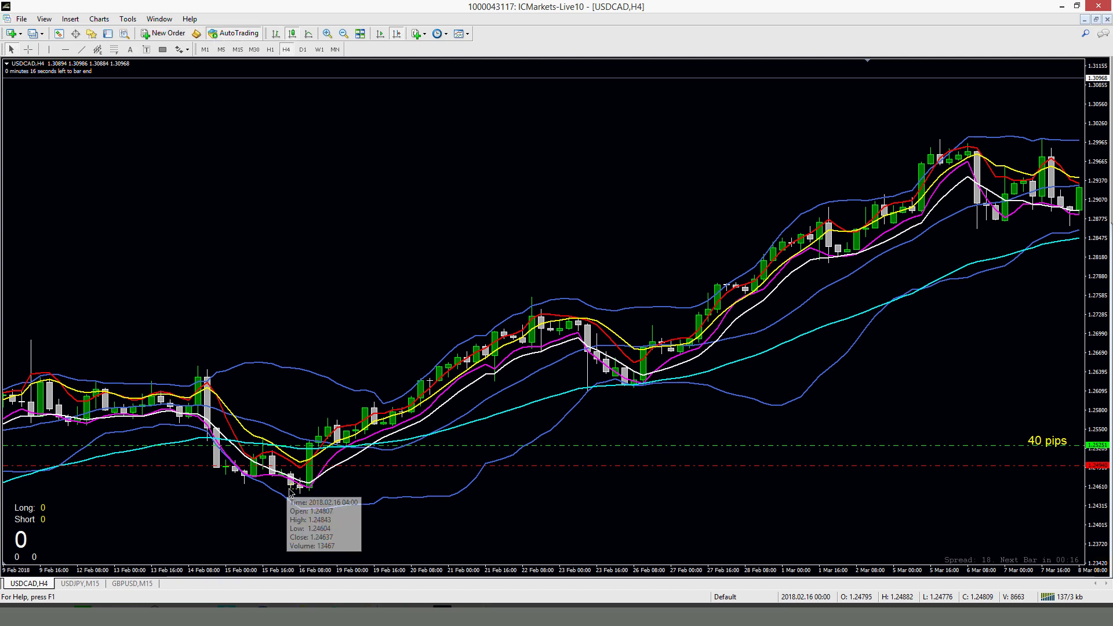
mouse_move(304, 510)
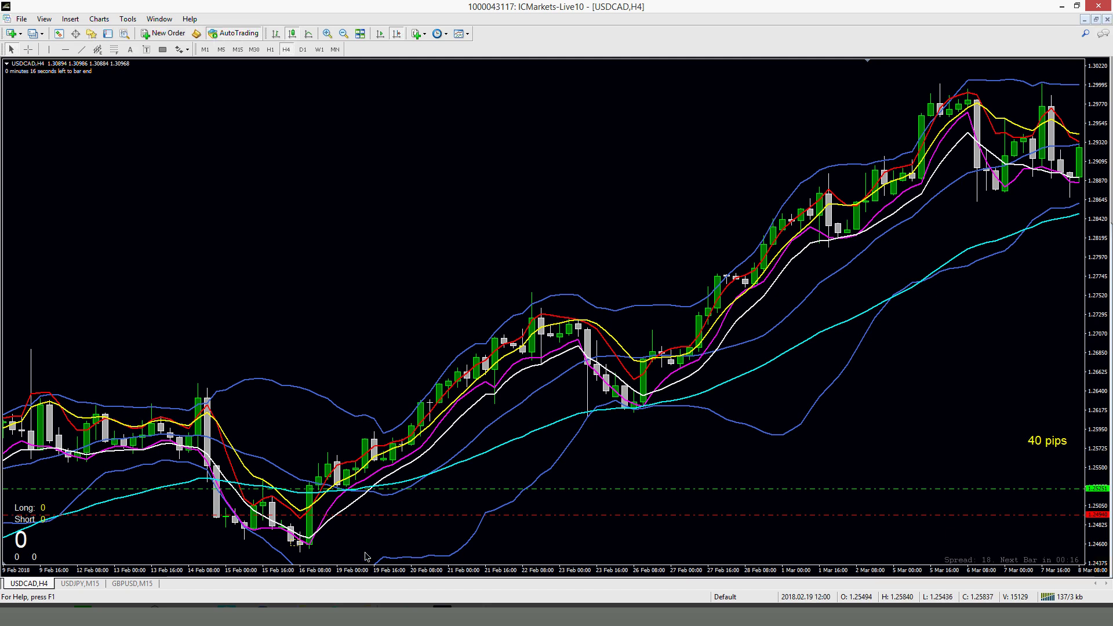
key("plus")
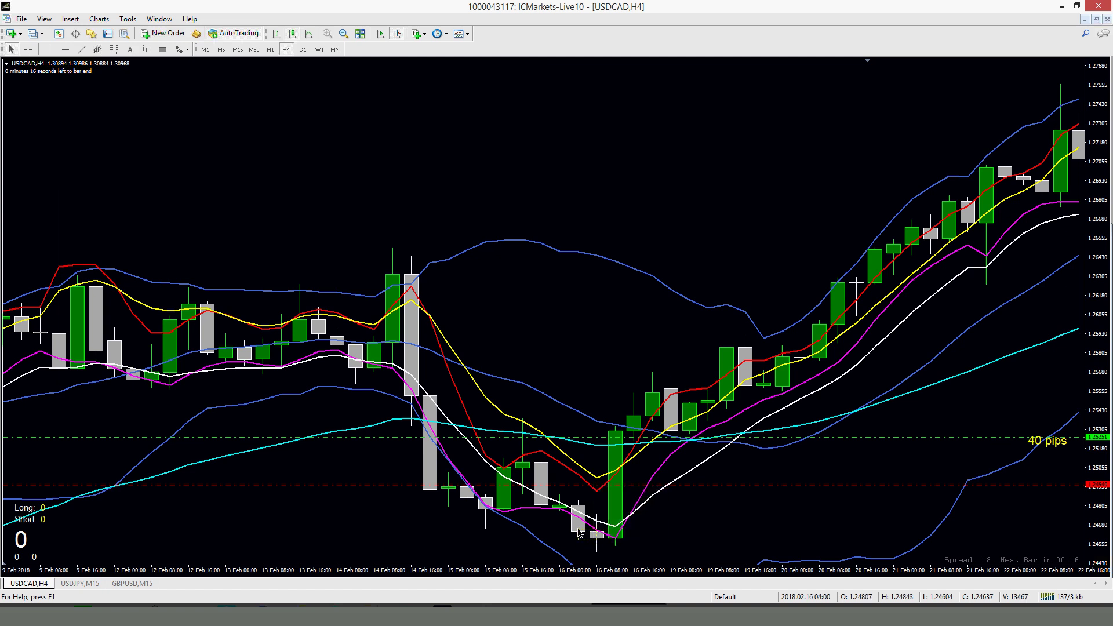
scroll(510, 270, "down", 4)
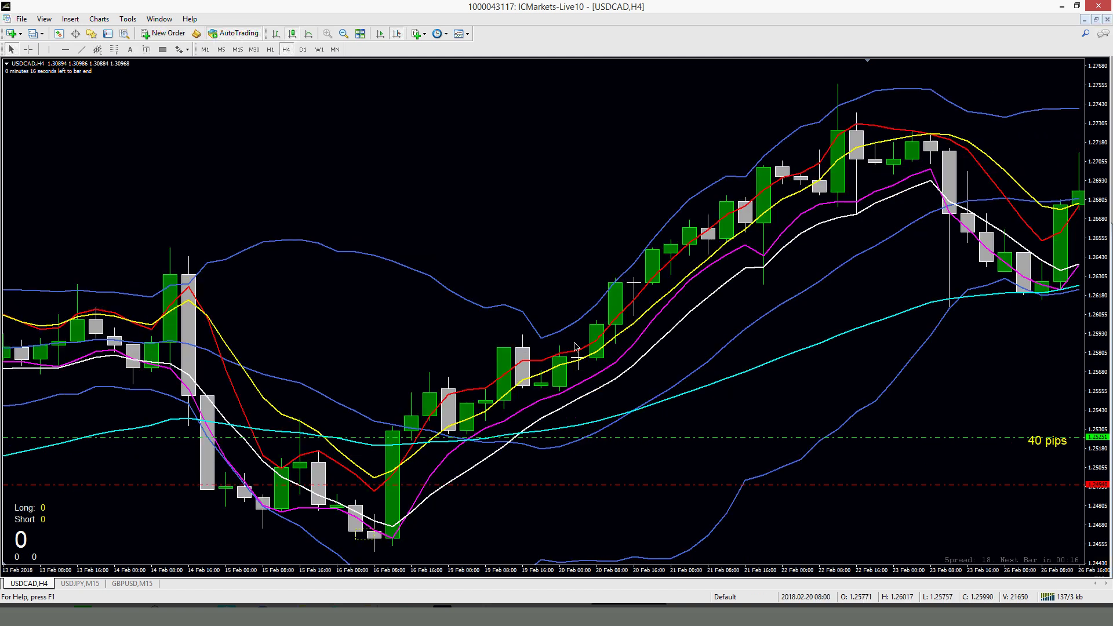
scroll(524, 276, "up", 2)
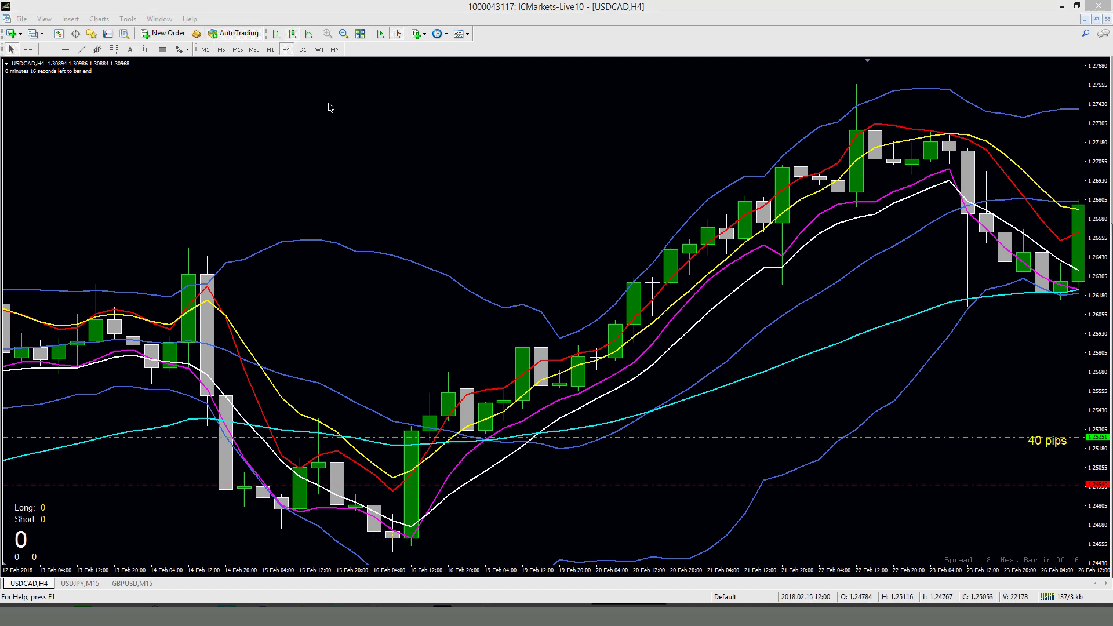
Step: Switch to the Excel workbook and point out the "3. money management" and "4. discipline" items
left_click(488, 615)
left_click(578, 317)
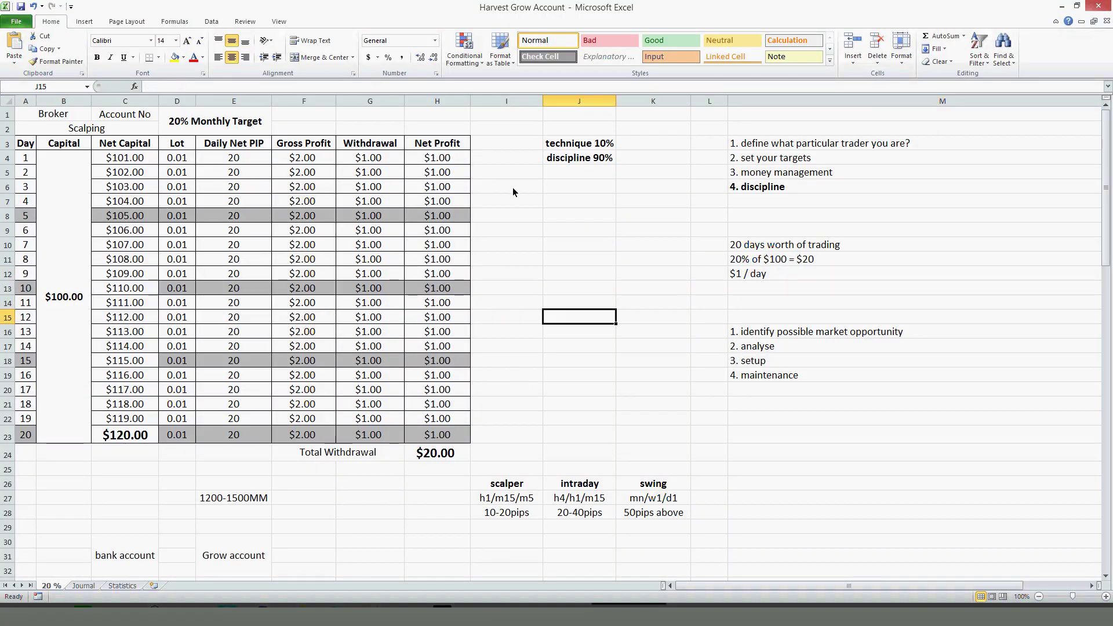
left_click(779, 174)
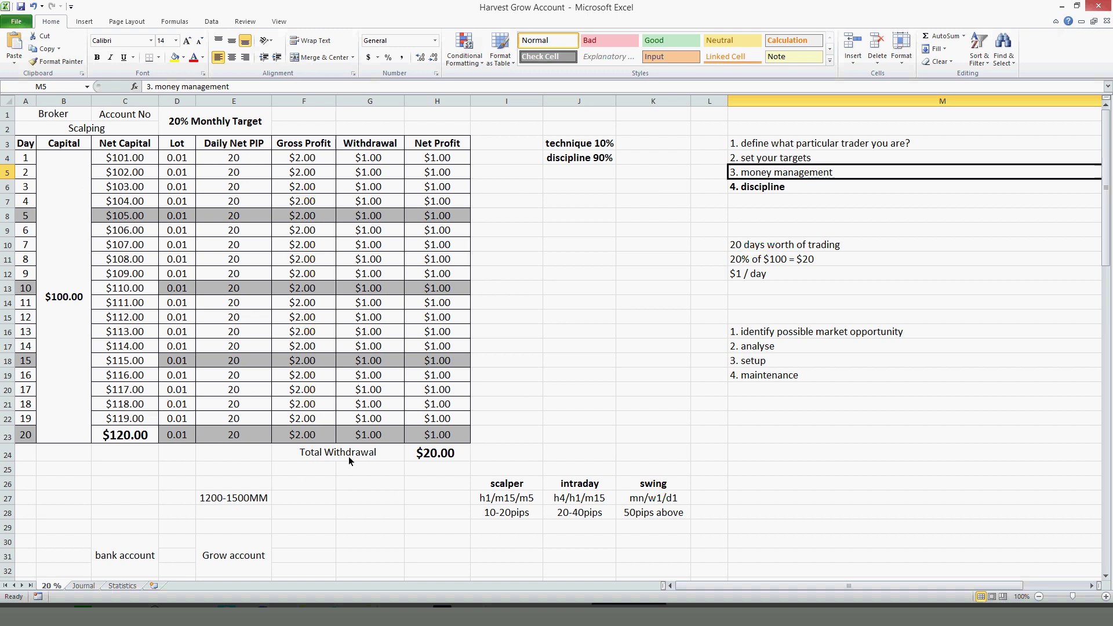
left_click(753, 188)
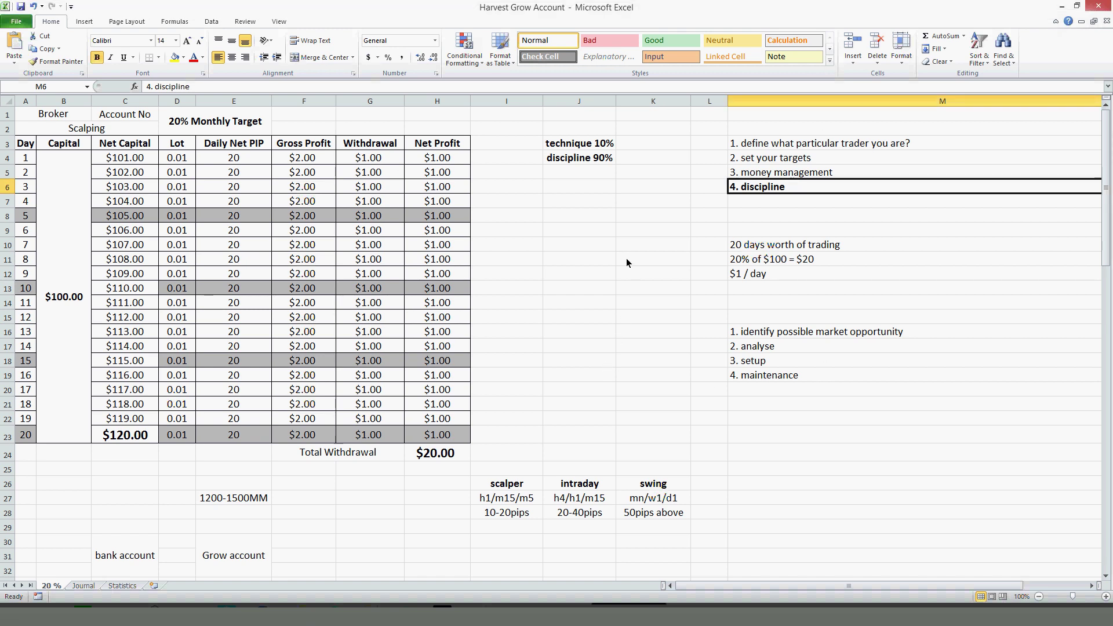
Step: Return to the USDCAD chart and show the 15–16 Feb candles on the H1 timeframe
left_click(489, 616)
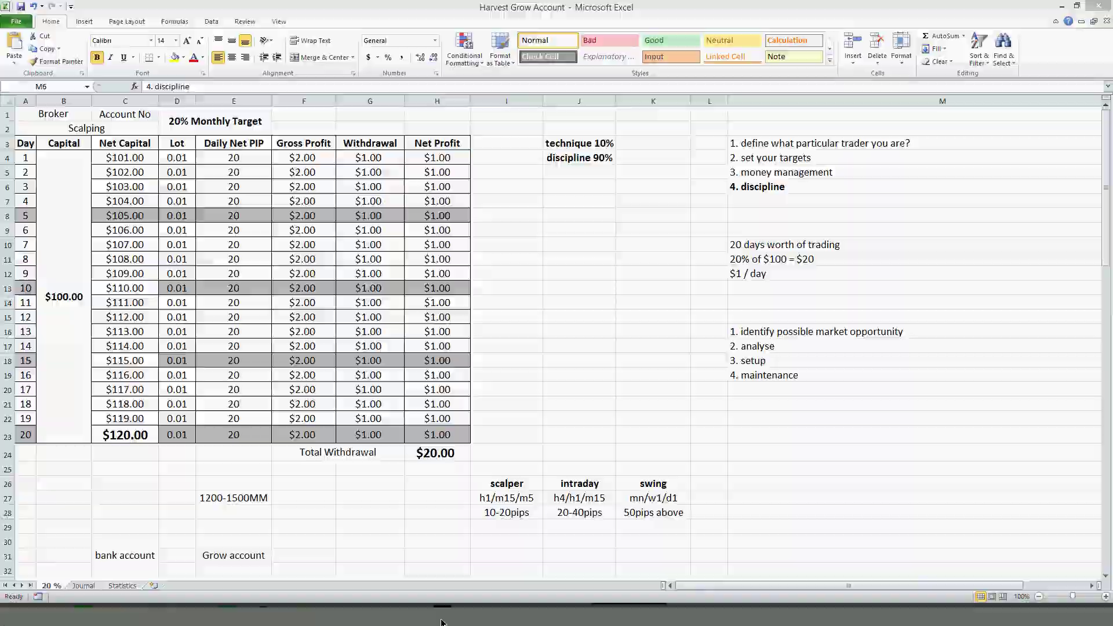
left_click(489, 616)
left_click(461, 617)
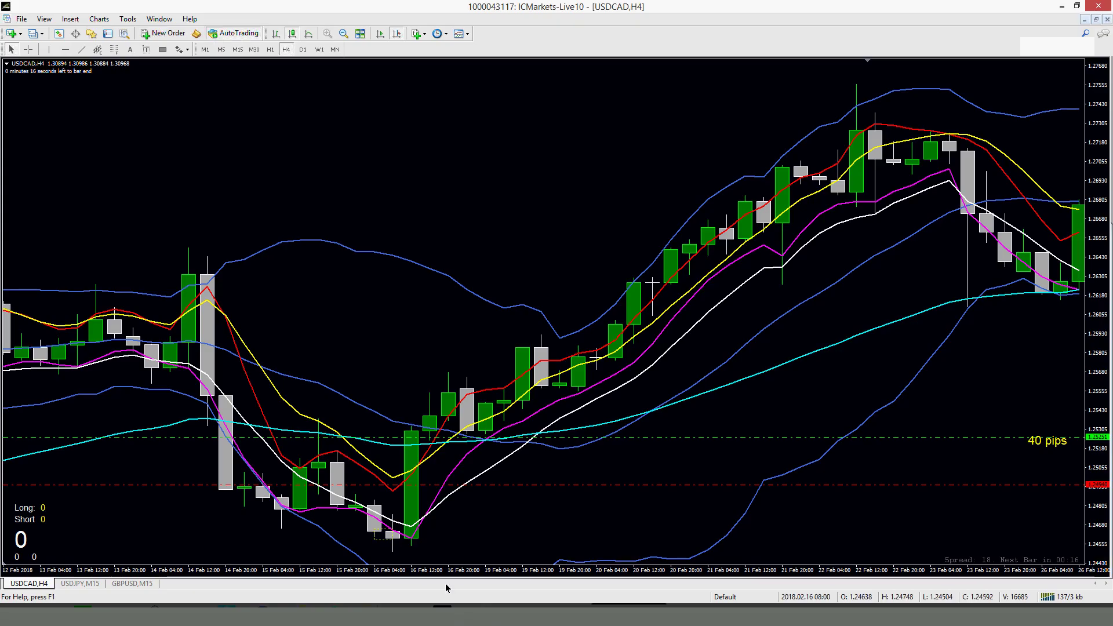
left_click(240, 51)
left_click(270, 50)
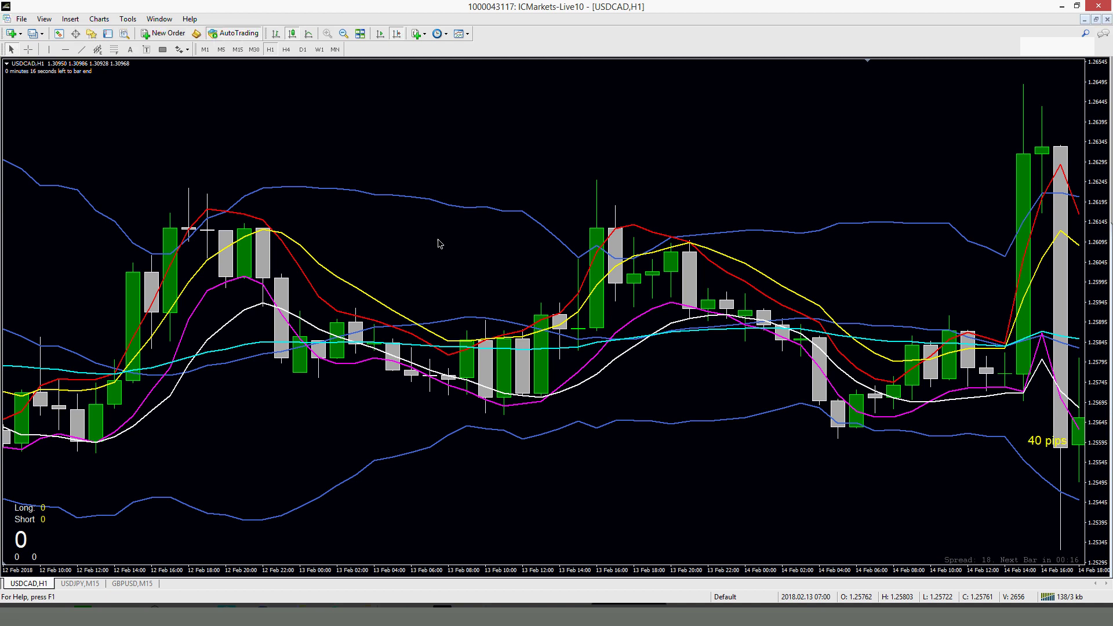
scroll(439, 244, "down", 10)
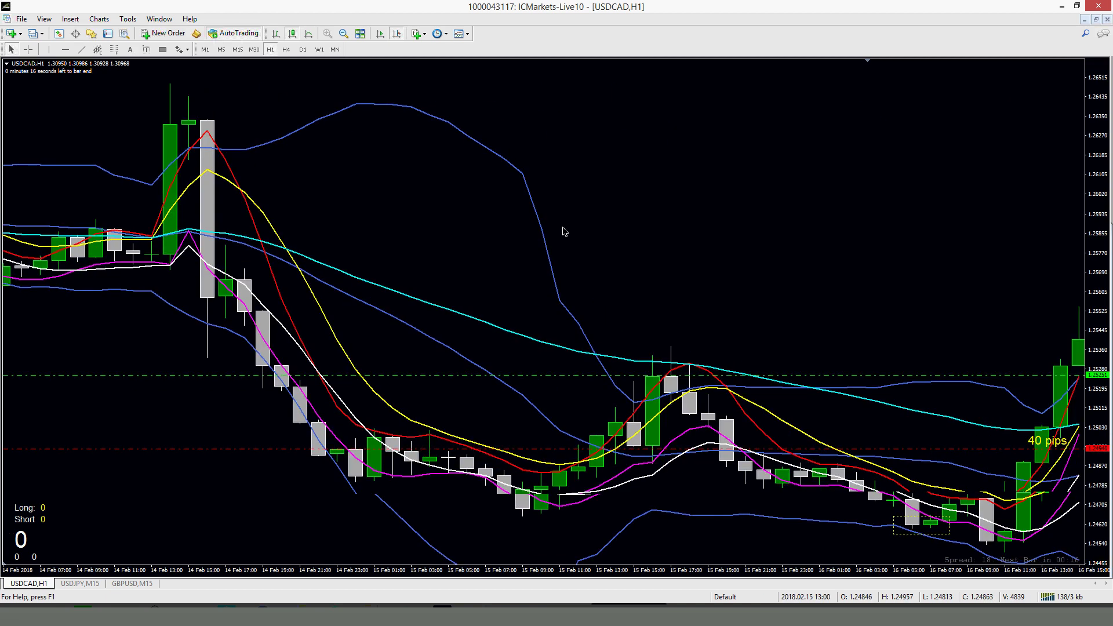
scroll(562, 232, "down", 5)
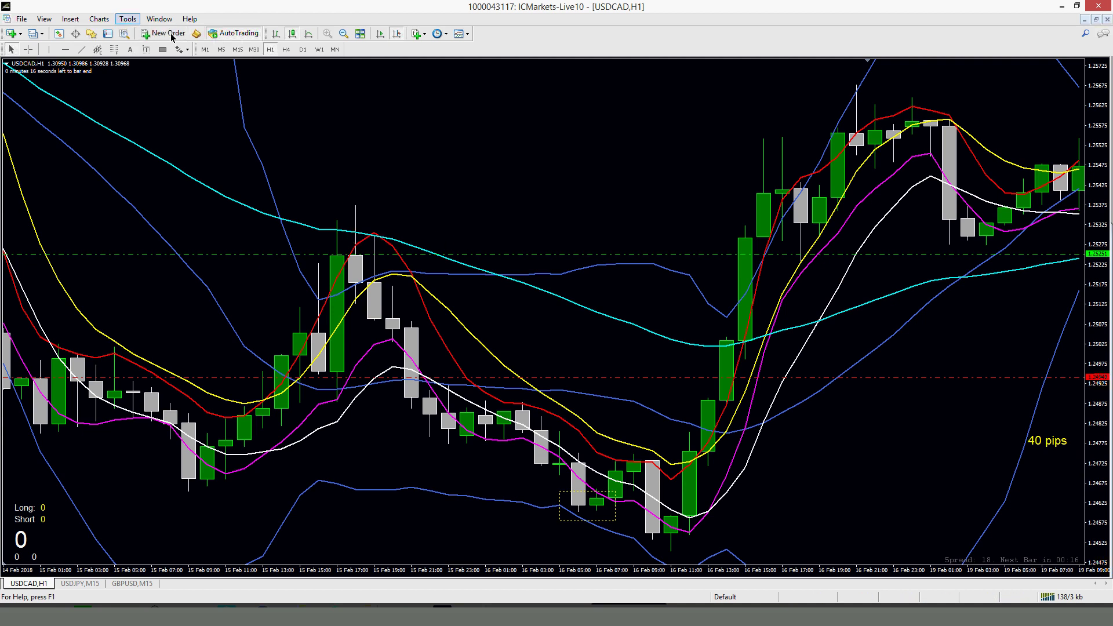
Step: Draw a Fibonacci retracement between the late 15 Feb candle low and the 15 Feb swing high at about 1.2537
left_click(114, 50)
left_click_drag(410, 402, 319, 208)
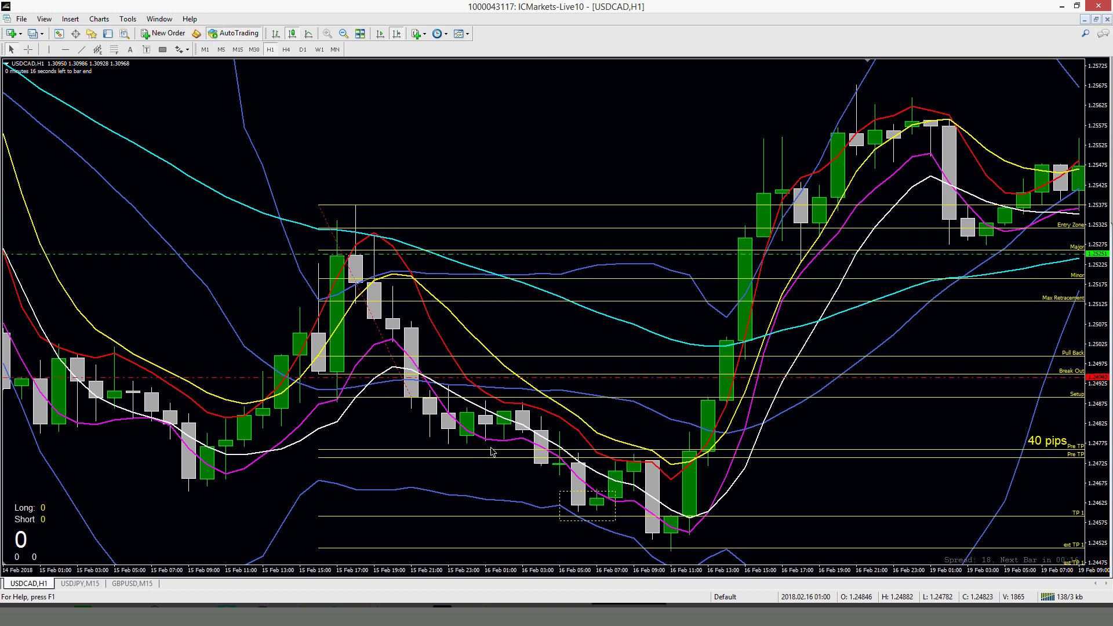
left_click_drag(1108, 349, 701, 524)
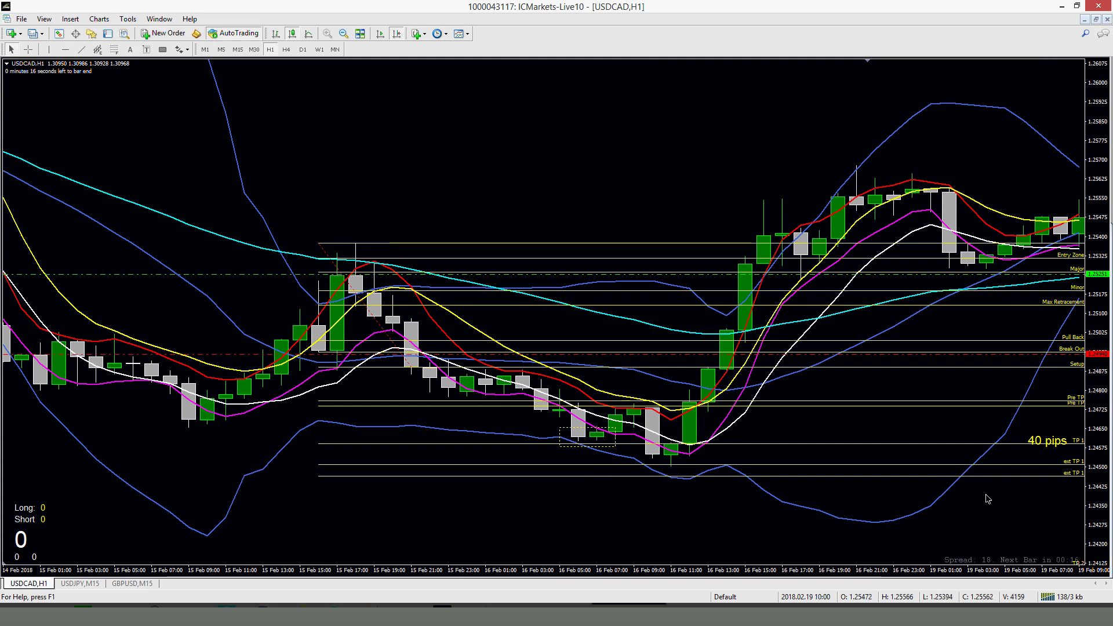
left_click_drag(1098, 455, 1043, 394)
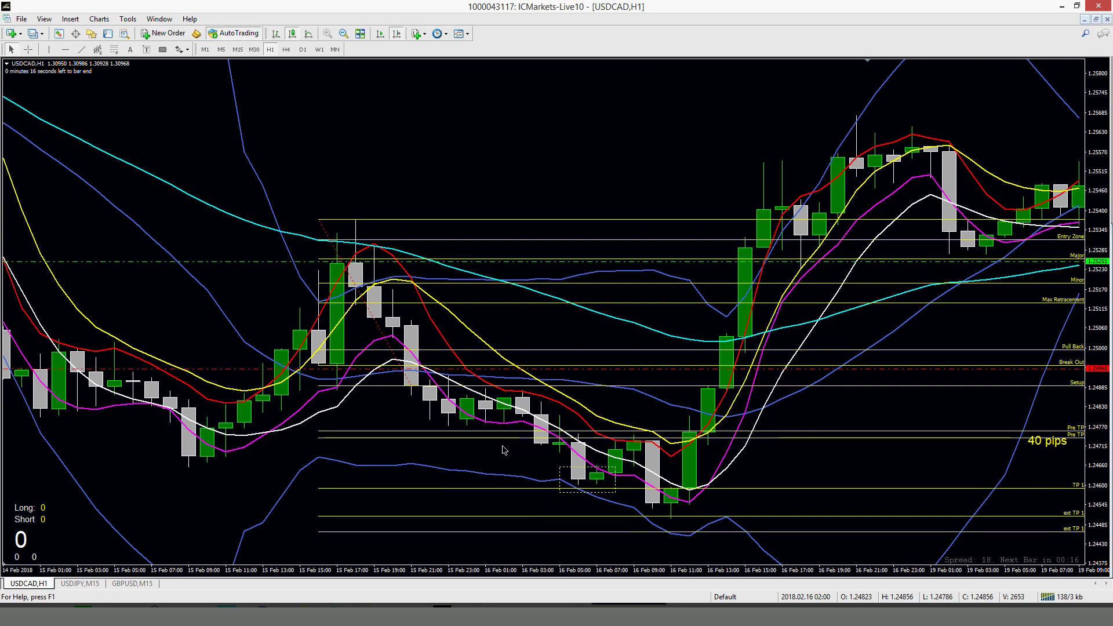
Step: Measure with the crosshair from about 1.2491, just above the Setup level, down to the candles near the 16 Feb low
left_click(28, 49)
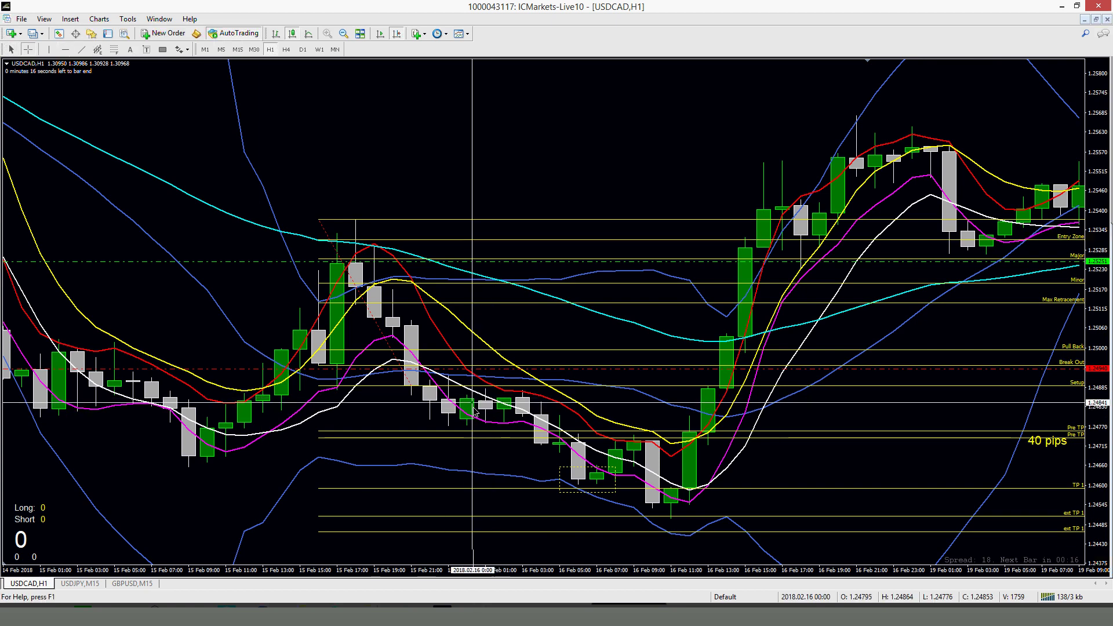
left_click_drag(453, 378, 649, 508)
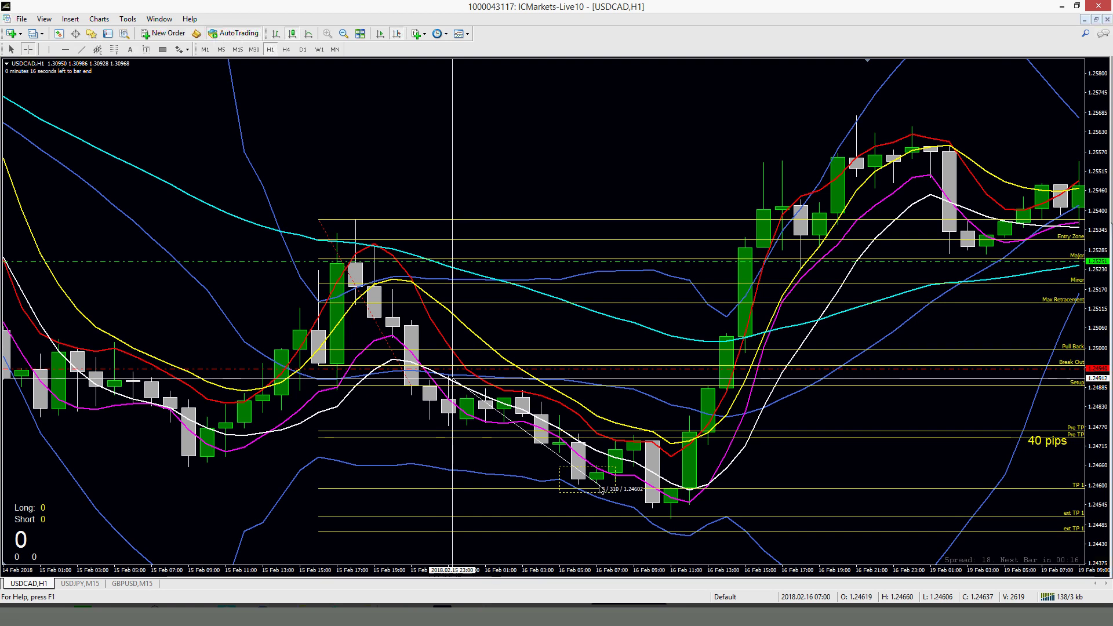
Step: Delete the Fibonacci retracement from the USDCAD H1 chart
left_click(554, 492)
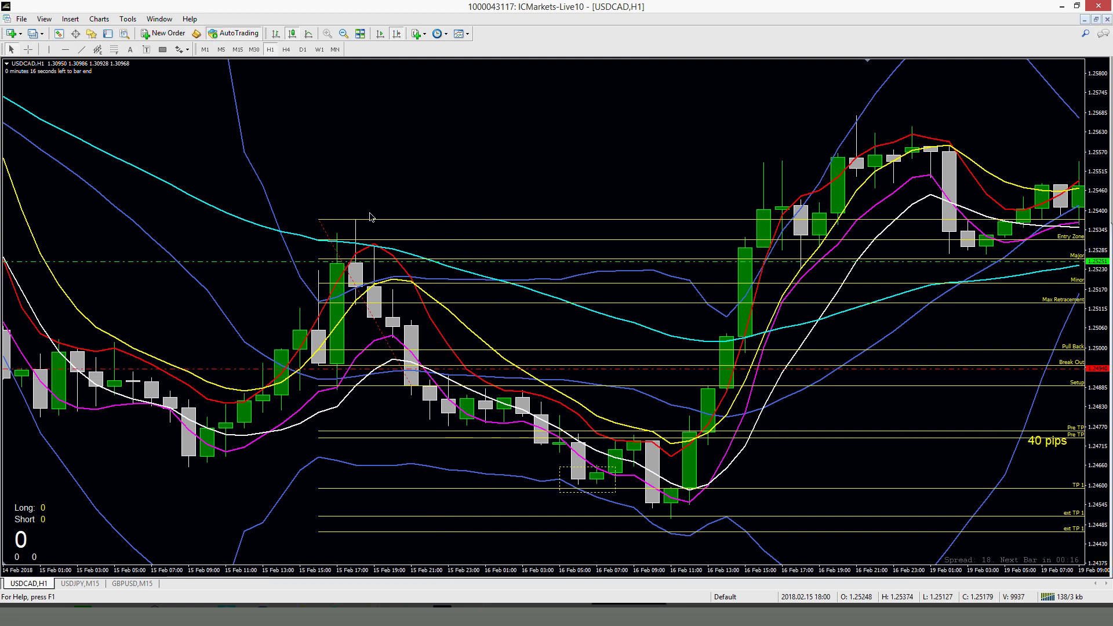
double_click(320, 220)
key("Delete")
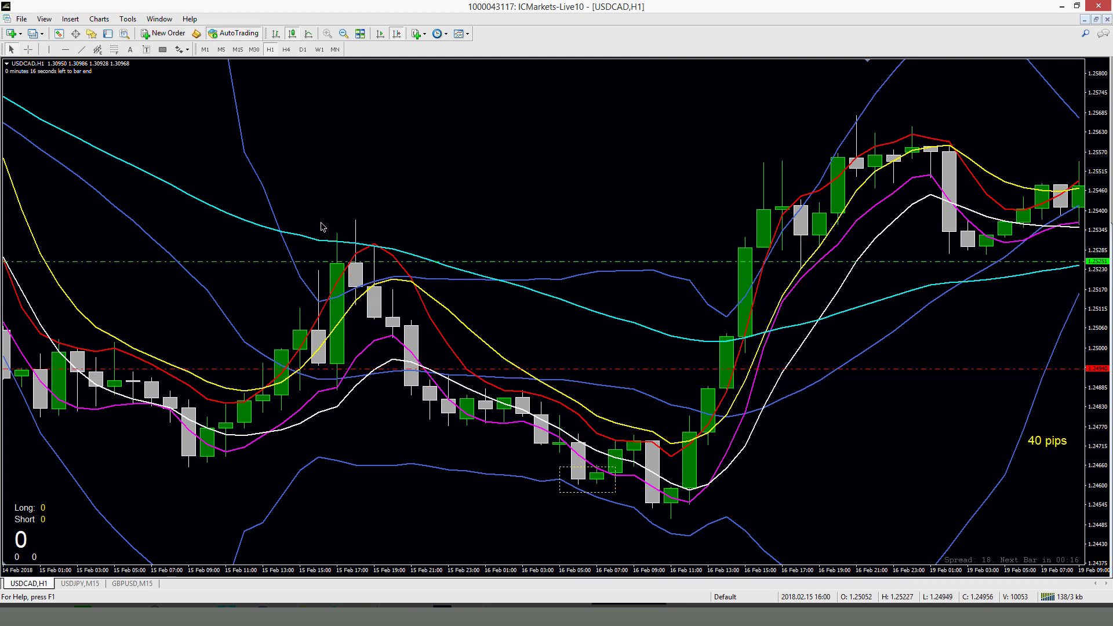
Step: Review the 15–20 Feb candles on a rescaled price axis and look at the 20% monthly plan in the Excel workbook
mouse_move(1097, 462)
left_mouse_down()
mouse_move(1099, 367)
mouse_move(1100, 448)
left_mouse_up()
left_click_drag(1100, 409, 1099, 394)
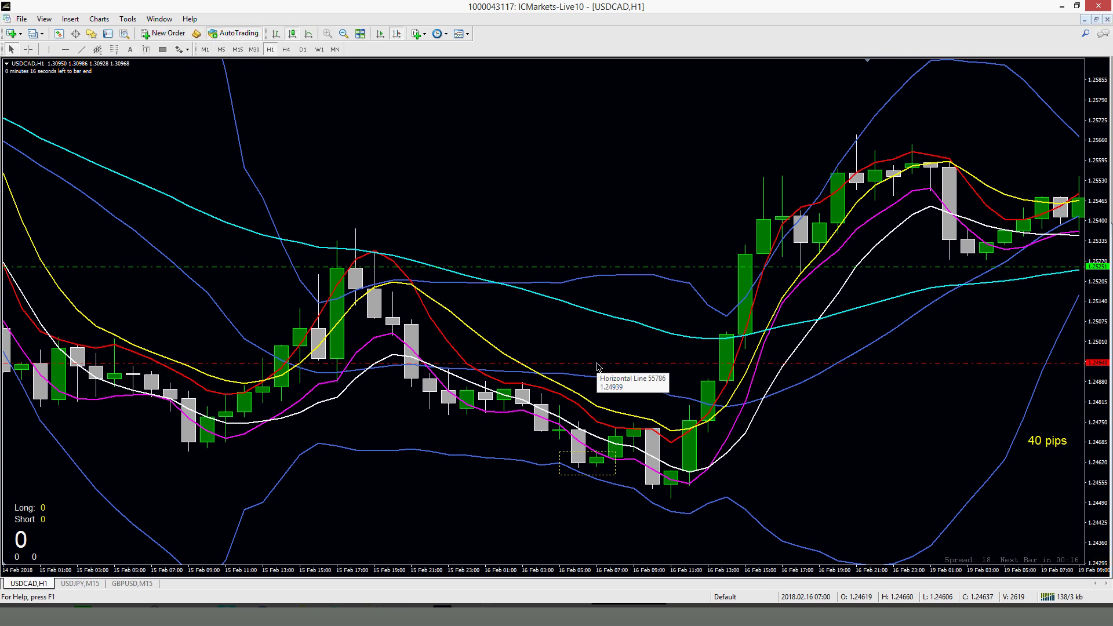
scroll(636, 316, "down", 5)
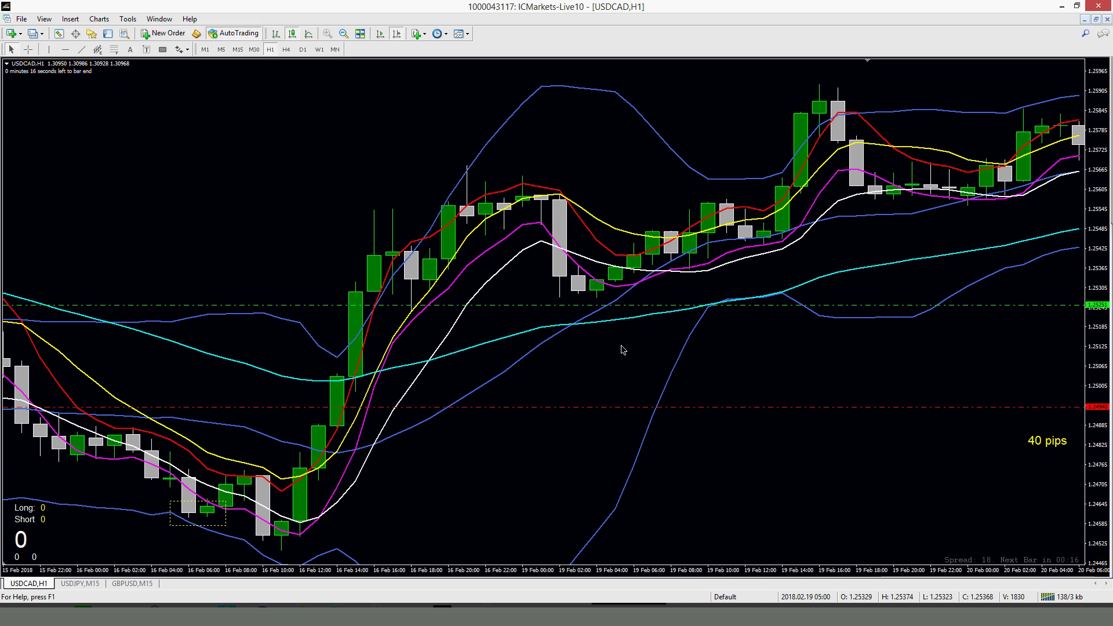
scroll(676, 467, "up", 3)
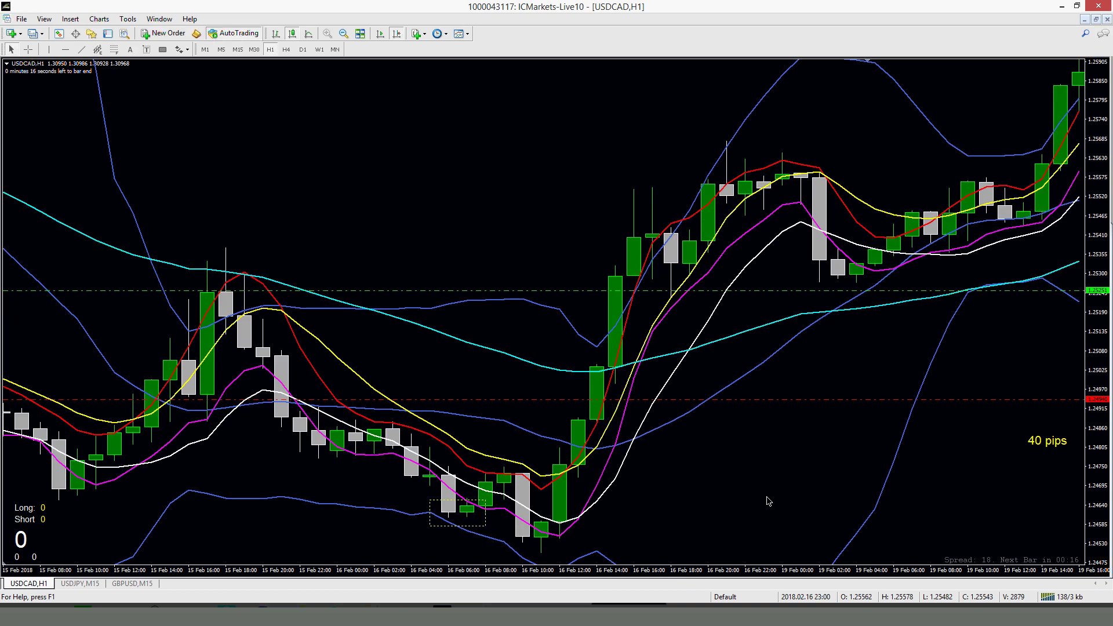
scroll(792, 509, "up", 3)
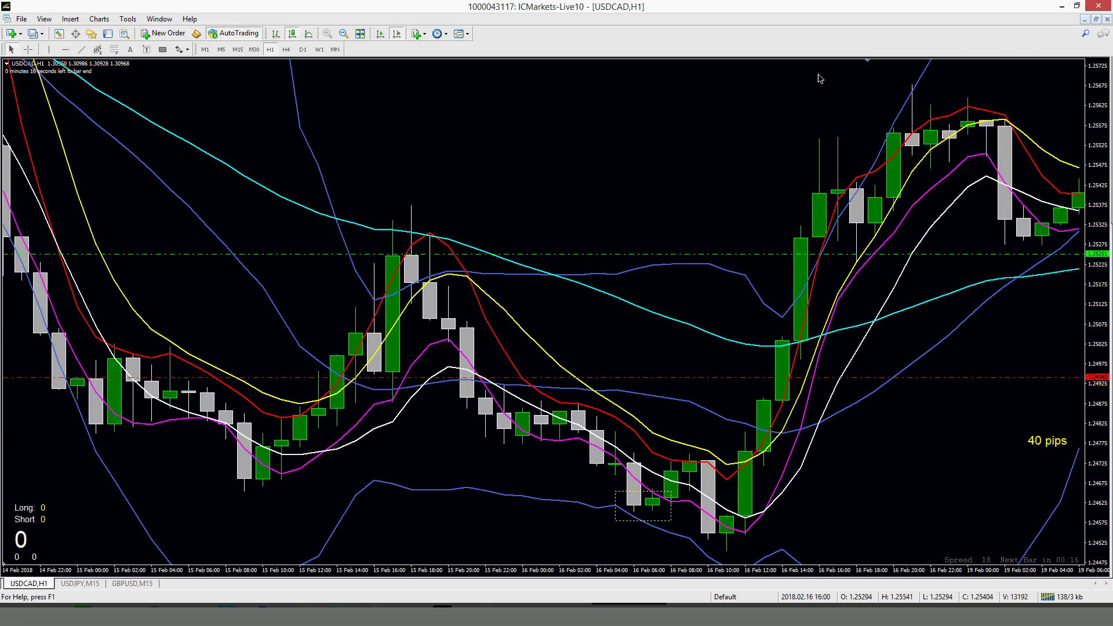
left_click(447, 619)
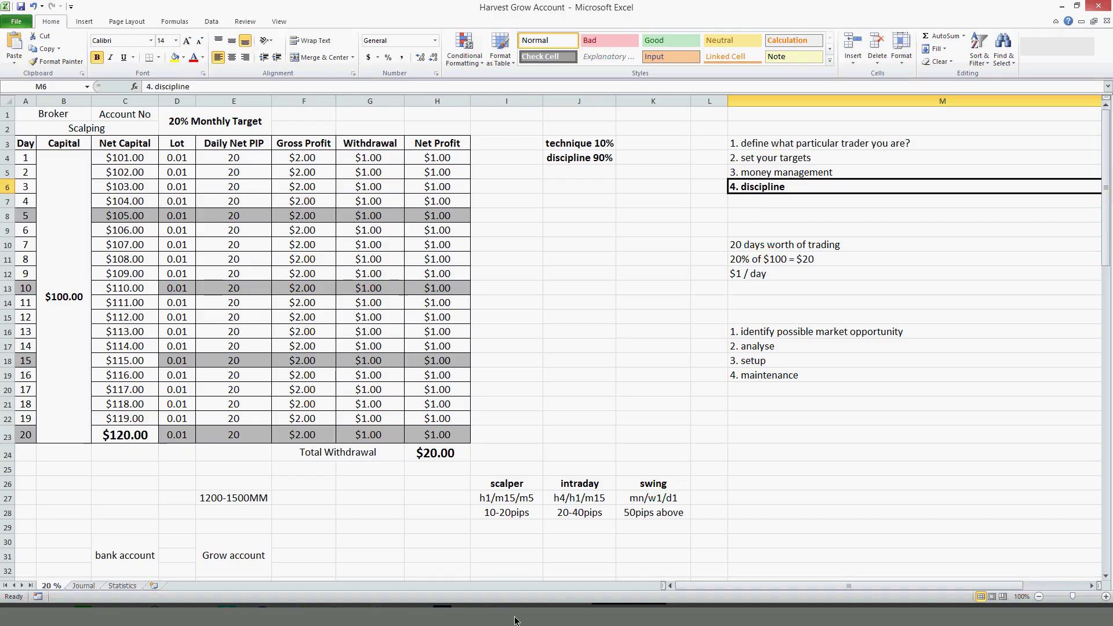
left_click_drag(563, 391, 635, 376)
left_click(673, 424)
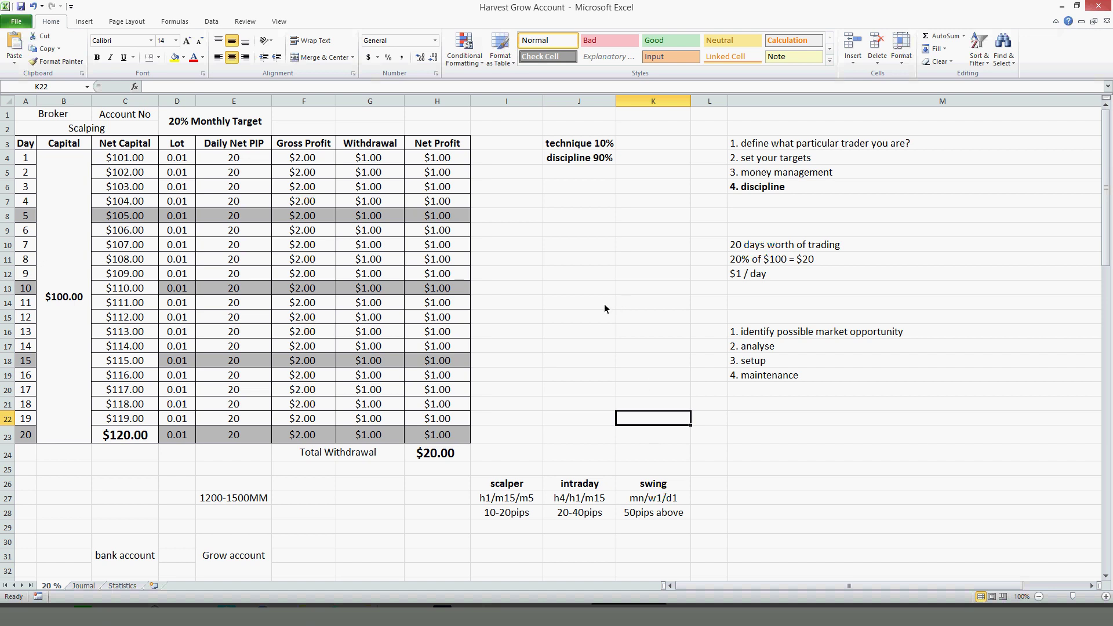
Step: Return to the USDCAD chart and draw a rising trendline from about 1.2518 near the 15 Feb swing high to about 1.2567
left_click(446, 619)
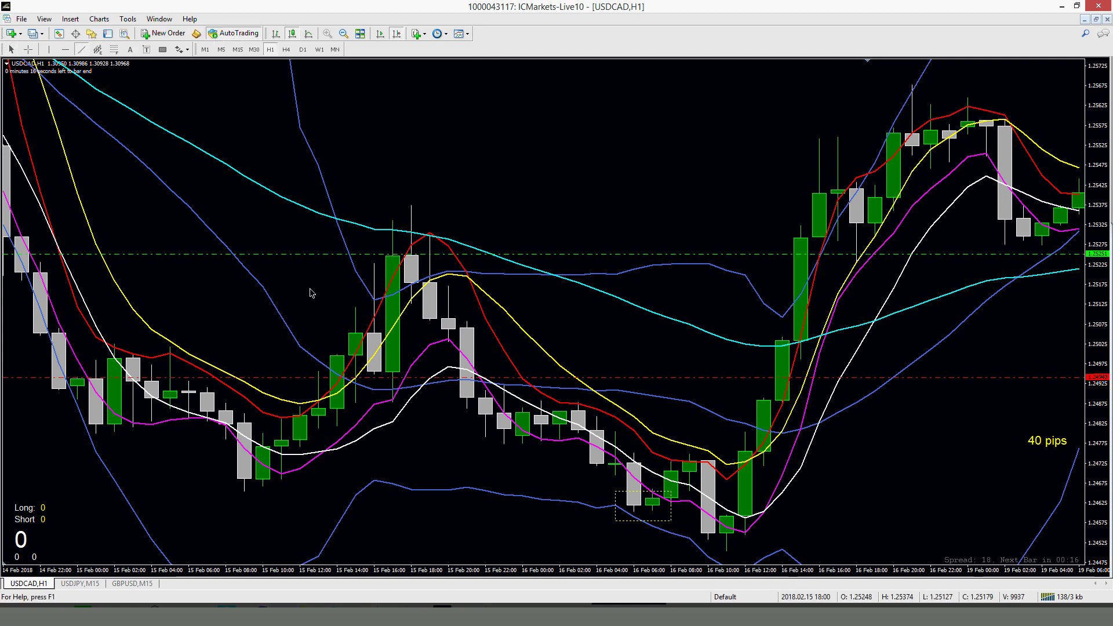
mouse_move(417, 278)
left_mouse_down()
mouse_move(540, 149)
mouse_move(612, 110)
mouse_move(560, 88)
left_mouse_up()
left_click_drag(421, 277, 432, 282)
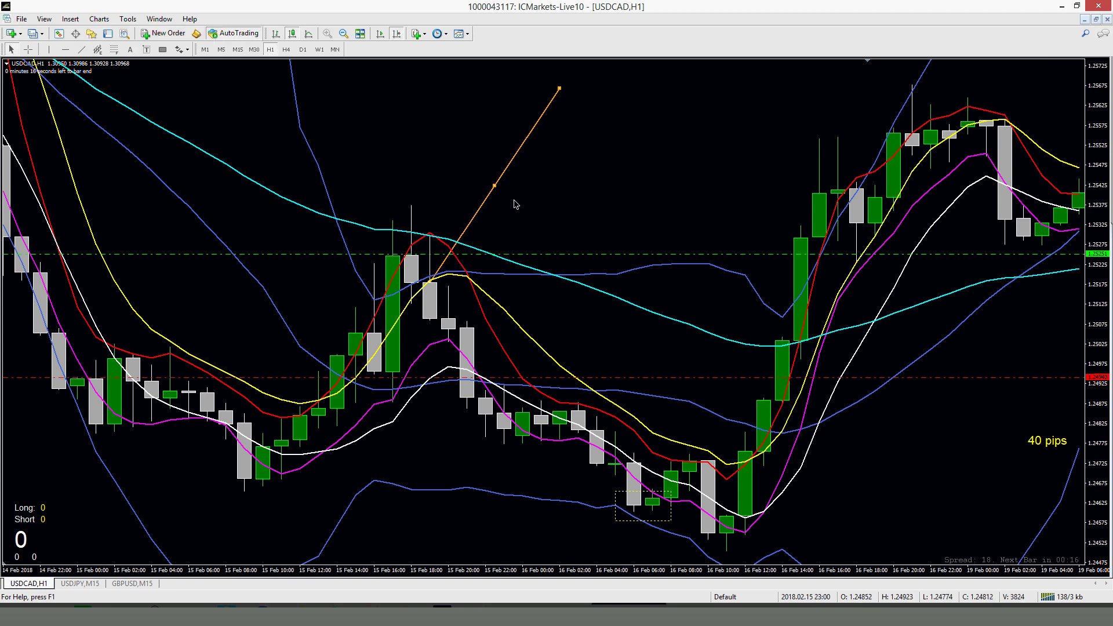
left_click_drag(494, 188, 494, 186)
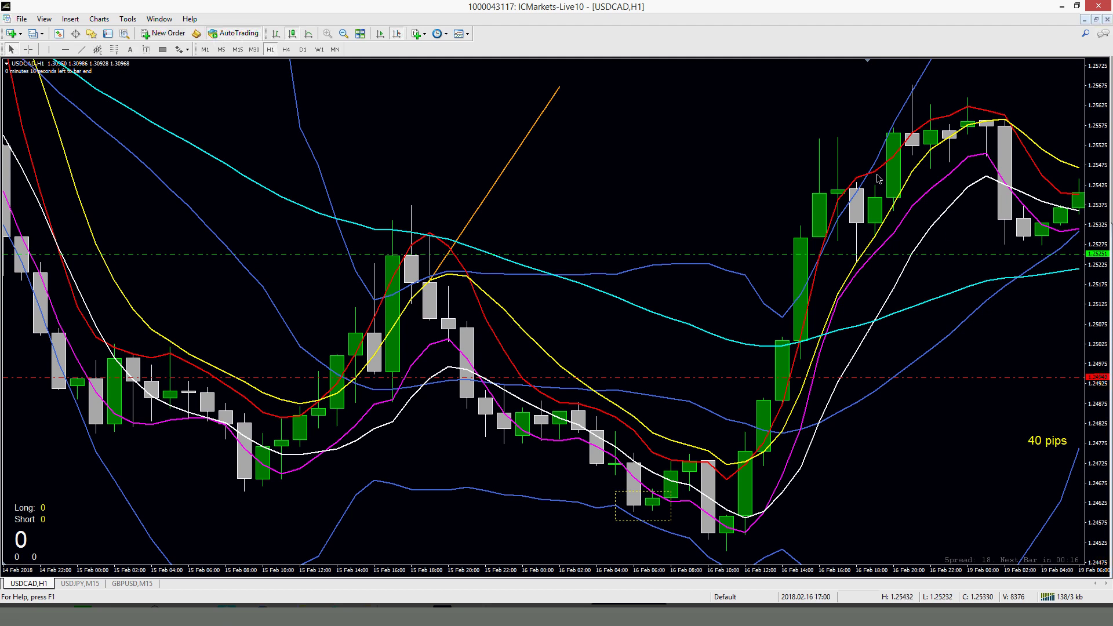
Step: Replace the dotted rectangle near the 16 Feb low with one around the post-rally 16 Feb candles, from about 1.2527 to 1.2545
scroll(509, 325, "down", 5)
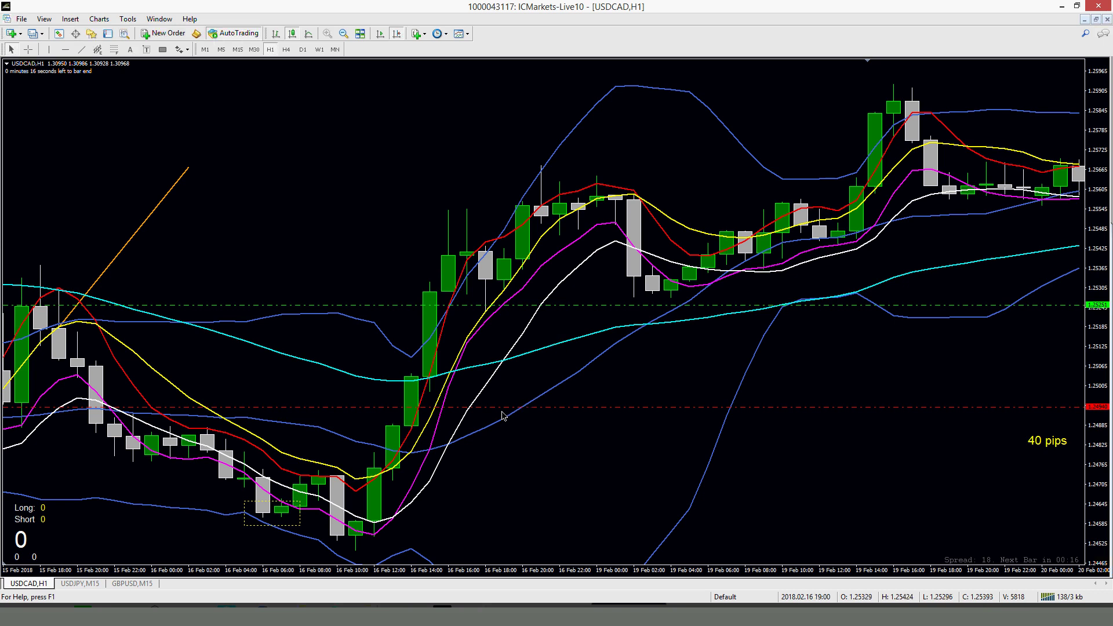
mouse_move(472, 335)
mouse_move(437, 296)
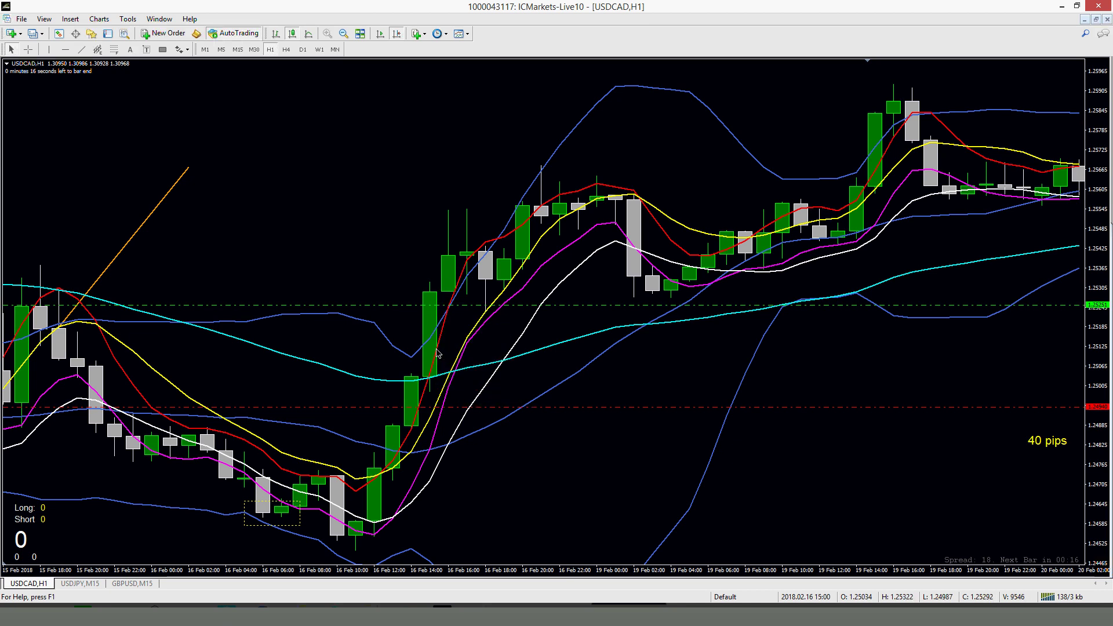
mouse_move(438, 353)
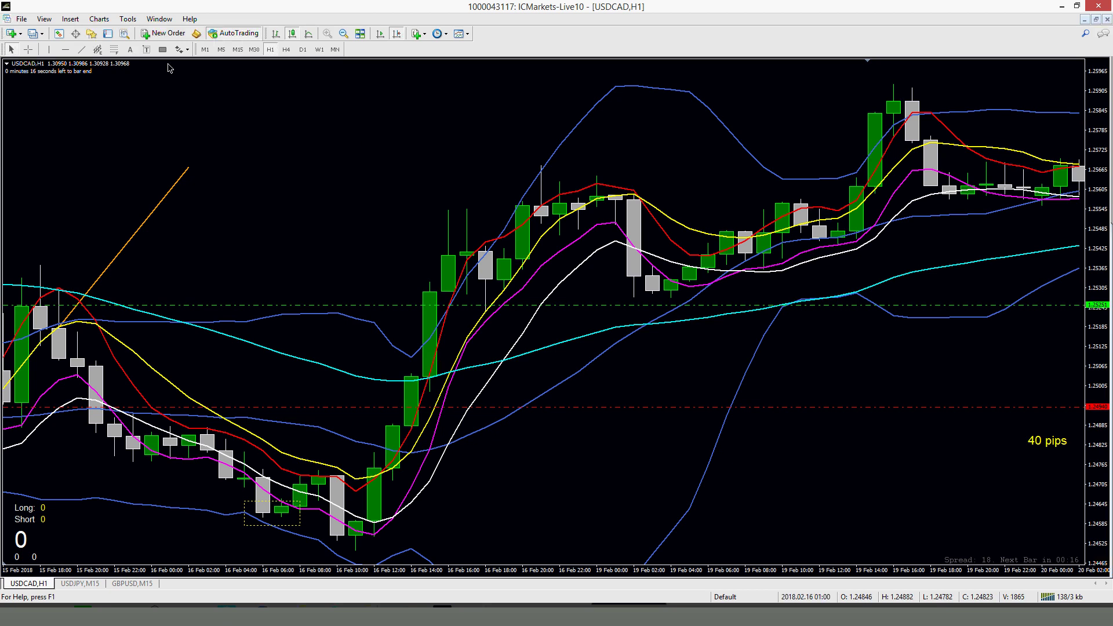
left_click_drag(411, 196, 486, 252)
scroll(444, 198, "up", 1)
key("Delete")
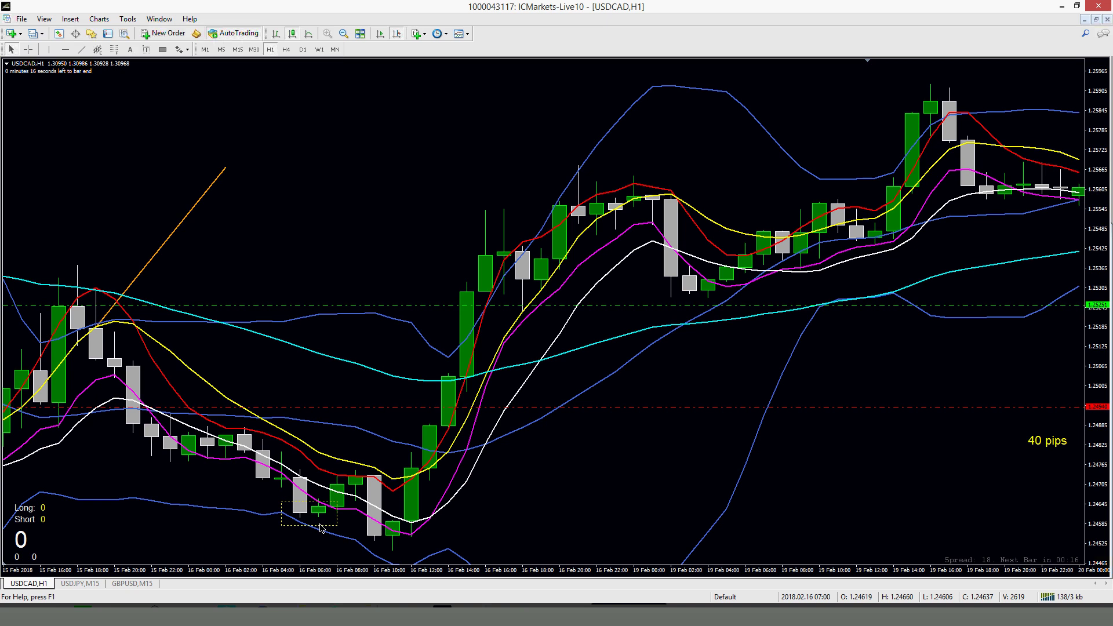
key("Delete")
left_click_drag(467, 240, 559, 297)
Step: Set the USDCAD chart to the M15 timeframe and locate the rectangle through the chart's object list
left_click(238, 50)
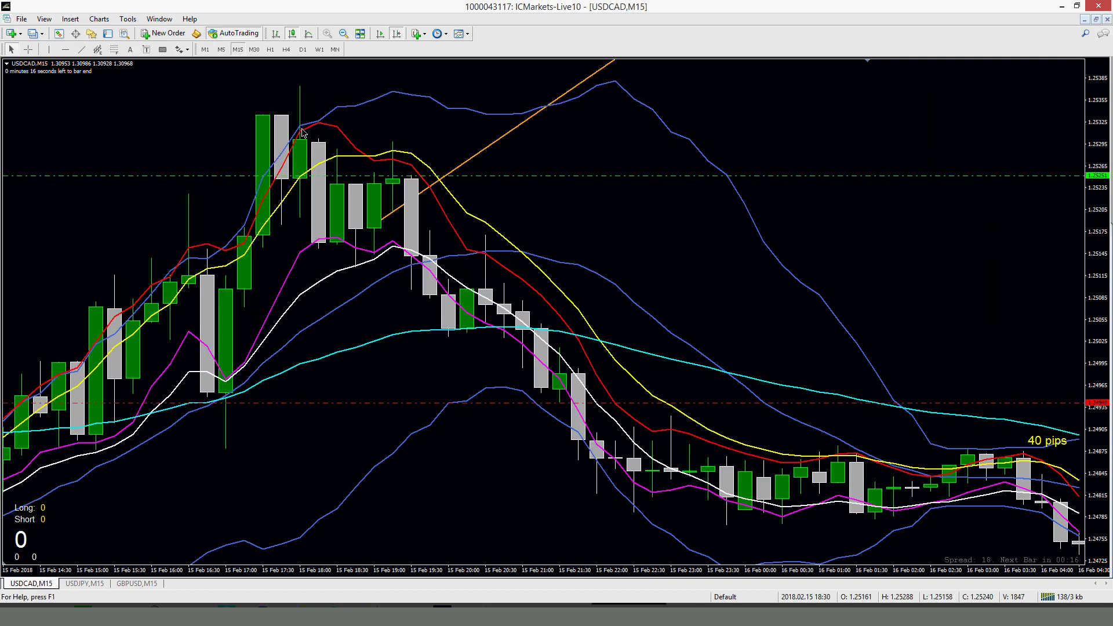
key("ctrl+b")
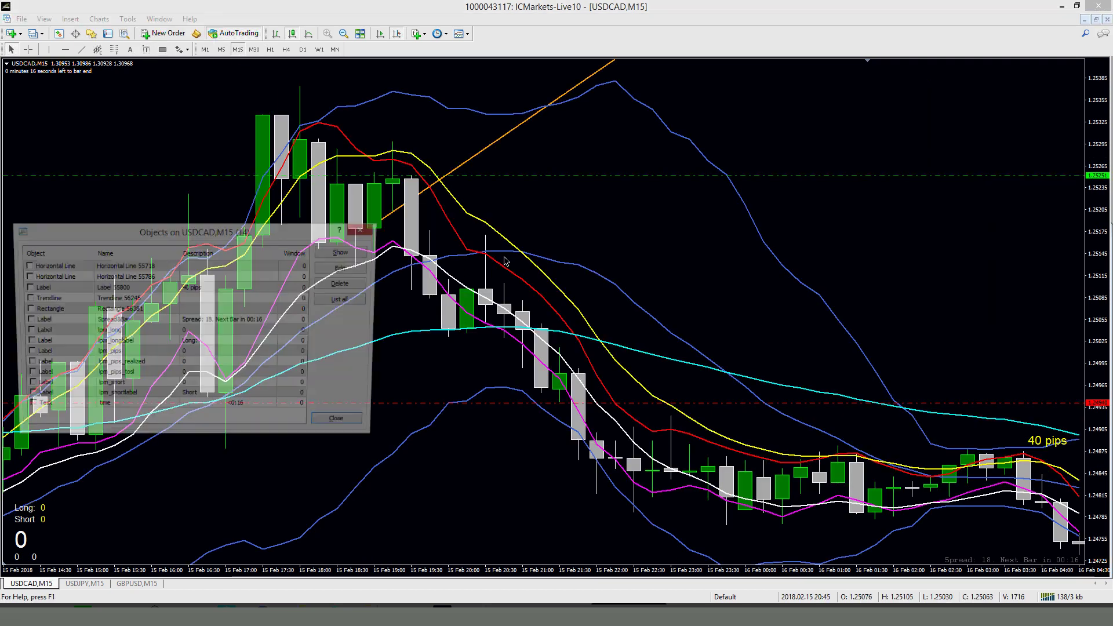
left_click(118, 297)
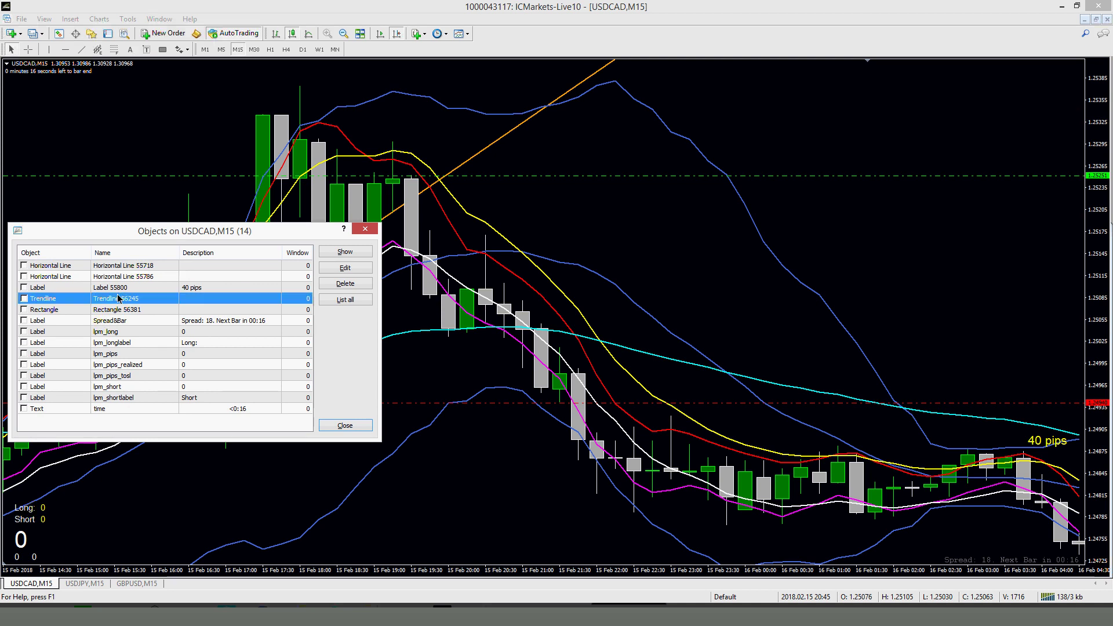
left_click(136, 269)
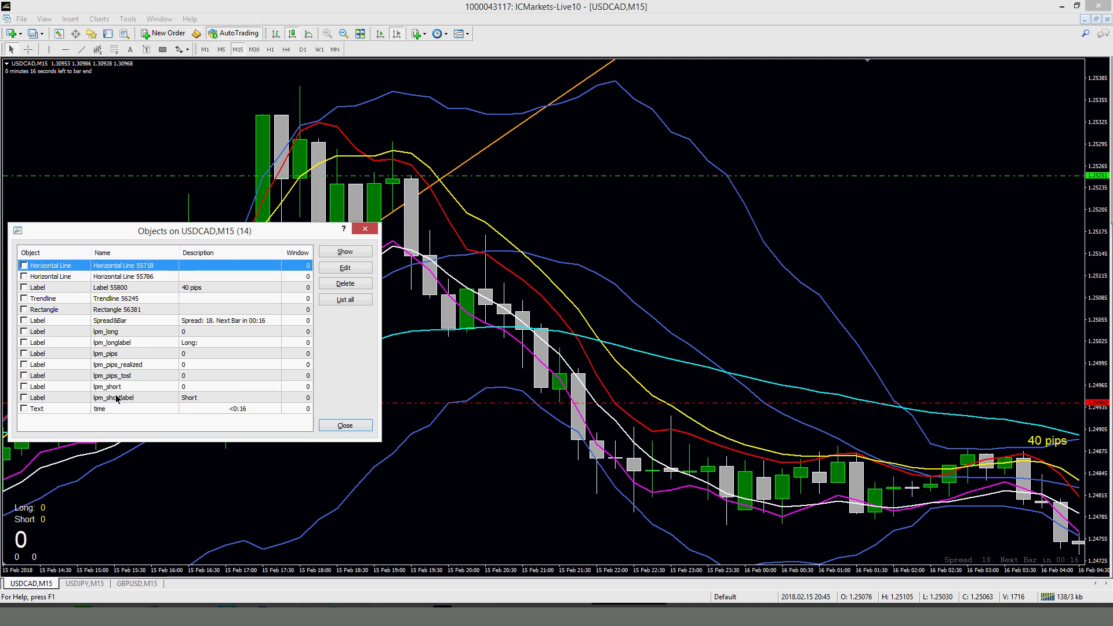
left_click(120, 310)
left_click(332, 253)
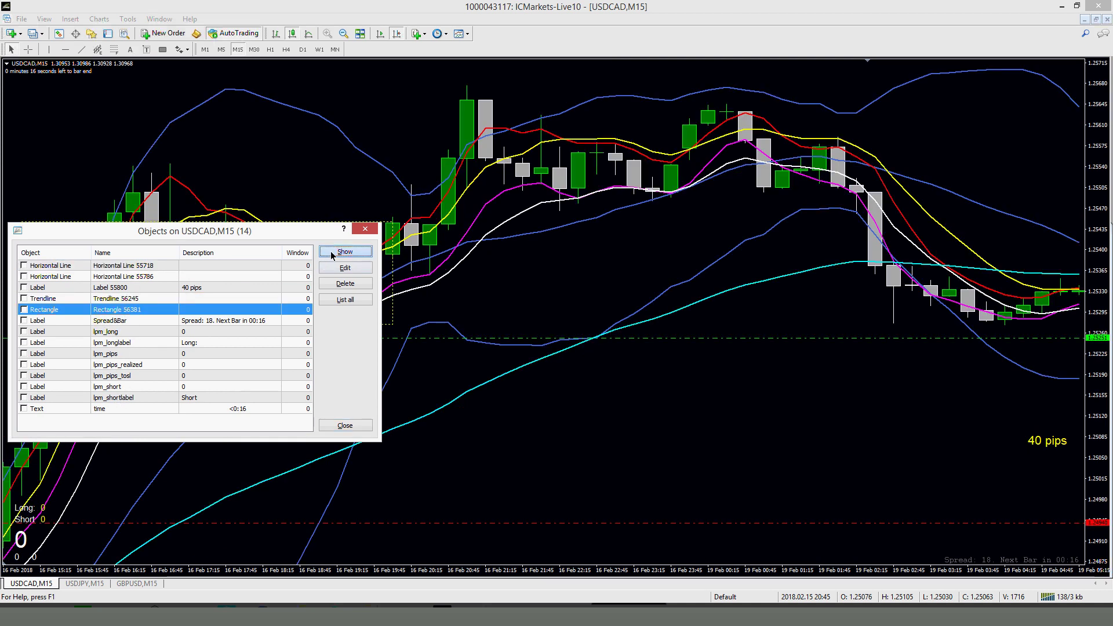
left_click(366, 229)
scroll(351, 406, "up", 5)
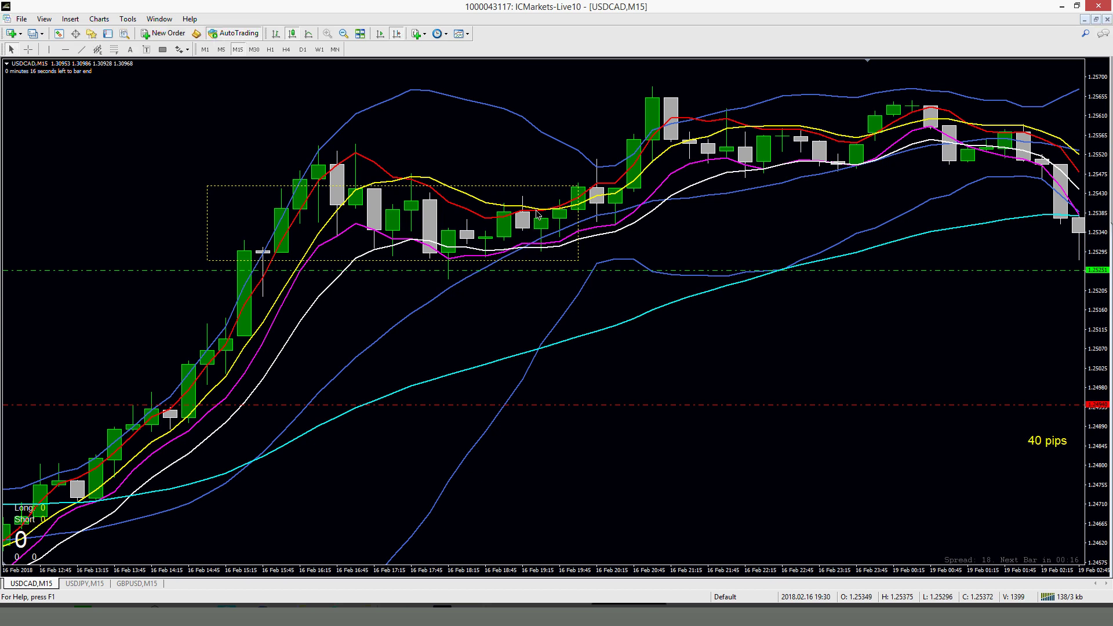
Step: Shrink the rectangle to frame the 16 Feb 19:15–19:45 candles, between about 1.2527 and 1.2542
mouse_move(523, 255)
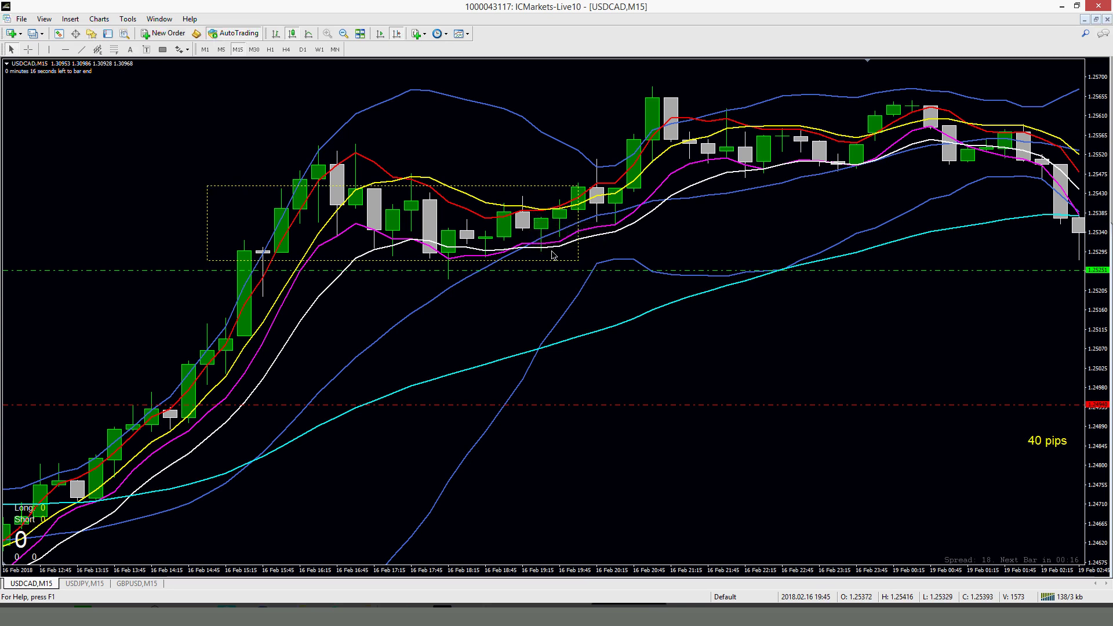
left_click_drag(207, 186, 524, 197)
left_click_drag(578, 261, 559, 262)
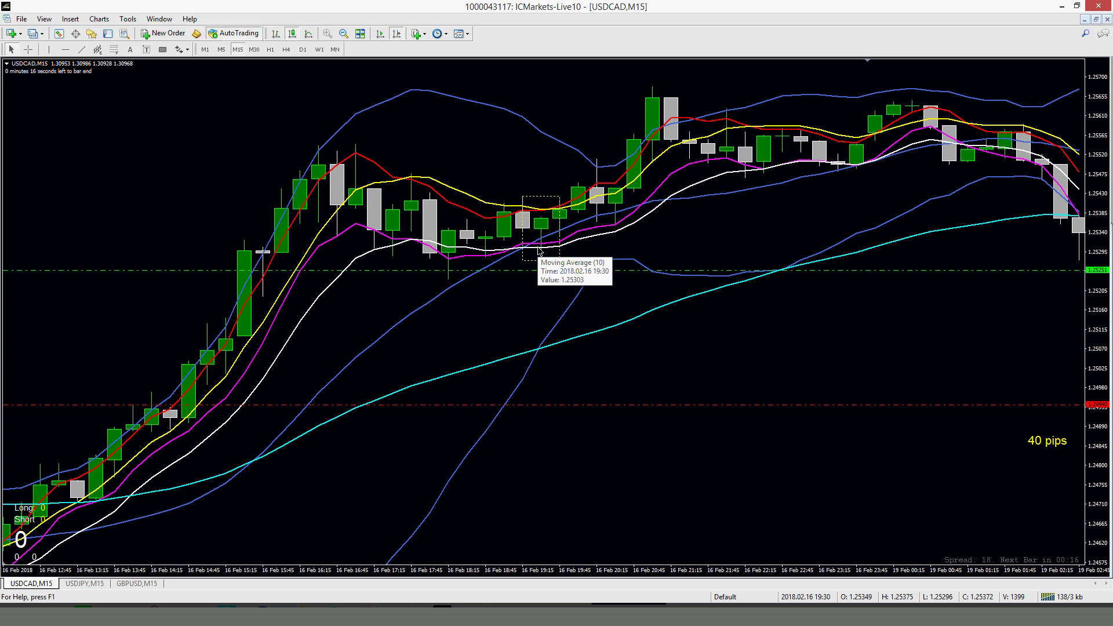
Step: Measure with the crosshair from the green line at about 1.2525 up to the 16 Feb 19:30 candle
left_click(28, 49)
left_click_drag(579, 271, 543, 219)
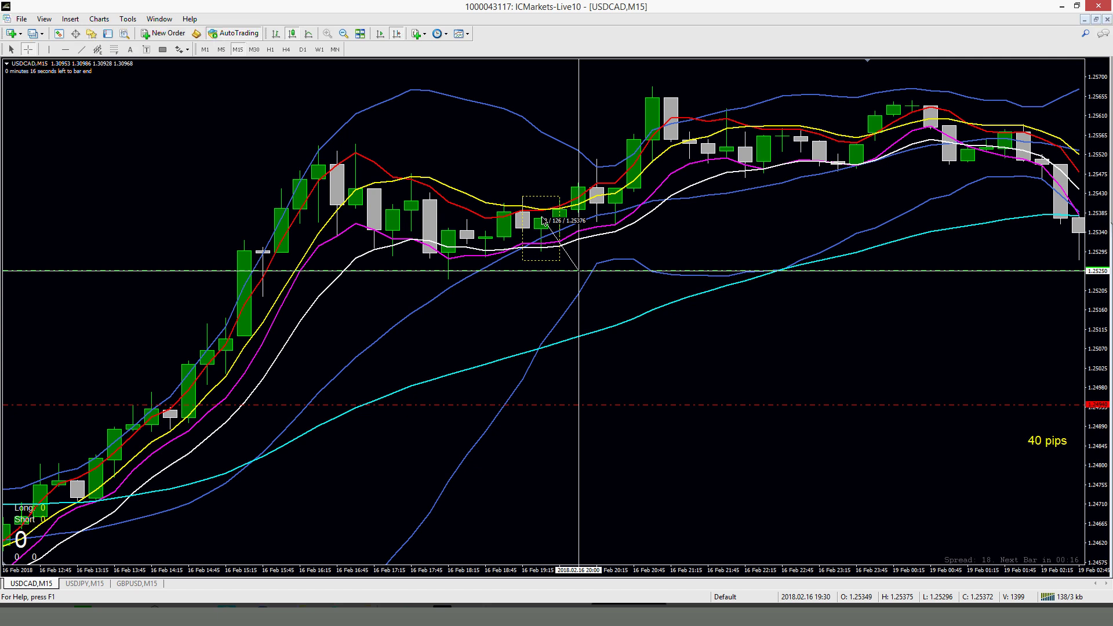
left_click_drag(543, 219, 545, 220)
Step: Switch to the Excel workbook and point out several daily $2.00 entries in the Gross Profit column
key("alt+Tab")
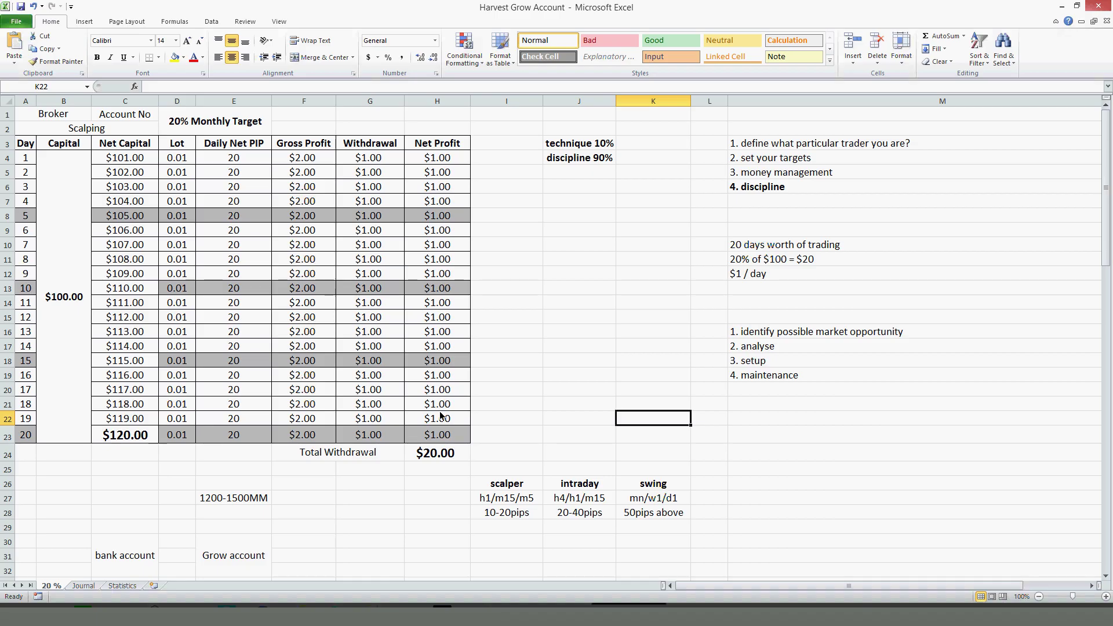
left_click(322, 174)
left_click(304, 223)
left_click(304, 290)
left_click(304, 348)
left_click(302, 392)
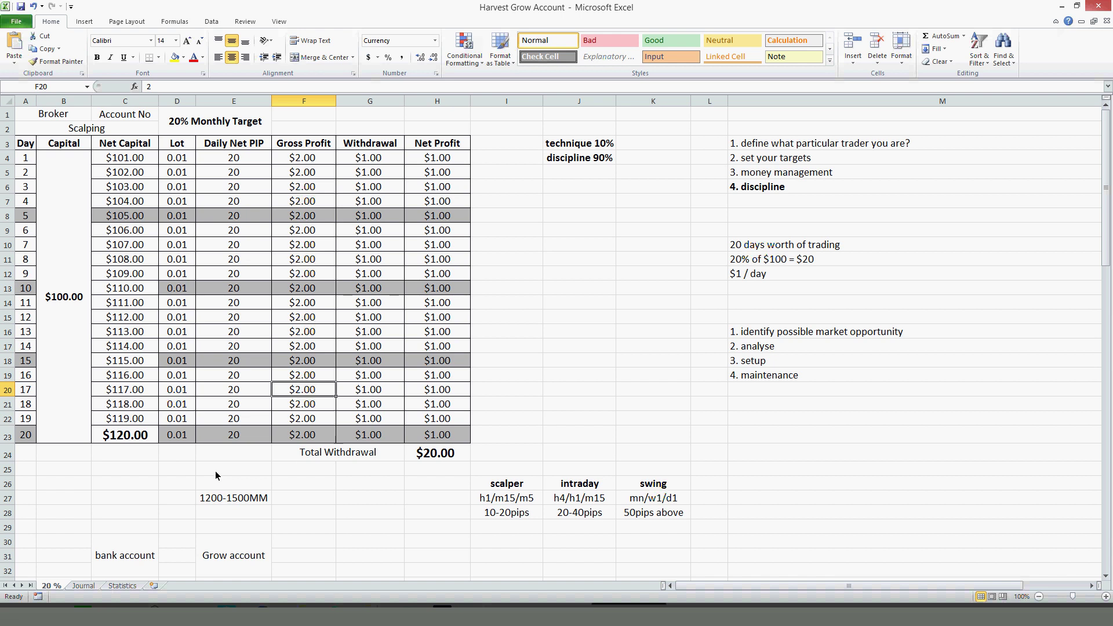
Step: Glance at the USDCAD chart, return to the workbook and point out "1. identify possible market opportunity", "2. analyse" and "3. setup"
left_click(423, 616)
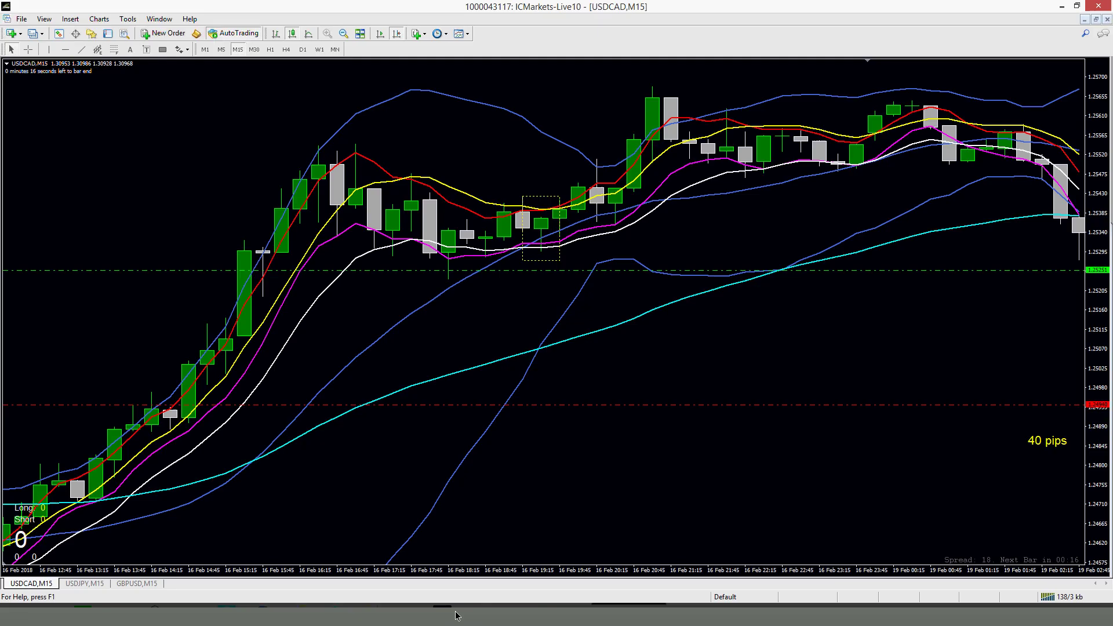
left_click(464, 617)
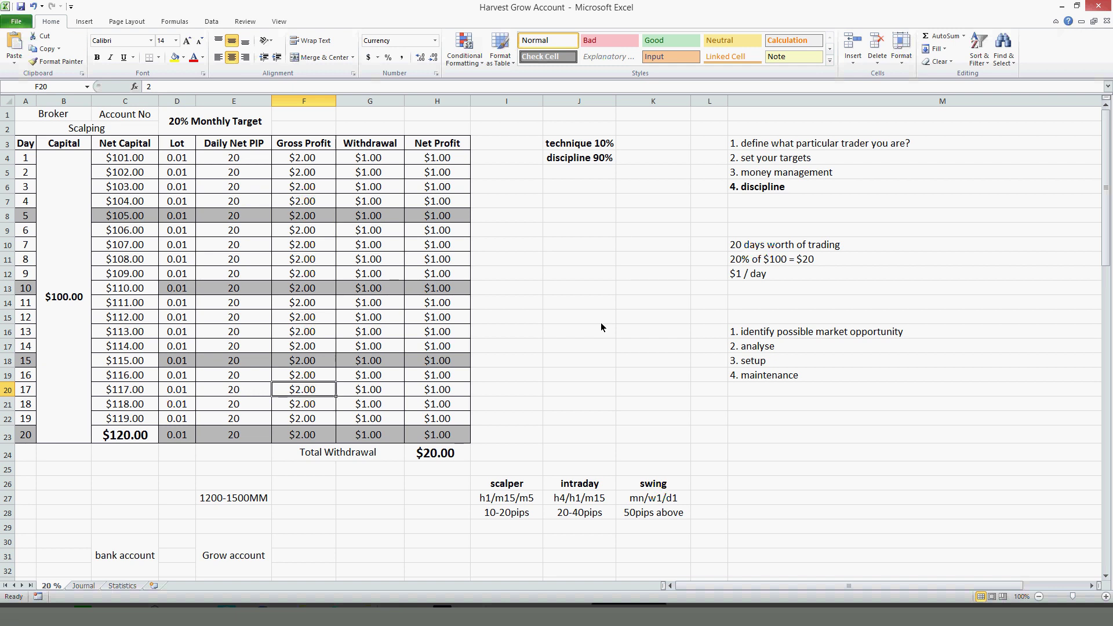
left_click(824, 333)
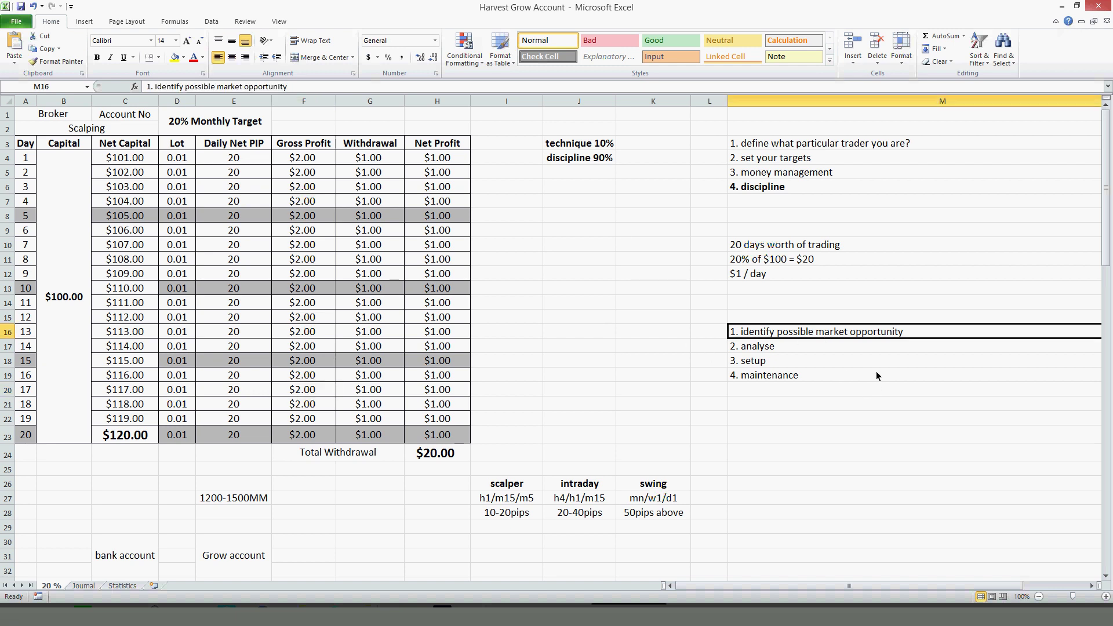
left_click(859, 342)
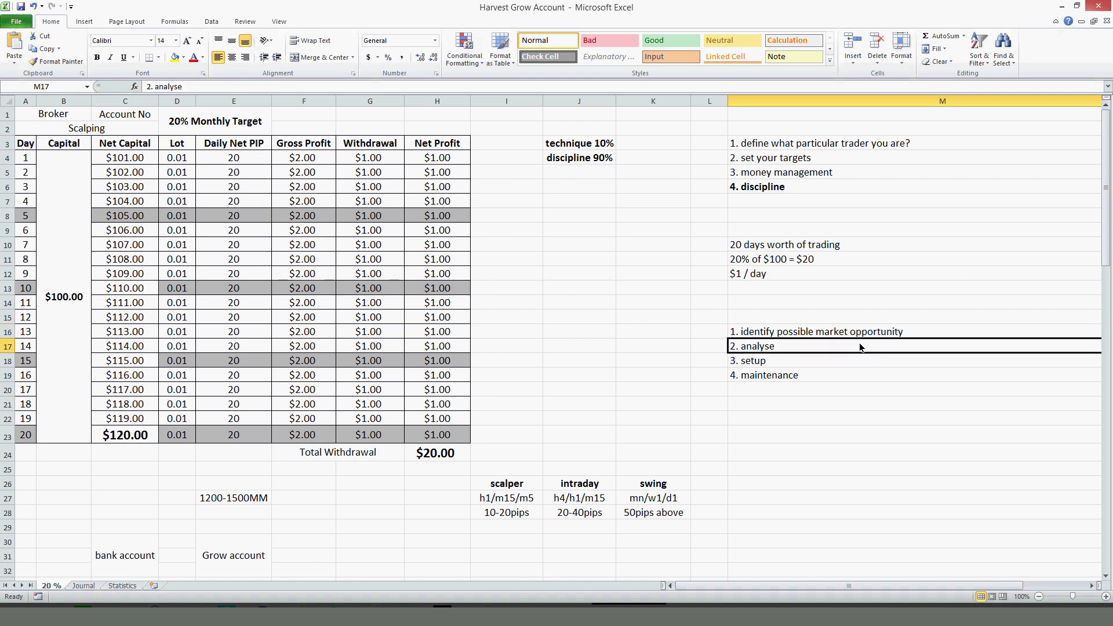
left_click(847, 359)
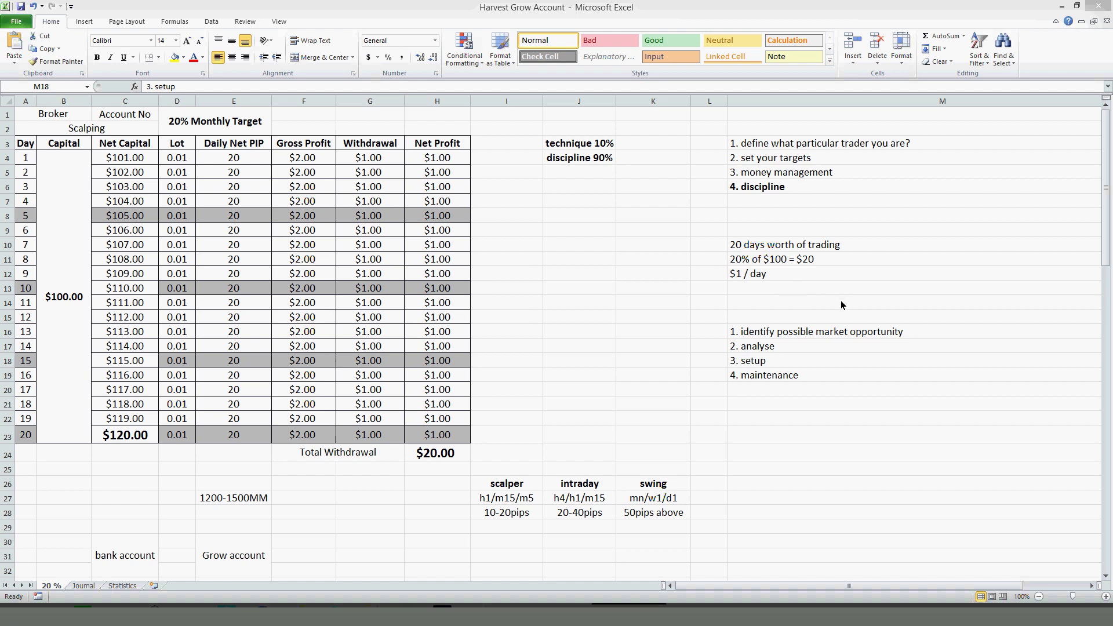
Step: Point out the 1200-1500MM note, day 1's 0.01 lot and the cells around "technique 10%" and "discipline 90%"
left_click(233, 500)
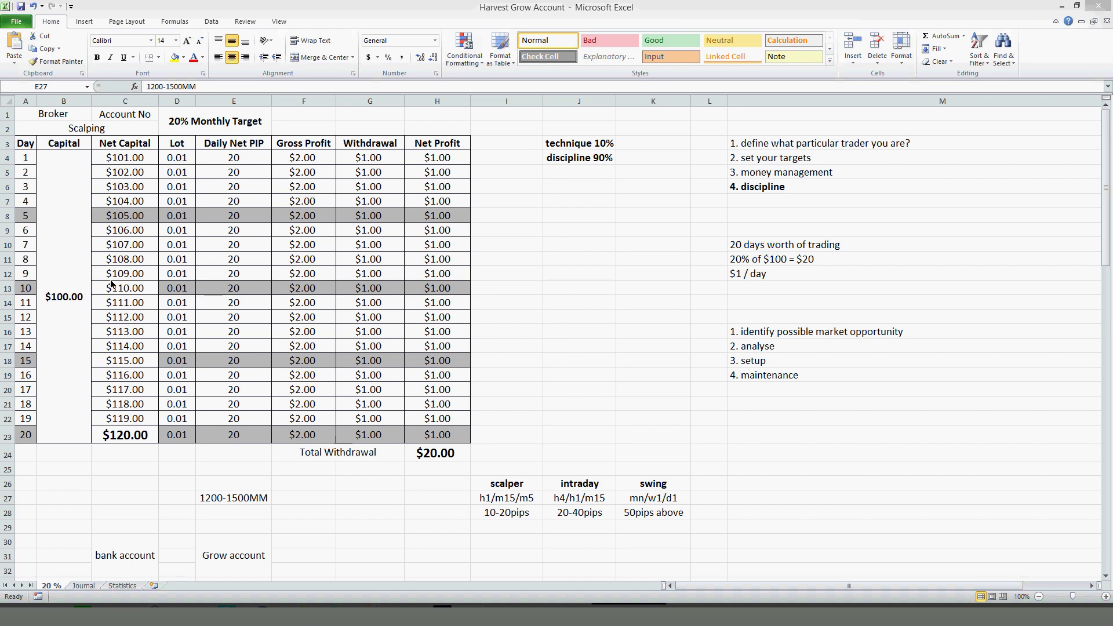
left_click(180, 154)
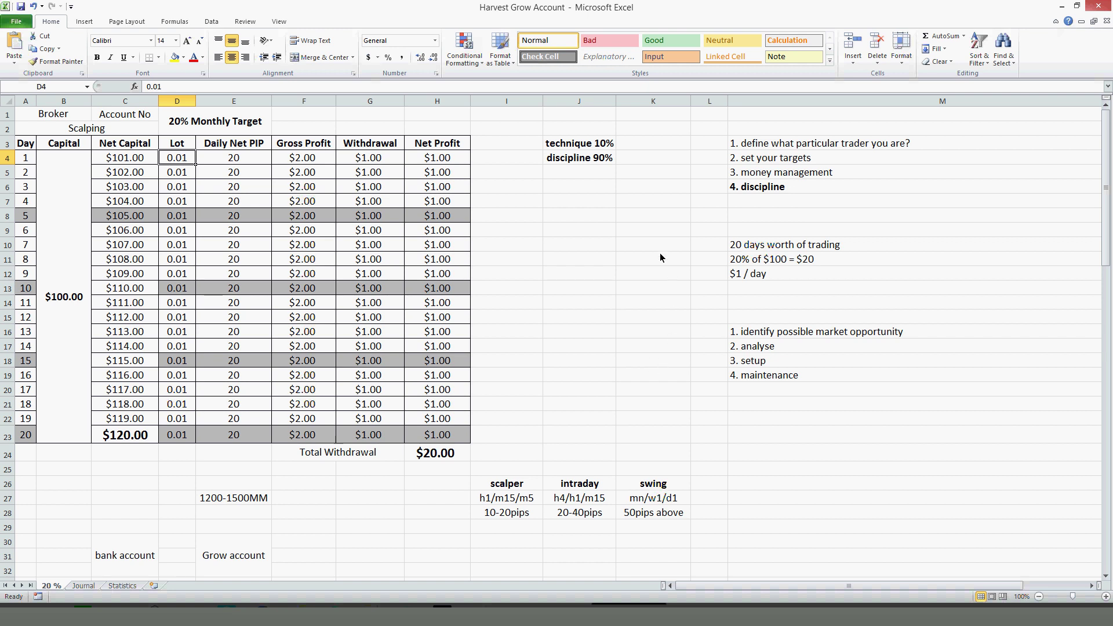
left_click_drag(510, 127, 673, 226)
left_click(660, 273)
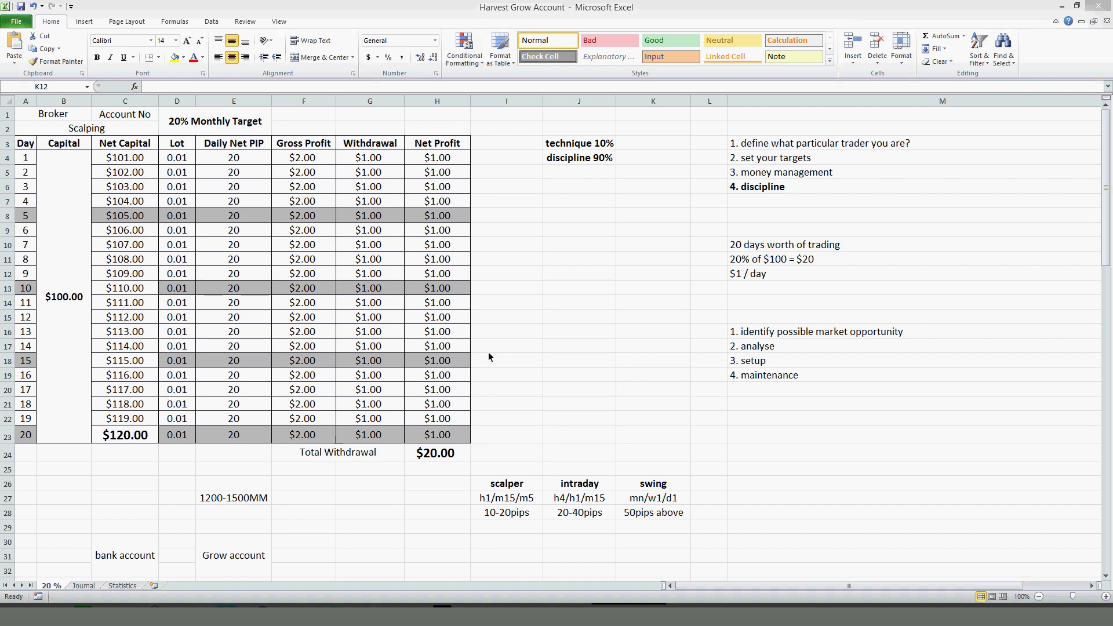
Step: Highlight the four-item list running from "1. identify possible market opportunity" to "4. maintenance"
left_click(617, 276)
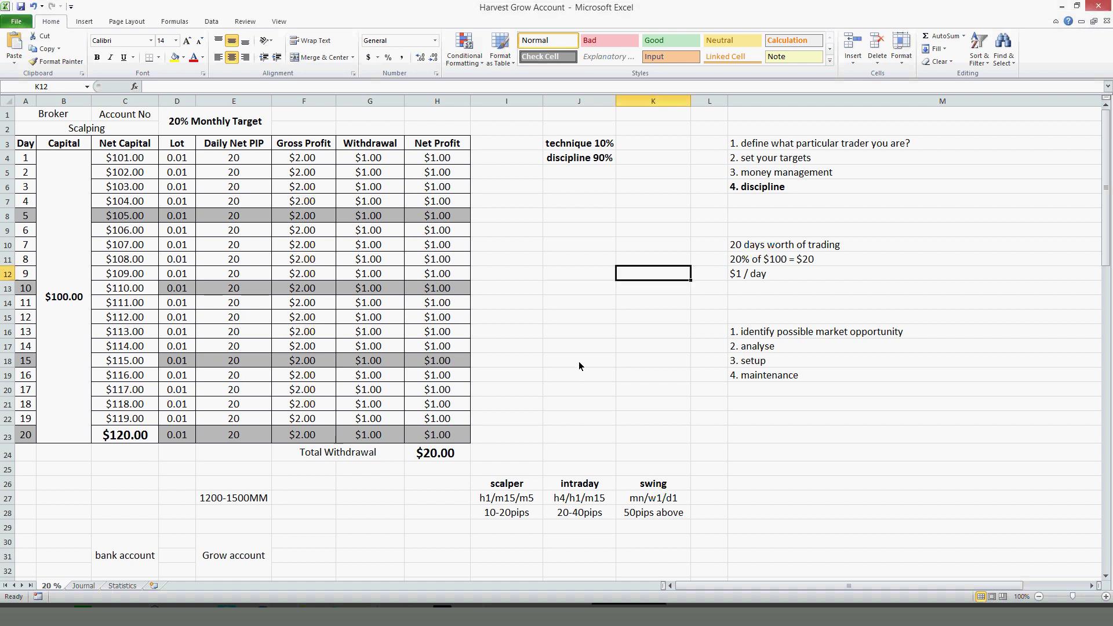
left_click_drag(717, 320, 900, 400)
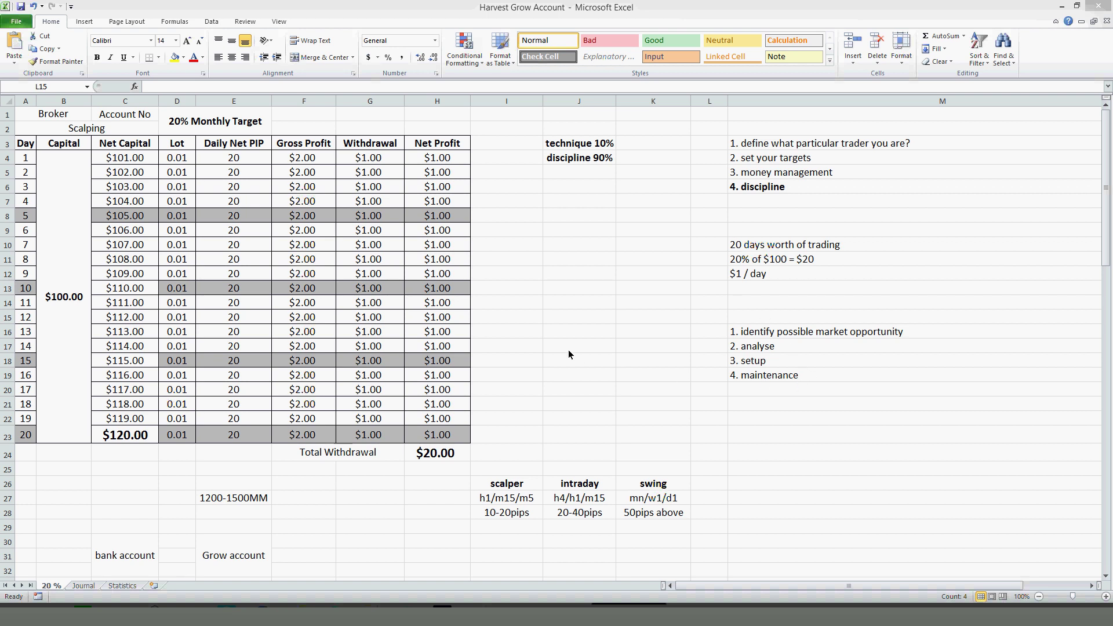
left_click(765, 452)
Step: Switch to MetaTrader and close all the open charts
left_click(410, 606)
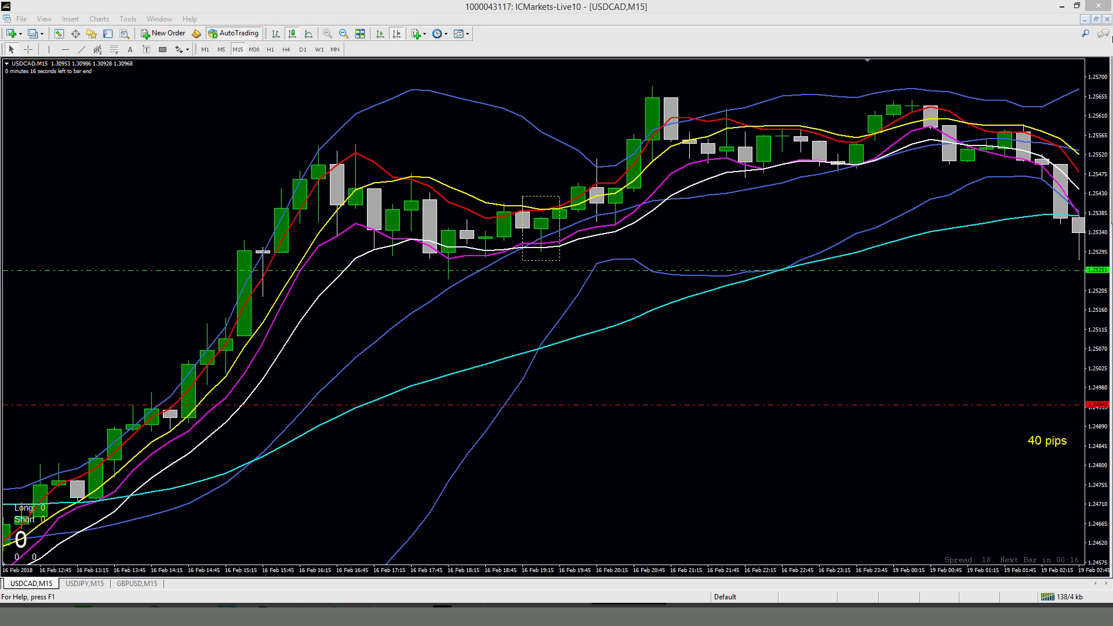
left_click(1106, 21)
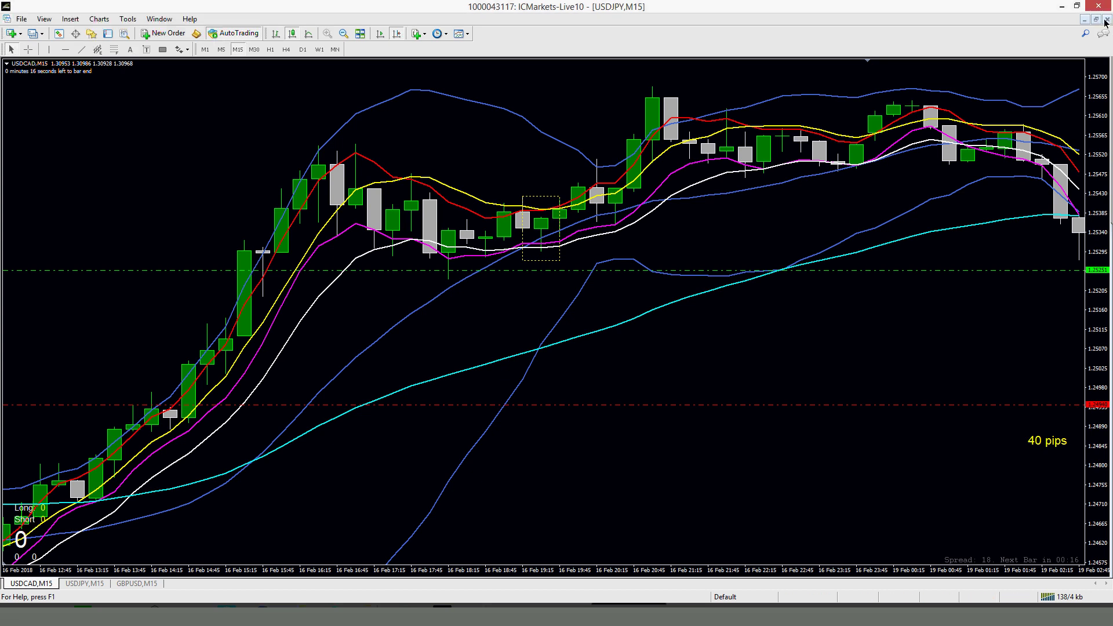
left_click(1106, 21)
left_click(1106, 20)
left_click(1106, 21)
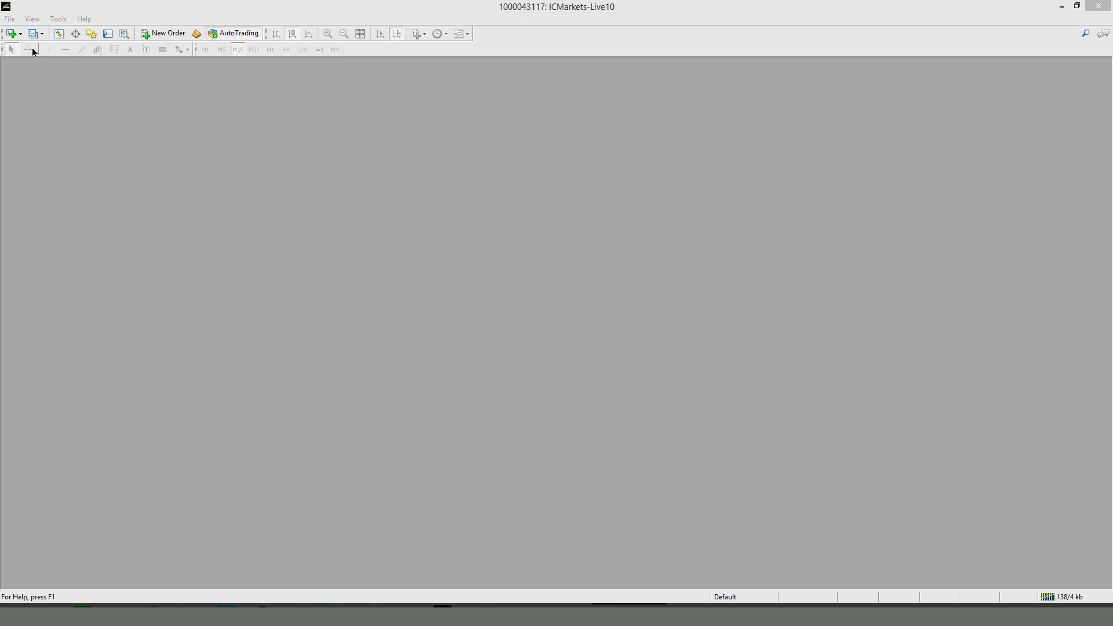
Step: Open a new USDJPY chart
left_click(14, 33)
left_click(45, 115)
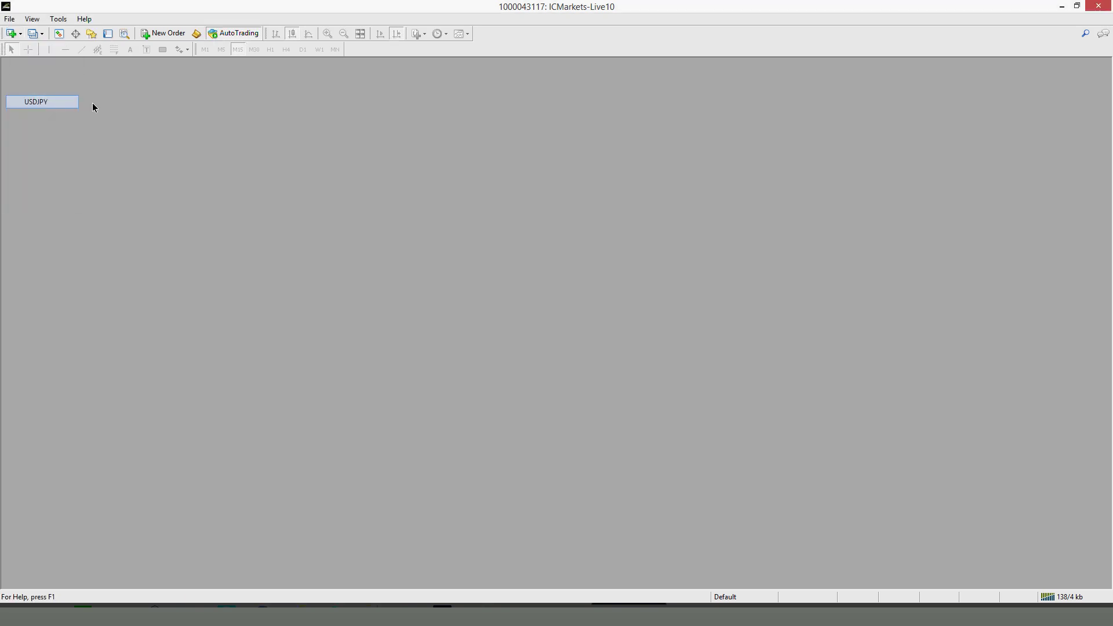
Step: Open a USDJPY chart and apply the saved template with candlesticks, moving averages and Bollinger Bands
double_click(204, 81)
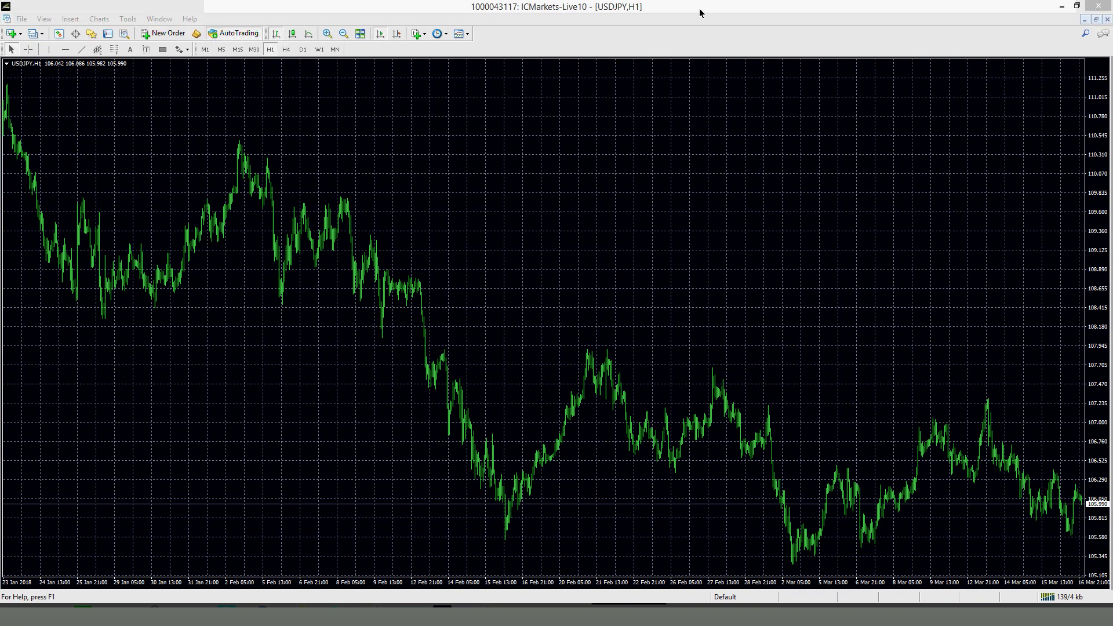
left_click(461, 33)
left_click(481, 147)
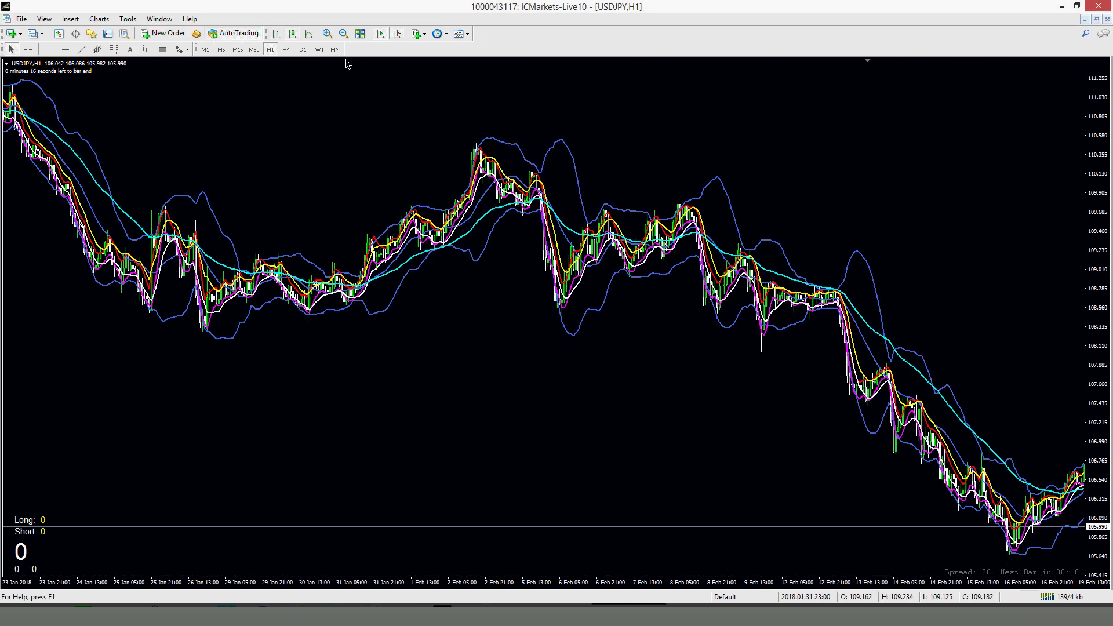
Step: Switch to the Harvest Grow Account workbook in Excel to review the trading plan, and return to MetaTrader
left_click(478, 618)
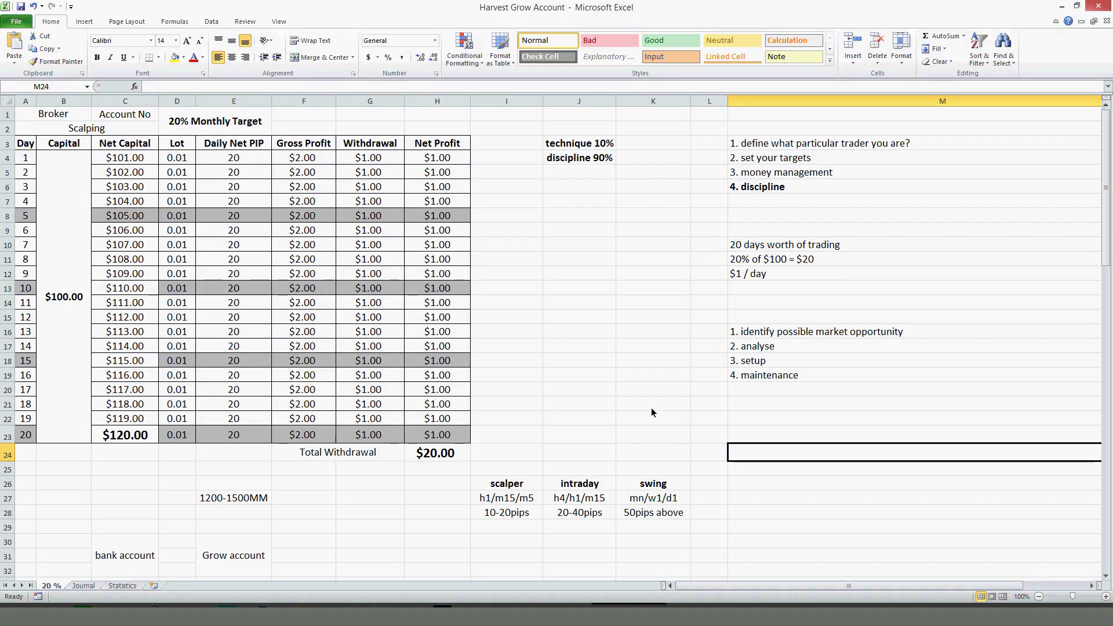
left_click(437, 619)
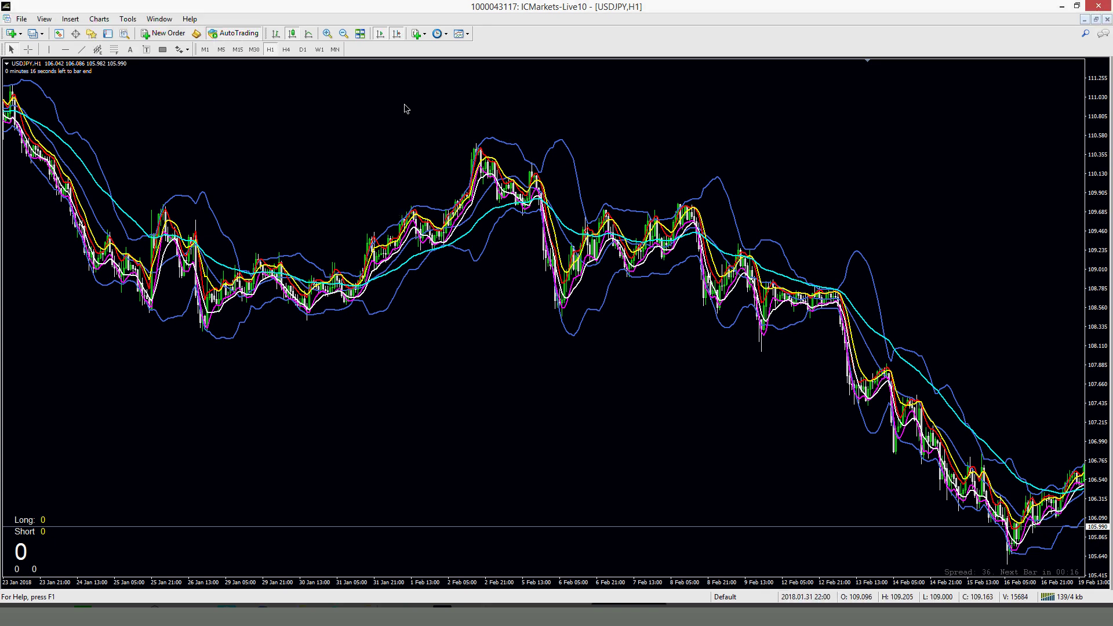
Step: Set the USDJPY chart to the monthly timeframe and examine its most recent candles
left_click(335, 50)
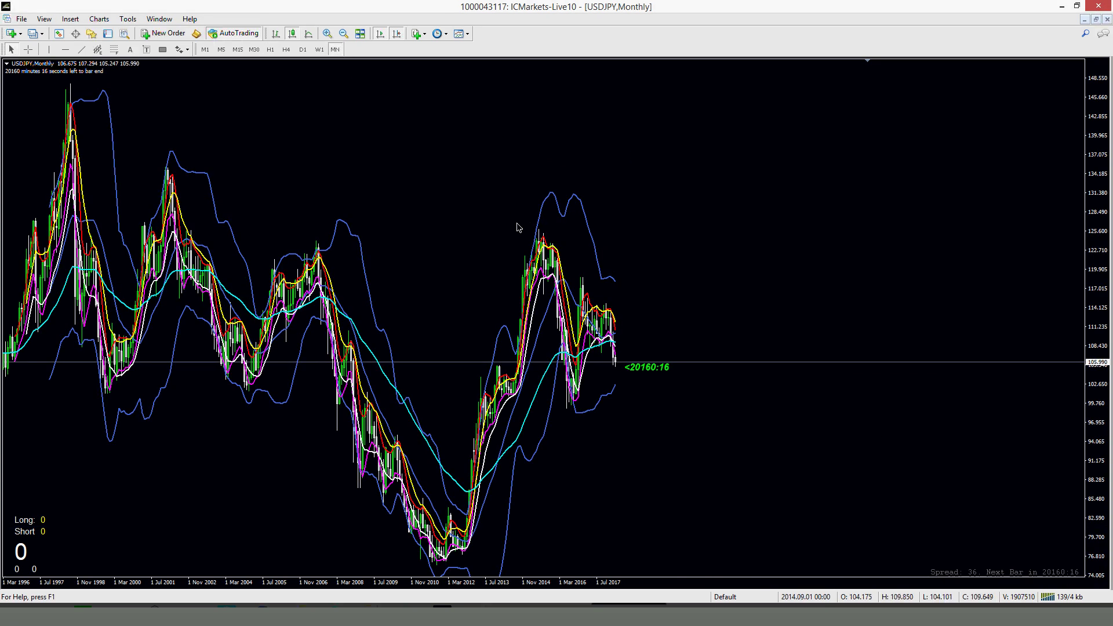
left_click(328, 34)
left_click(328, 34)
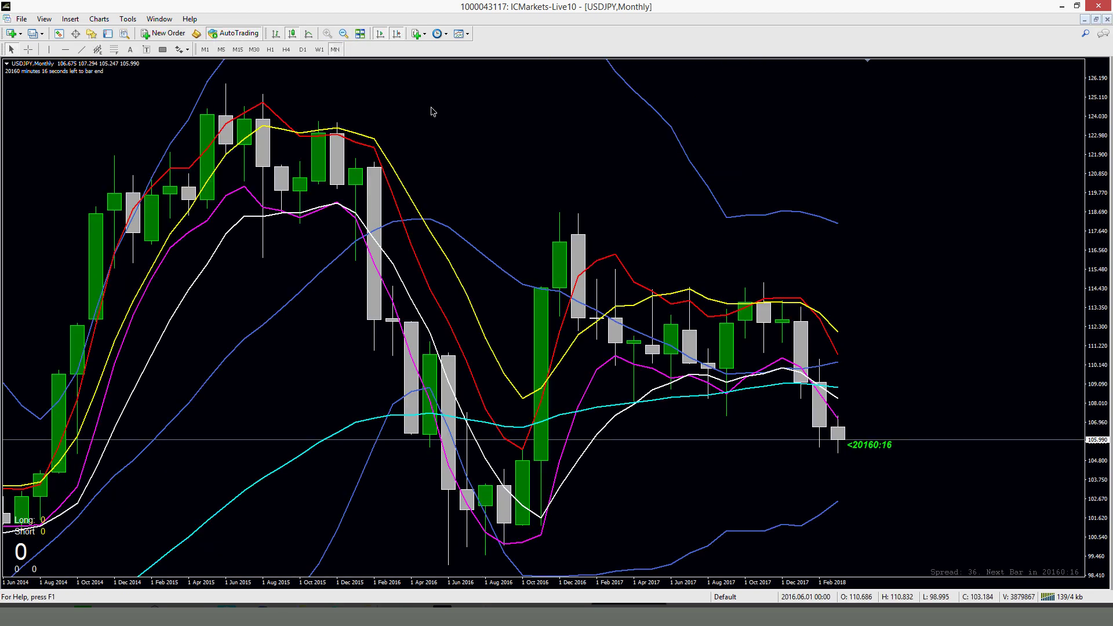
left_click(344, 33)
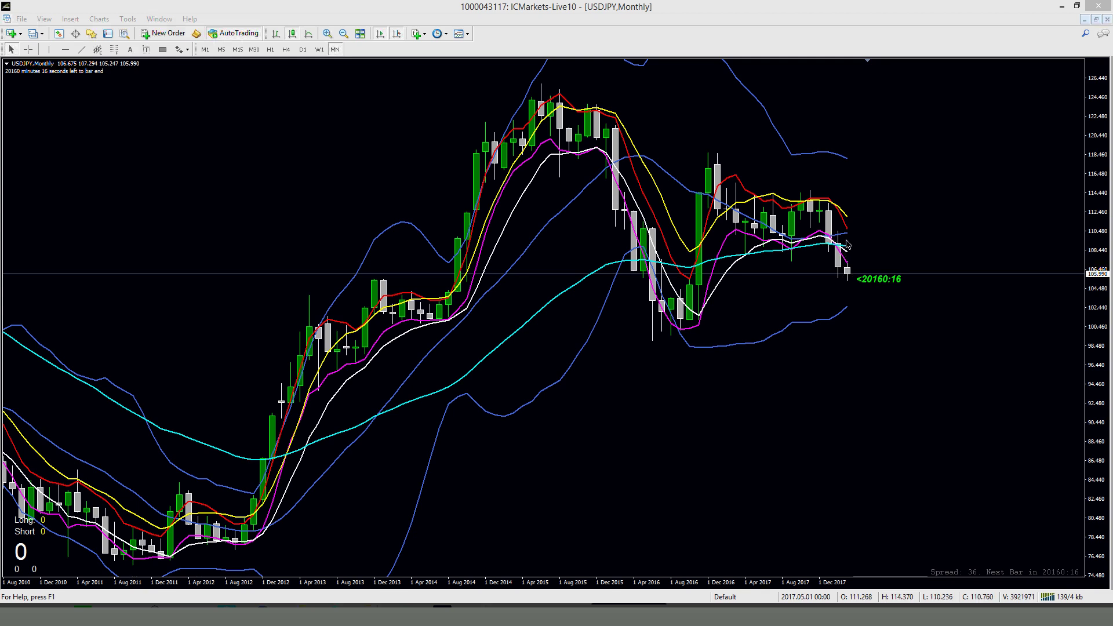
key("plus")
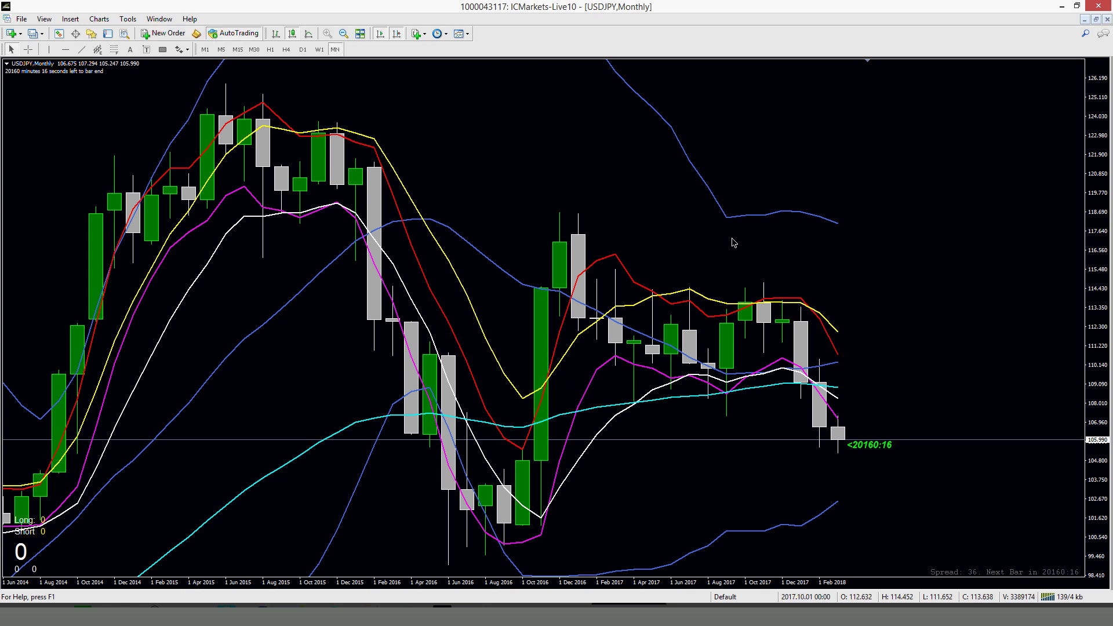
Step: Mark the latest monthly candles with a temporary rectangle and remove it again
left_click(168, 52)
left_click_drag(782, 281, 828, 399)
mouse_move(780, 284)
left_mouse_down()
mouse_move(799, 285)
mouse_move(782, 283)
left_mouse_up()
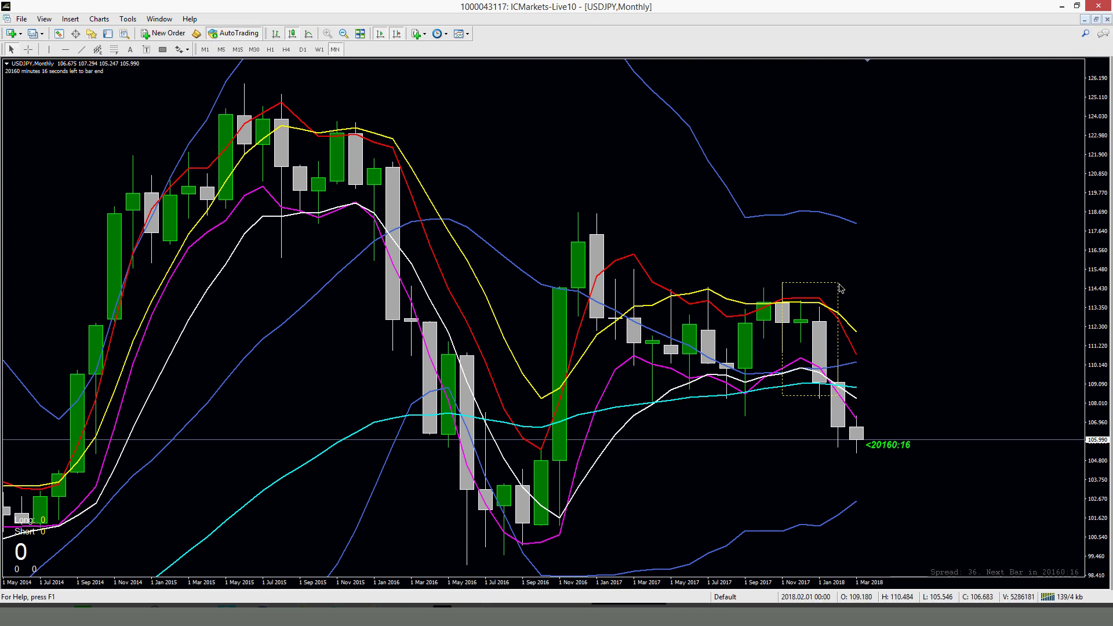
key("Delete")
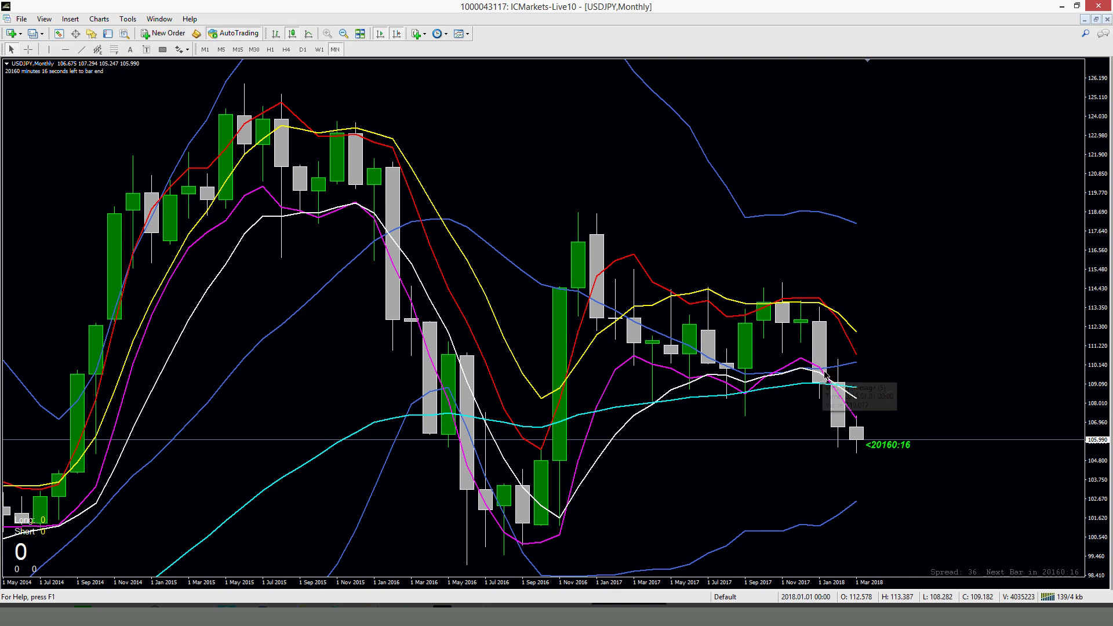
Step: Set the USDJPY chart to the weekly timeframe and examine the latest candles against the Bollinger Bands
left_click(319, 50)
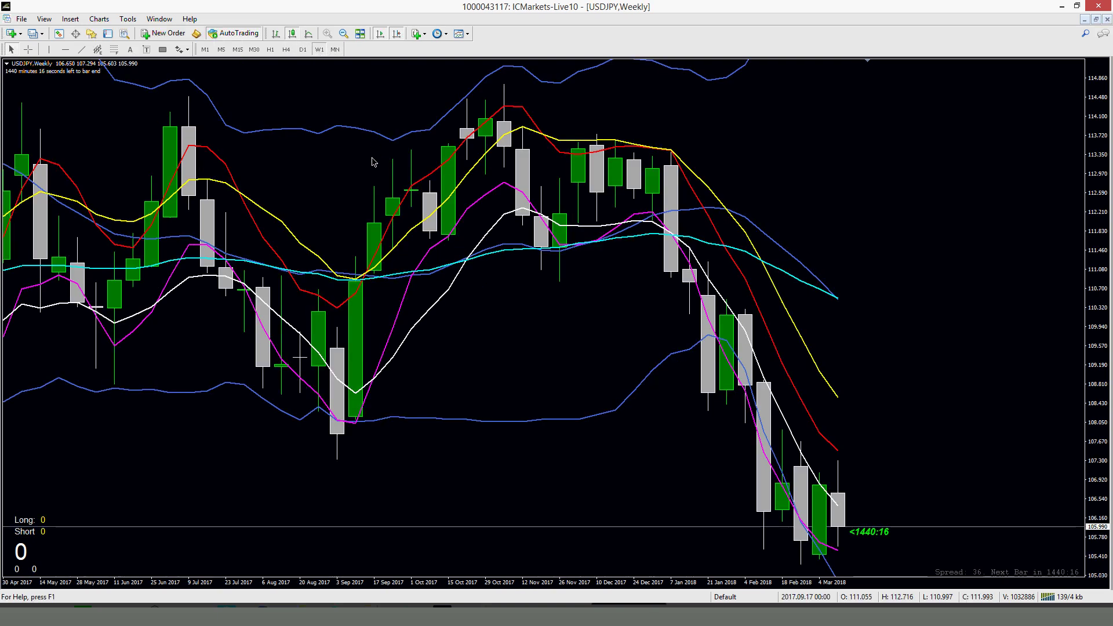
left_click(344, 33)
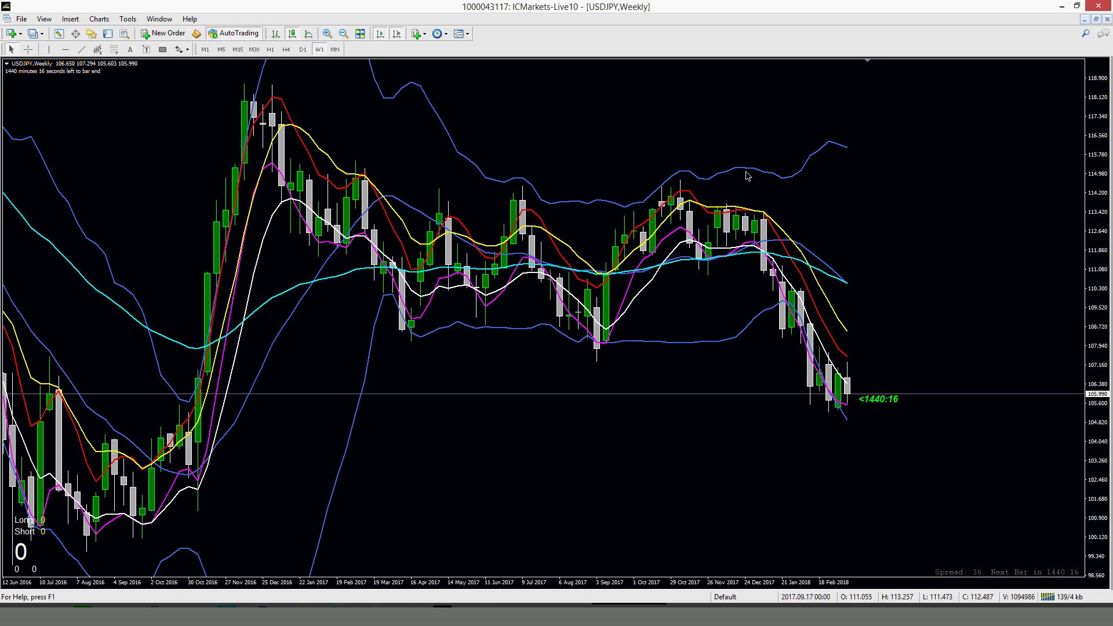
left_click(329, 34)
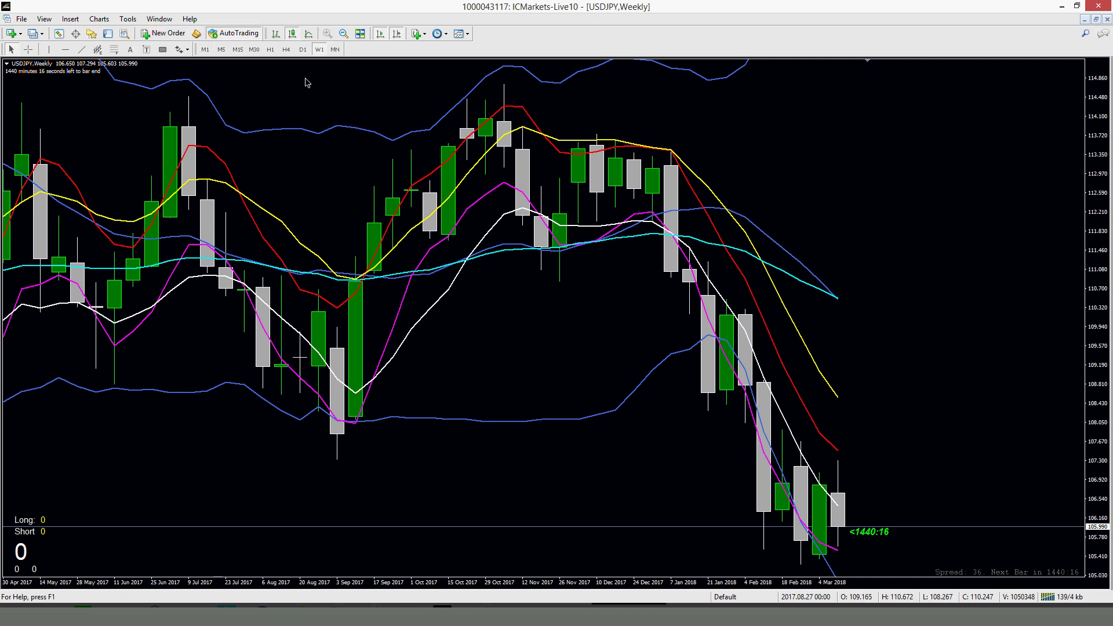
Step: Set the USDJPY chart to the daily timeframe and examine the February and March 2018 candles
left_click(303, 50)
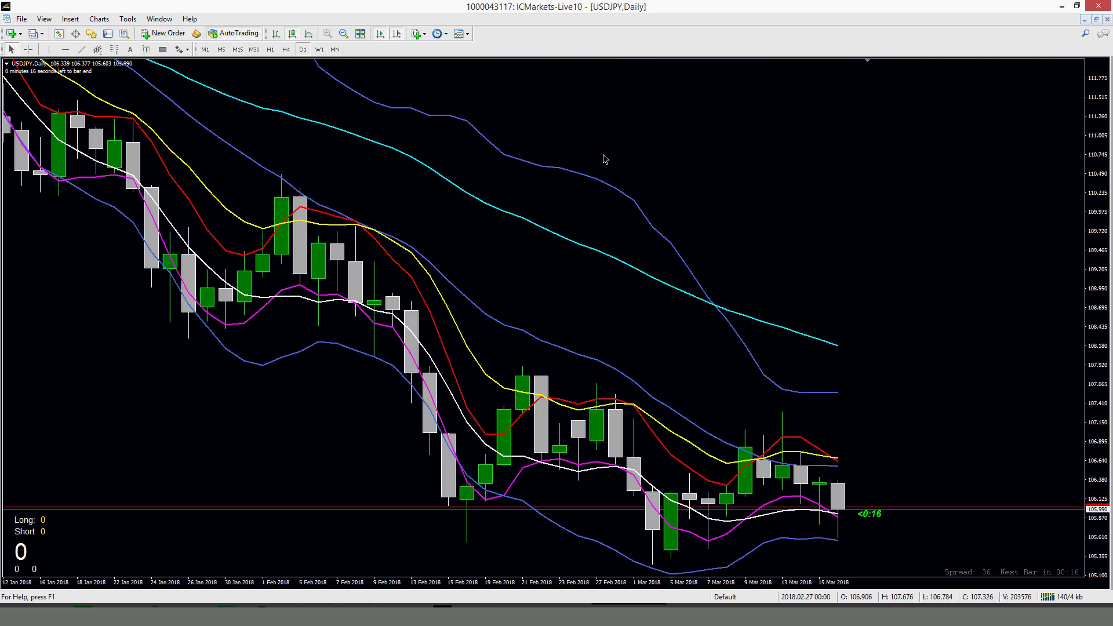
left_click(343, 34)
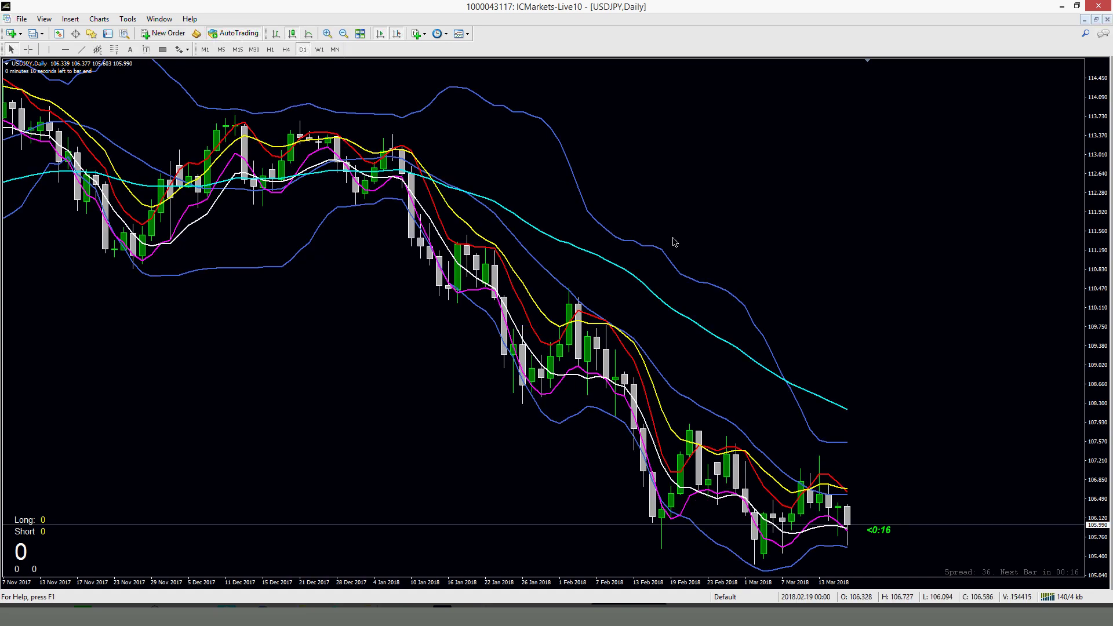
left_click(328, 33)
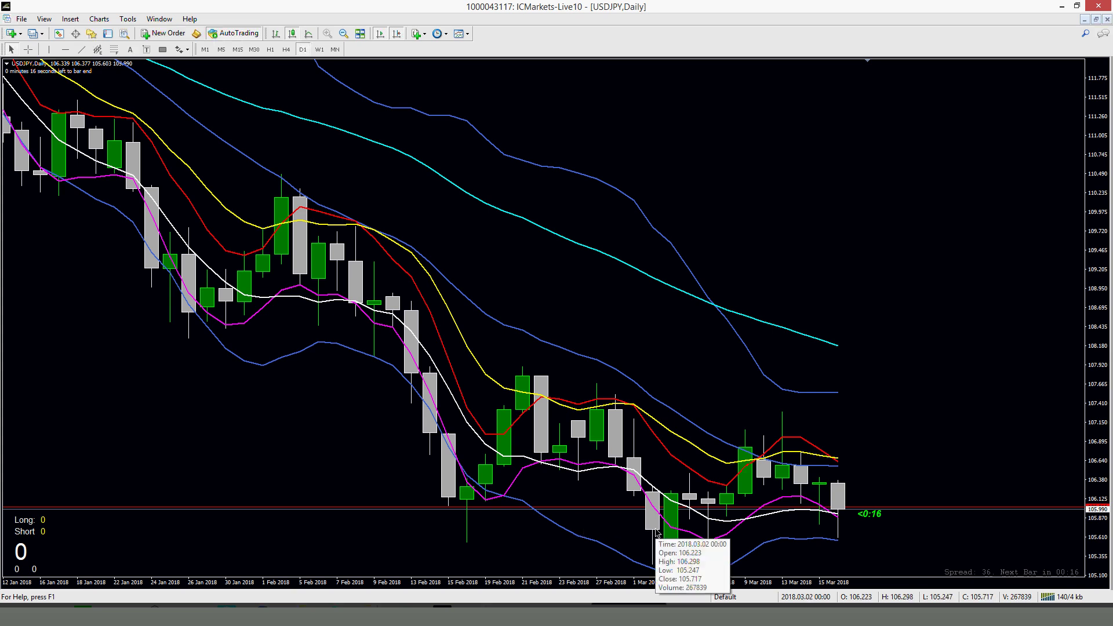
Step: Add a yellow text label reading "MHV / MLV" in the empty area below the daily candles
left_click(146, 50)
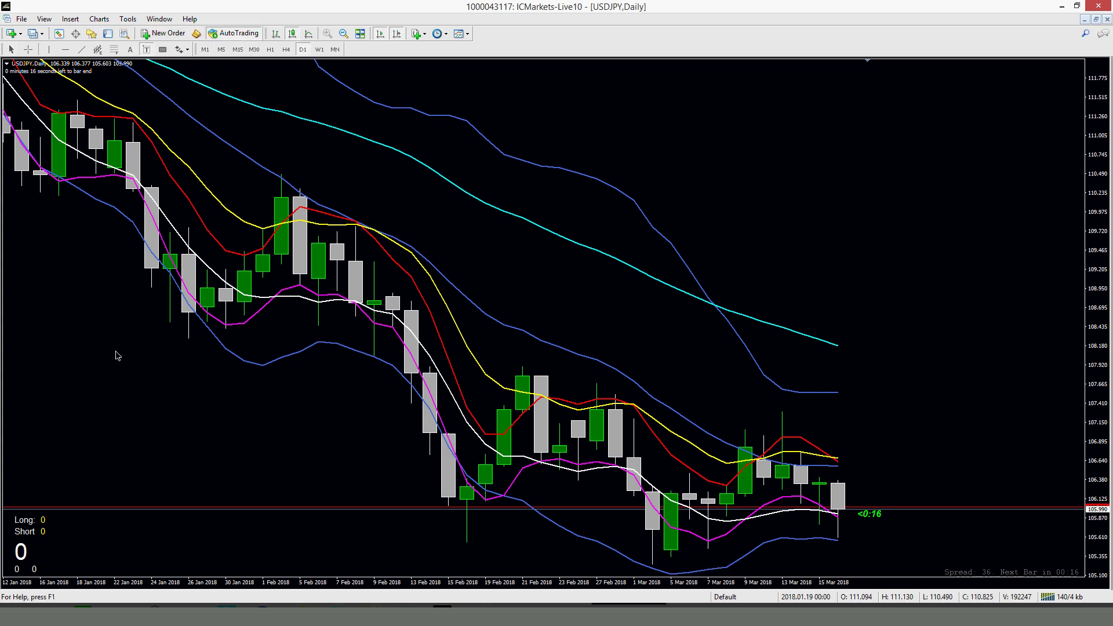
left_click(79, 346)
key("Tab")
type("MHV")
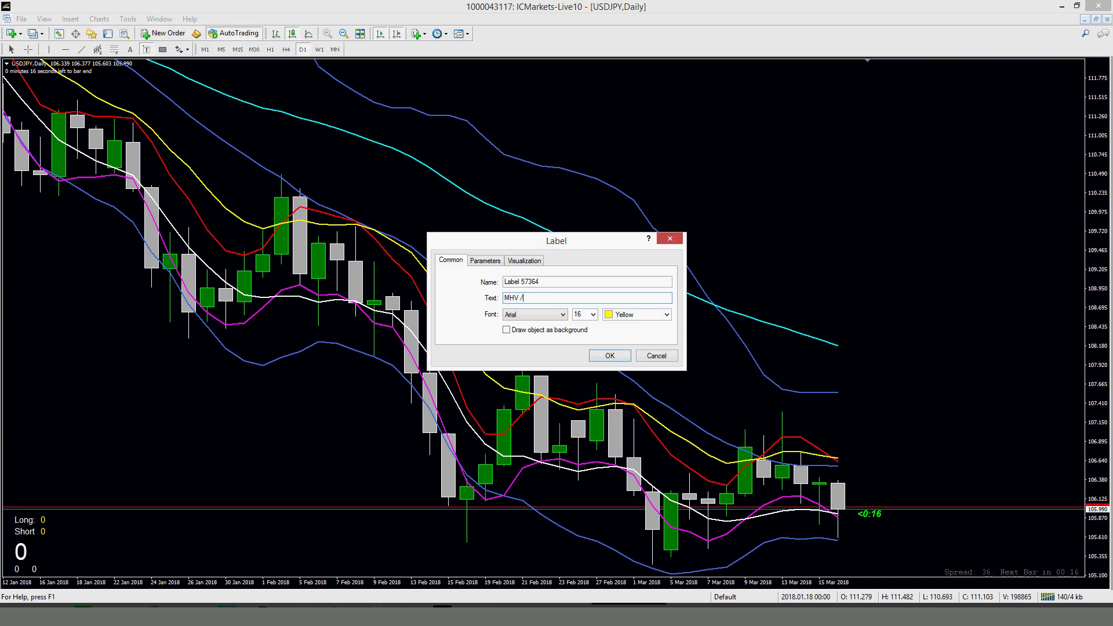
key("Return")
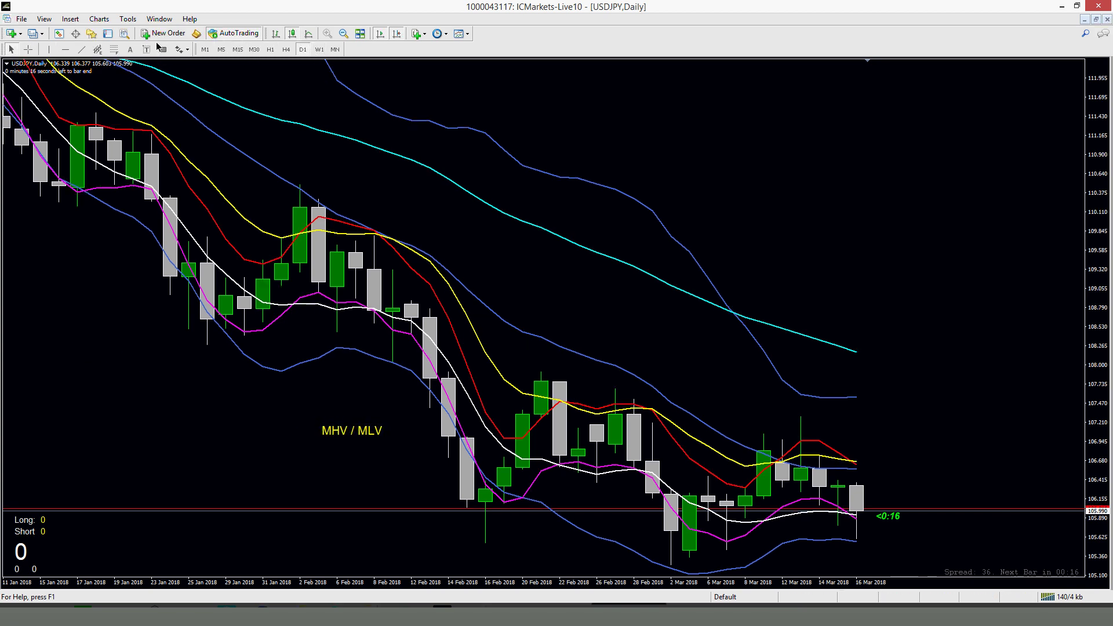
Step: Add a text label reading "1. Extreme" beneath the MHV / MLV heading
left_click(326, 460)
key("Tab")
type("1")
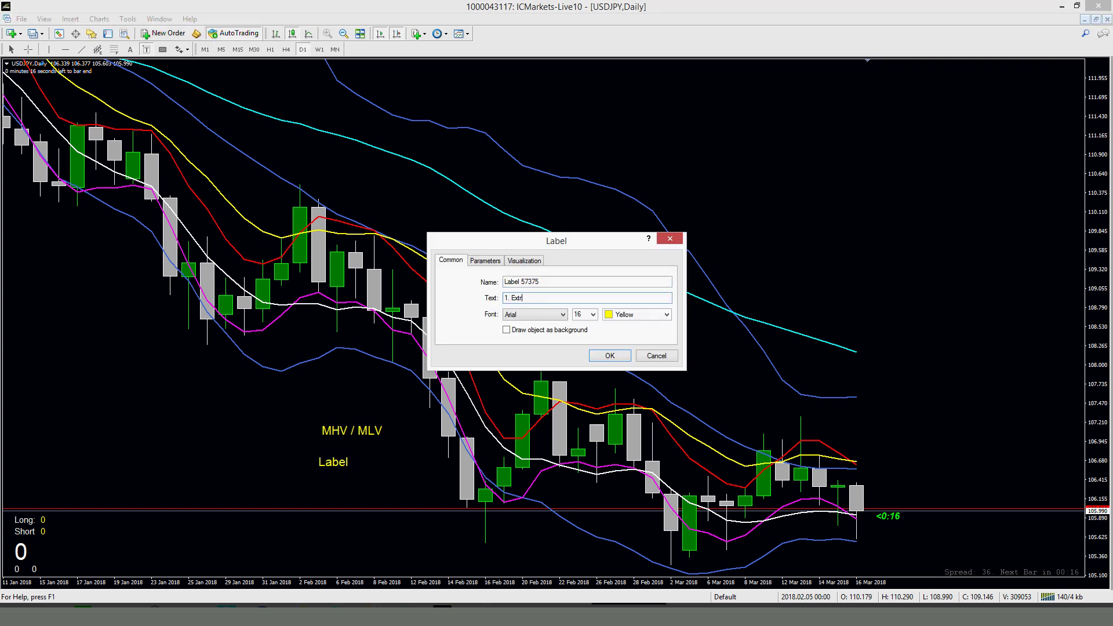
type(". Extreme")
key("Return")
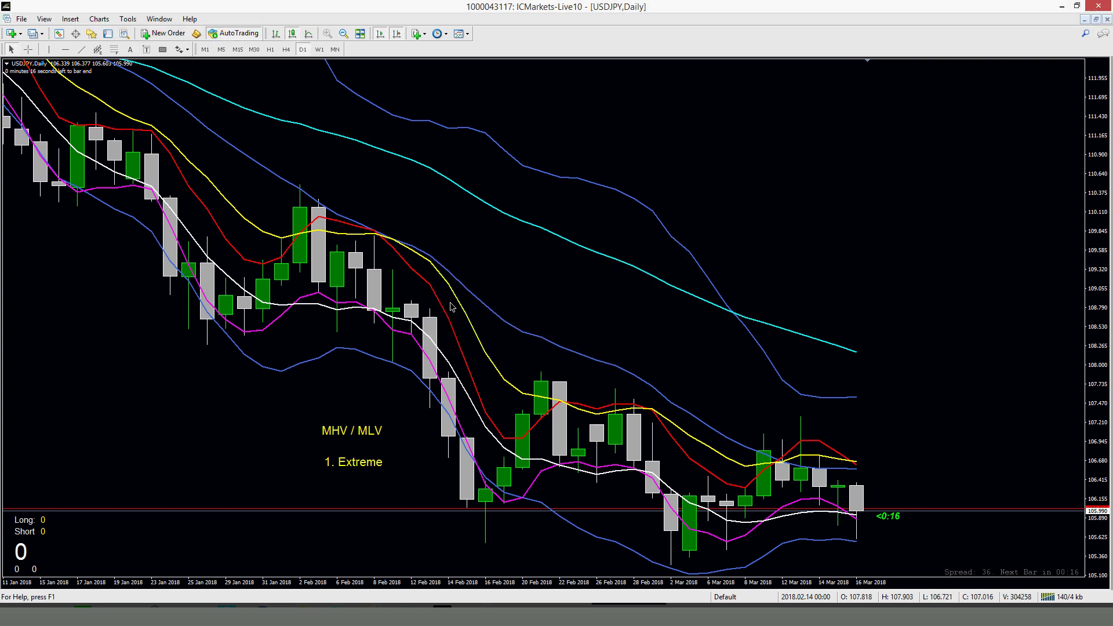
Step: Add a label reading "2. cs that couldnt break bb" and align it directly under the "1. Extreme" note
left_click(146, 49)
left_click(339, 481)
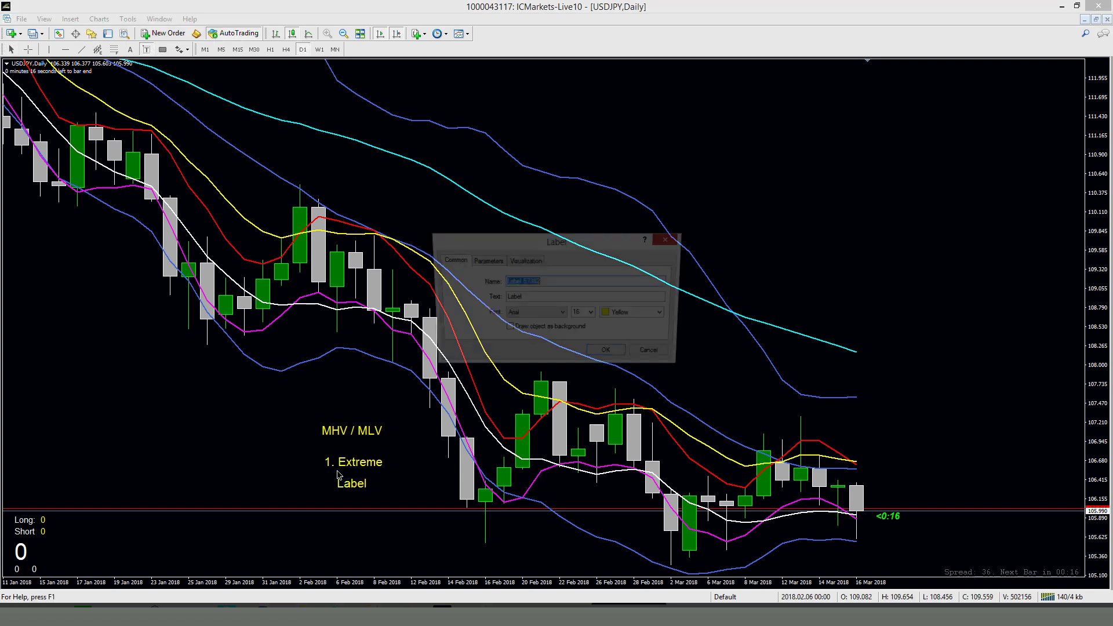
key("Tab")
type("2")
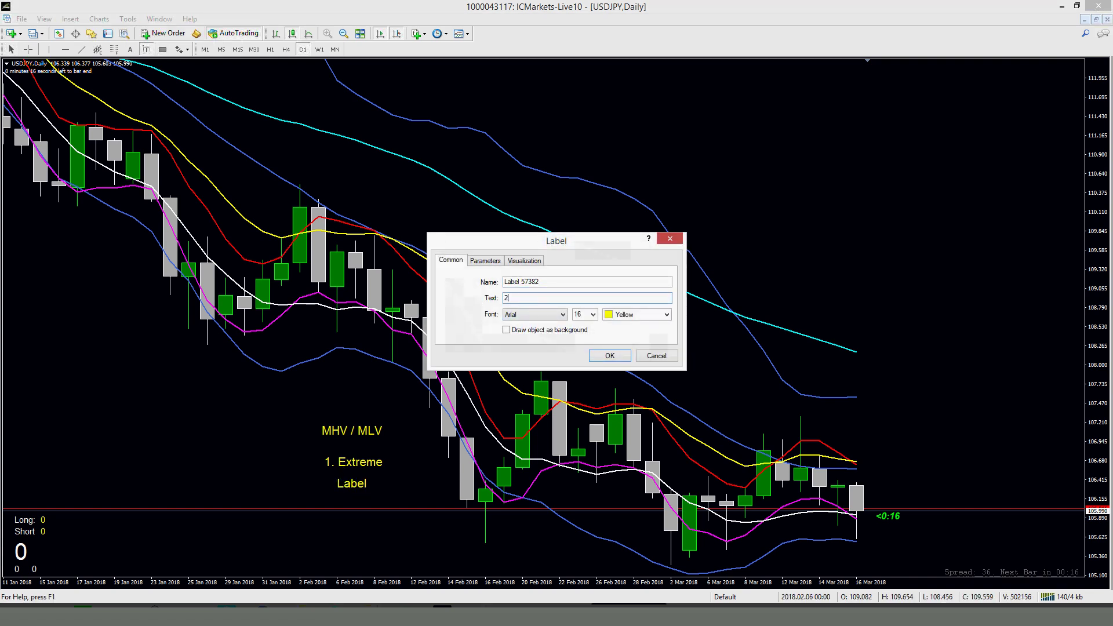
type(". cs that couldnt break bb")
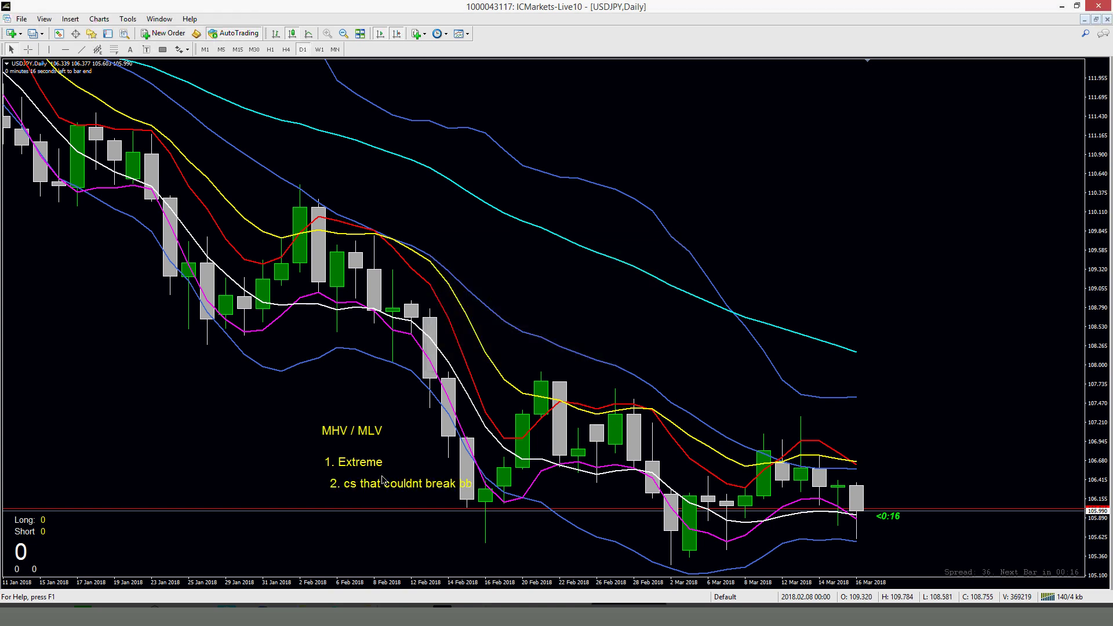
double_click(383, 486)
left_click_drag(332, 481, 328, 477)
double_click(327, 477)
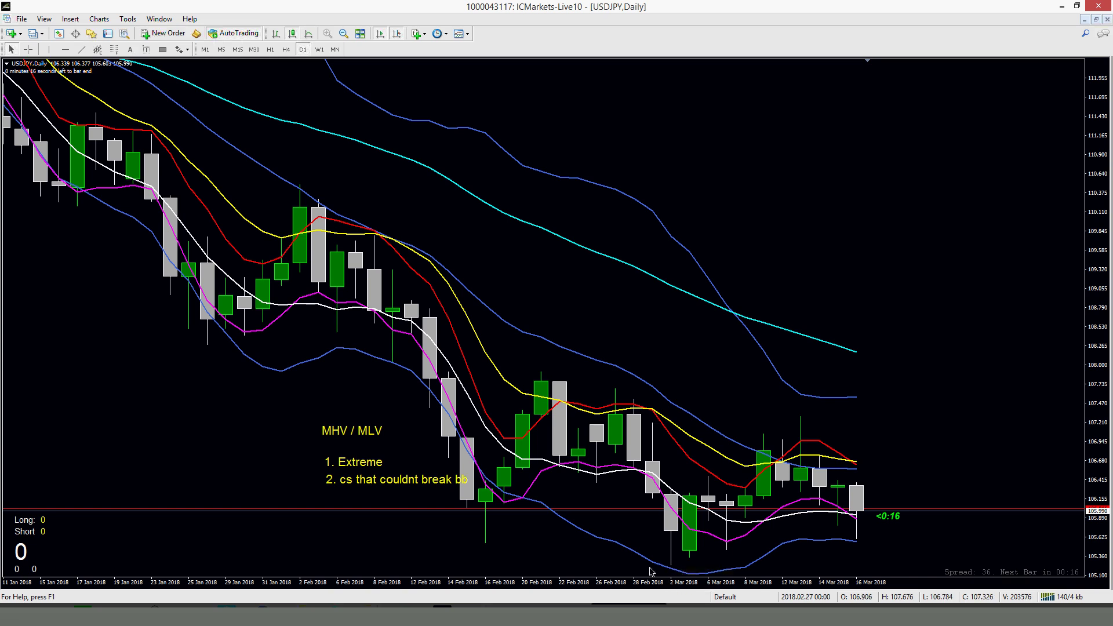
Step: Add a label reading "3. reverse cs" and align it directly under the second note
left_click(146, 50)
left_click(325, 499)
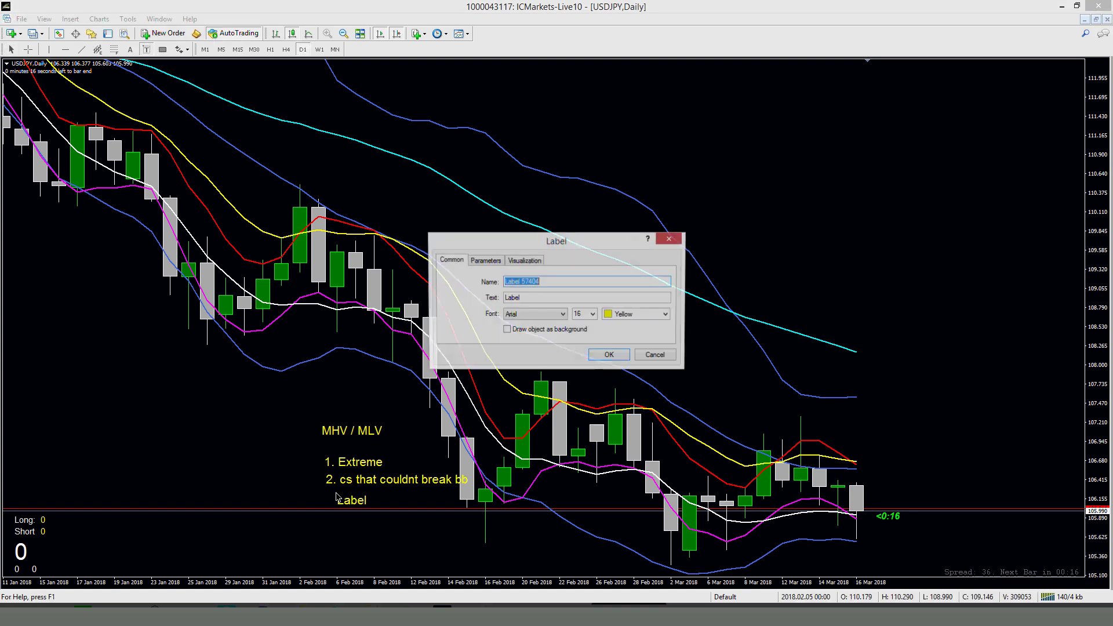
double_click(520, 299)
type("3. reverse ")
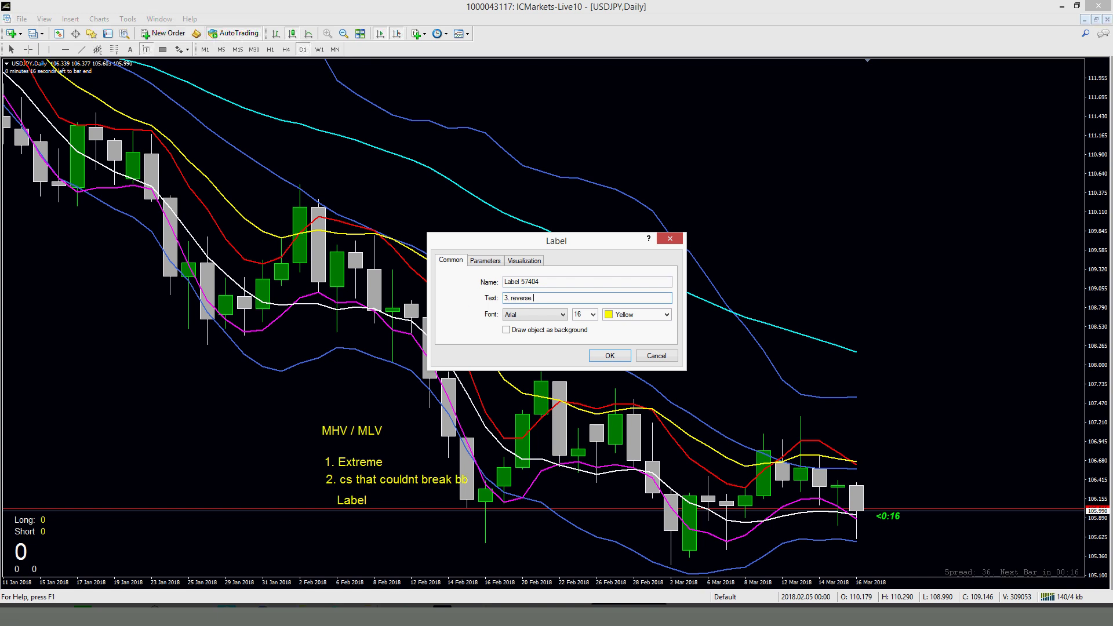
type("cs")
key("Return")
double_click(364, 503)
left_click_drag(331, 498, 326, 492)
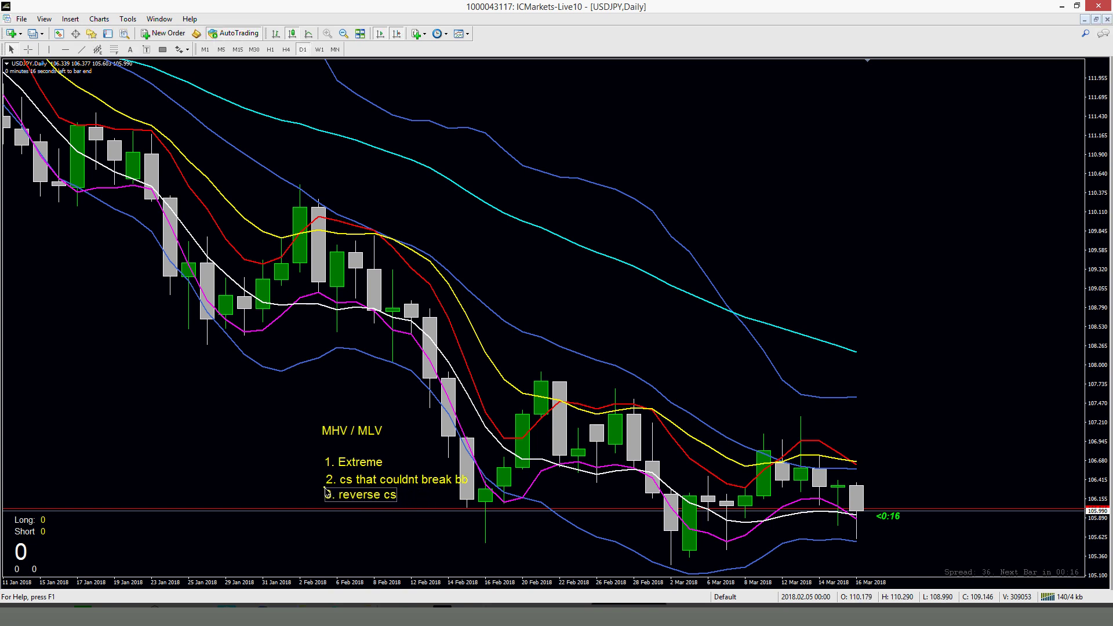
double_click(328, 493)
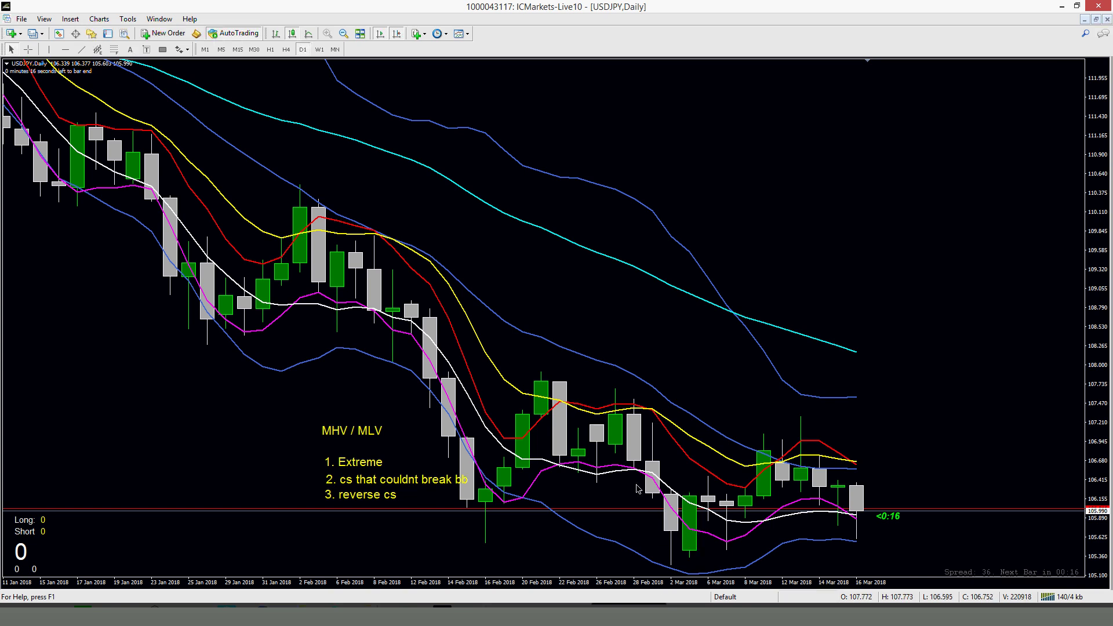
Step: Place a horizontal line at the close of the 2 March 2018 candle and set its colour to blue
left_click(679, 534)
right_click(642, 533)
left_click(685, 421)
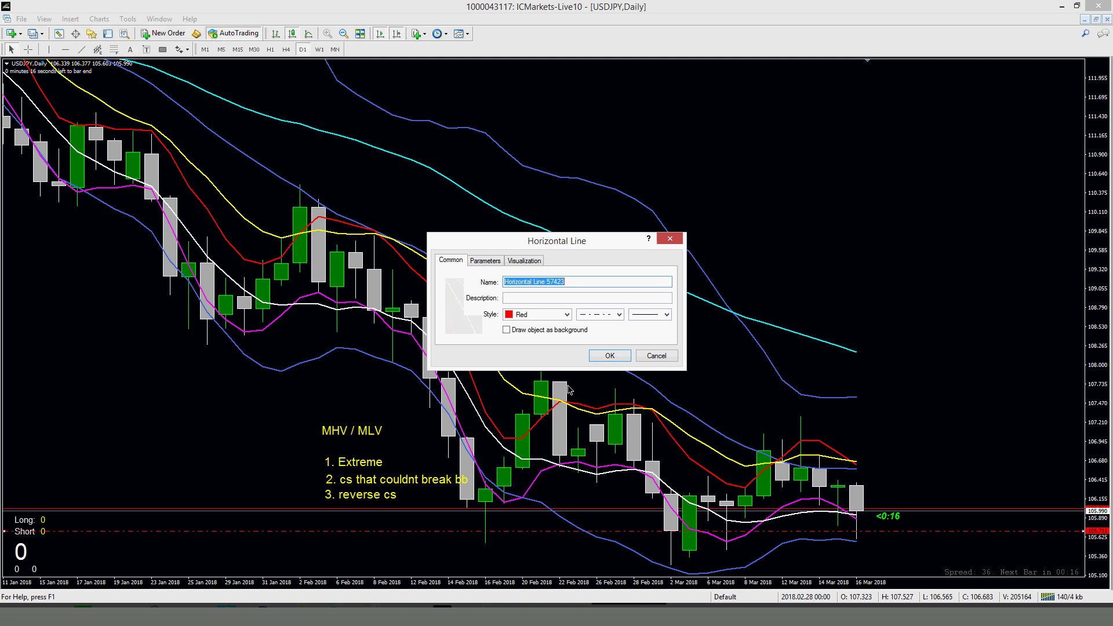
left_click(567, 315)
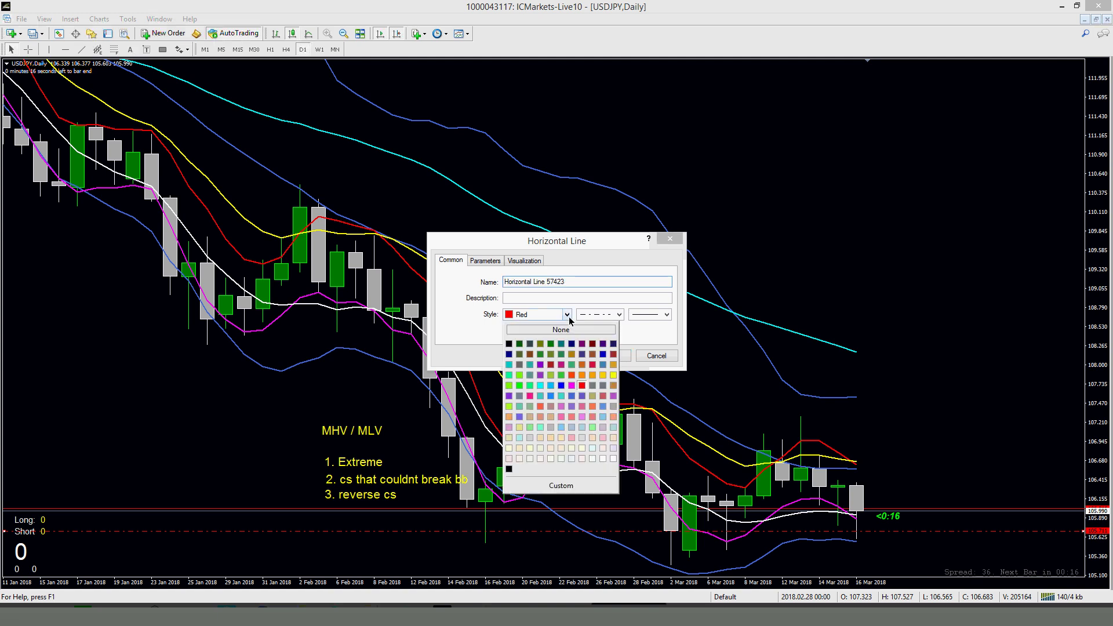
left_click(551, 396)
left_click(609, 355)
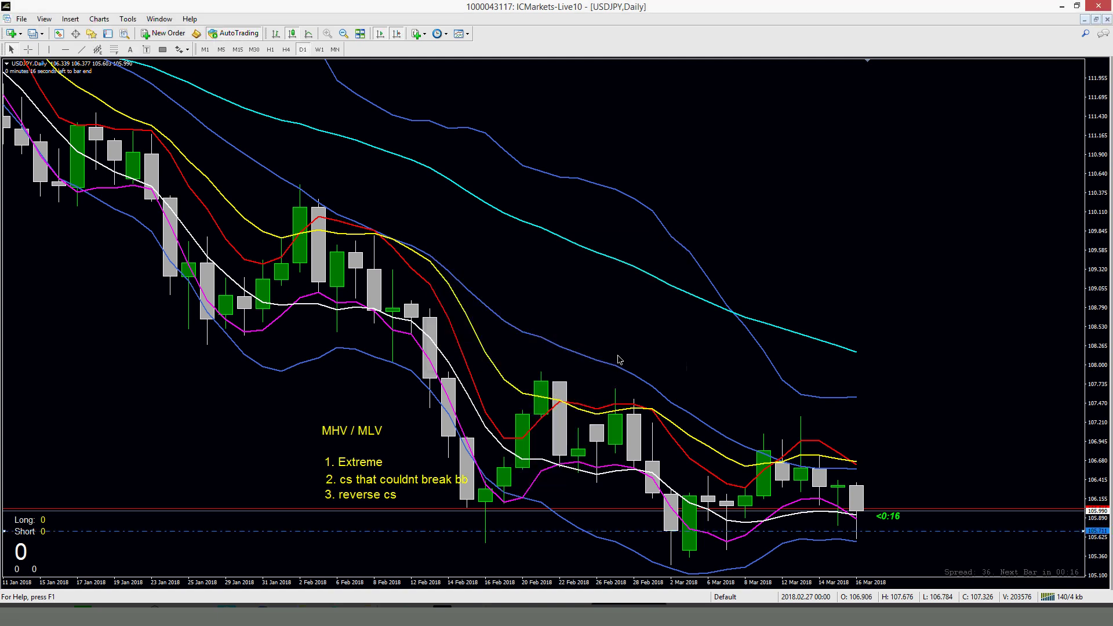
Step: Change the blue horizontal line's style to solid and give it a thicker width
right_click(543, 542)
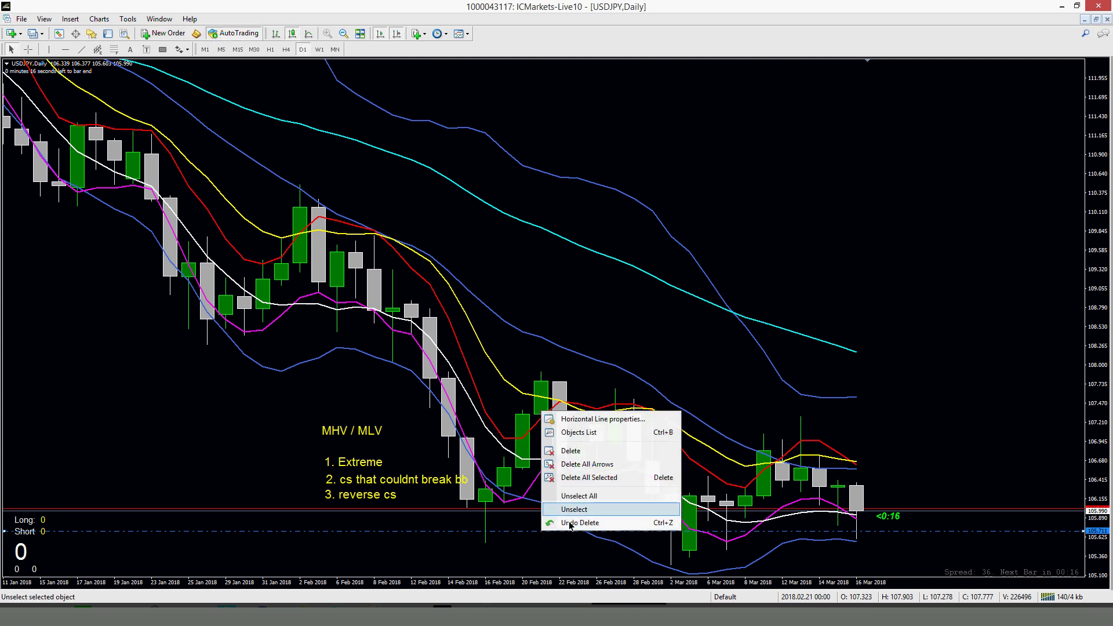
left_click(613, 420)
left_click(606, 316)
left_click(660, 316)
left_click(660, 316)
left_click(656, 335)
left_click(615, 356)
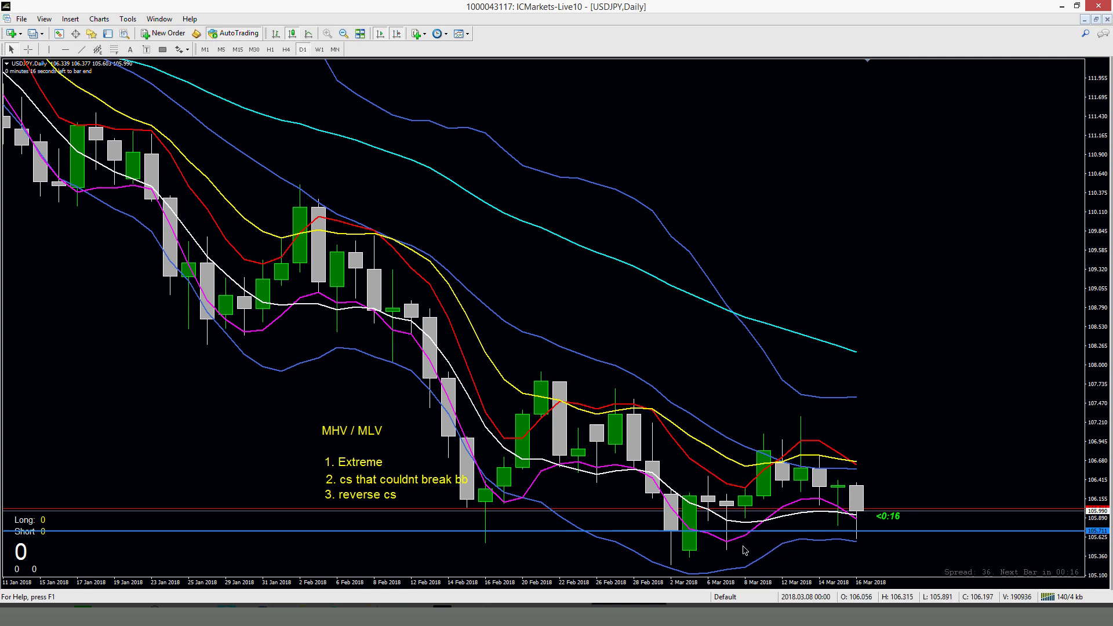
Step: Add a label reading "4. retest cs" and align it directly under the "3. reverse cs" note
left_click(146, 49)
left_click(338, 511)
double_click(512, 298)
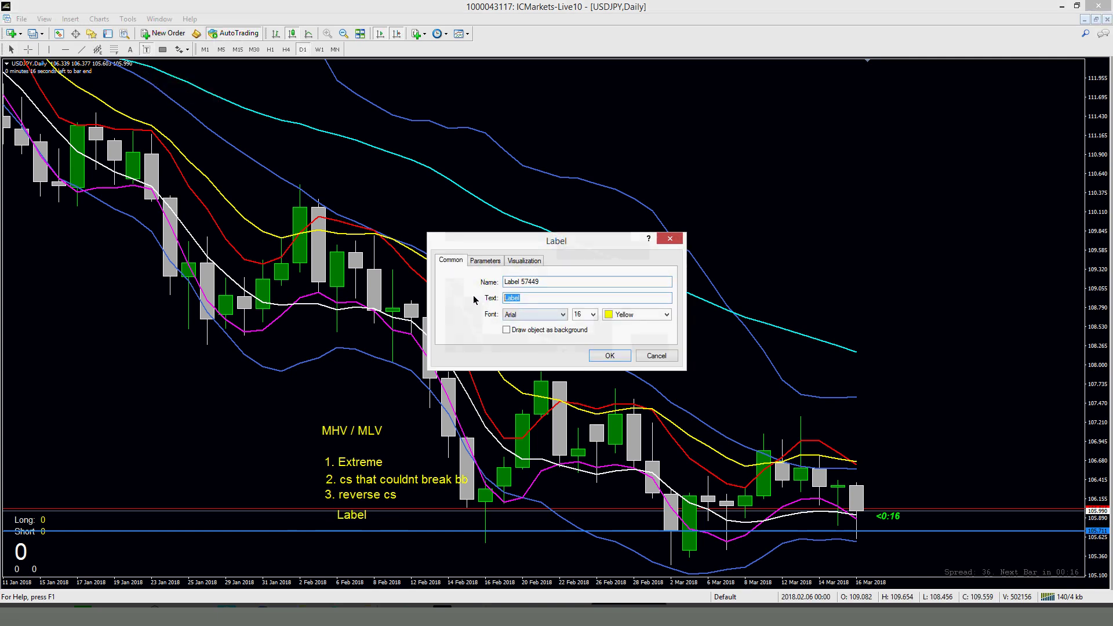
type("4. retest cs")
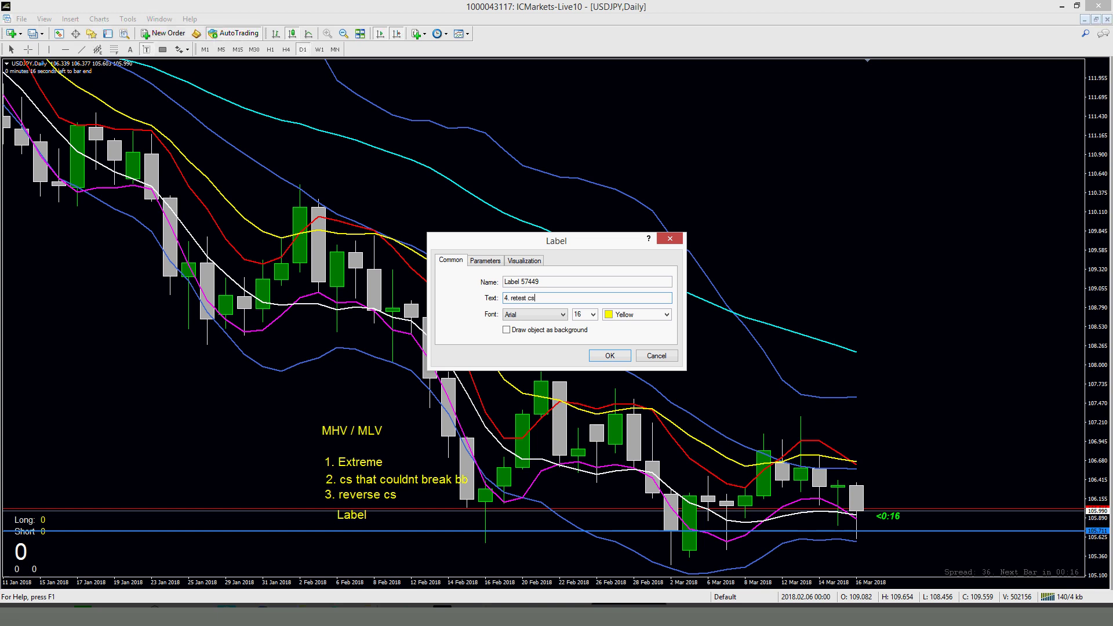
key("Return")
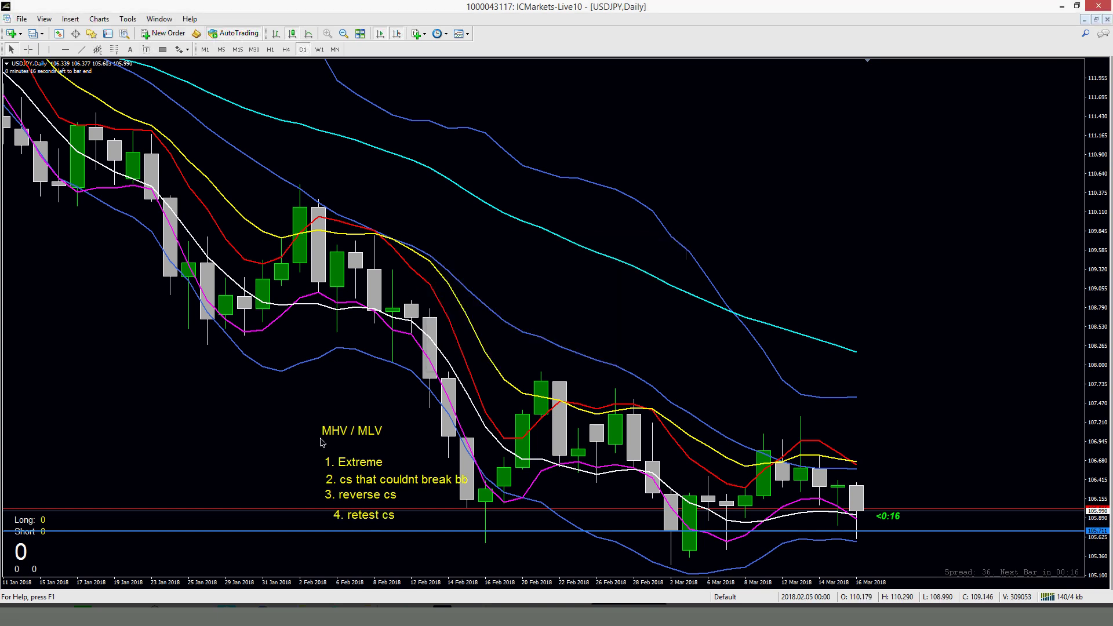
double_click(360, 518)
mouse_move(360, 518)
left_mouse_down()
mouse_move(371, 517)
mouse_move(352, 514)
left_mouse_up()
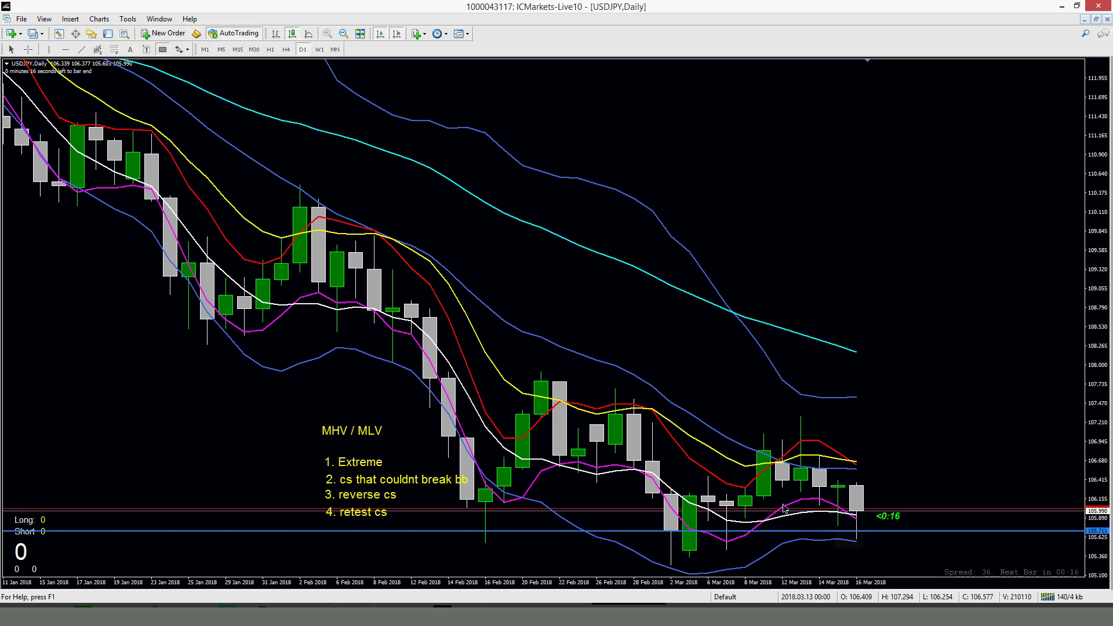
Step: Draw two small rectangles on the daily chart, around the latest candle's lower wick and around the end of the cyan moving average
left_click_drag(838, 523, 870, 551)
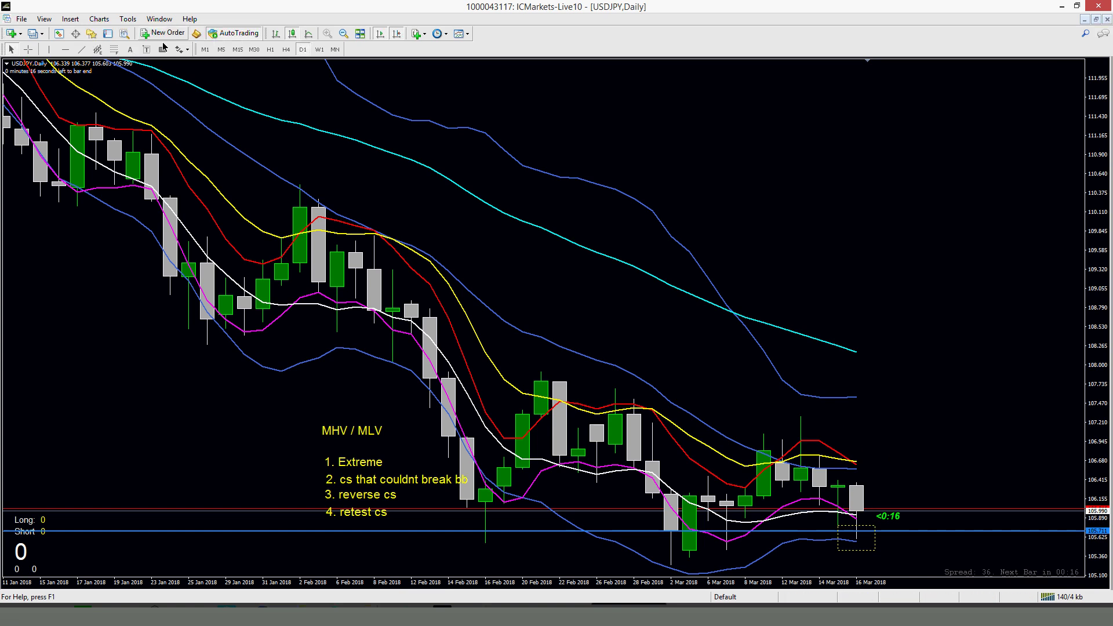
left_click_drag(837, 335, 869, 363)
Step: Compare the weekly, daily and H4 charts to examine the latest candles against the marked rectangles and the blue line
left_click(319, 50)
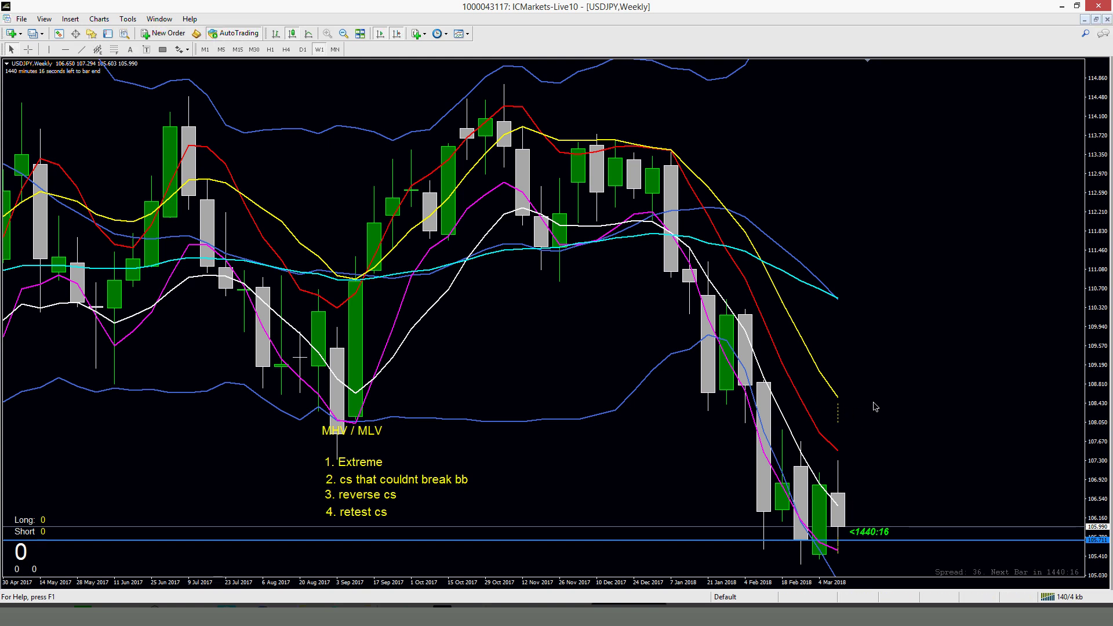
left_click(303, 49)
left_click(320, 51)
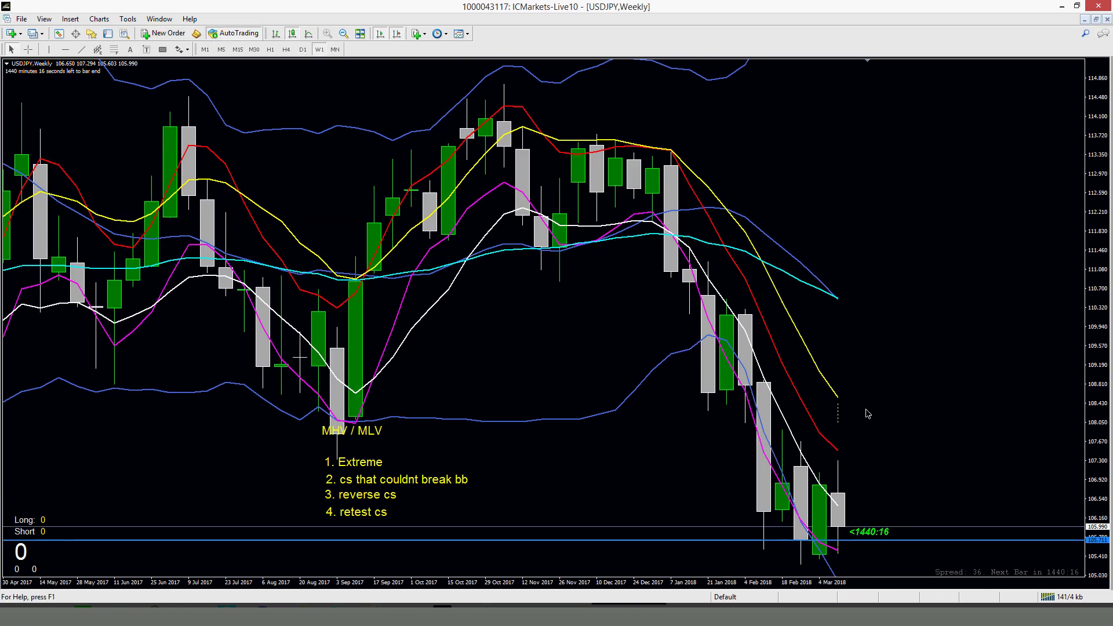
left_click(303, 50)
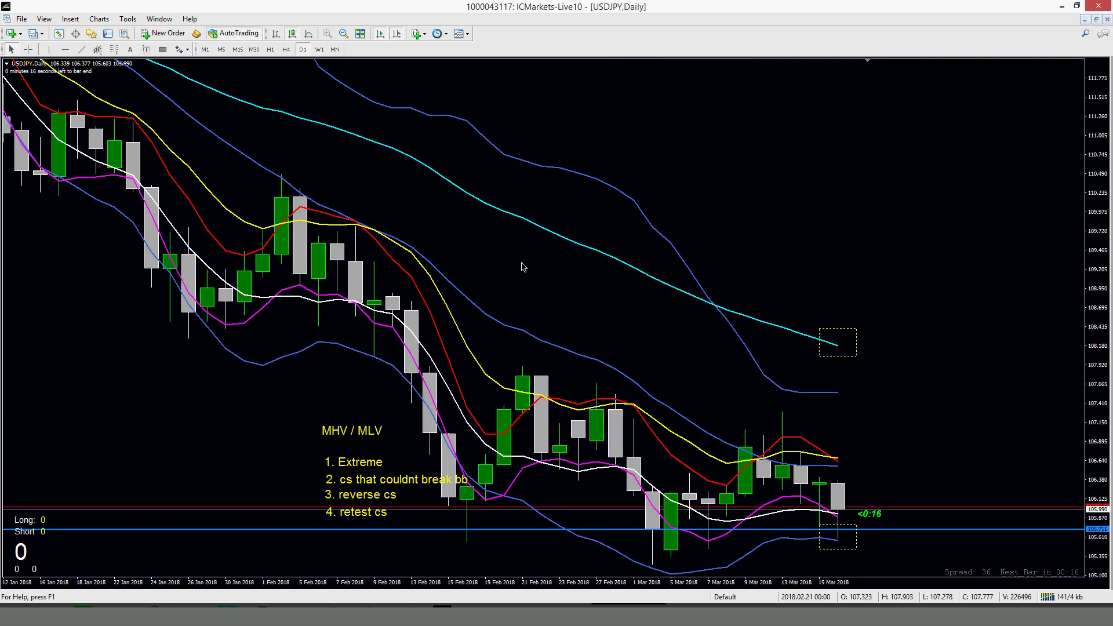
left_click(285, 49)
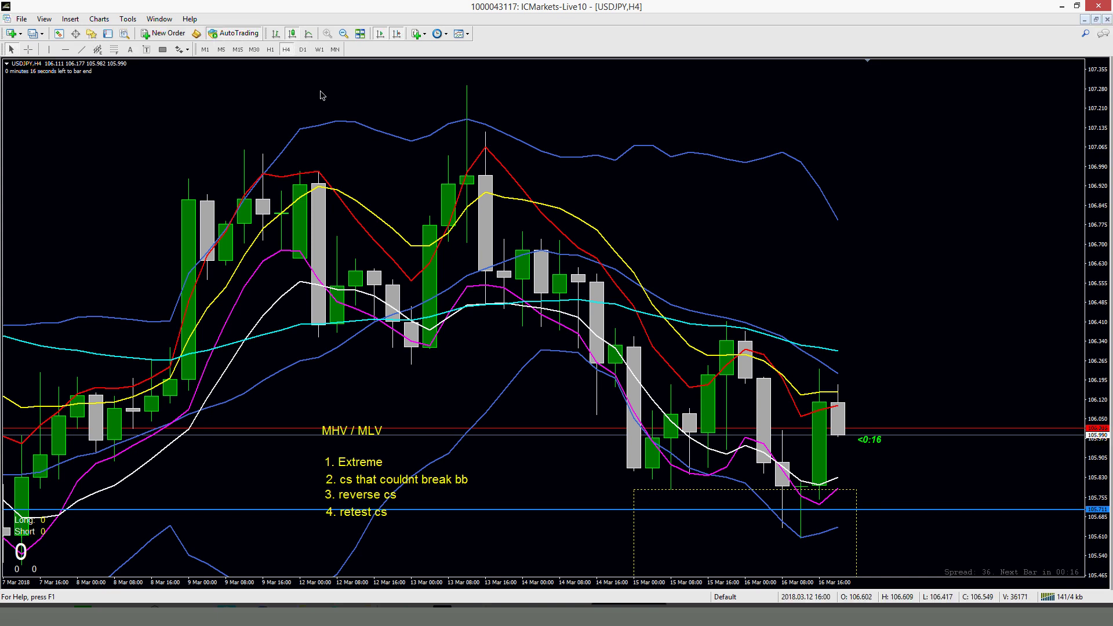
scroll(249, 110, "up", 1)
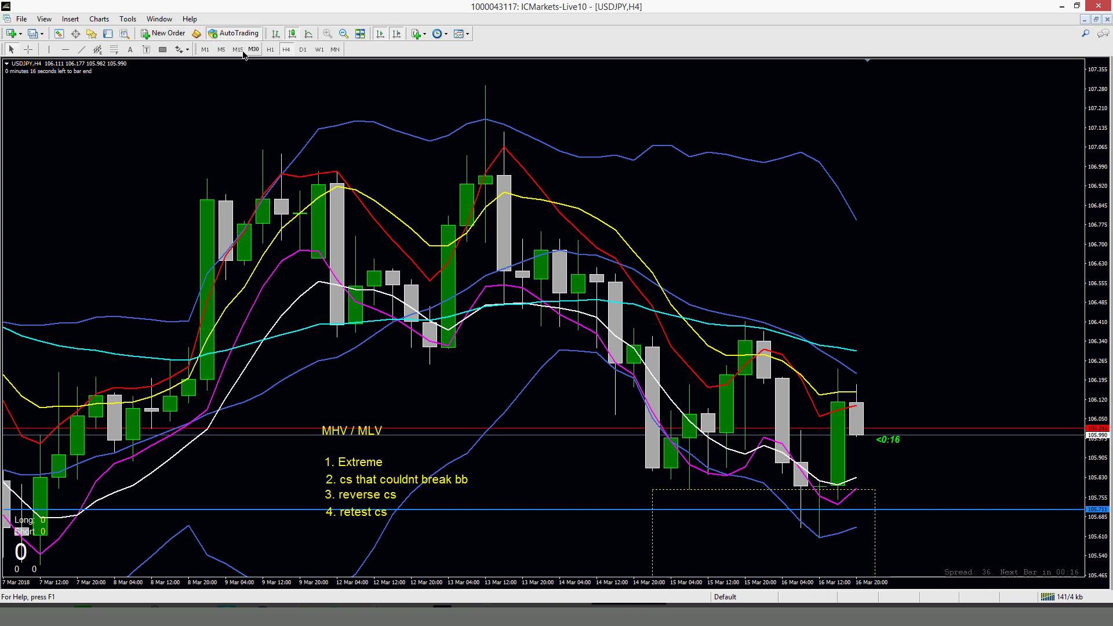
Step: Place a second blue horizontal line on the H1 chart at about 105.884, near the open of the 16 March drop
left_click(271, 49)
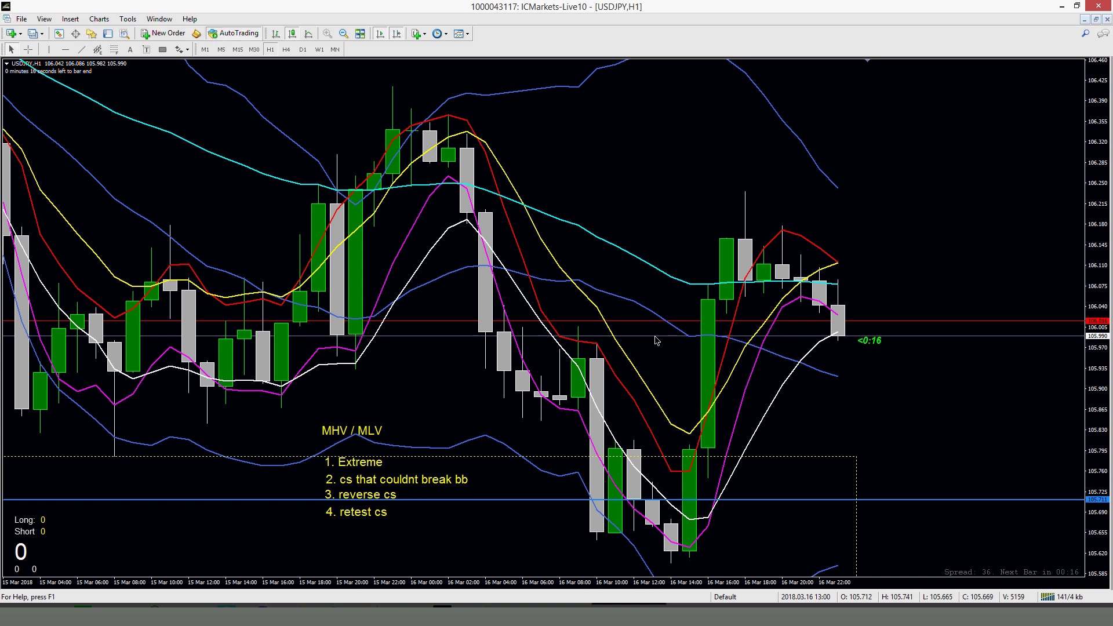
left_click(344, 33)
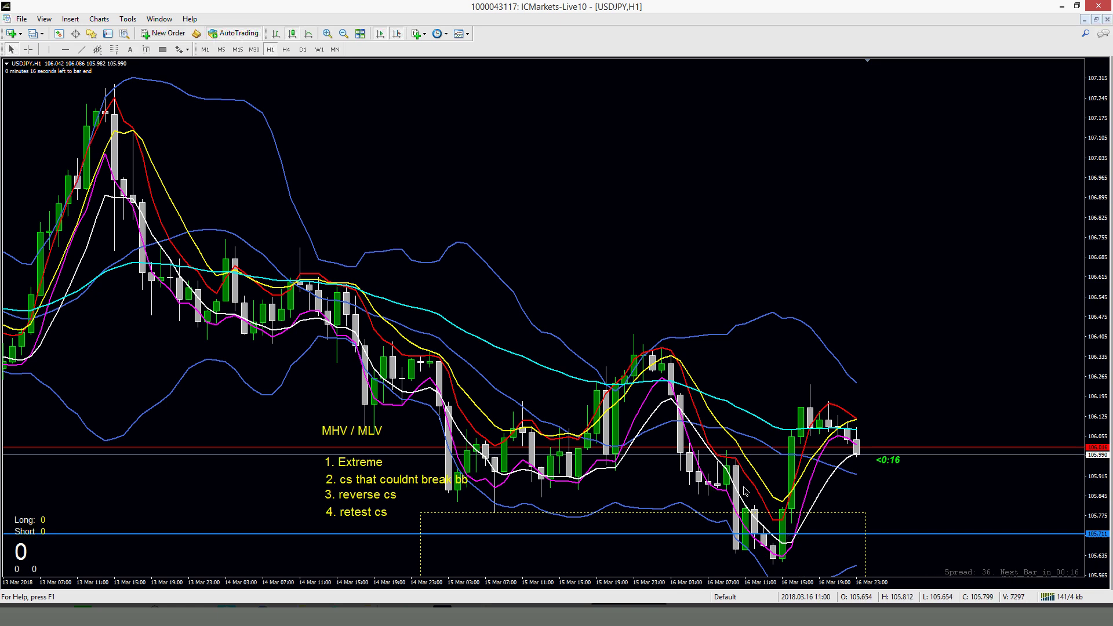
mouse_move(544, 442)
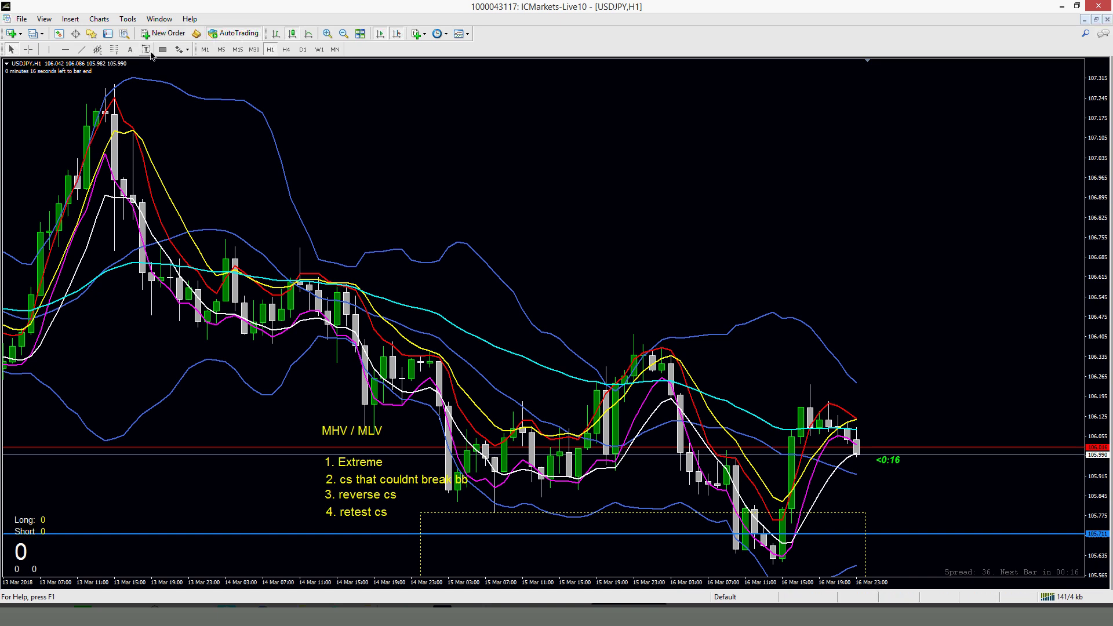
left_click(736, 487)
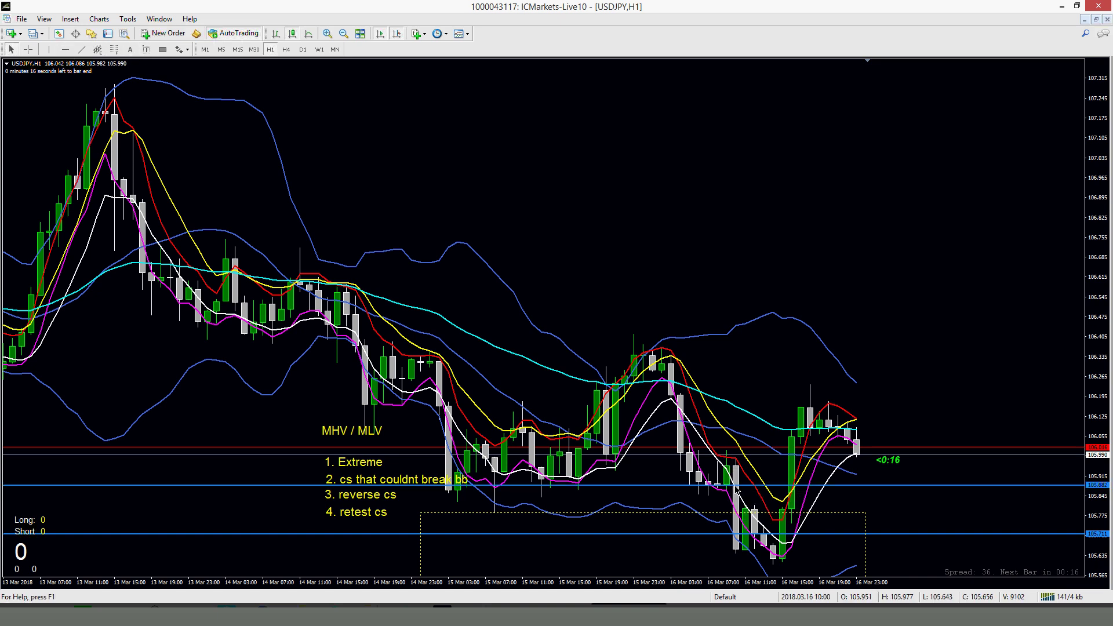
left_click_drag(745, 489, 772, 488)
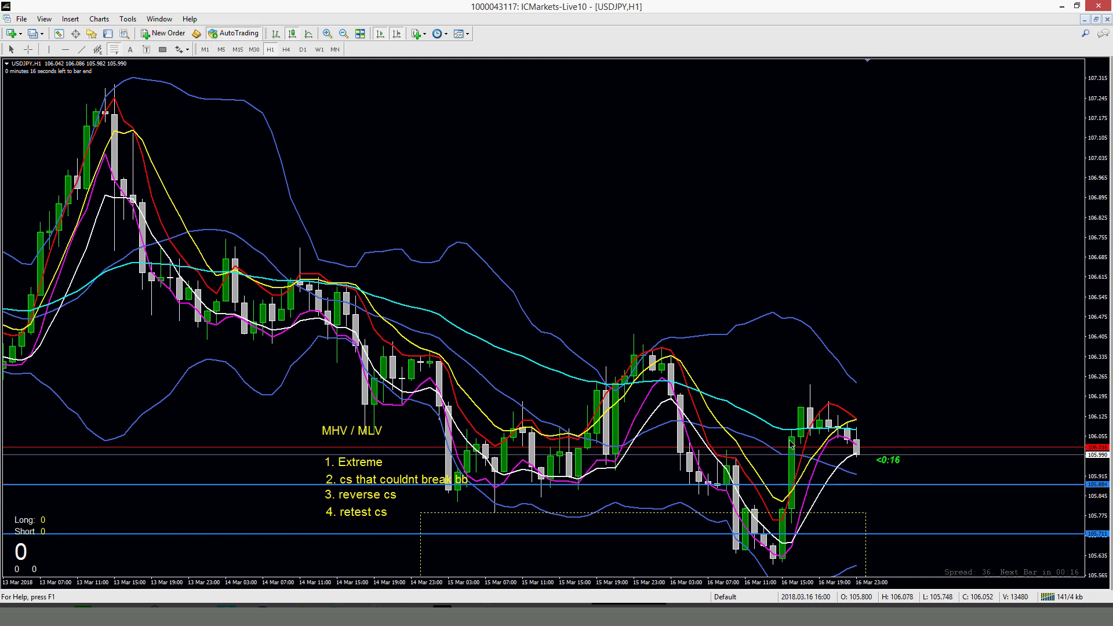
Step: Draw a Fibonacci retracement from the 16 March 16:00 candle's close down to the swing low and set its level colour to DodgerBlue
mouse_move(793, 443)
left_click_drag(794, 442, 737, 560)
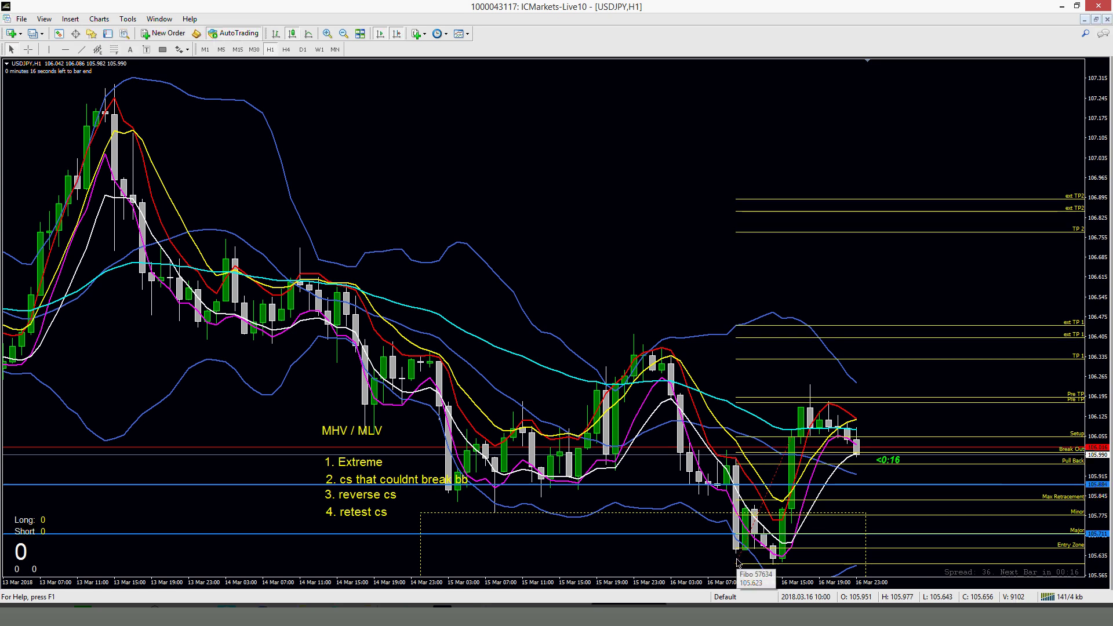
right_click(737, 560)
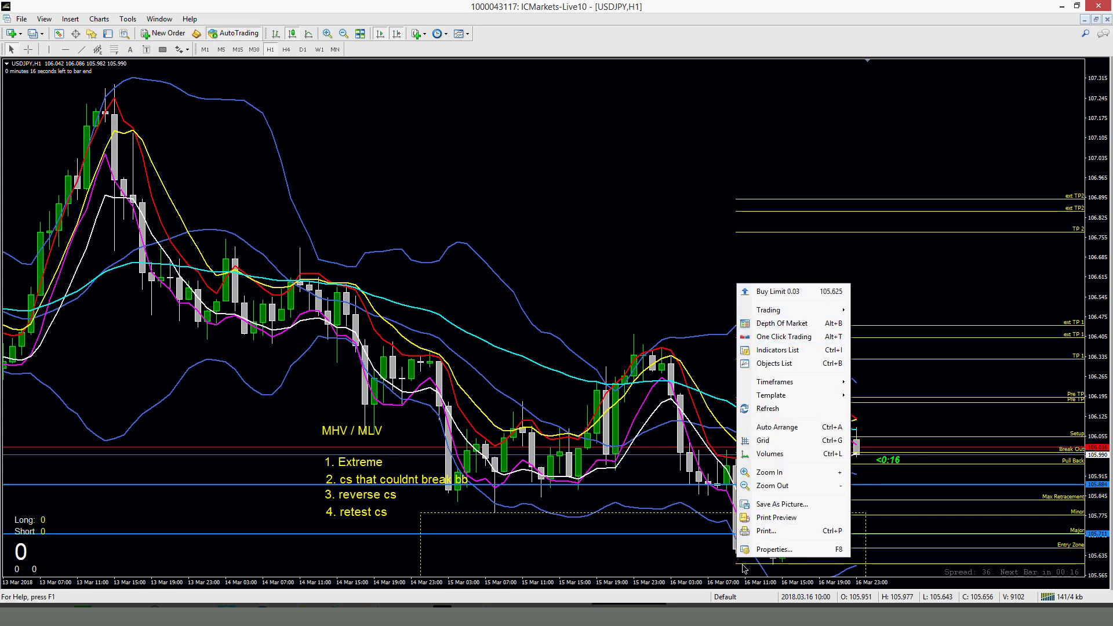
left_click(744, 574)
right_click(755, 561)
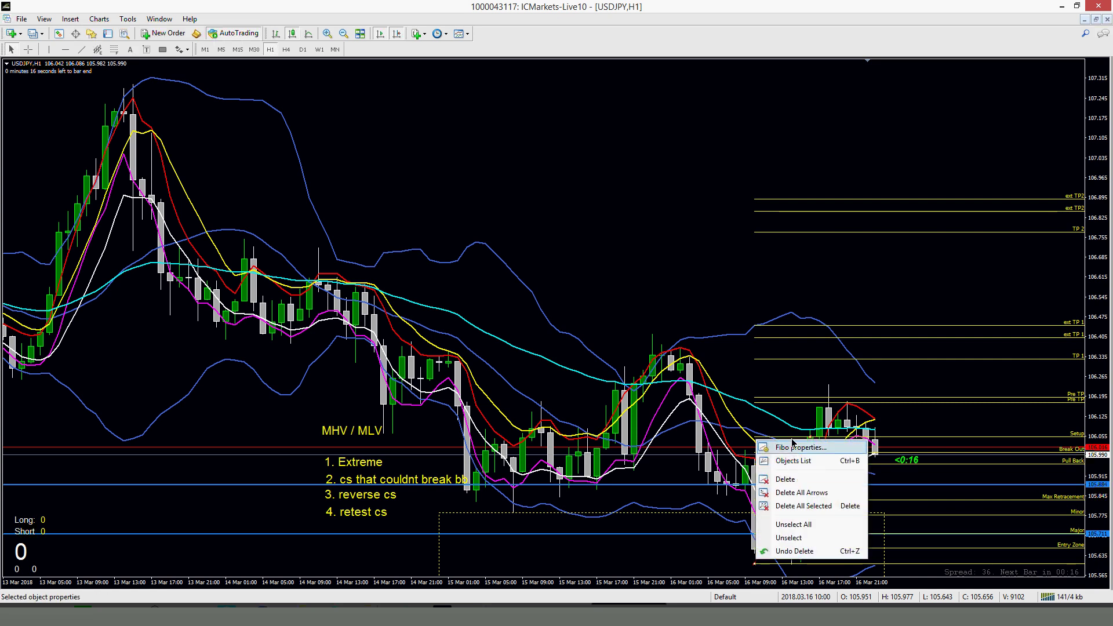
left_click(795, 447)
left_click(566, 330)
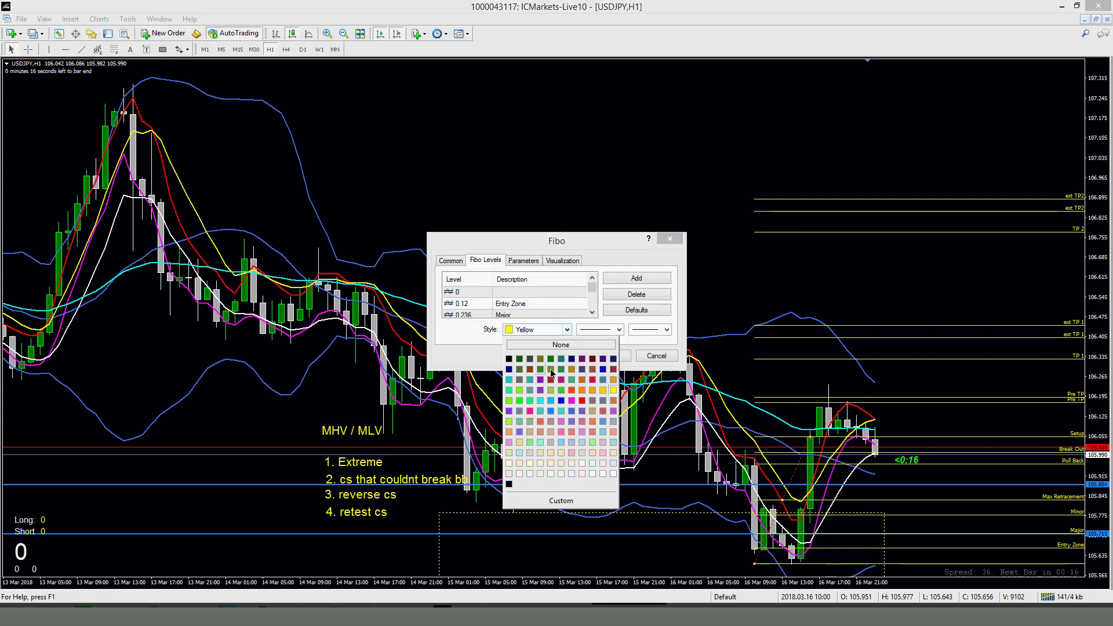
left_click(551, 401)
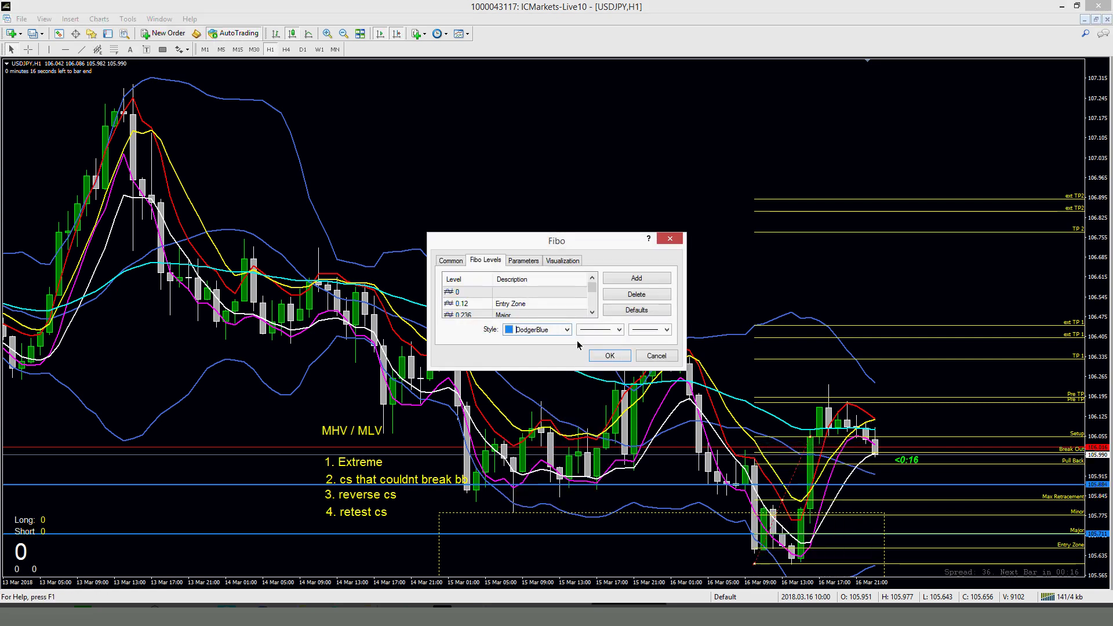
left_click(609, 355)
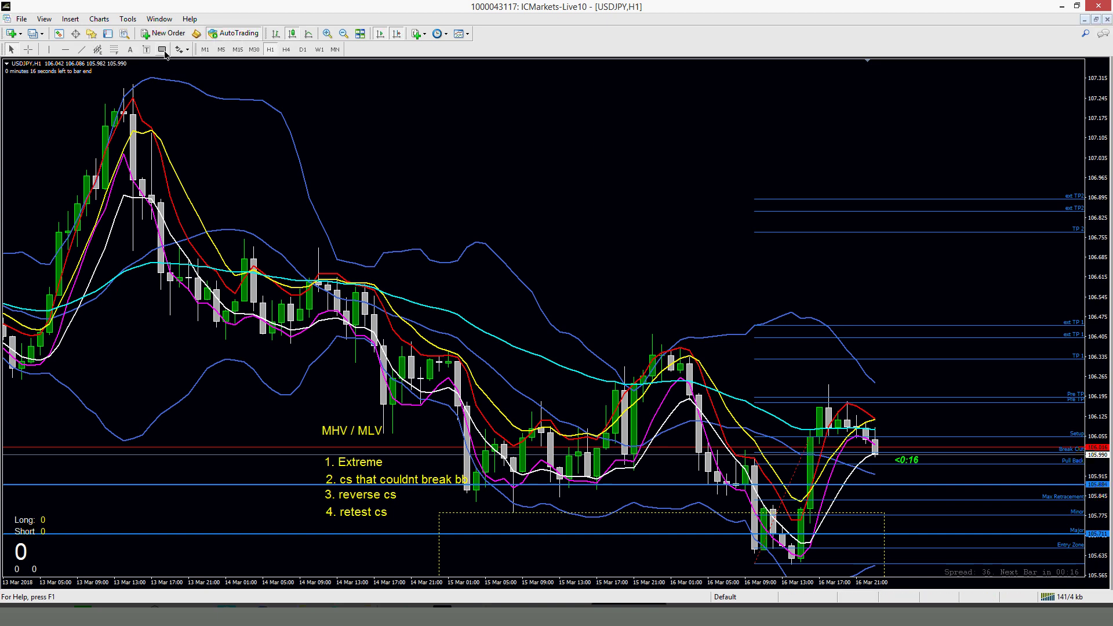
Step: Draw a rectangle covering the TP 1 to ext TP 1 levels beyond the latest candles and colour it crimson
left_click_drag(864, 326, 1080, 362)
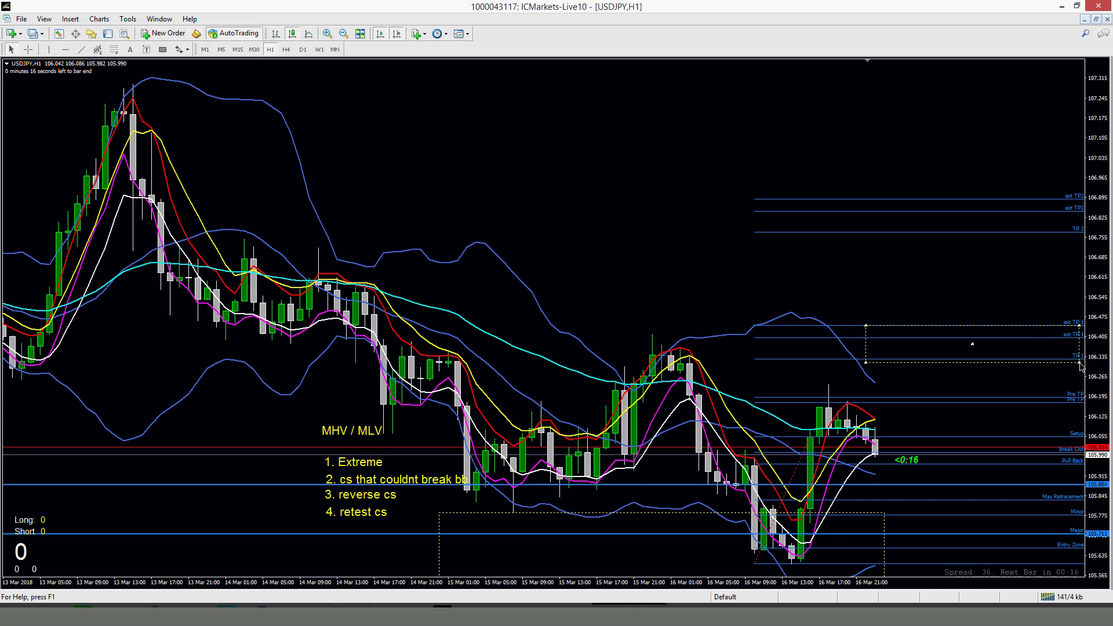
right_click(1080, 361)
left_click(1020, 369)
left_click(536, 314)
left_click(582, 385)
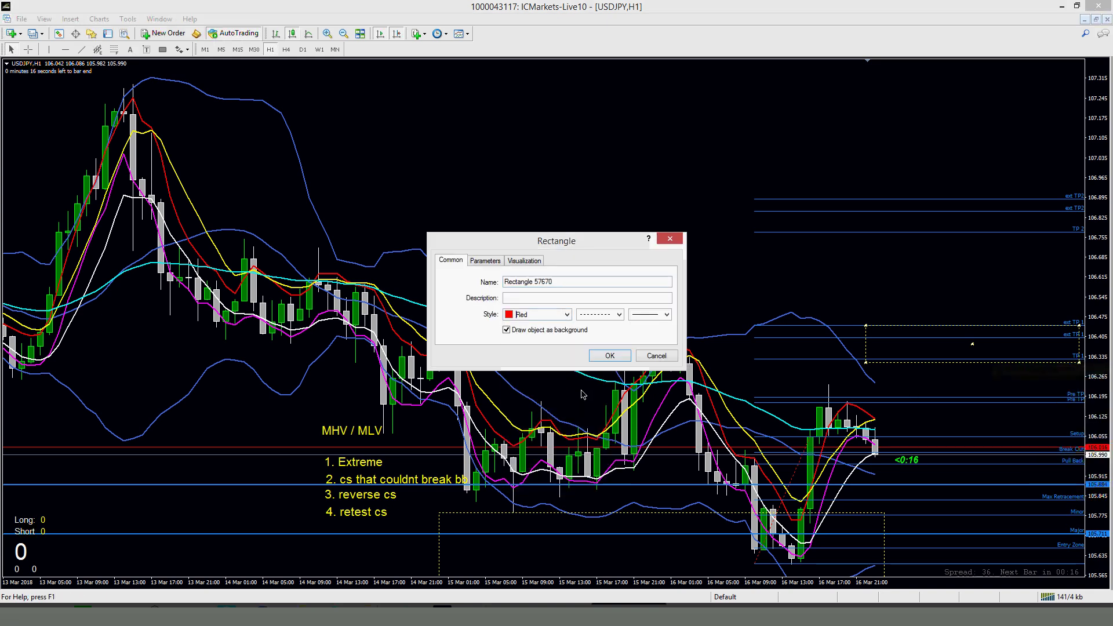
left_click(567, 315)
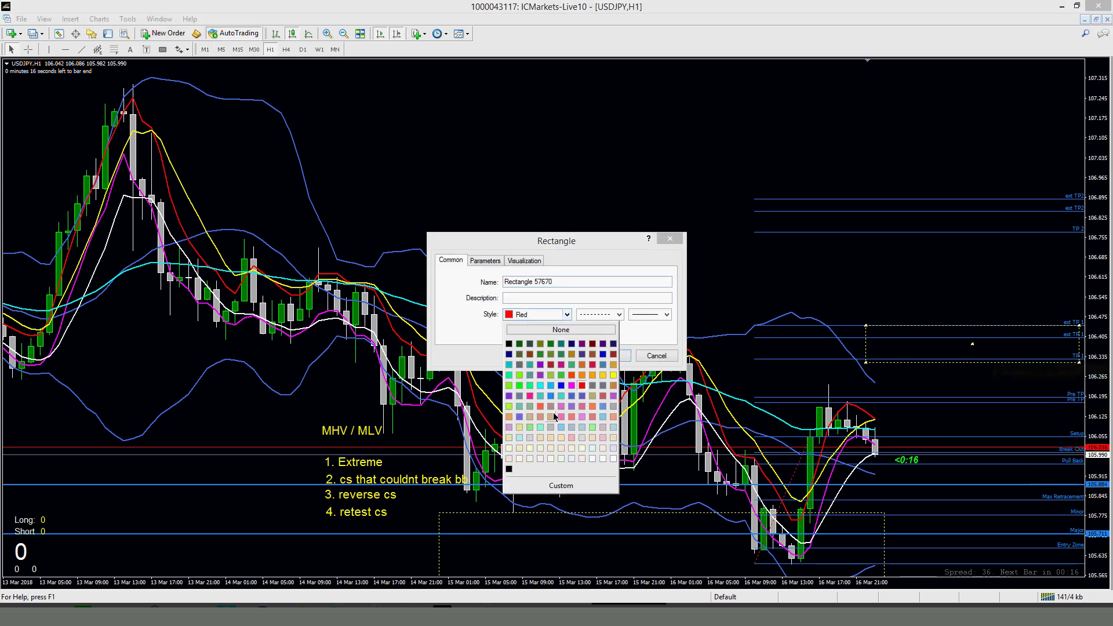
left_click(592, 364)
left_click(606, 356)
double_click(973, 343)
Step: Draw a matching crimson rectangle covering the TP 2 to ext TP 2 levels
left_click(163, 49)
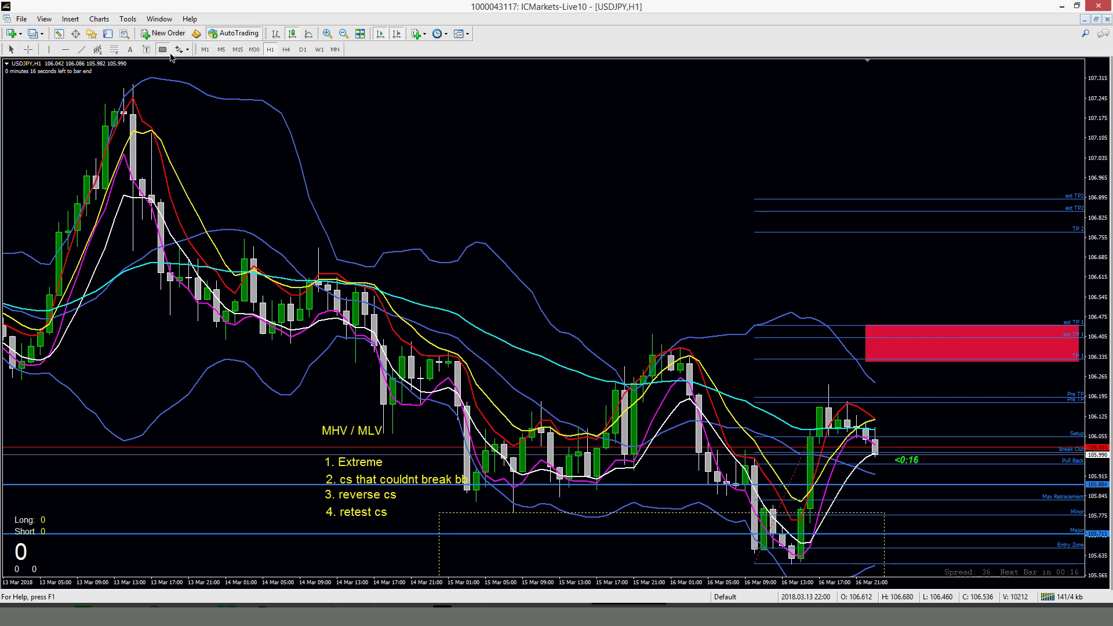
left_click(856, 199)
left_click_drag(898, 231, 1084, 240)
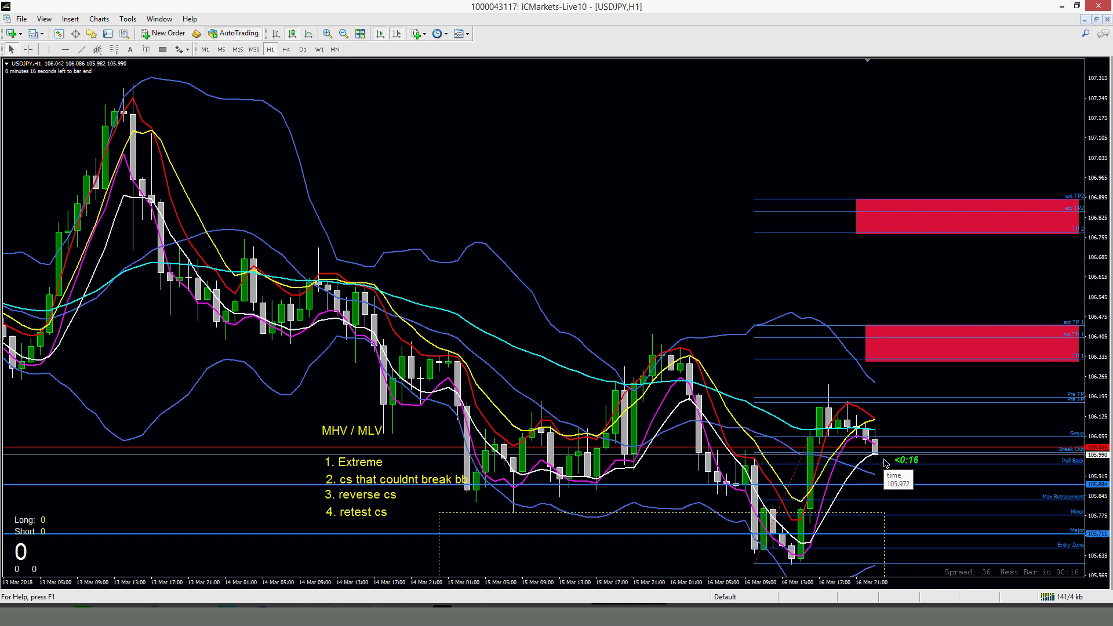
Step: Examine the Fibonacci levels and target zones across the H4, daily, H1 and weekly timeframes
left_click(286, 49)
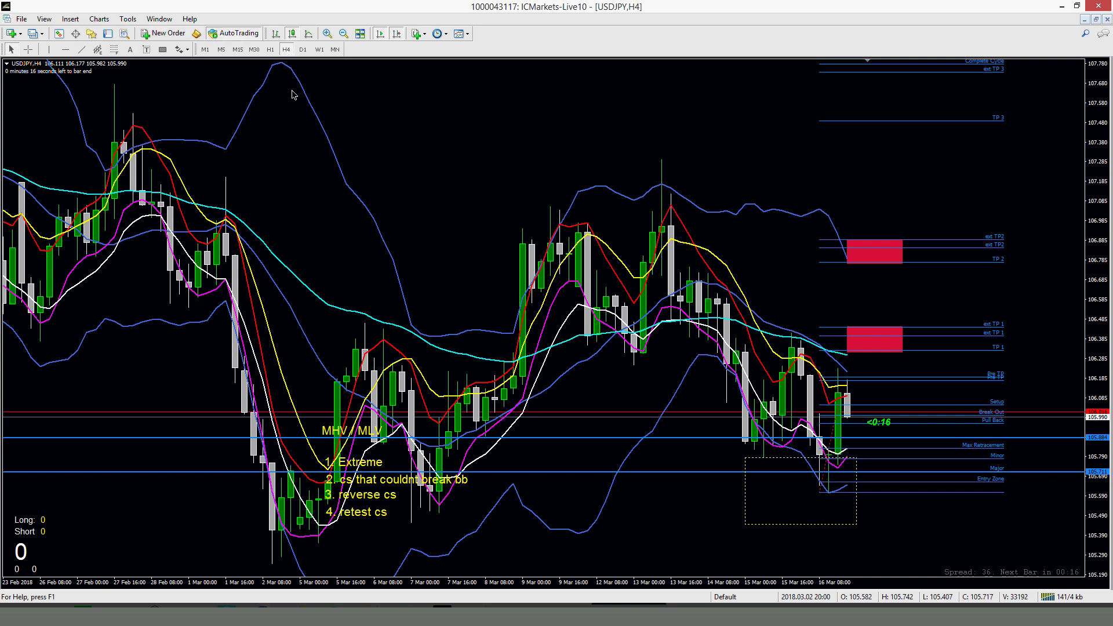
left_click(302, 49)
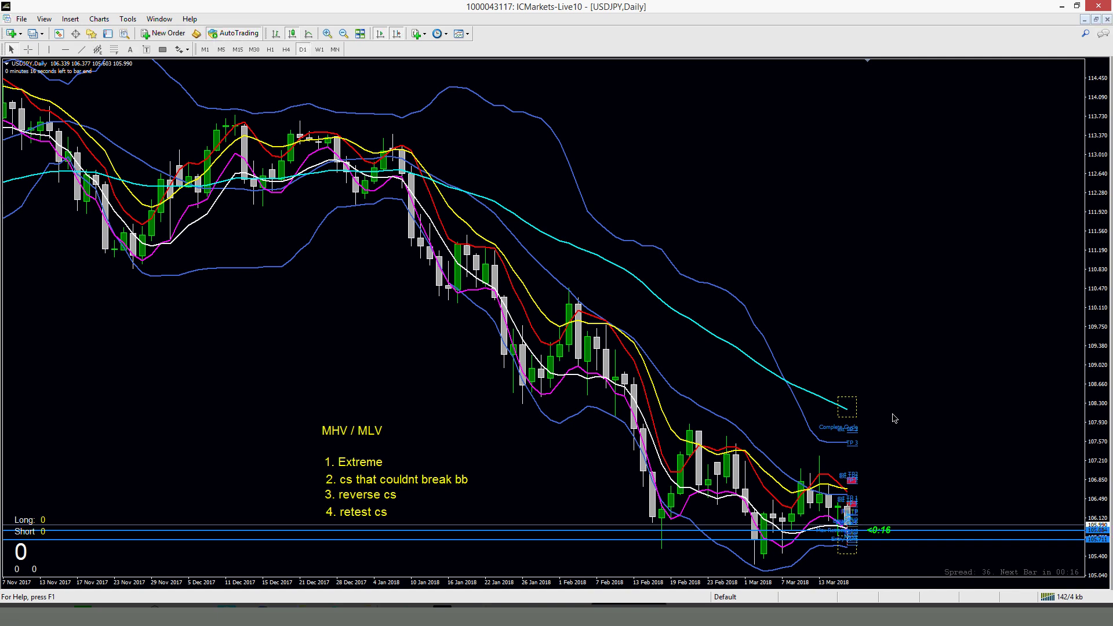
left_click(345, 33)
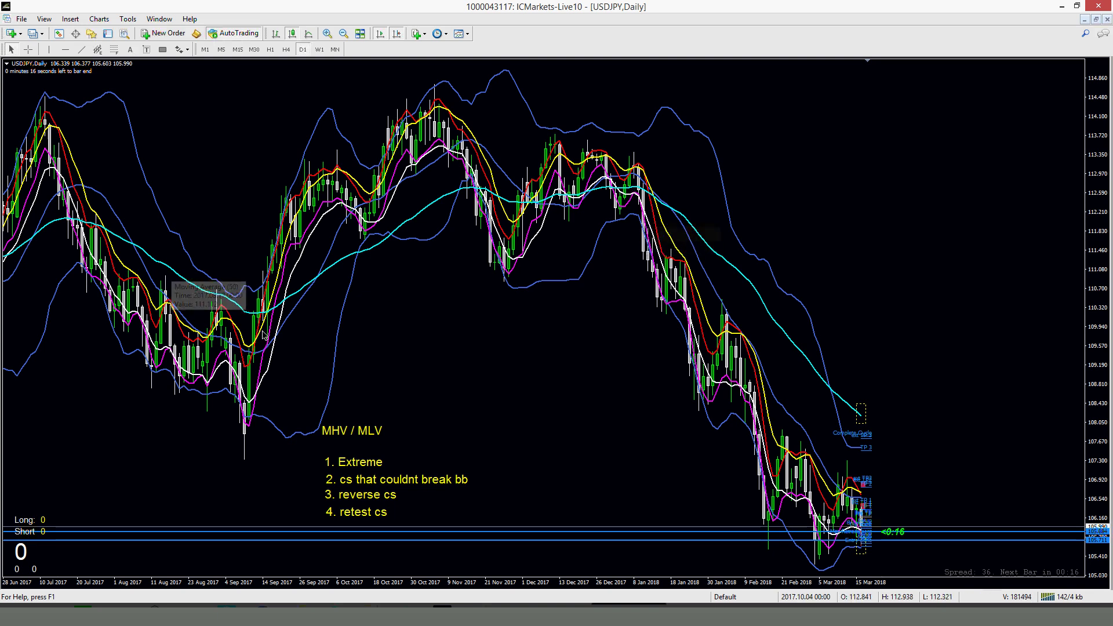
left_click(327, 33)
left_click(327, 33)
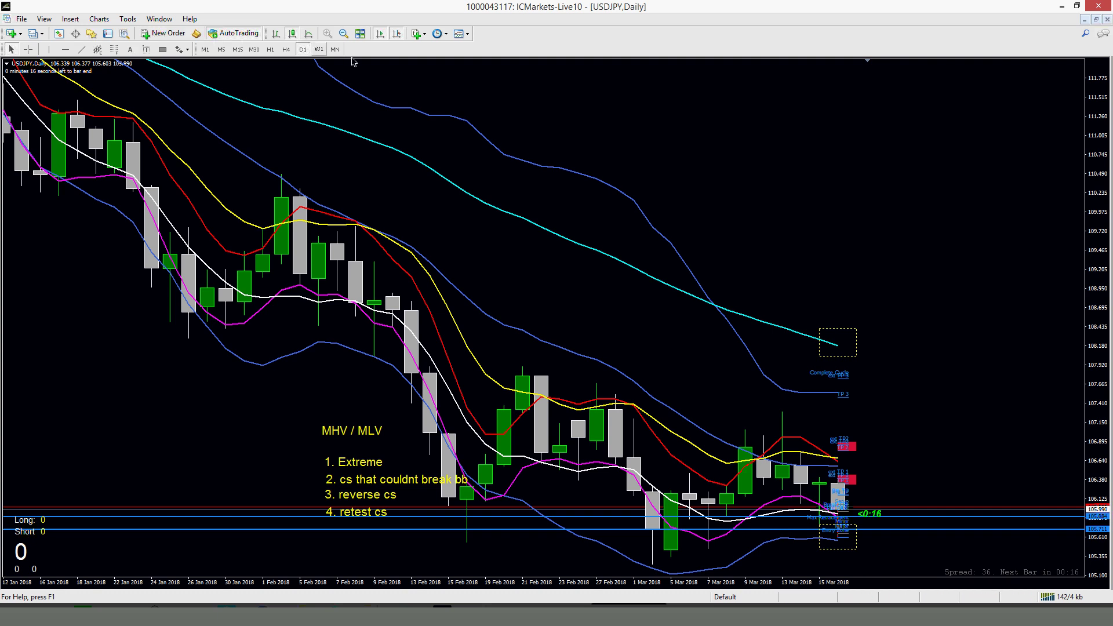
left_click(344, 33)
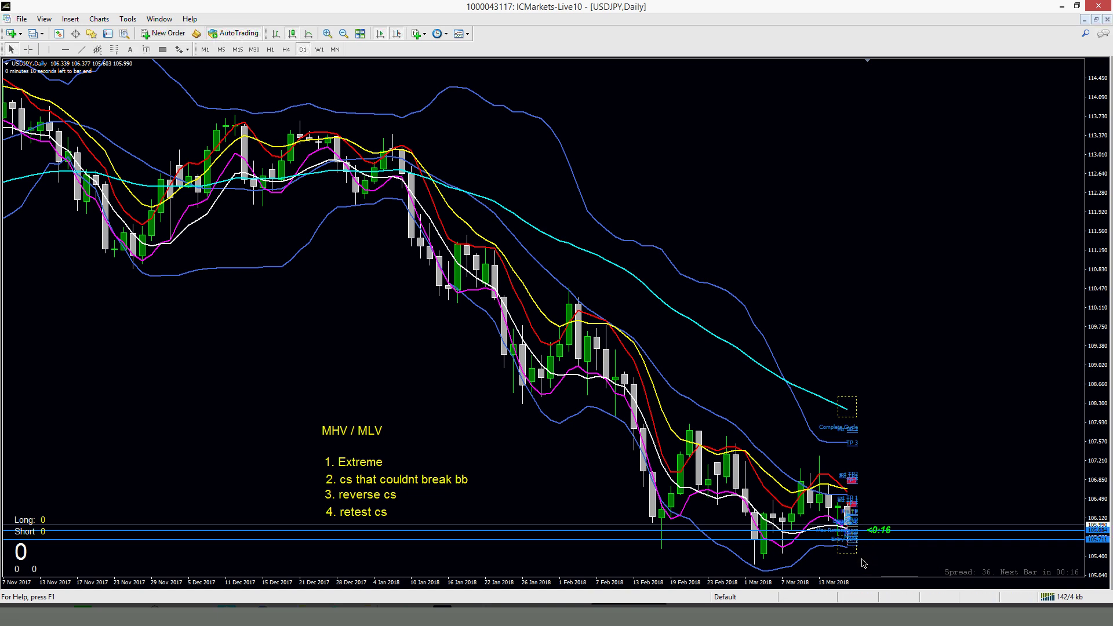
left_click(328, 35)
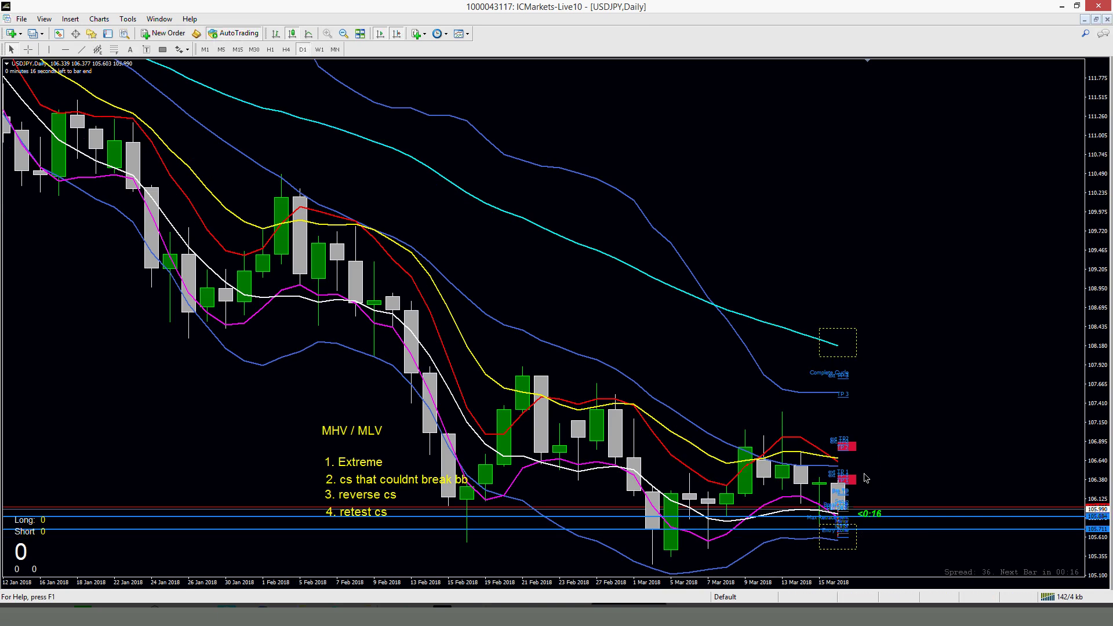
mouse_move(834, 464)
left_click(285, 50)
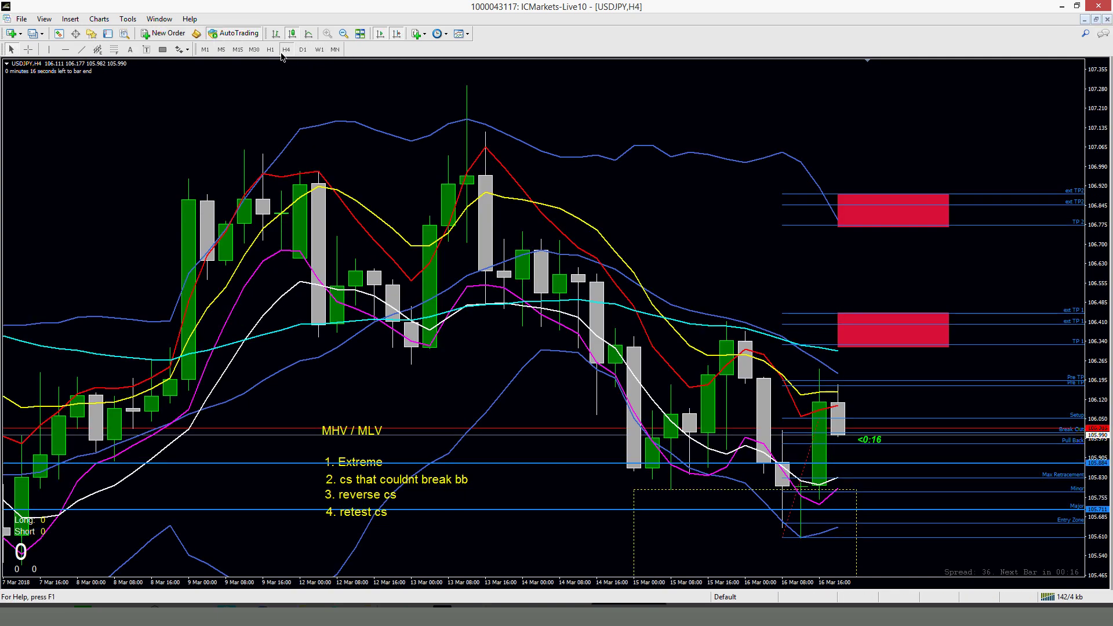
left_click(270, 51)
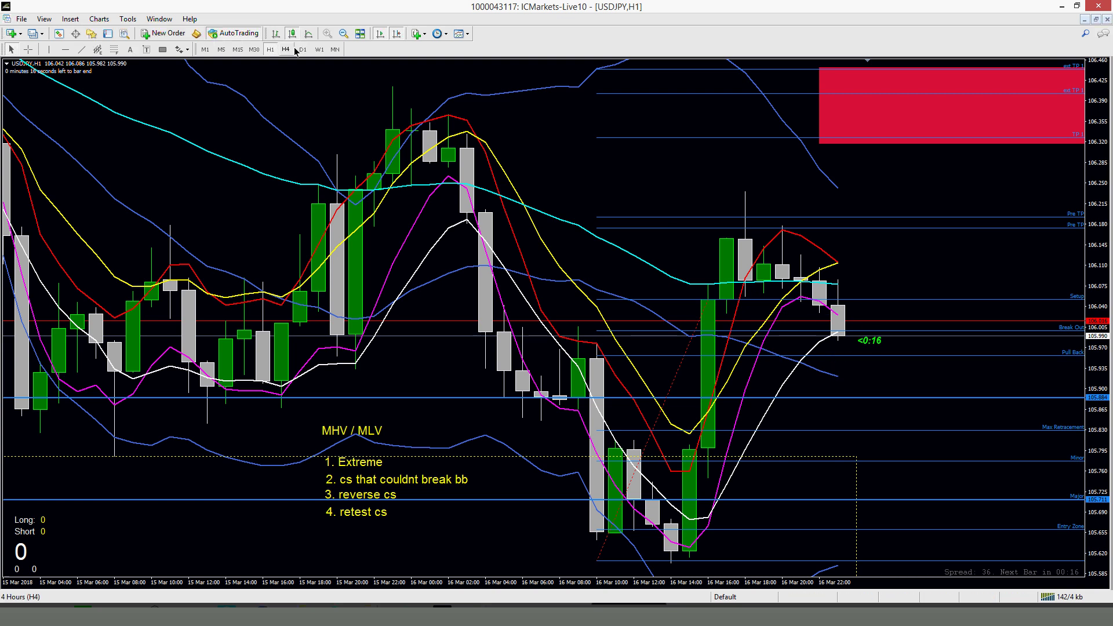
left_click(319, 49)
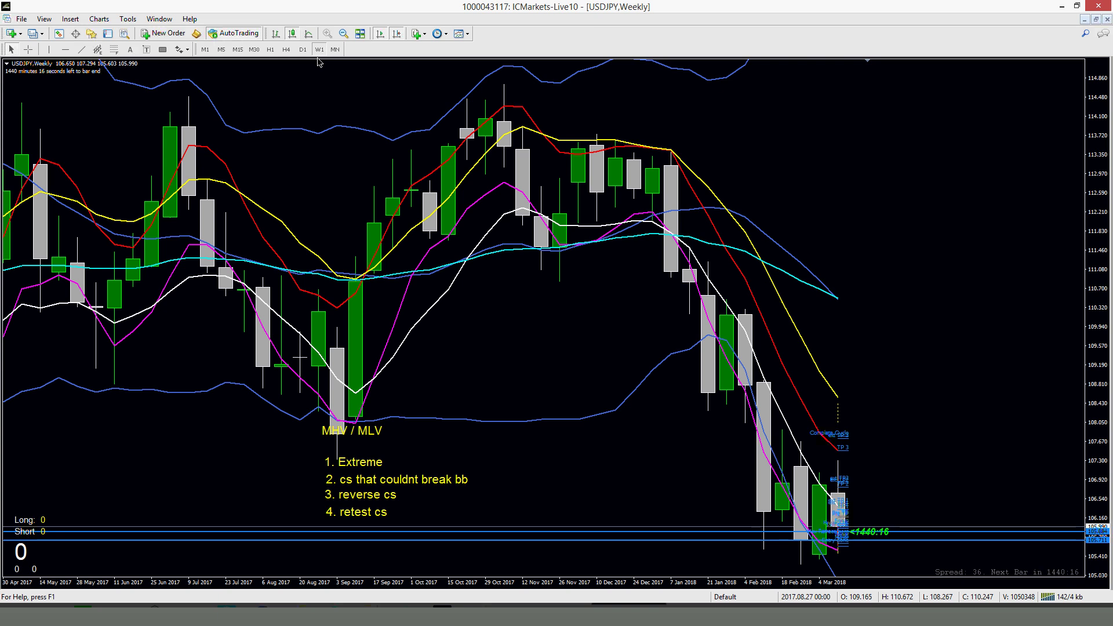
Step: Compare the target zones on the USDJPY daily chart with the latest candles on the weekly chart
left_click(303, 49)
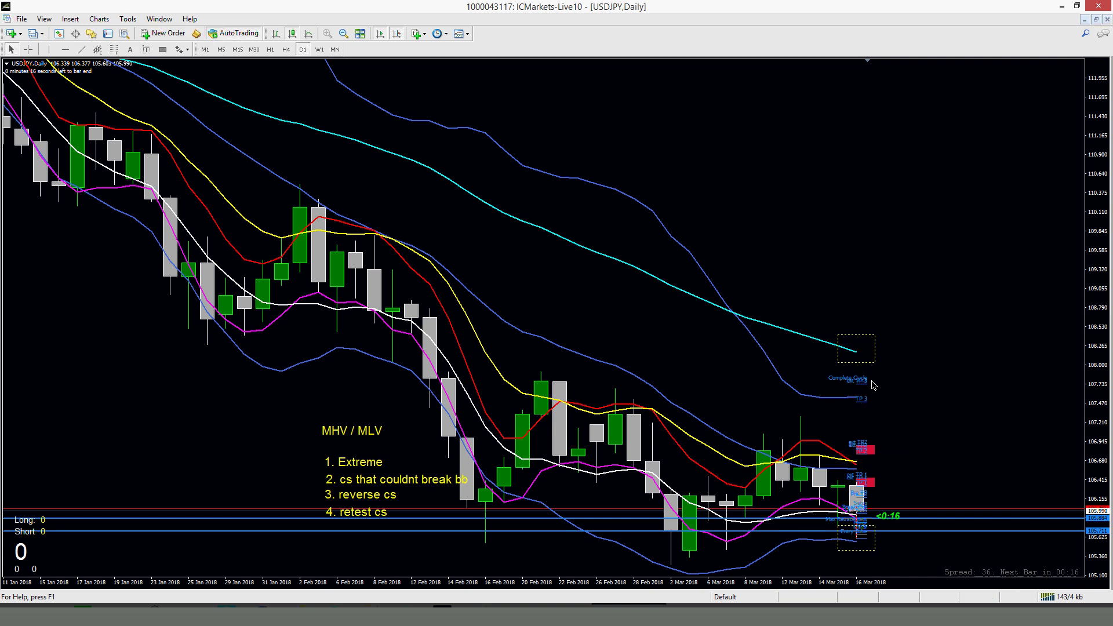
left_click(319, 50)
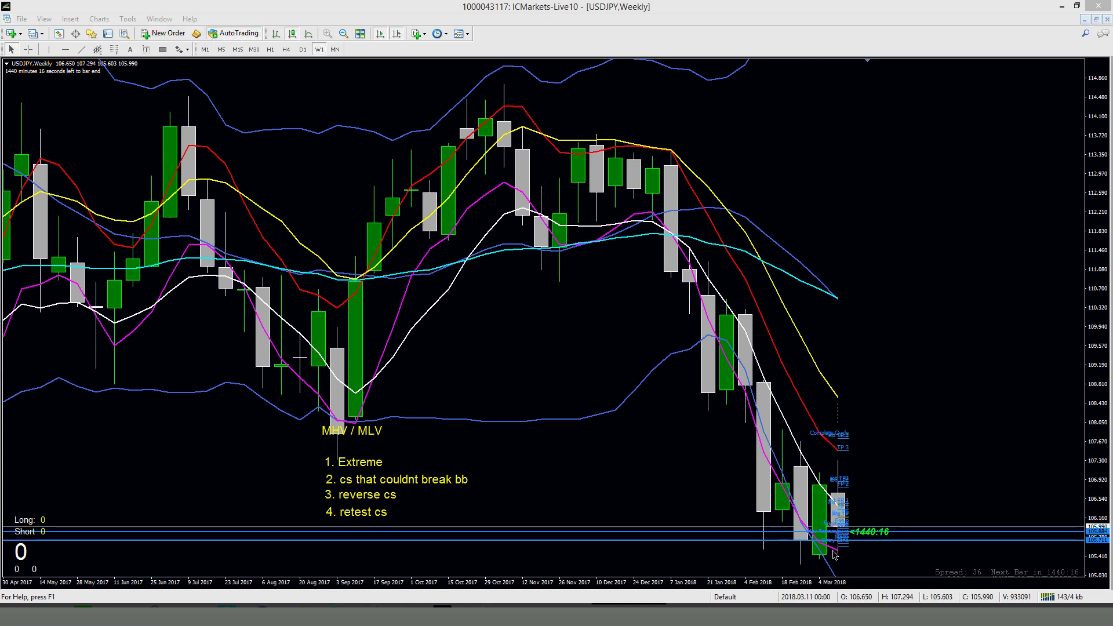
left_click(163, 49)
left_click_drag(727, 444, 893, 559)
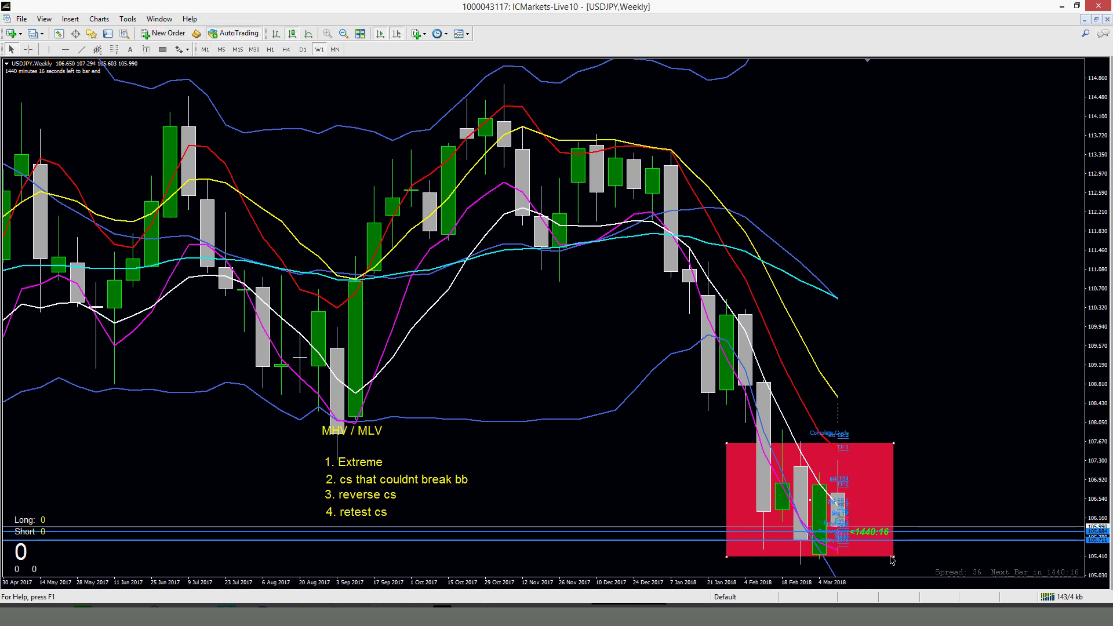
key("Delete")
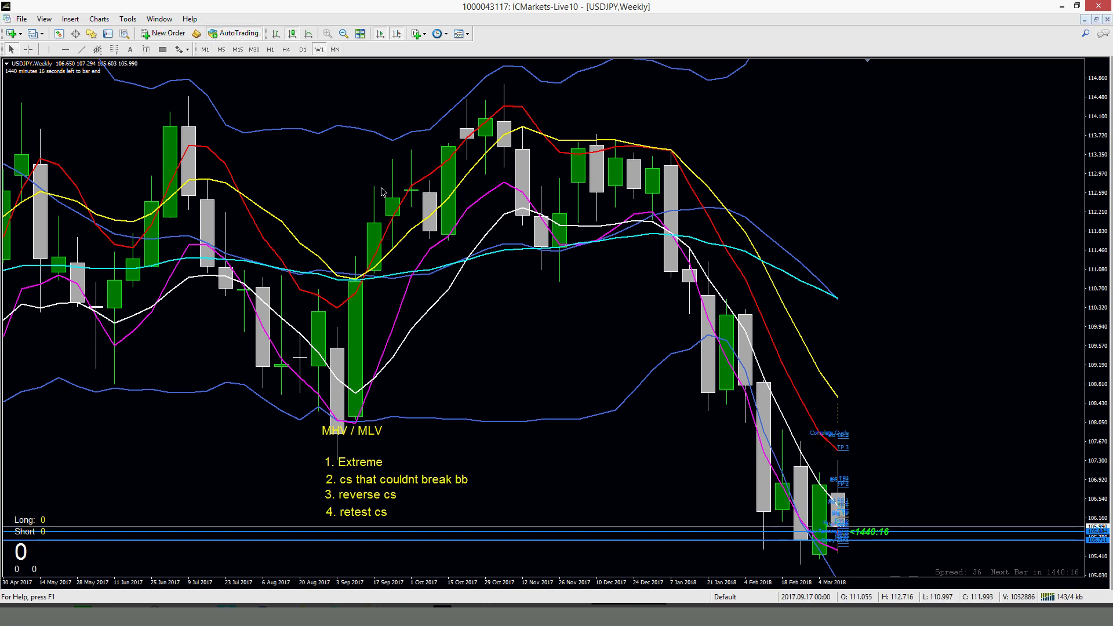
Step: Compare the latest USDJPY candles on the monthly, weekly and daily charts
left_click(335, 49)
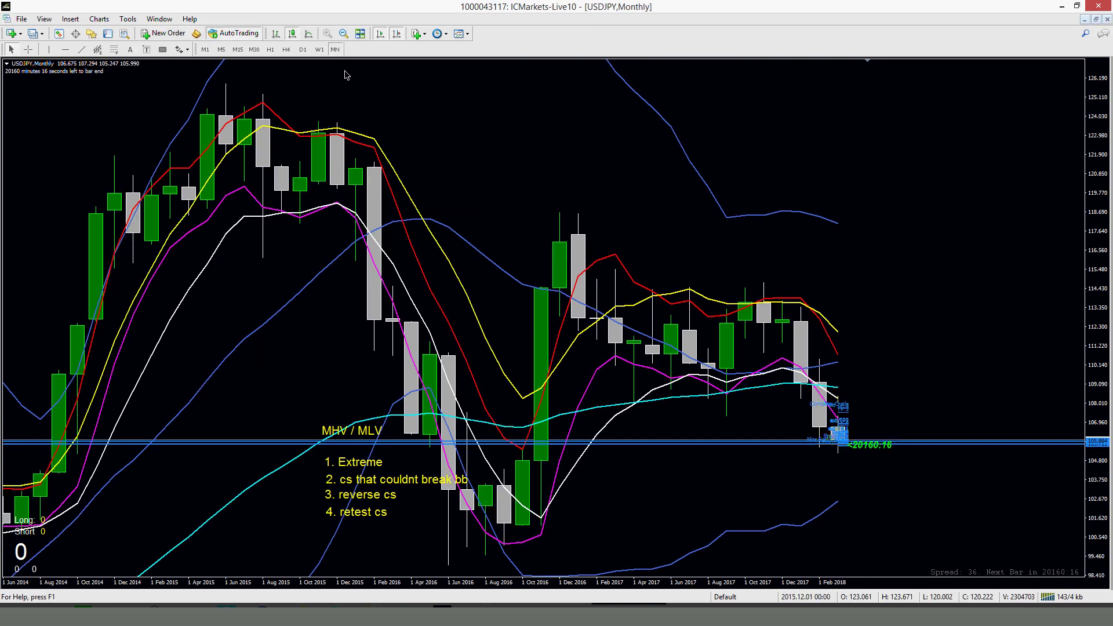
left_click(319, 49)
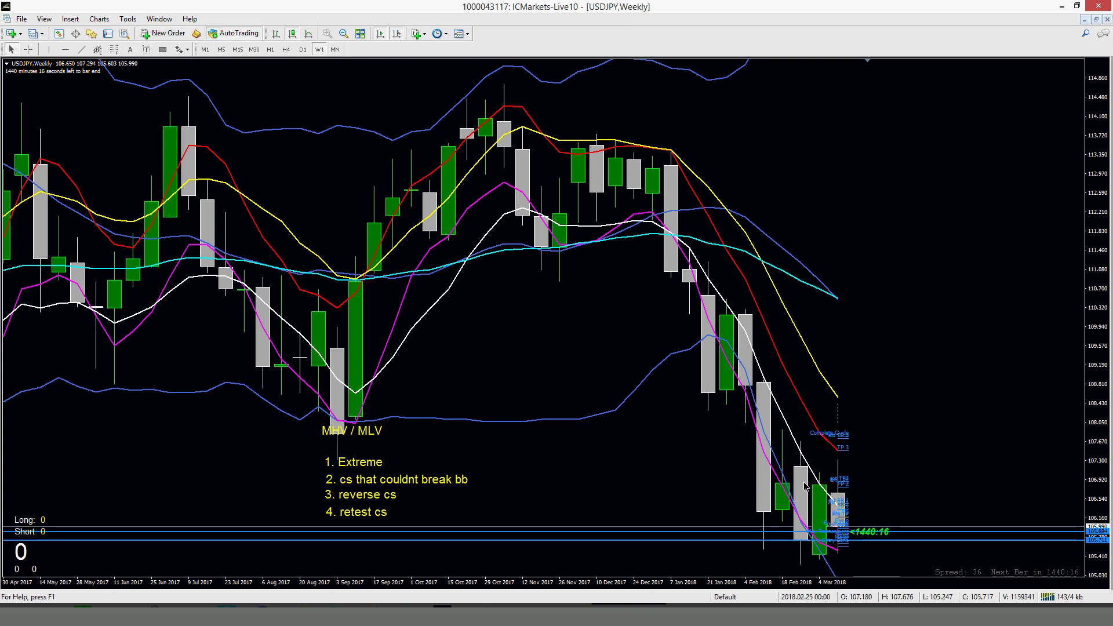
left_click(302, 52)
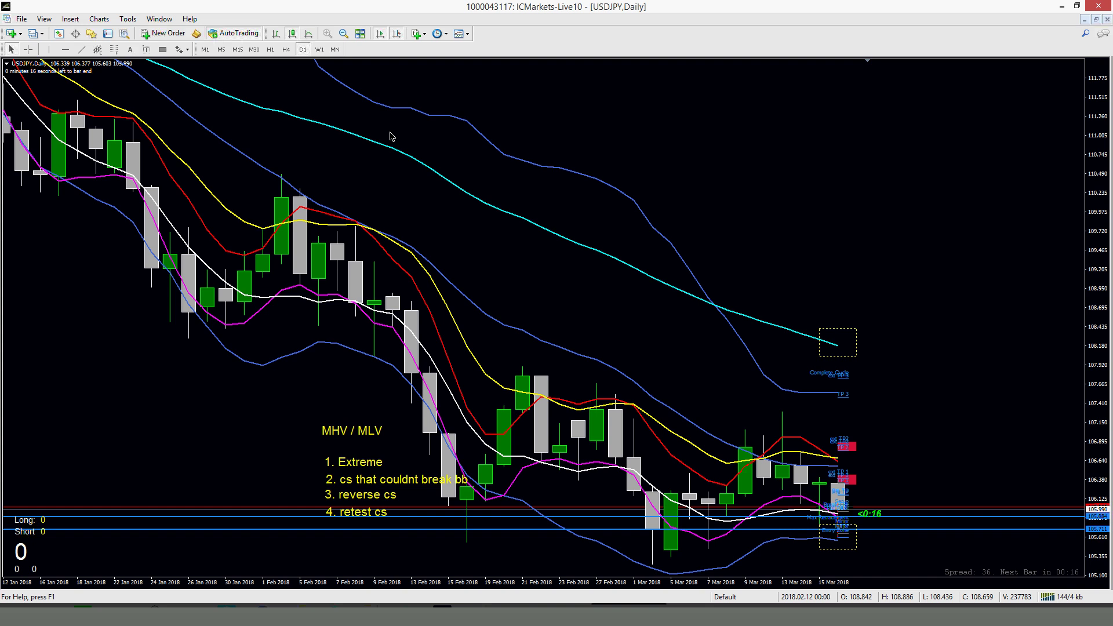
Step: On the weekly chart, mark the April 2017 low with a horizontal line at about 108.61 and a crimson rectangle extending past the latest candles
left_click(319, 49)
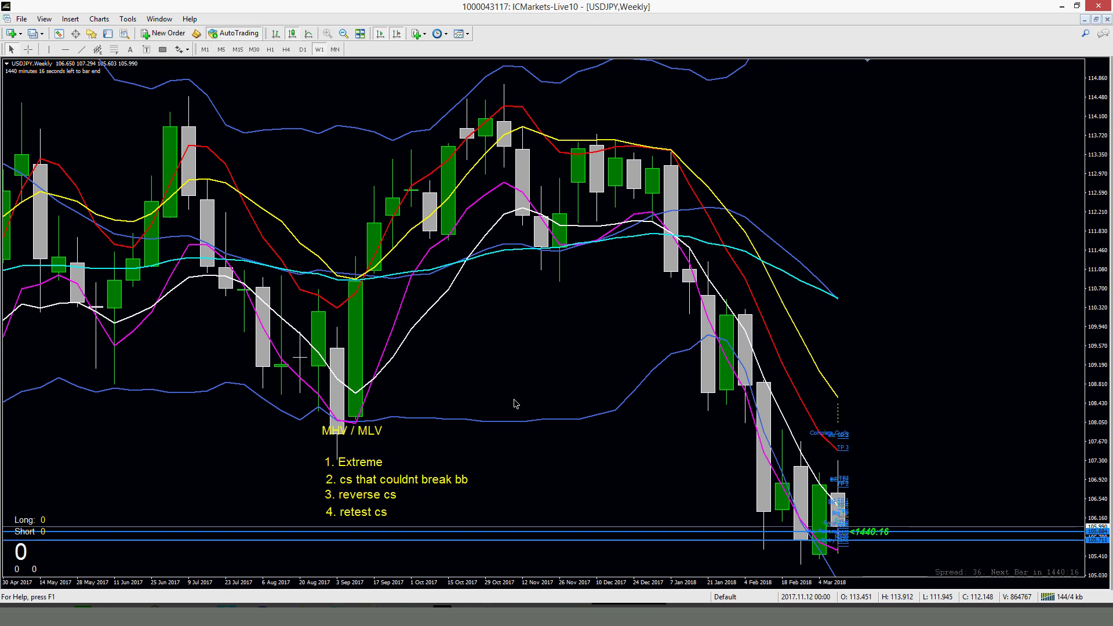
left_click(344, 34)
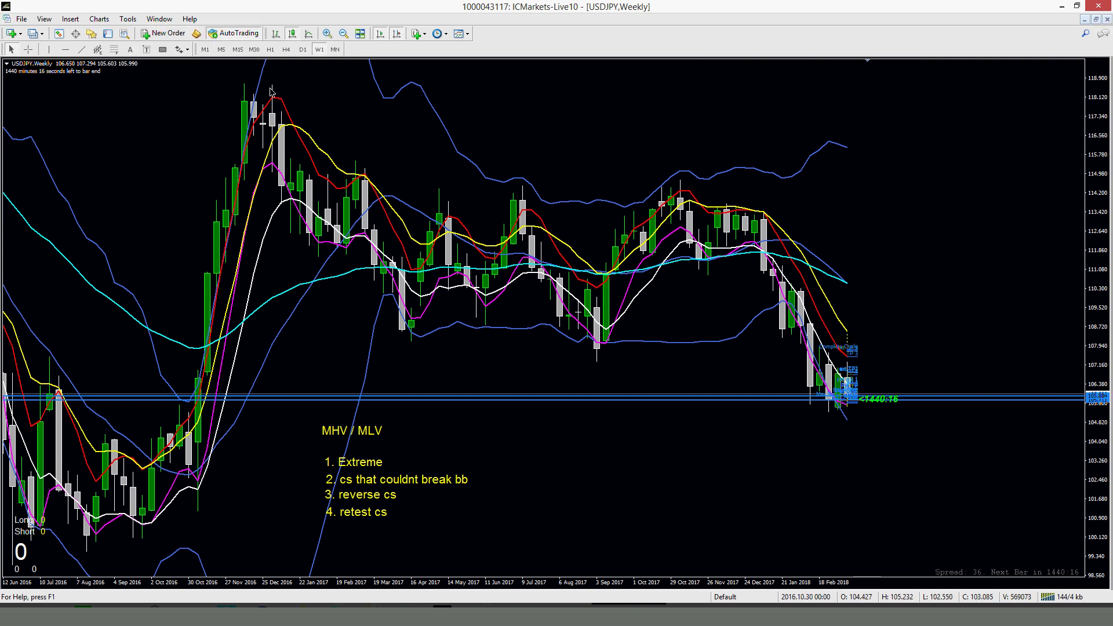
left_click(407, 331)
scroll(440, 339, "up", 1)
left_click_drag(456, 335, 487, 334)
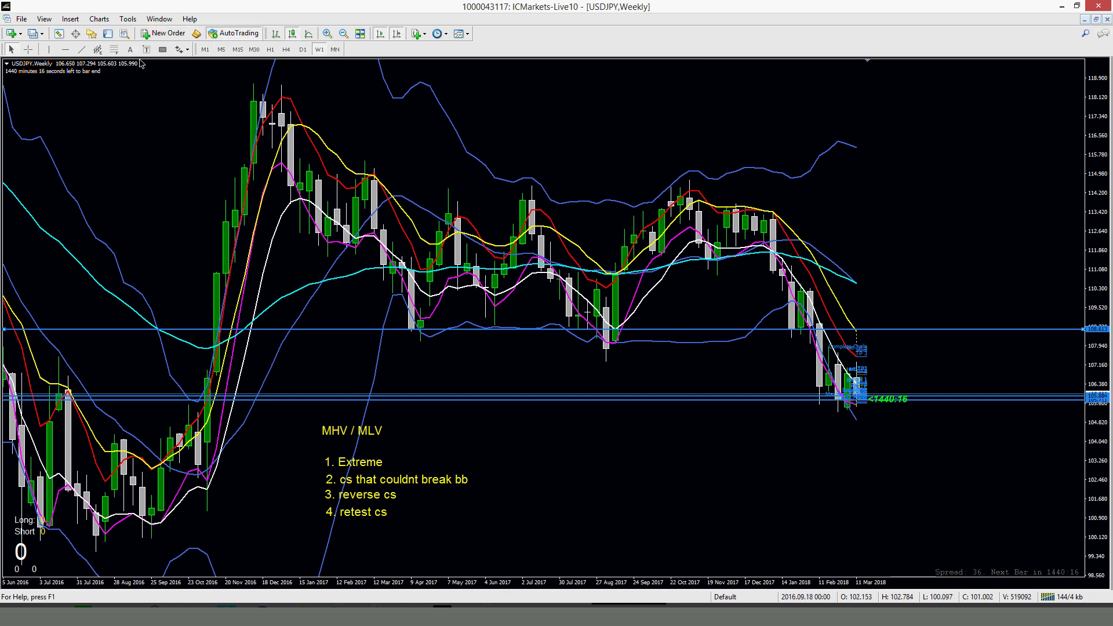
left_click_drag(412, 320, 1008, 332)
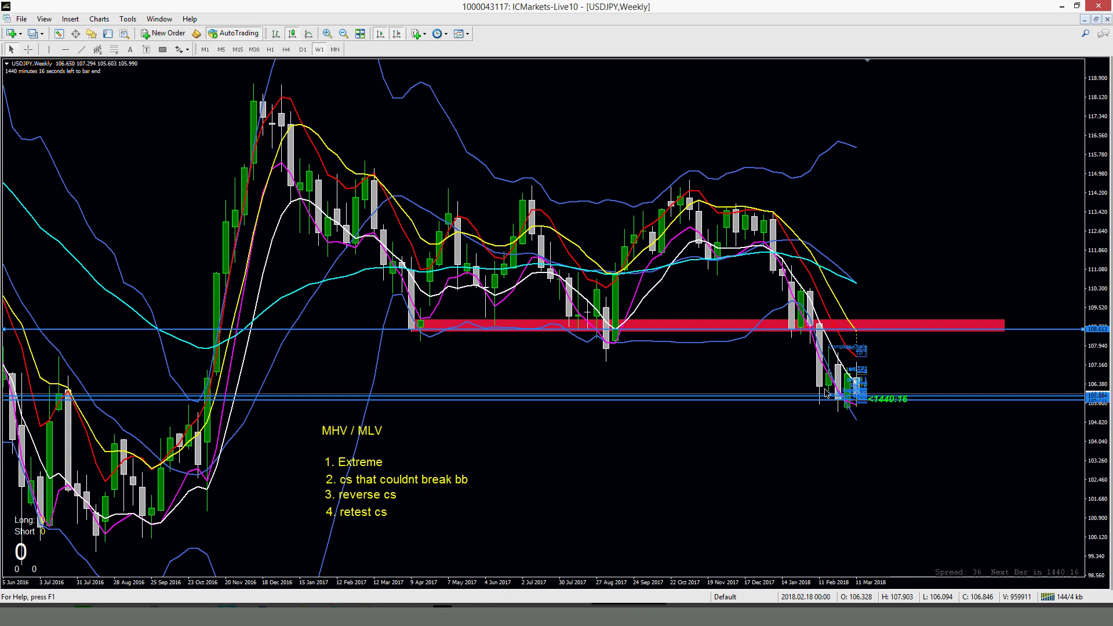
Step: Examine the Fibonacci levels and marked zones across the H1, M15, H4 and daily charts
left_click(270, 50)
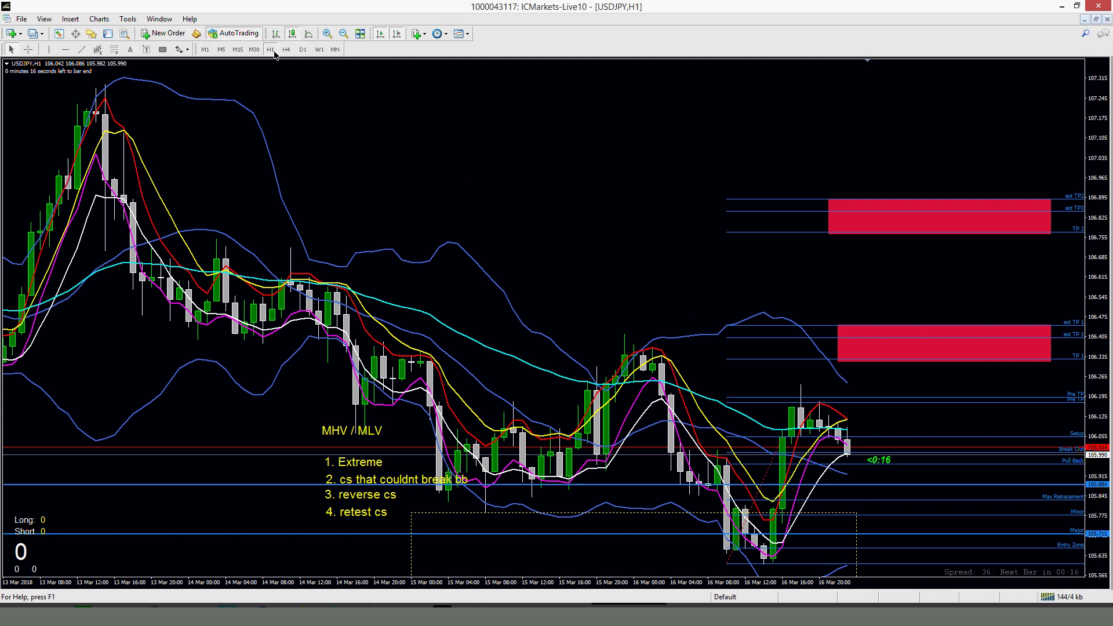
left_click(237, 49)
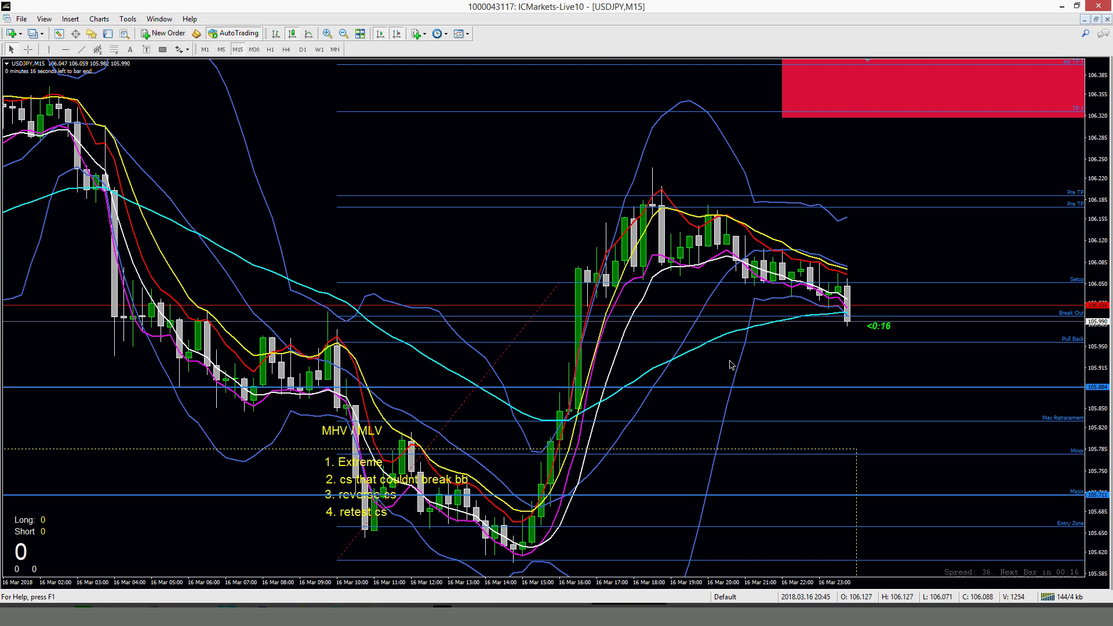
left_click(285, 49)
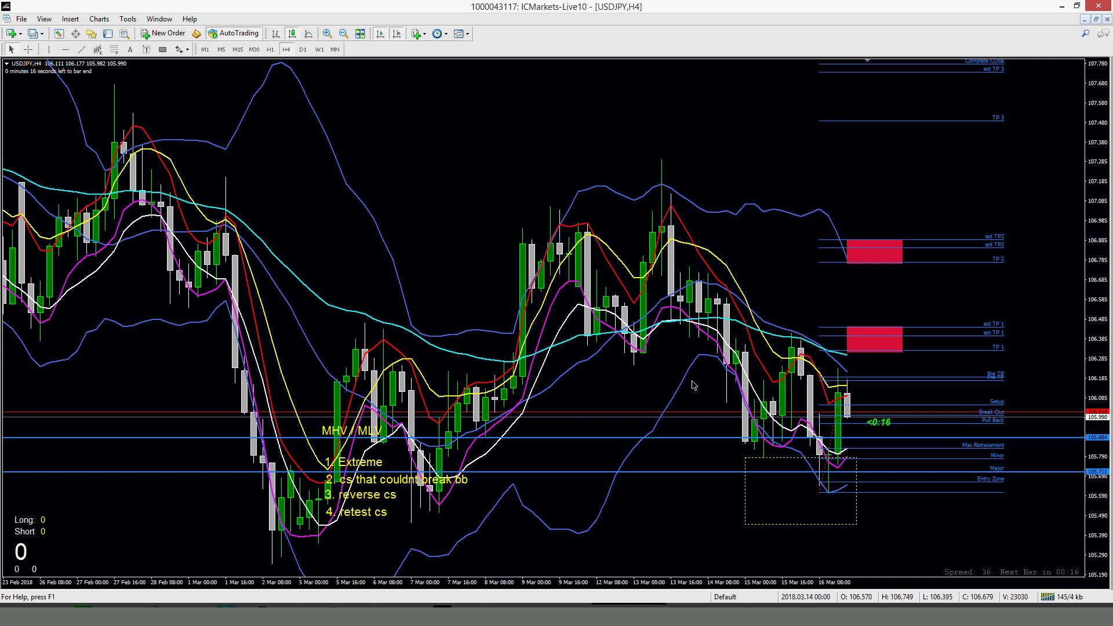
left_click(270, 49)
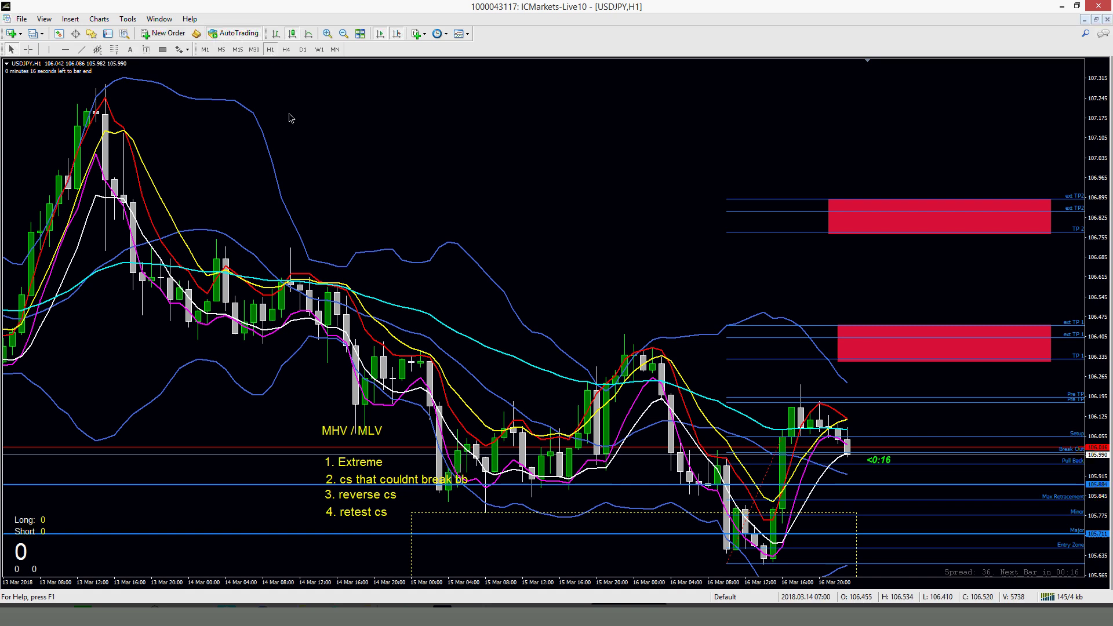
left_click(290, 51)
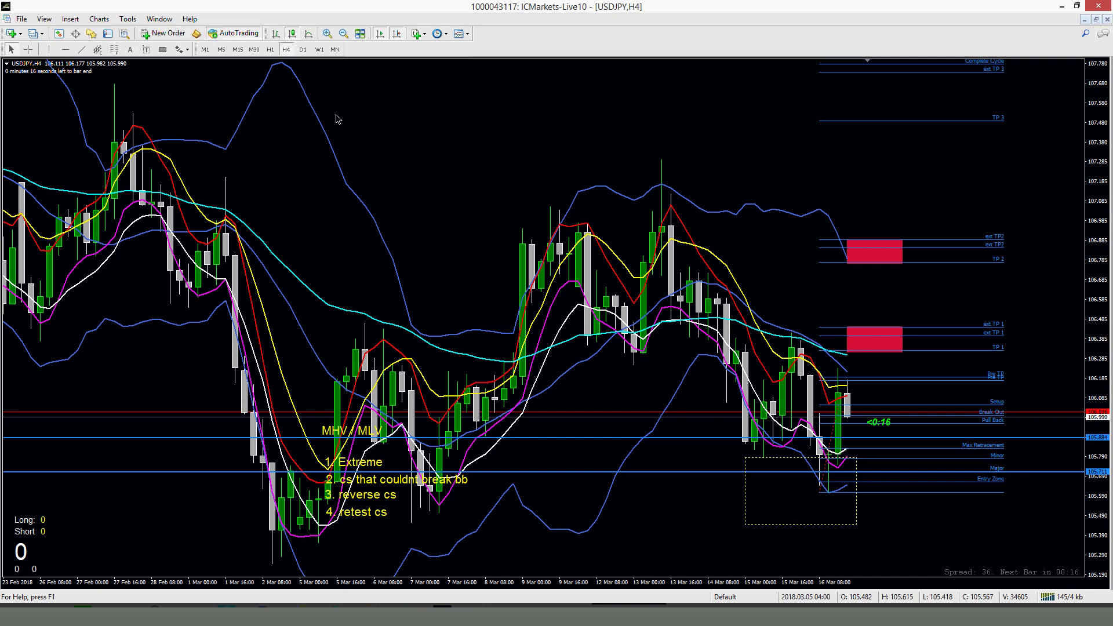
left_click(302, 49)
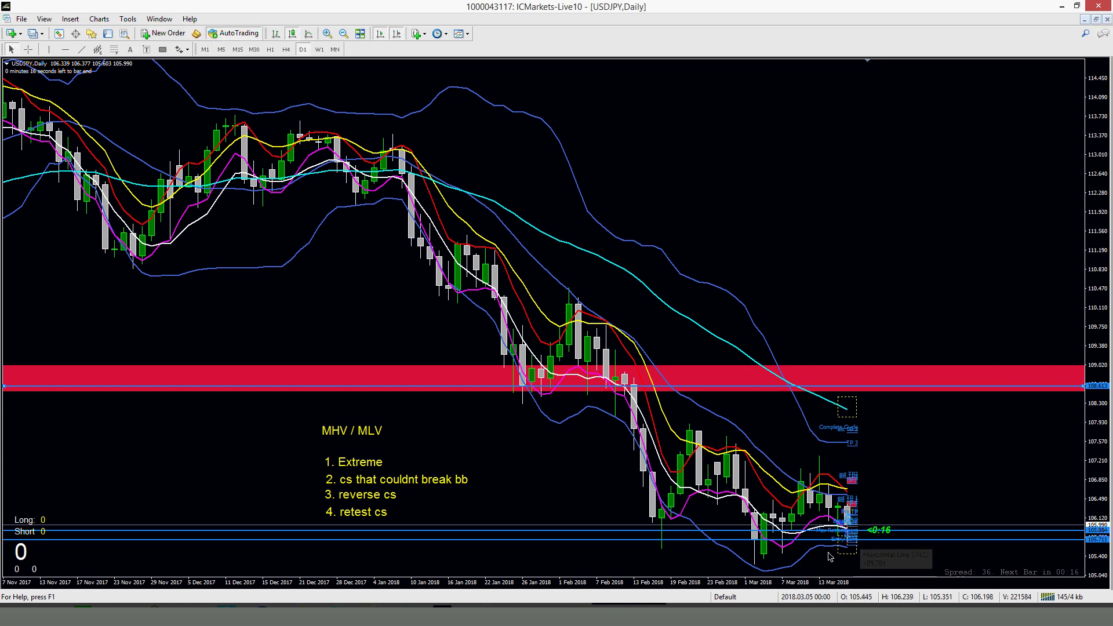
Step: Review the four-step trading list in the Harvest Grow Account workbook in Excel and return to the USDJPY chart in MetaTrader
key("alt+Tab")
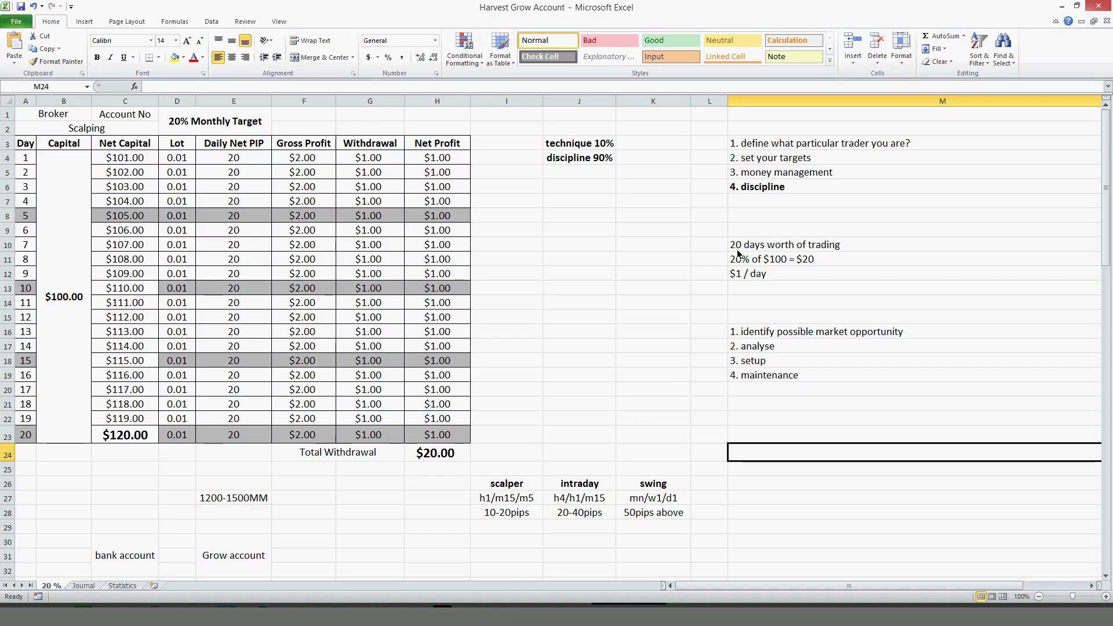
left_click(776, 347)
left_click(795, 336)
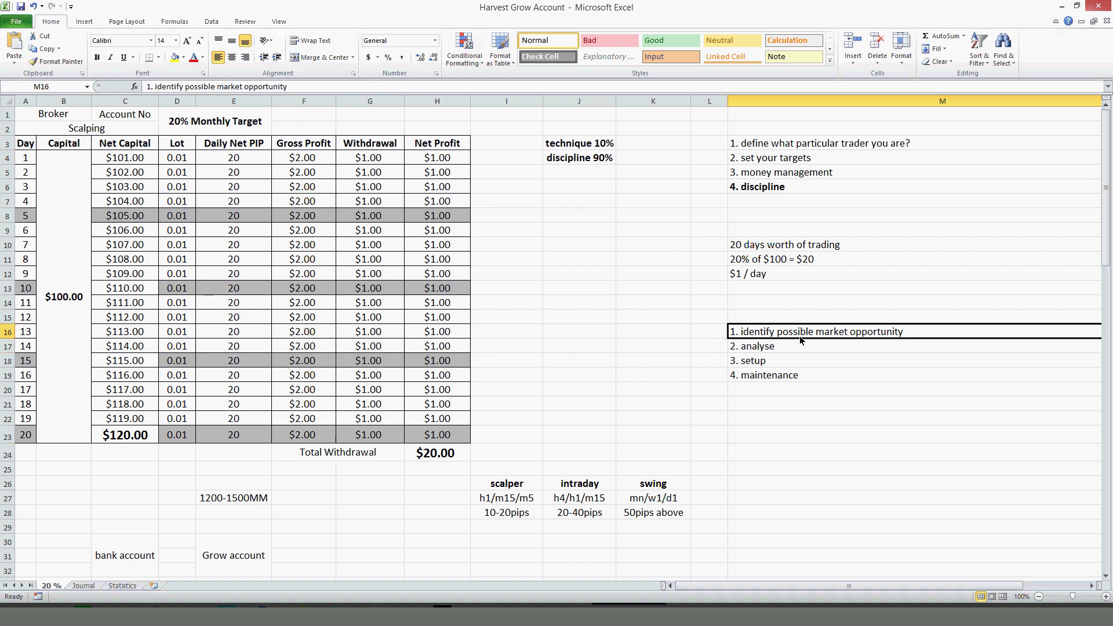
left_click(799, 347)
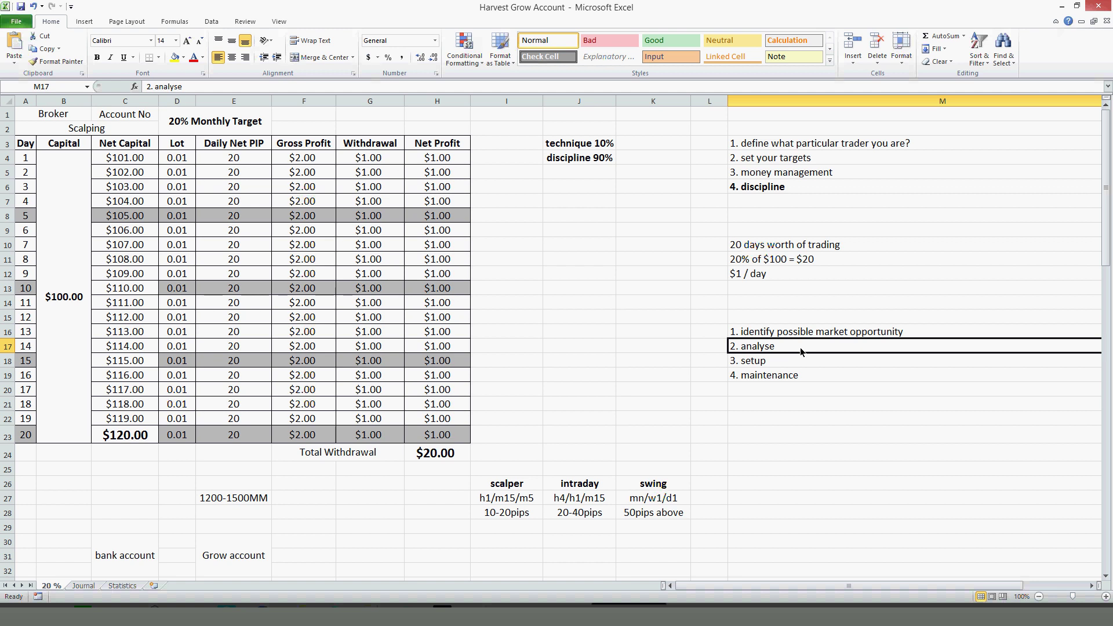
left_click(796, 365)
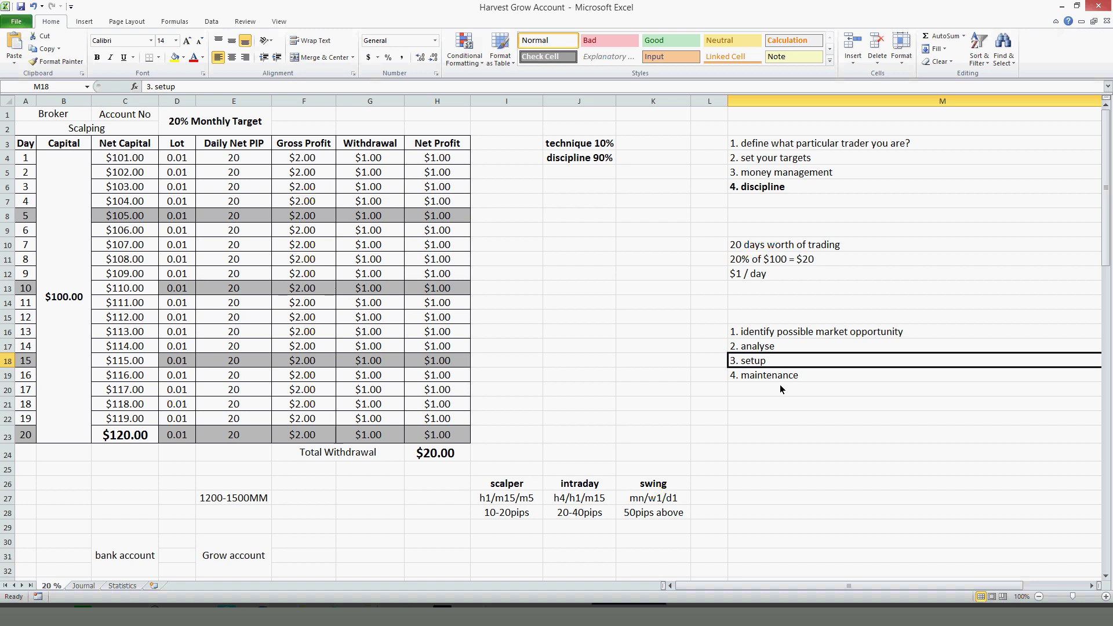
left_click(400, 610)
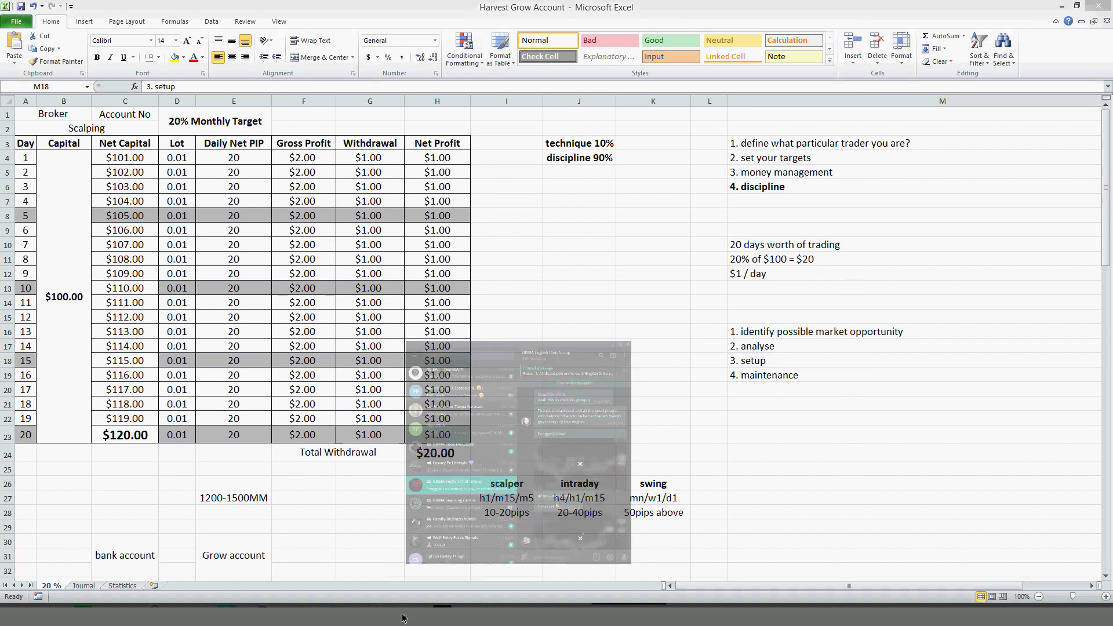
left_click(444, 616)
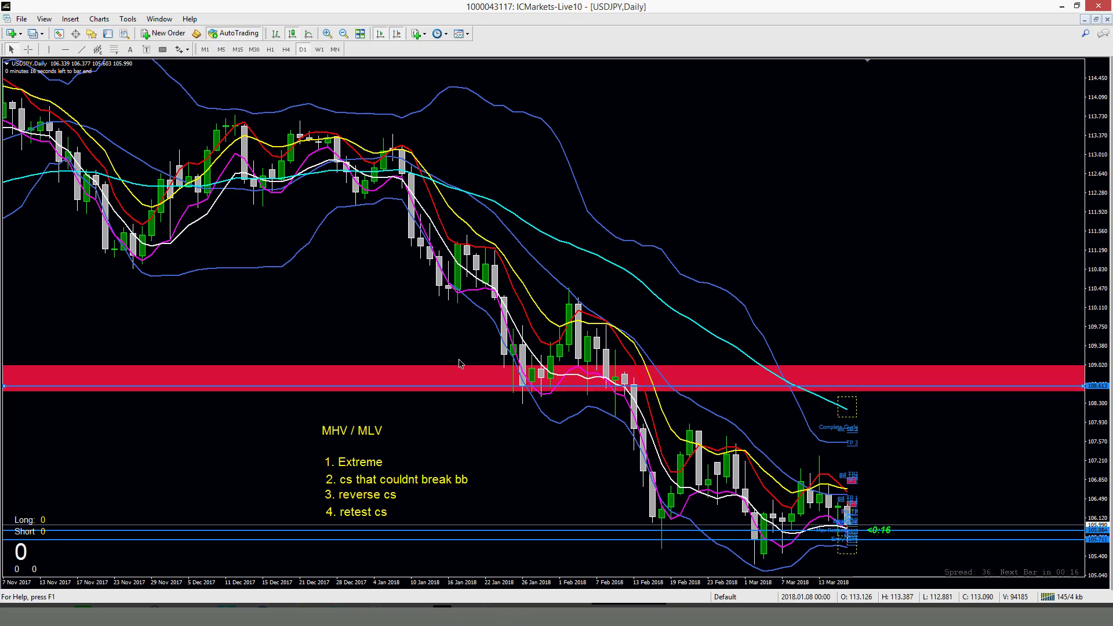
Step: On the H1 chart, draw a rectangle from the Pull Back level down to the 105.884 line, spanning the 15 March candles past the latest candle
left_click(271, 49)
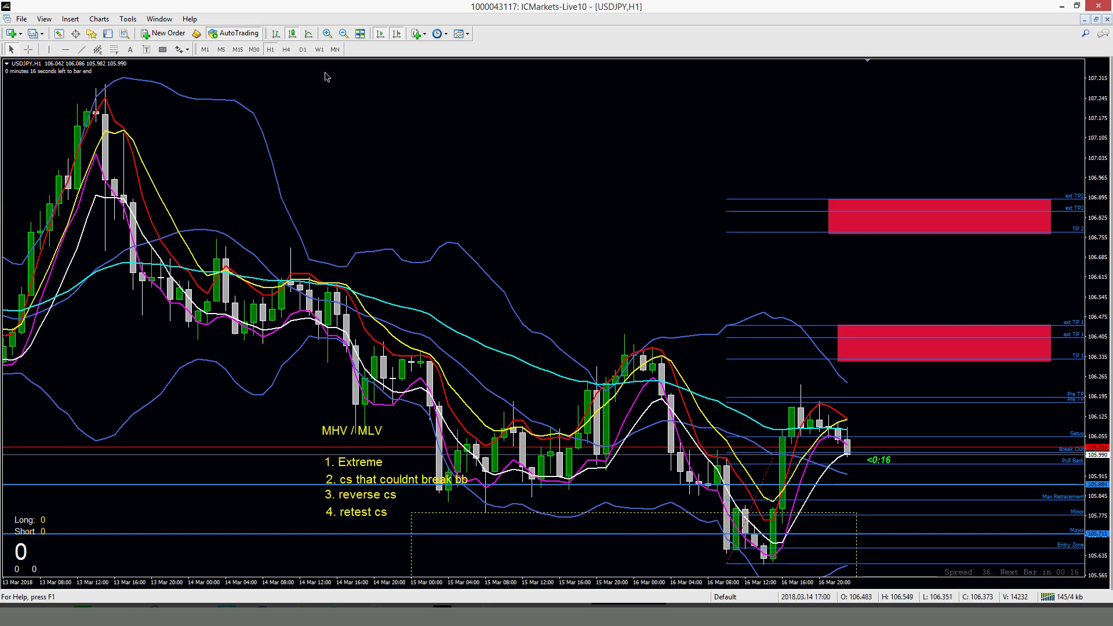
left_click(330, 34)
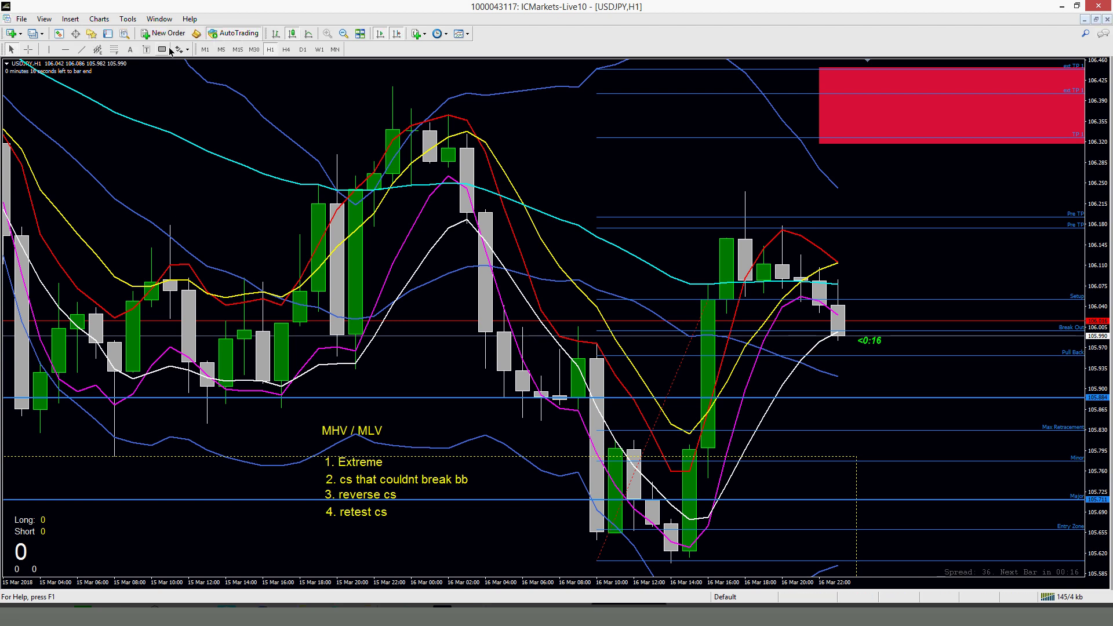
left_click_drag(24, 358, 1042, 406)
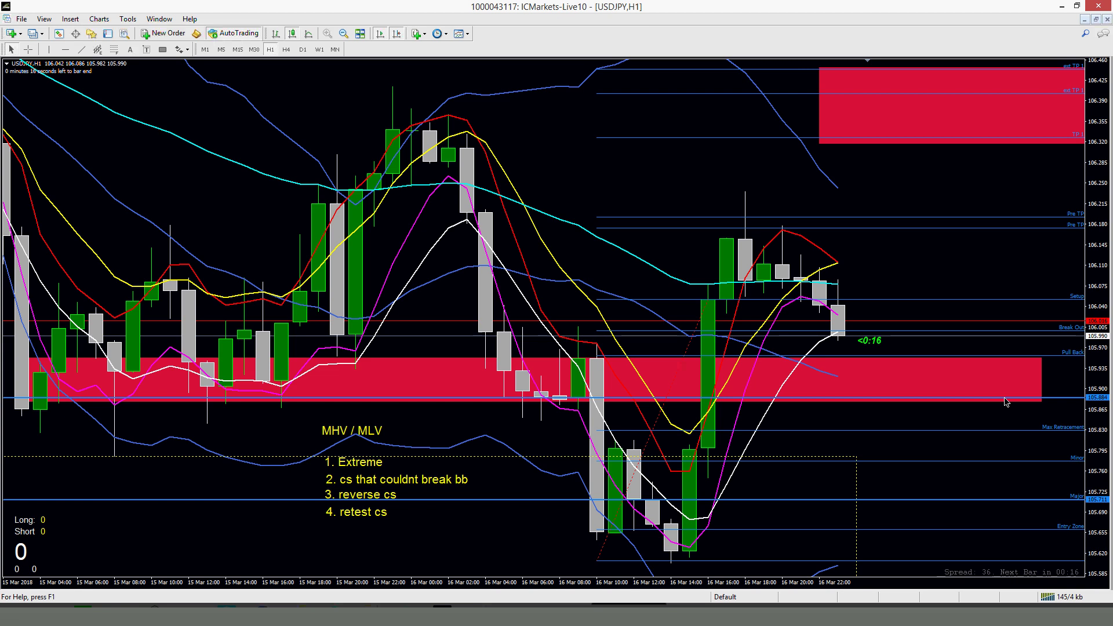
Step: Change the colour of the new rectangle below the Pull Back level to blue
right_click(1038, 390)
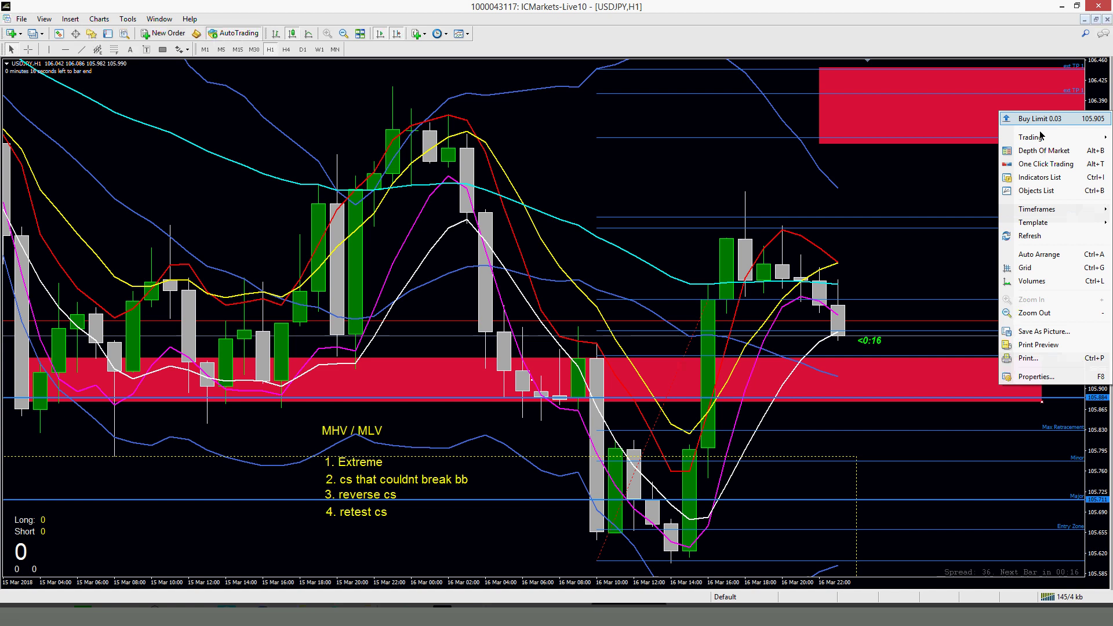
scroll(1007, 407, "up", 1)
right_click(1080, 359)
left_click(1012, 364)
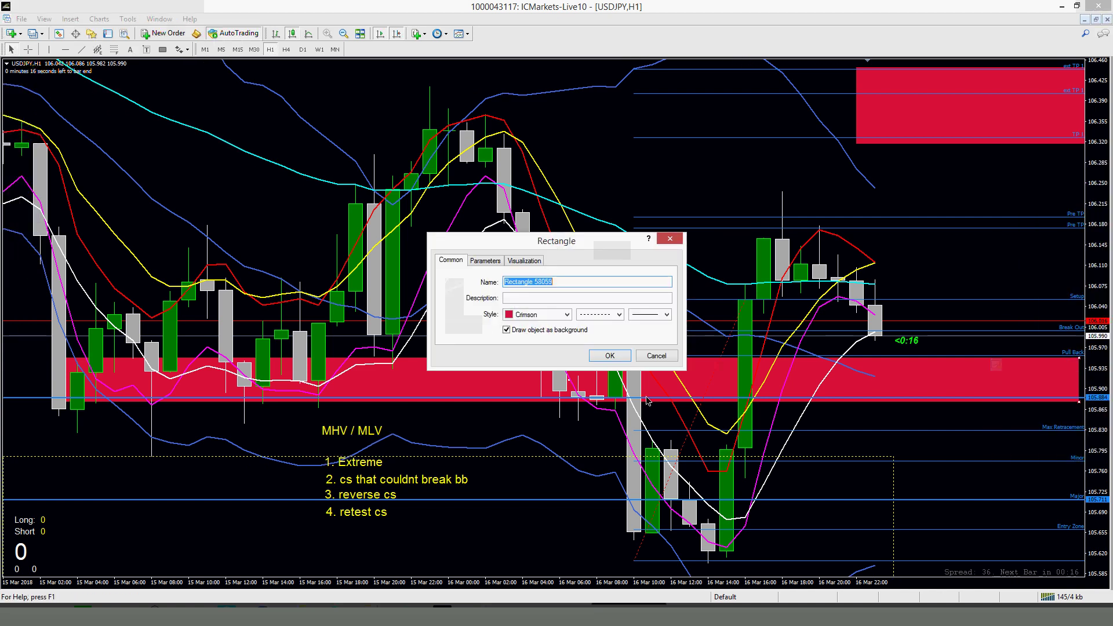
left_click(551, 316)
left_click(552, 398)
left_click(609, 355)
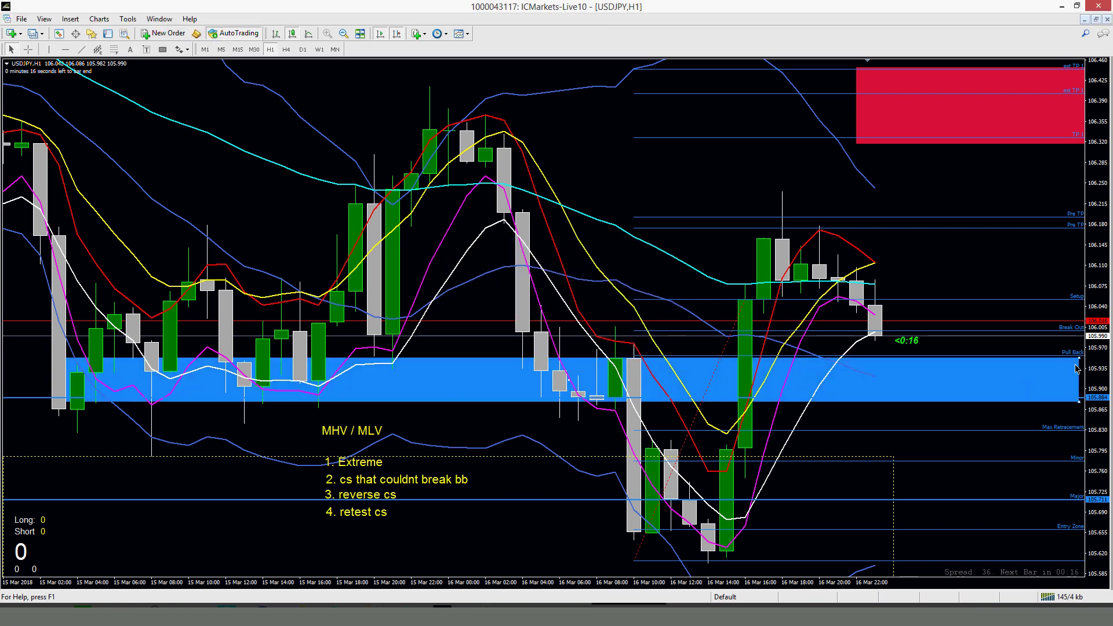
Step: Examine price action above the blue zone on the H1, M15 and M5 charts
left_click_drag(1108, 321, 1106, 371)
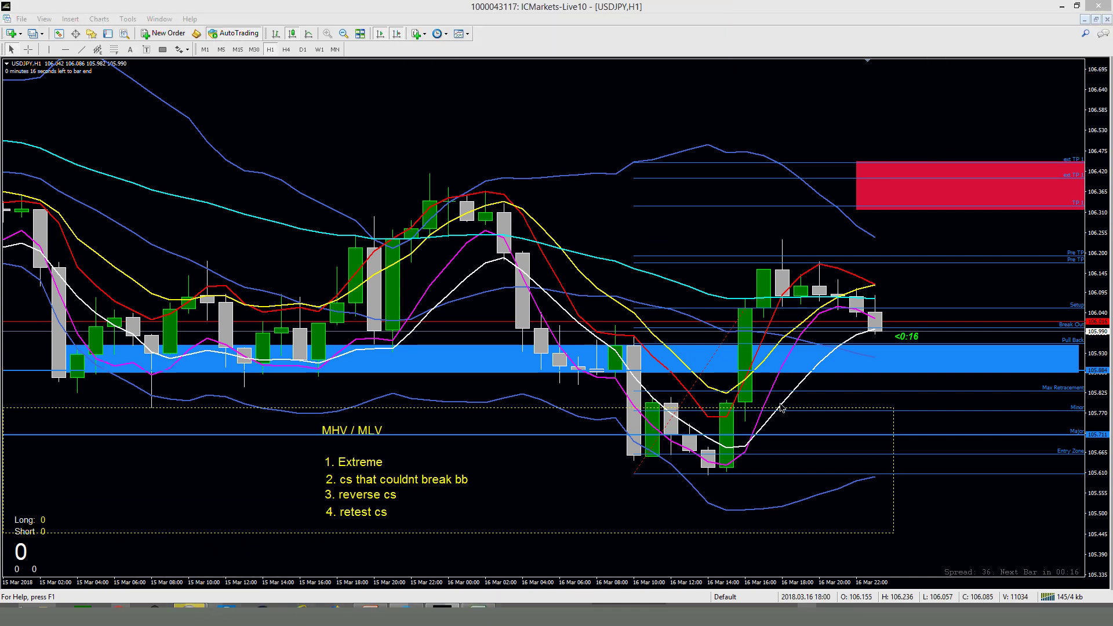
left_click(246, 55)
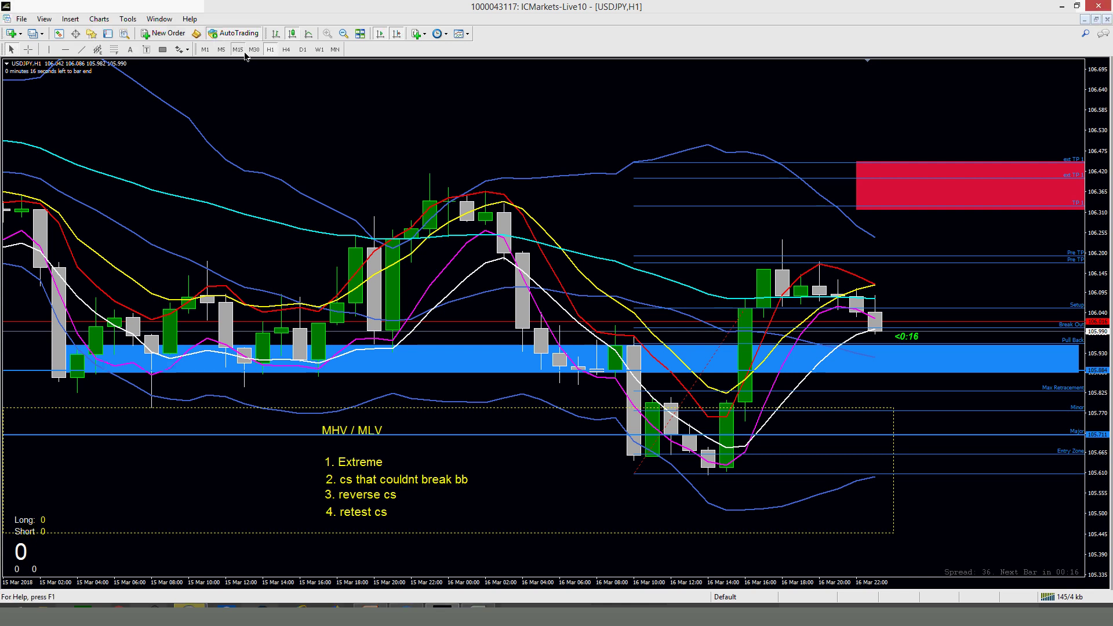
left_click(239, 50)
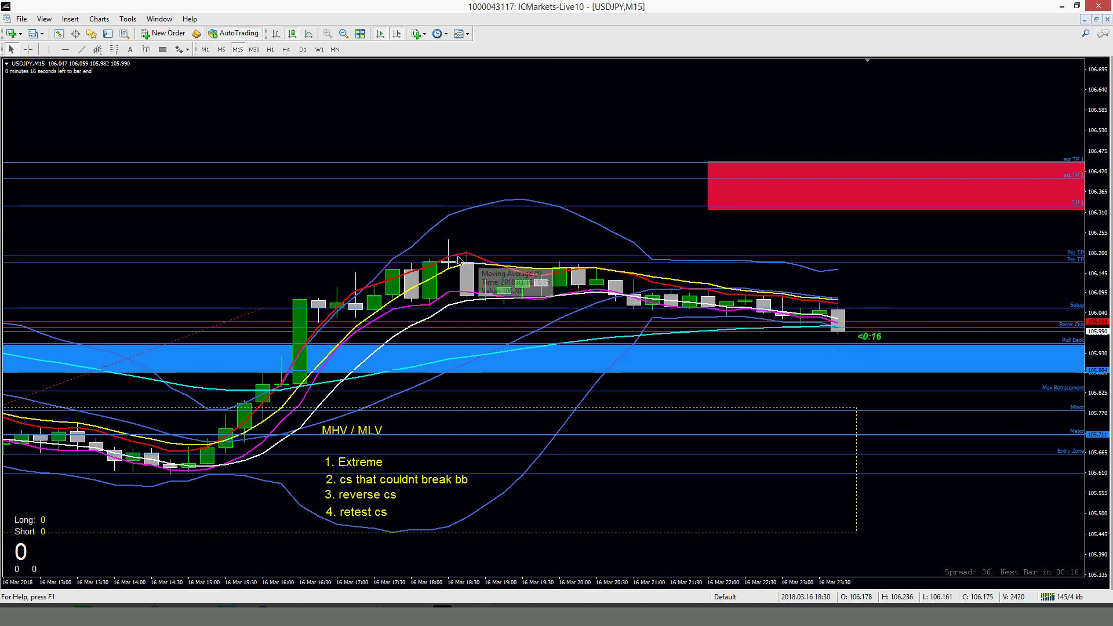
left_click_drag(1095, 145, 1056, 237)
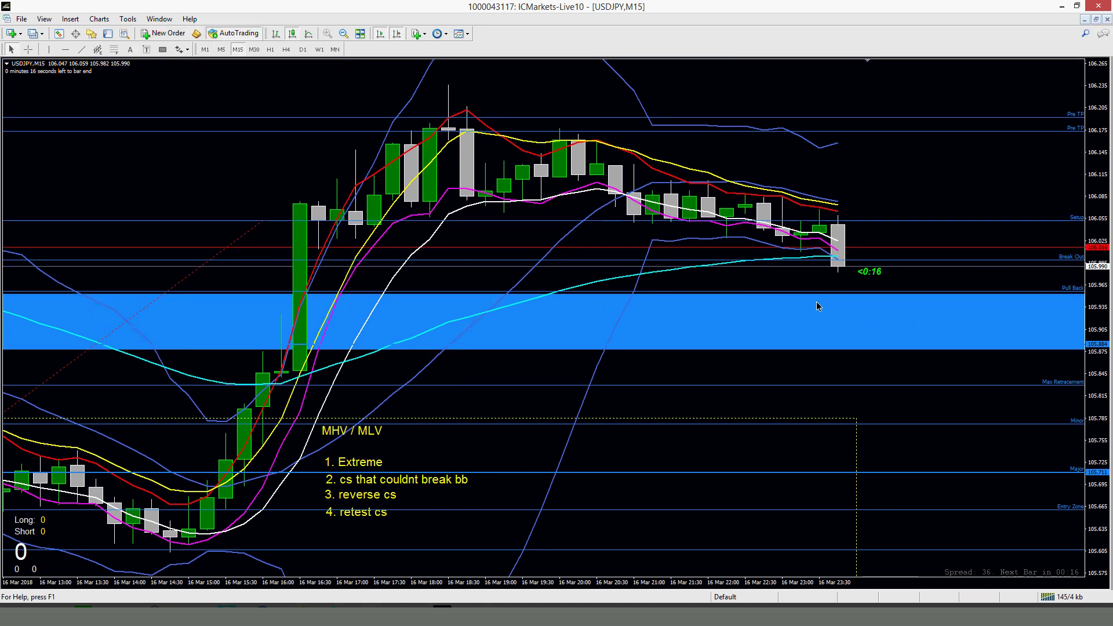
left_click(221, 49)
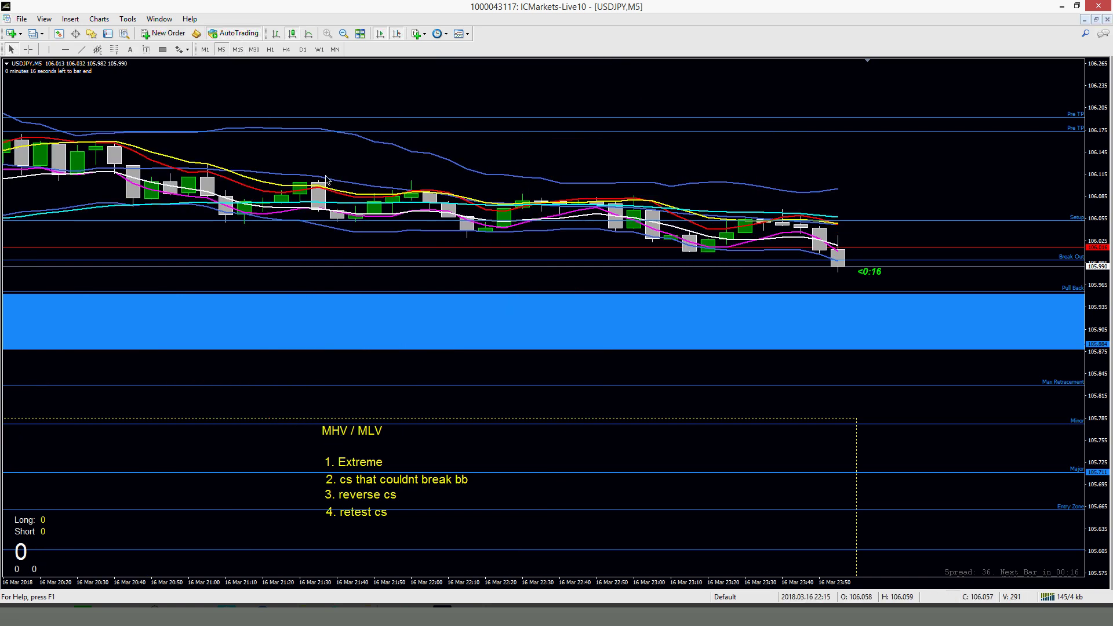
left_click_drag(1088, 459, 1101, 410)
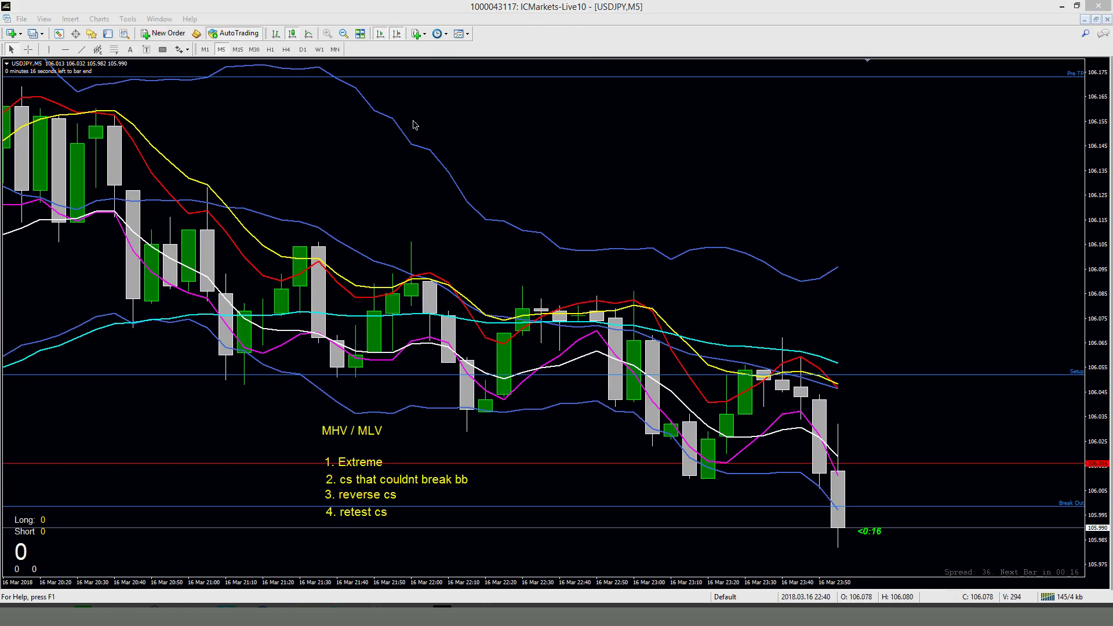
Step: On the M15 chart, draw a rectangle from about 106.18 down to 106.08, spanning the candles after the 16 March high and past the latest one
left_click(344, 33)
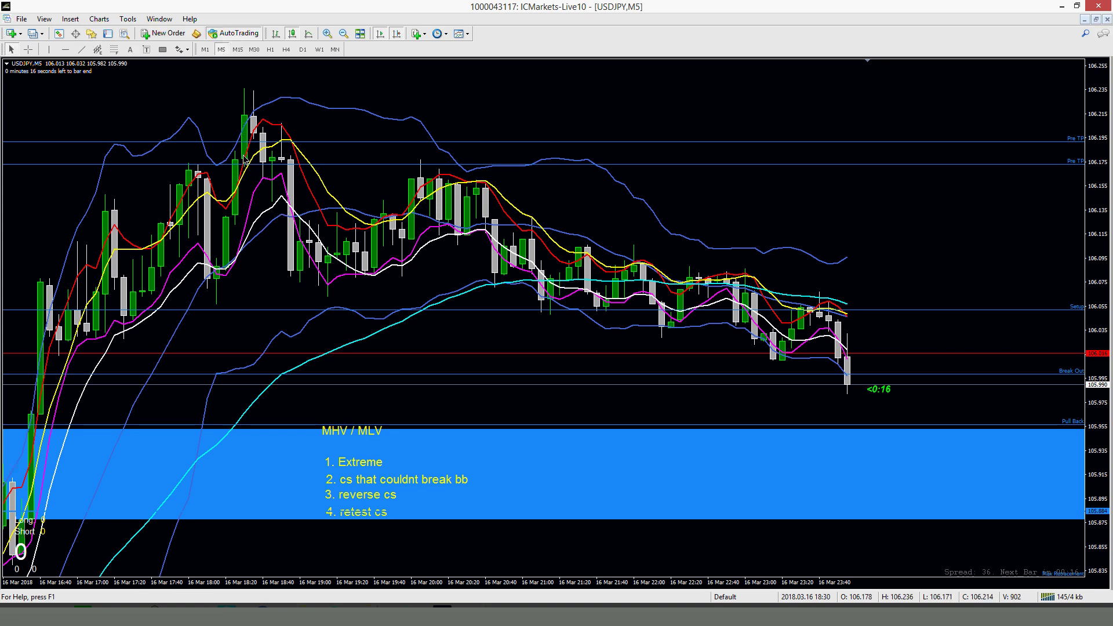
mouse_move(273, 199)
left_click(238, 49)
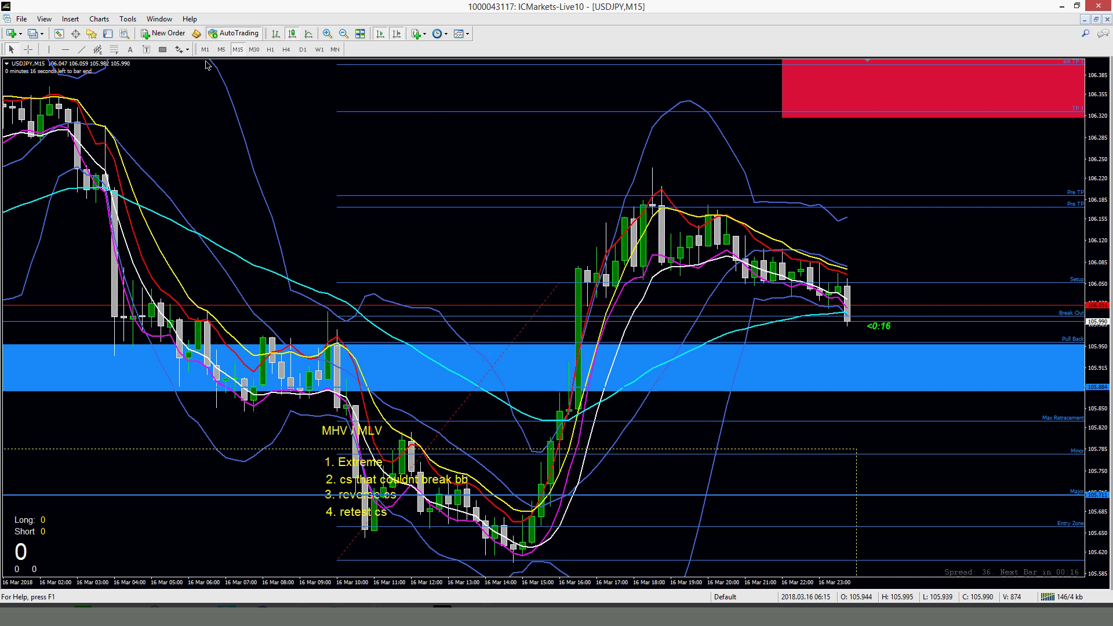
left_click_drag(645, 205, 882, 268)
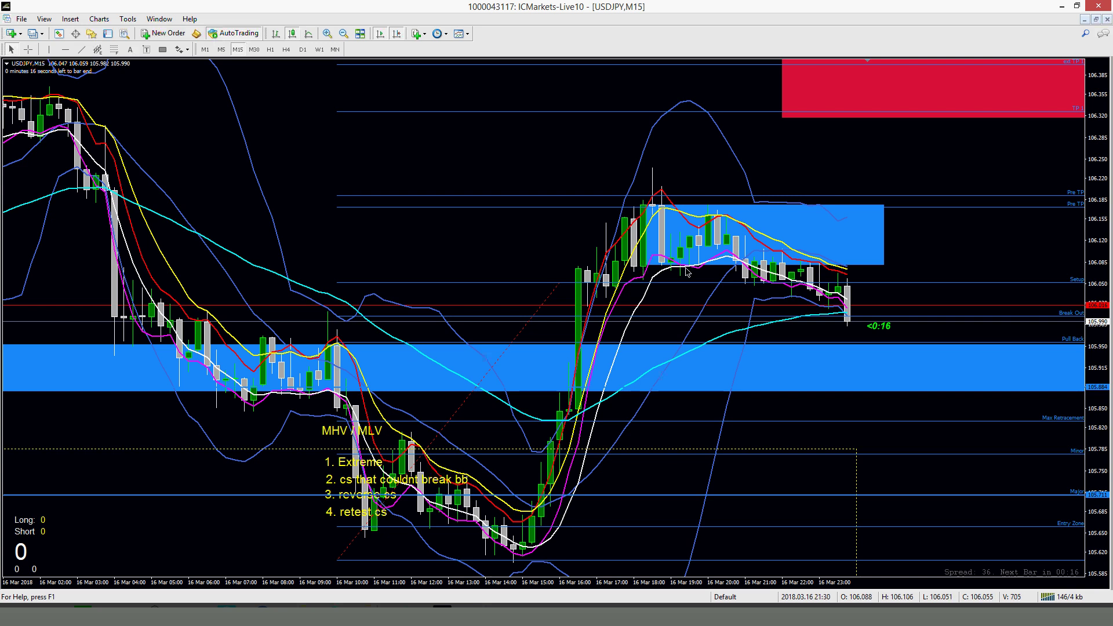
left_click_drag(880, 265, 879, 265)
Step: Draw yellow Fibonacci levels from the 16 March 21:00 candle low up to the swing high on M15, and delete the blue rectangle between them
left_click(114, 52)
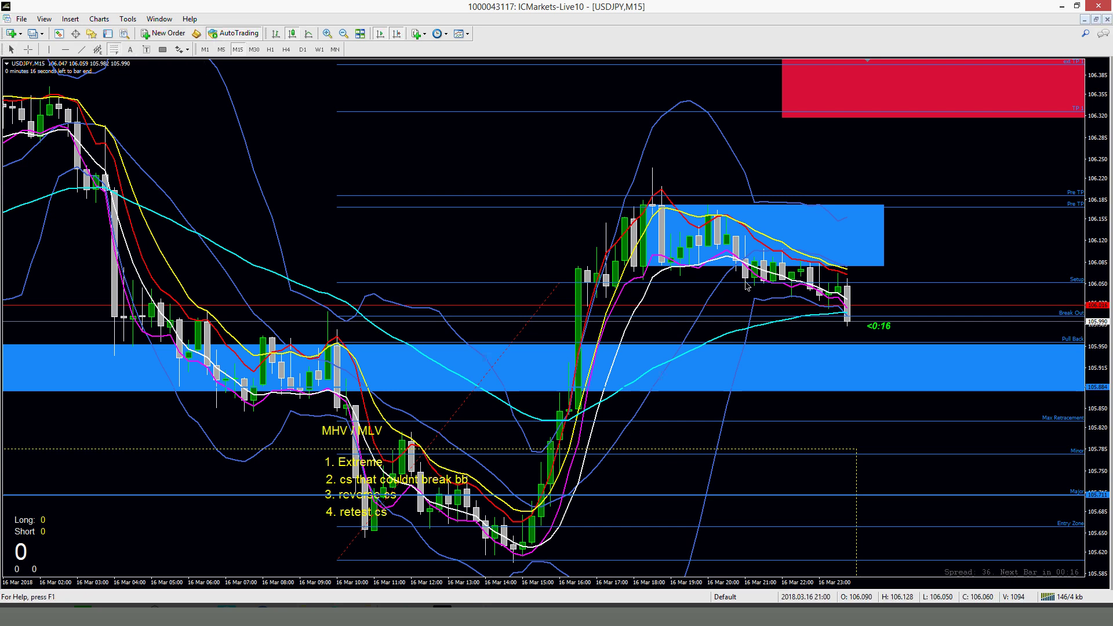
left_click_drag(748, 282, 587, 169)
right_click(589, 170)
left_click(624, 177)
left_click(563, 330)
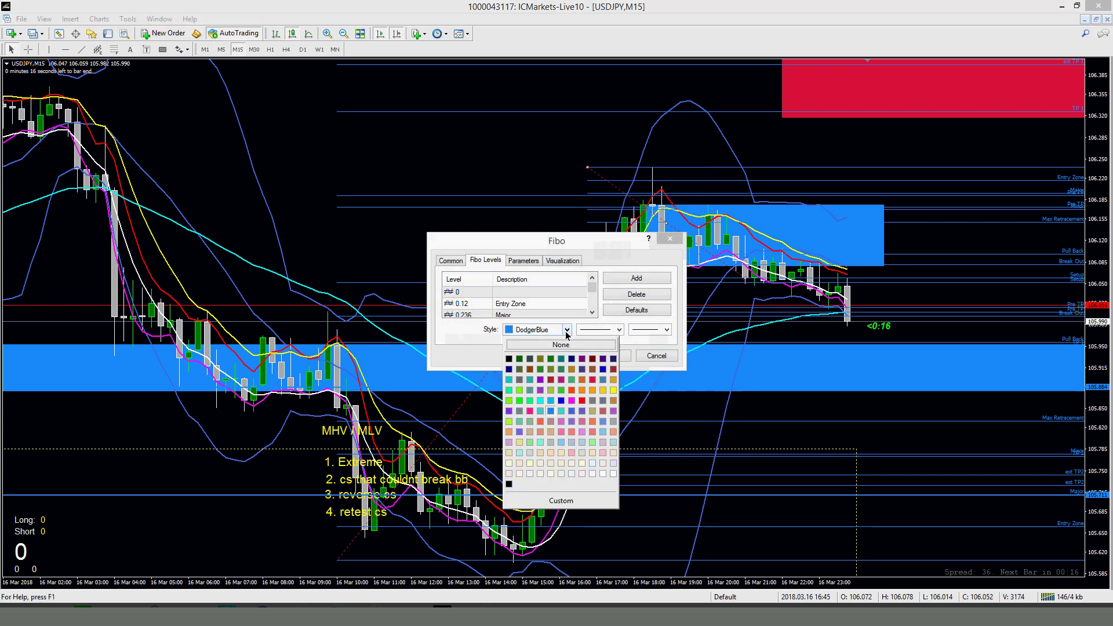
left_click(613, 389)
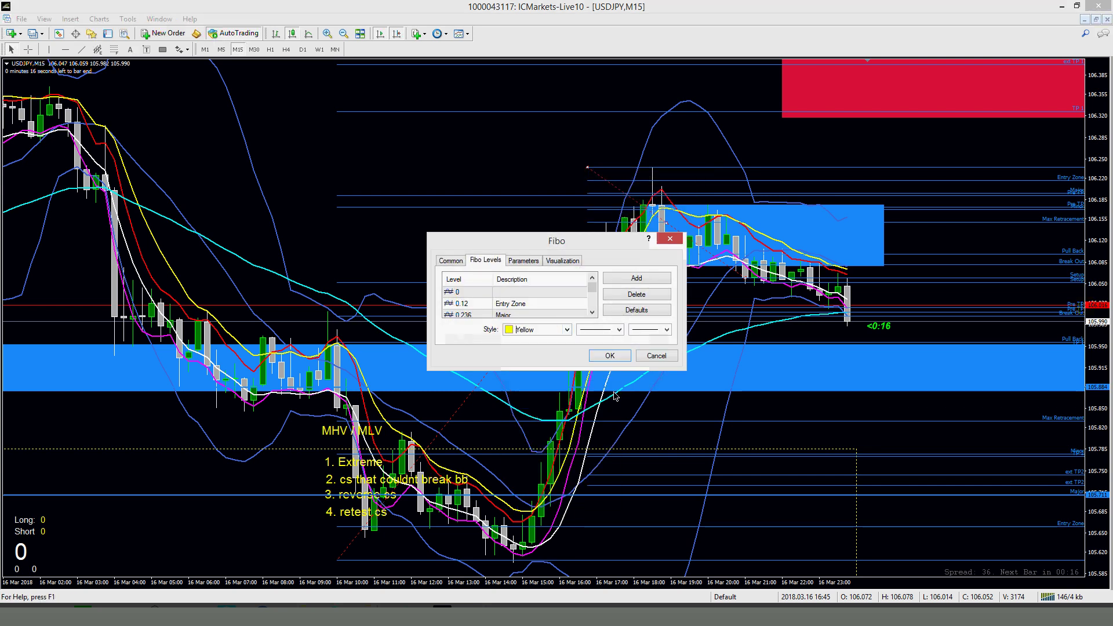
left_click(610, 356)
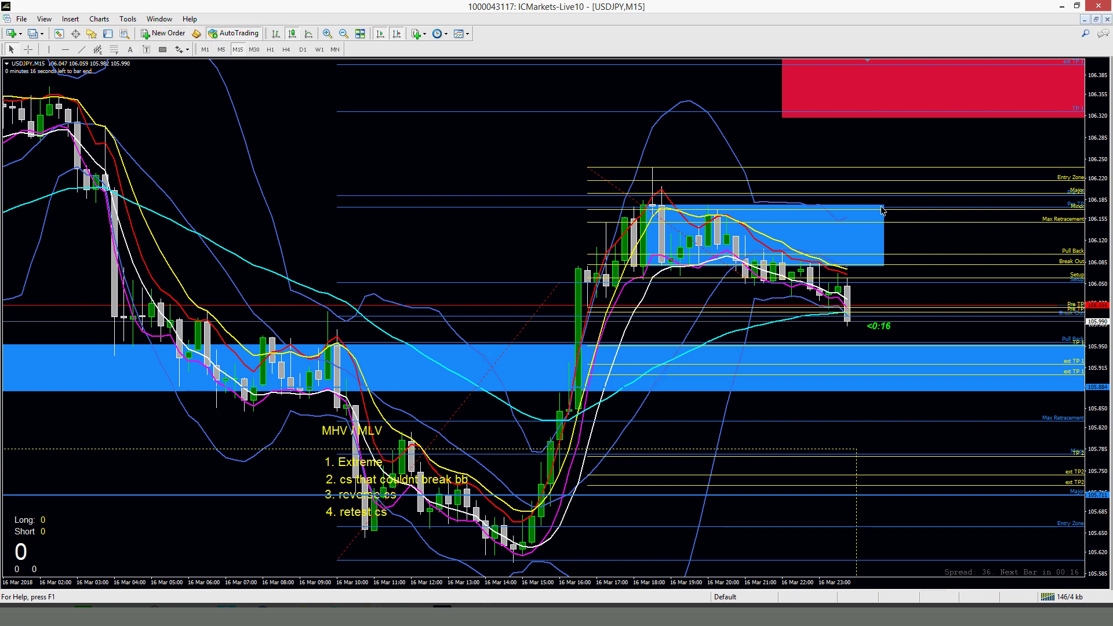
key("Delete")
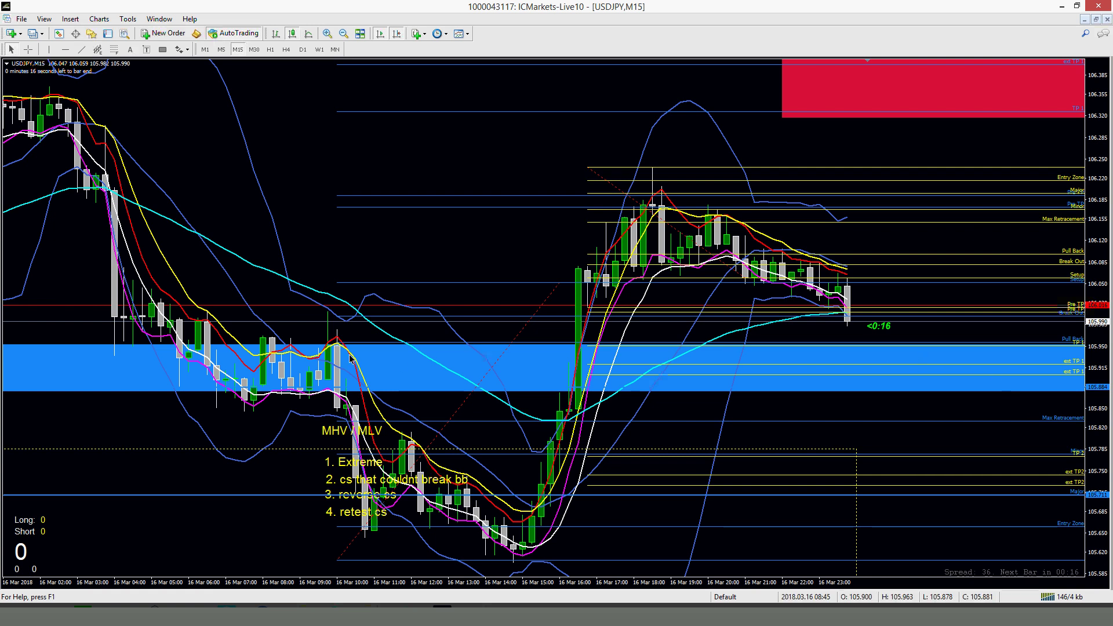
Step: Examine recent price action against the yellow Fibonacci levels on the H1, M15 and M5 charts
left_click(270, 50)
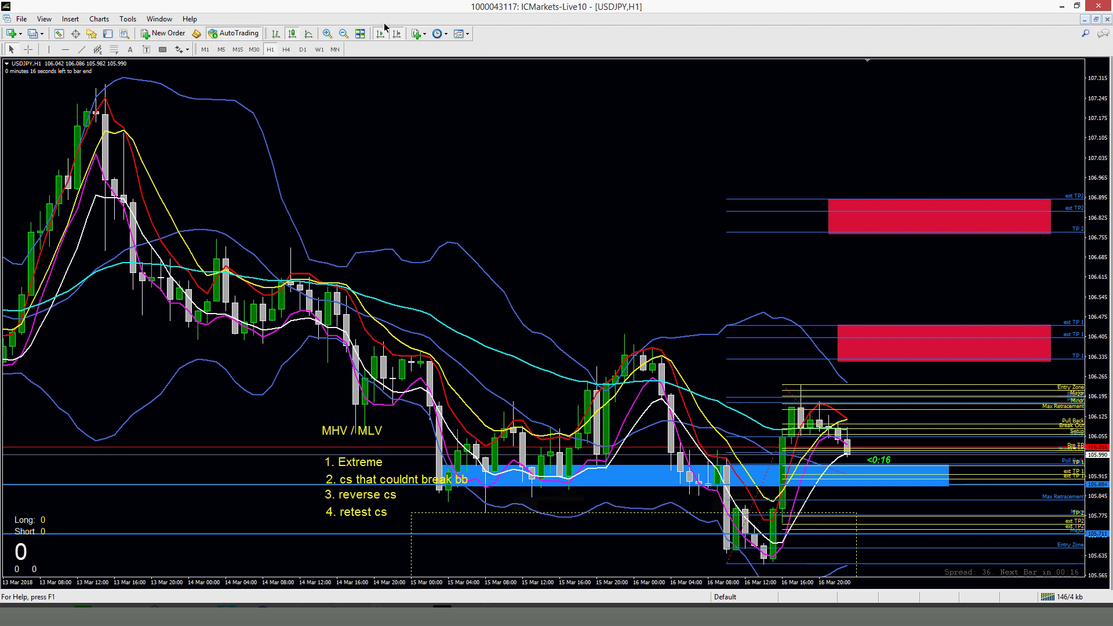
left_click(327, 33)
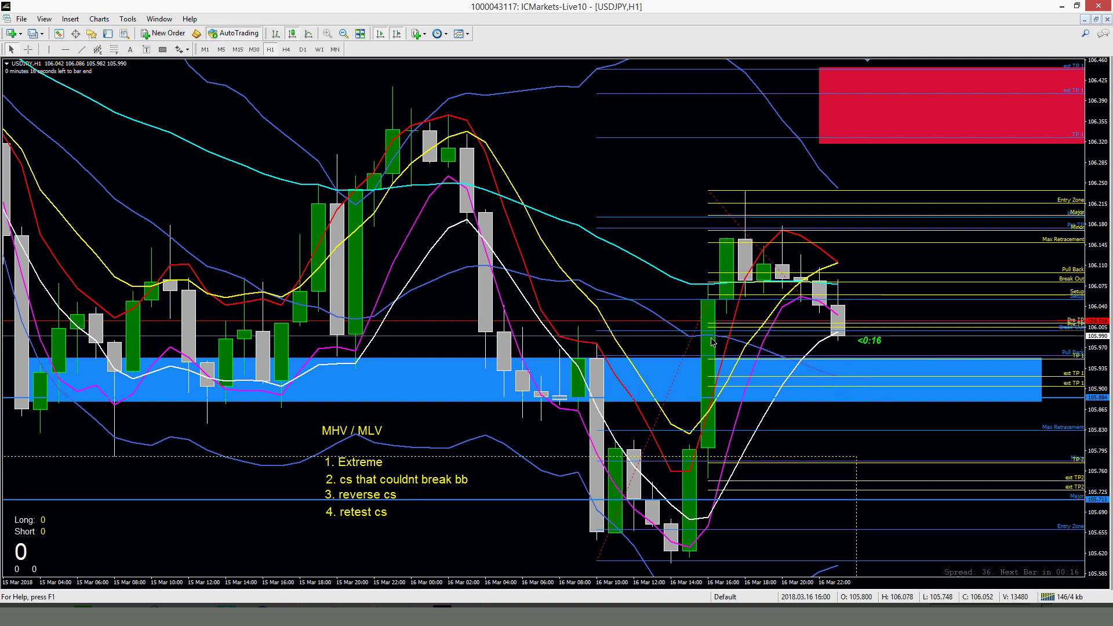
mouse_move(799, 304)
left_click(237, 50)
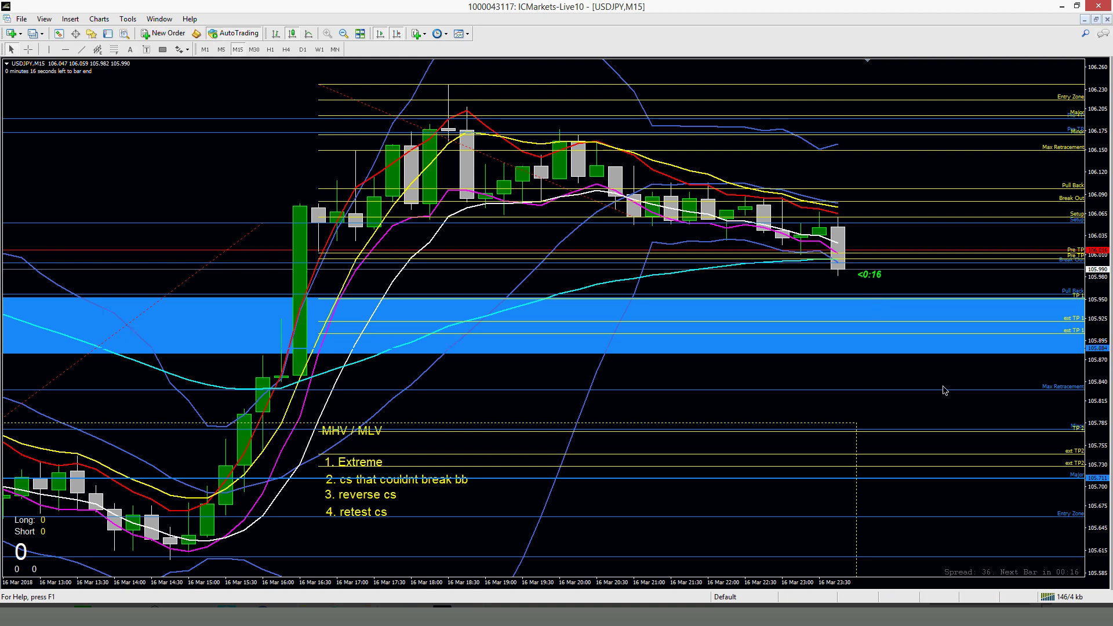
left_click(221, 49)
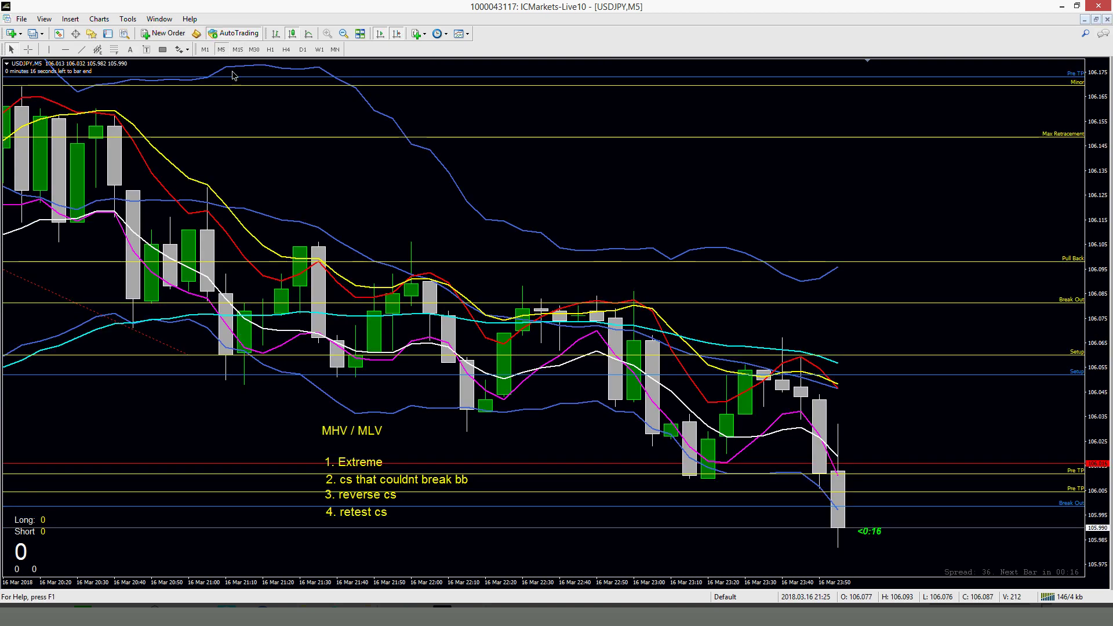
left_click(342, 34)
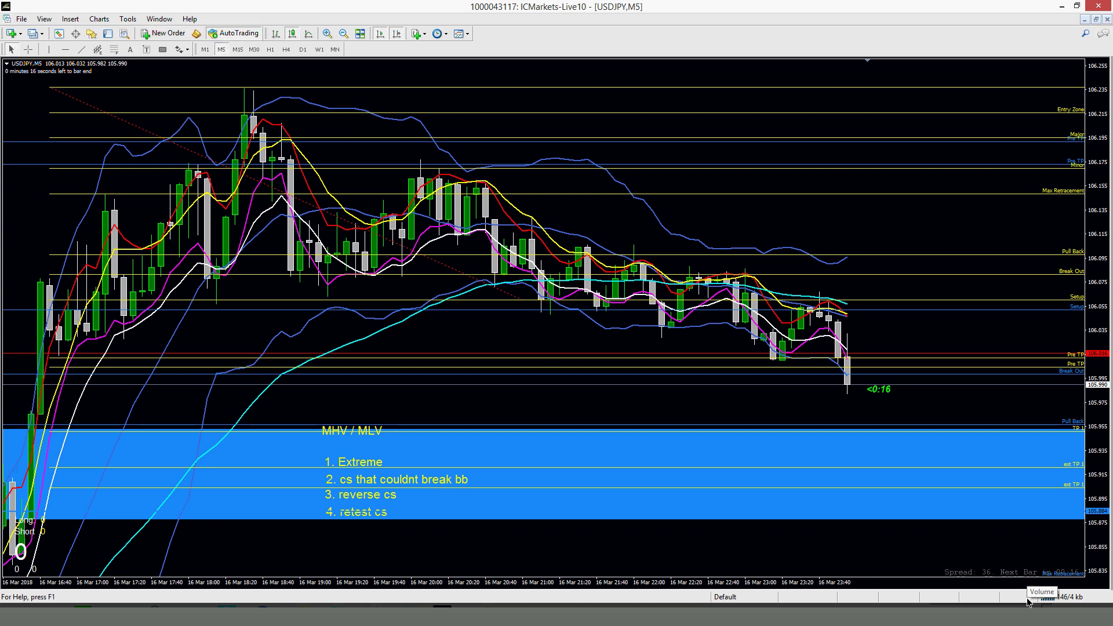
Step: Compare the blue pull-back zone and the 16 March lows on the M15, H1 and H4 charts
left_click(238, 49)
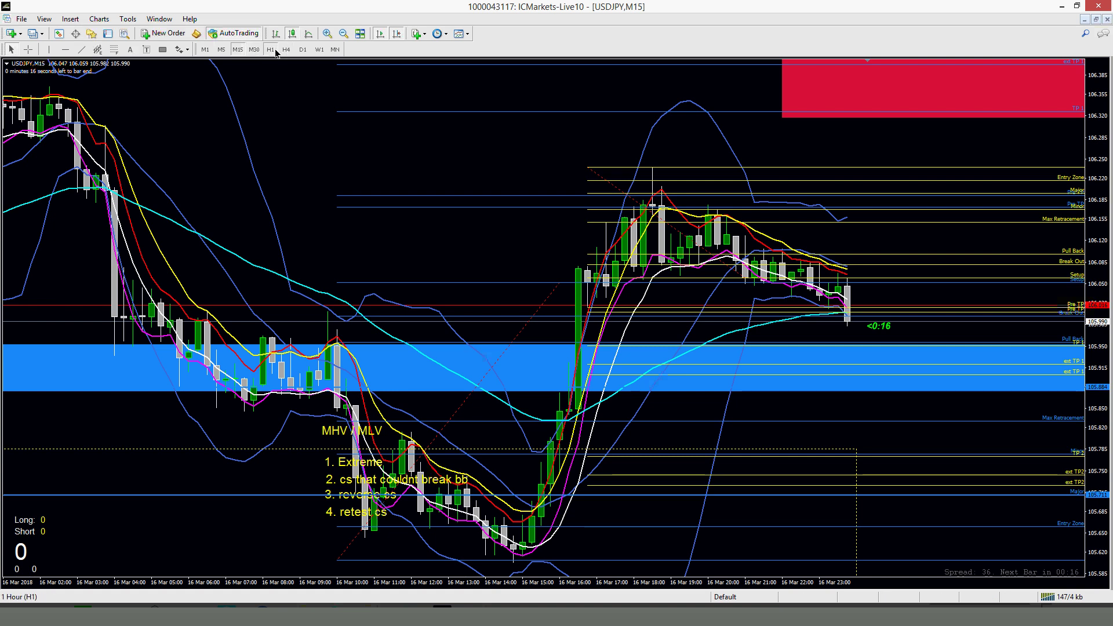
left_click(270, 50)
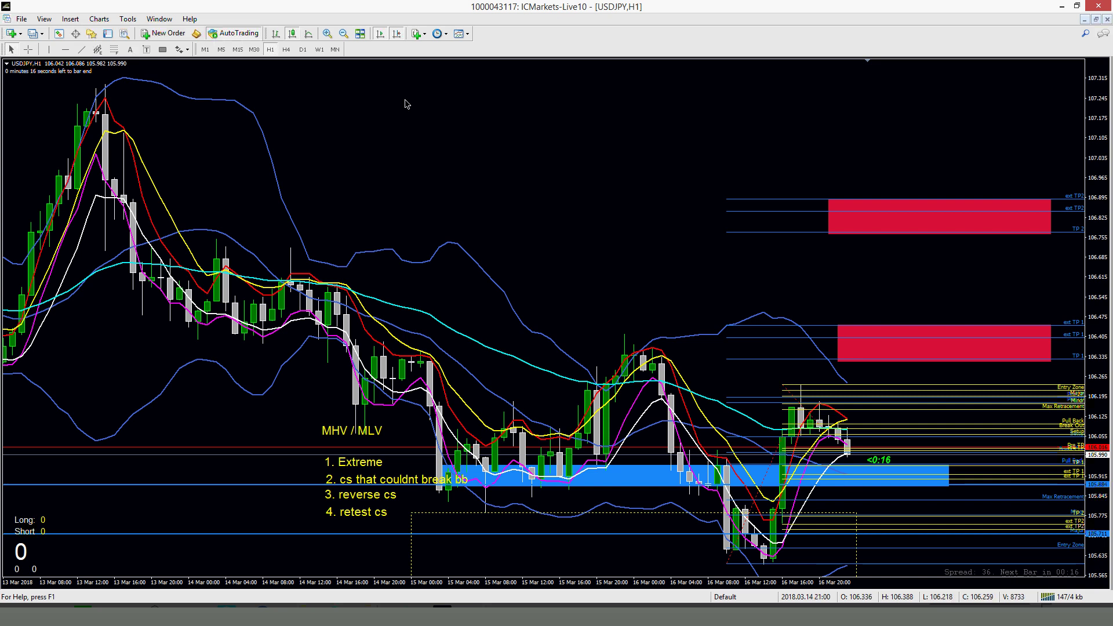
left_click(285, 50)
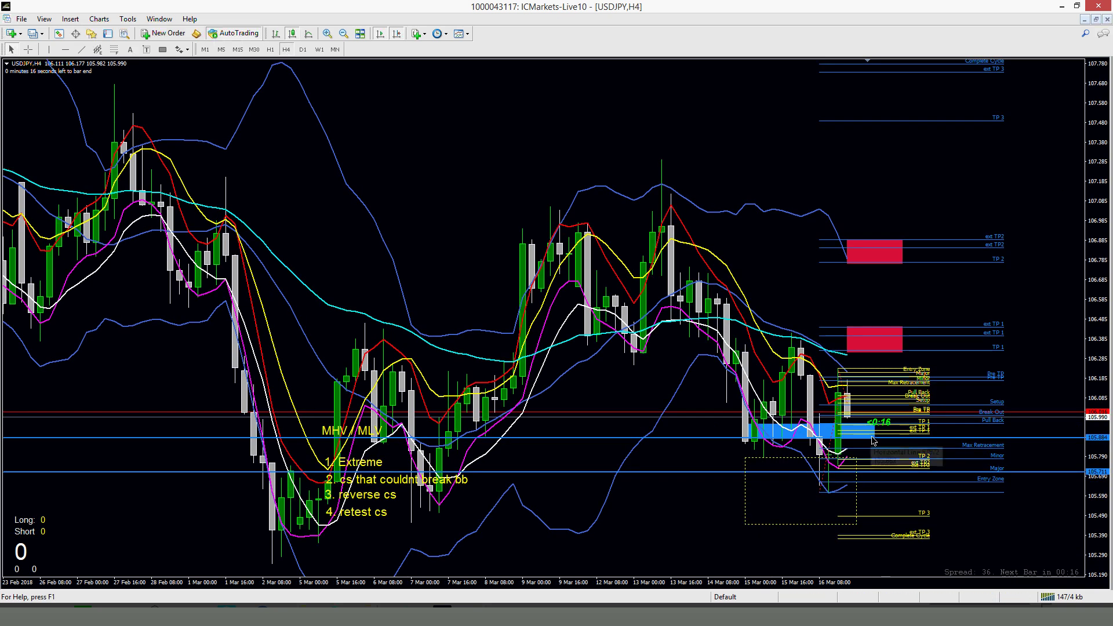
left_click(270, 50)
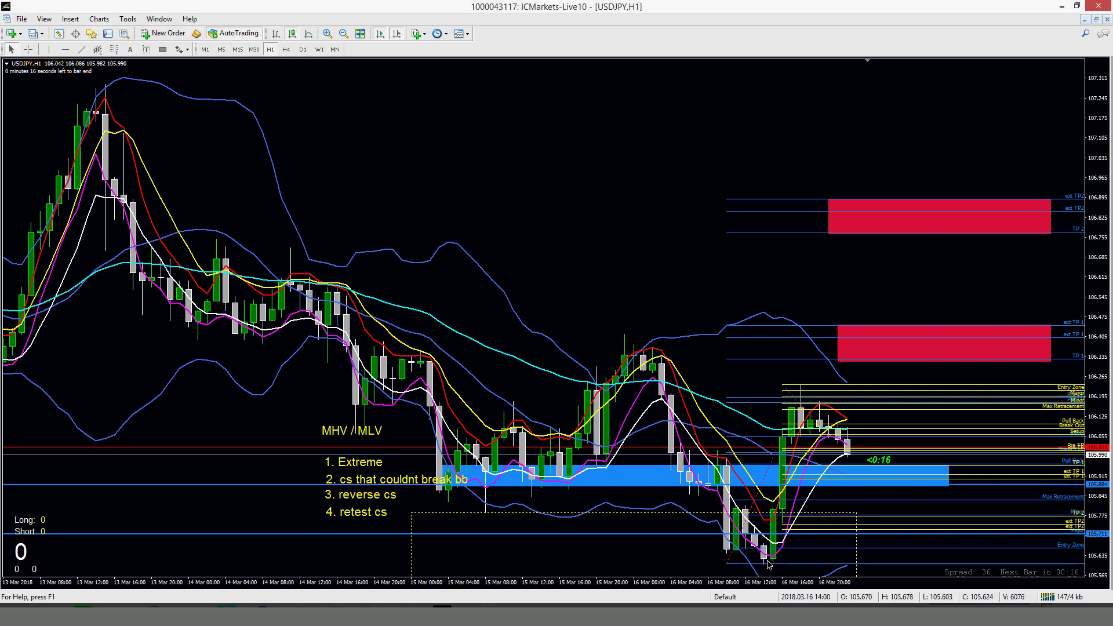
mouse_move(774, 559)
left_click(287, 50)
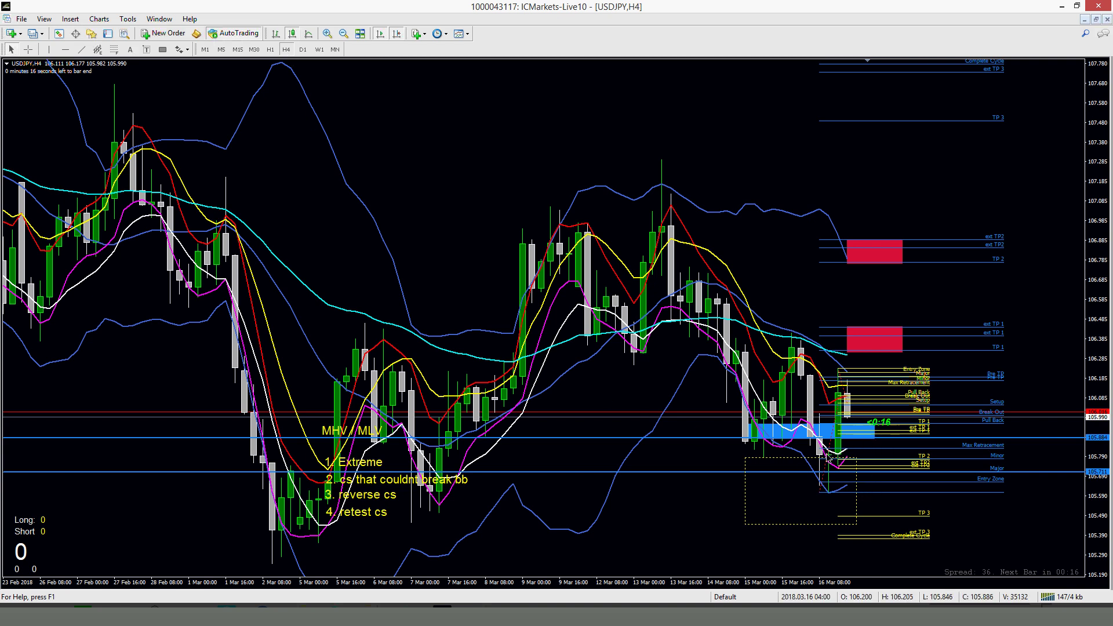
left_click(271, 49)
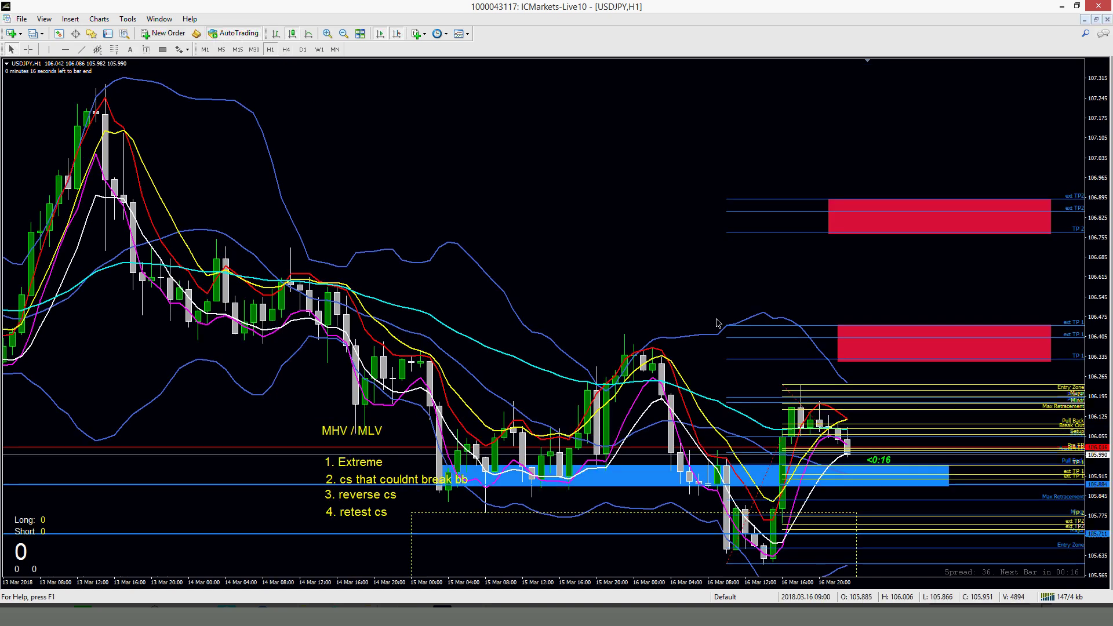
Step: Inspect the latest Daily candles around the two blue horizontal lines and measure the distance down from the upper line with the crosshair
left_click(303, 50)
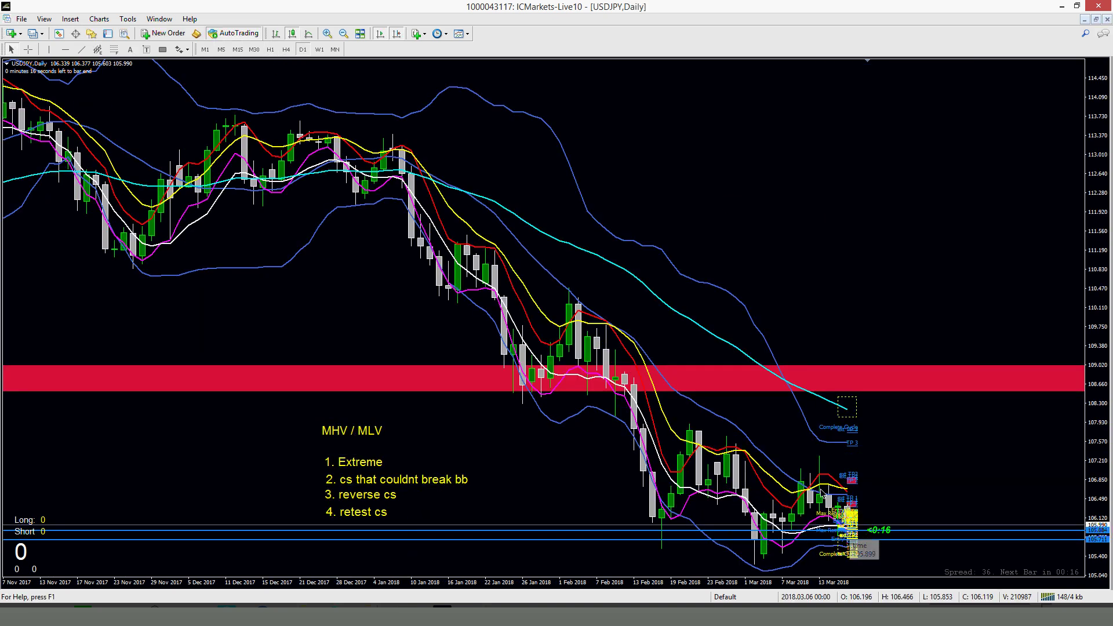
left_click(286, 50)
left_click(271, 50)
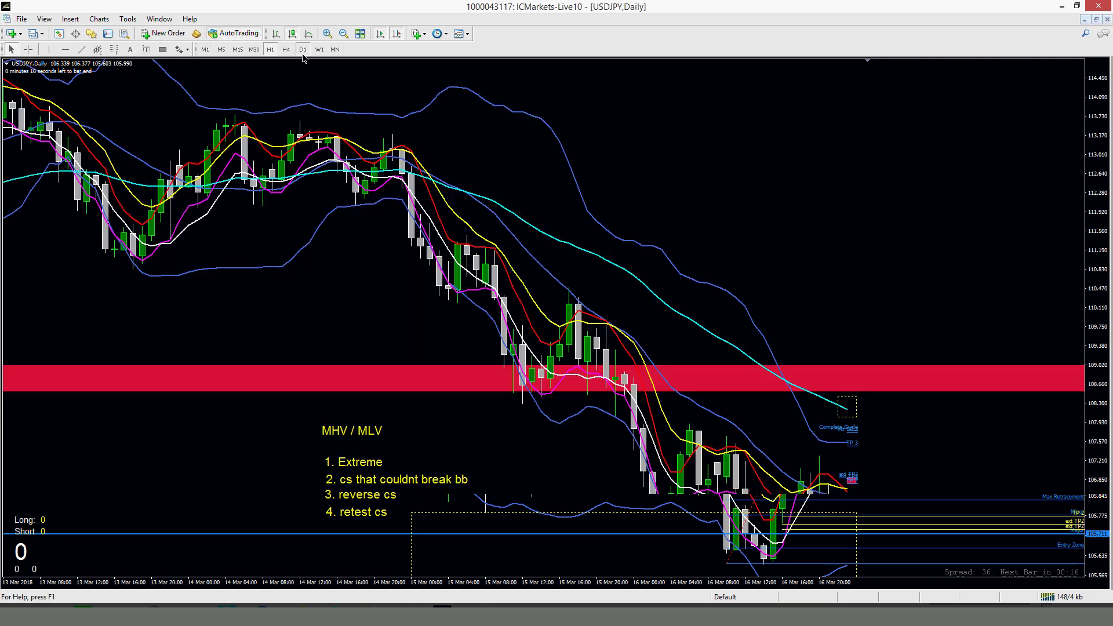
key("d")
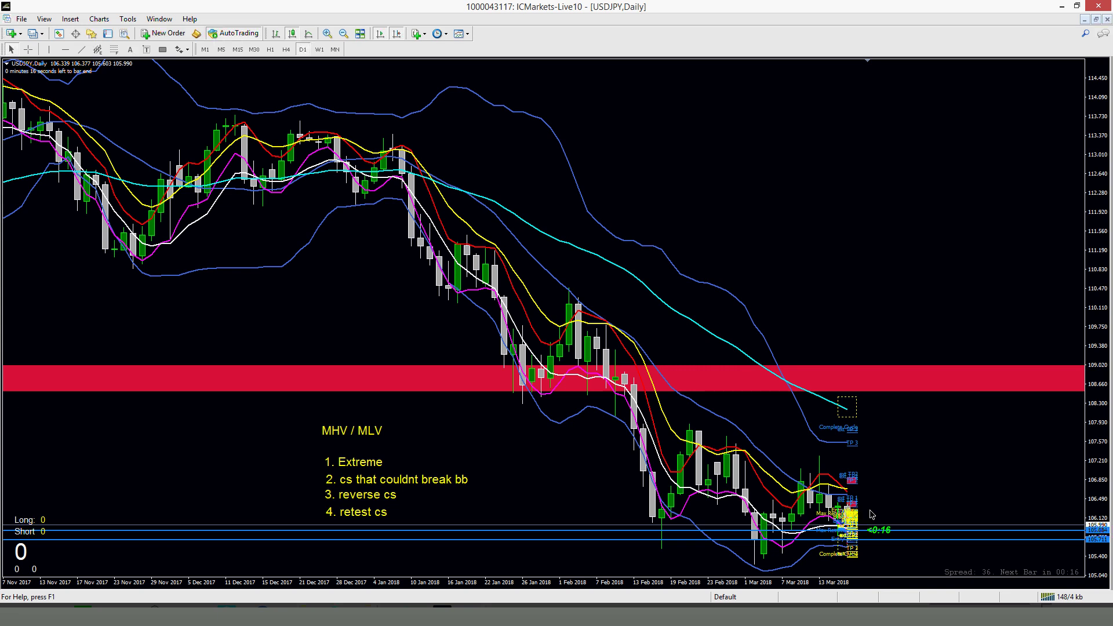
key("plus")
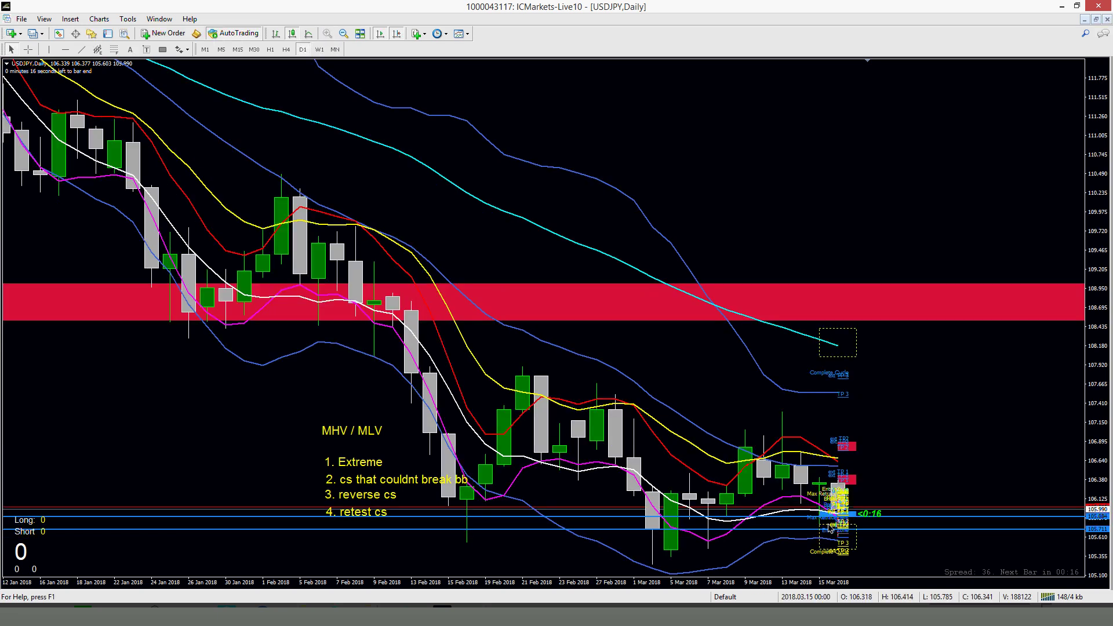
left_click(28, 49)
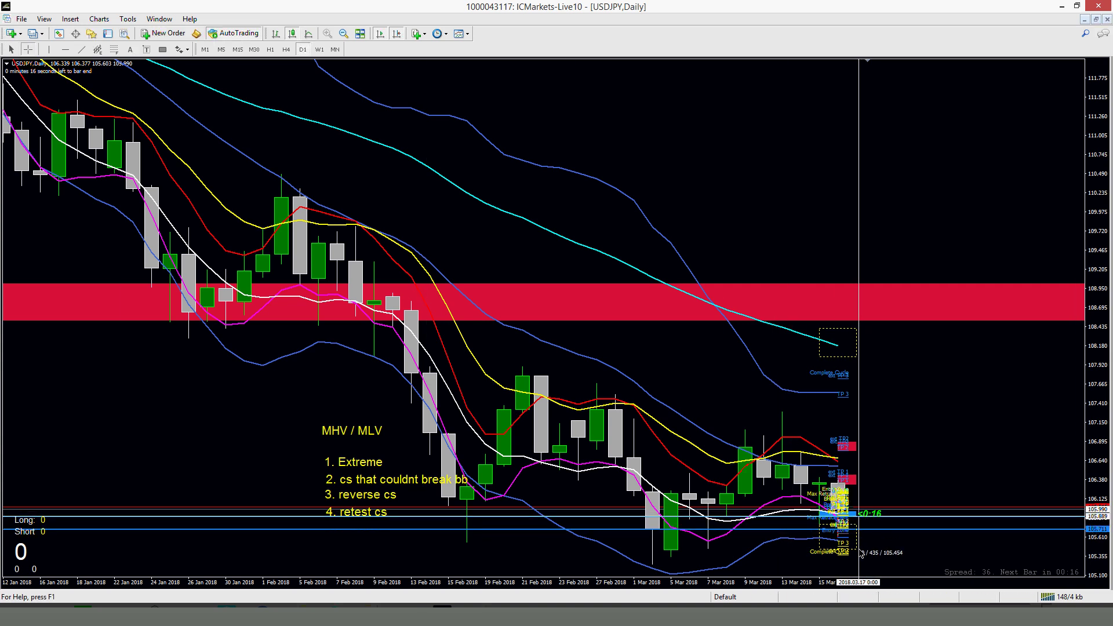
left_click_drag(861, 554, 862, 563)
Step: Compare the latest candles with the Fibonacci levels and zones across the H1, Daily, H4, M30 and M15 charts
left_click(271, 49)
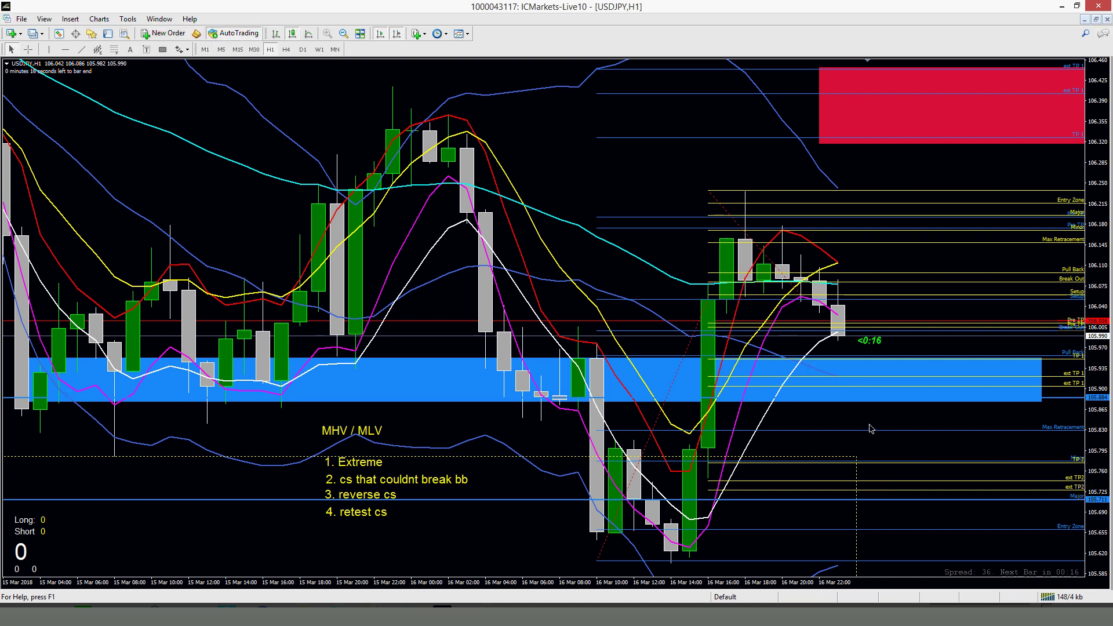
left_click(303, 50)
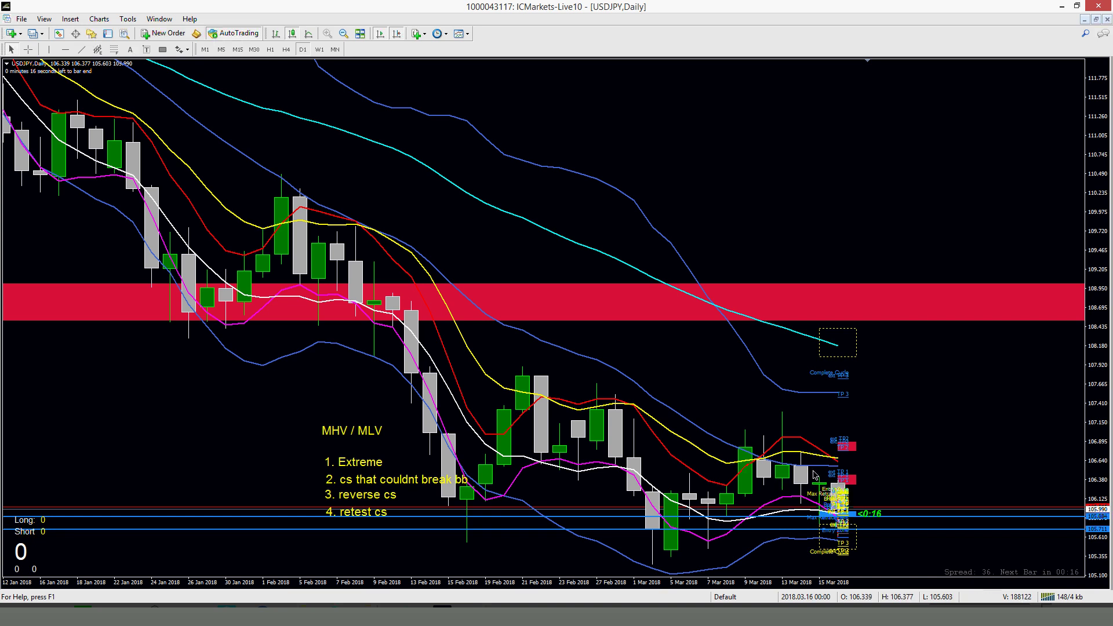
left_click(285, 49)
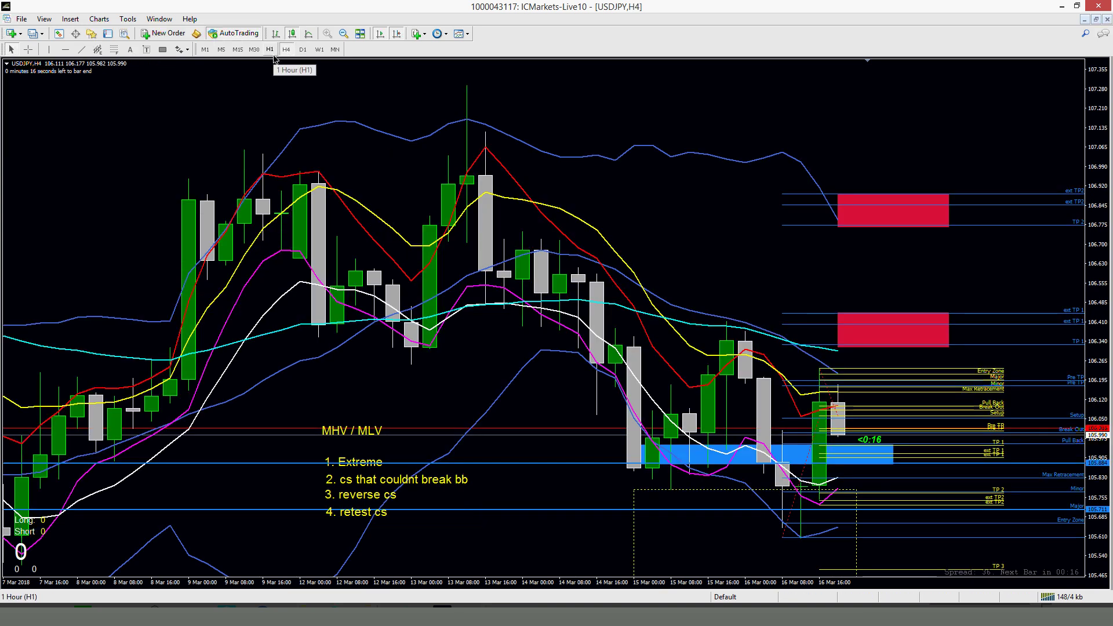
left_click(238, 50)
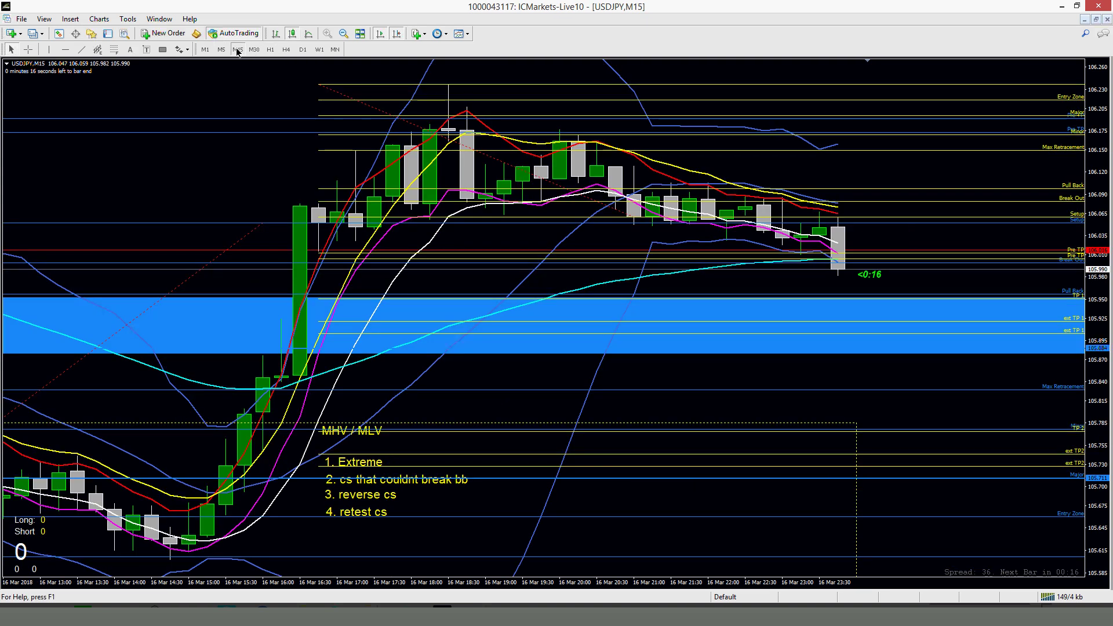
left_click(254, 50)
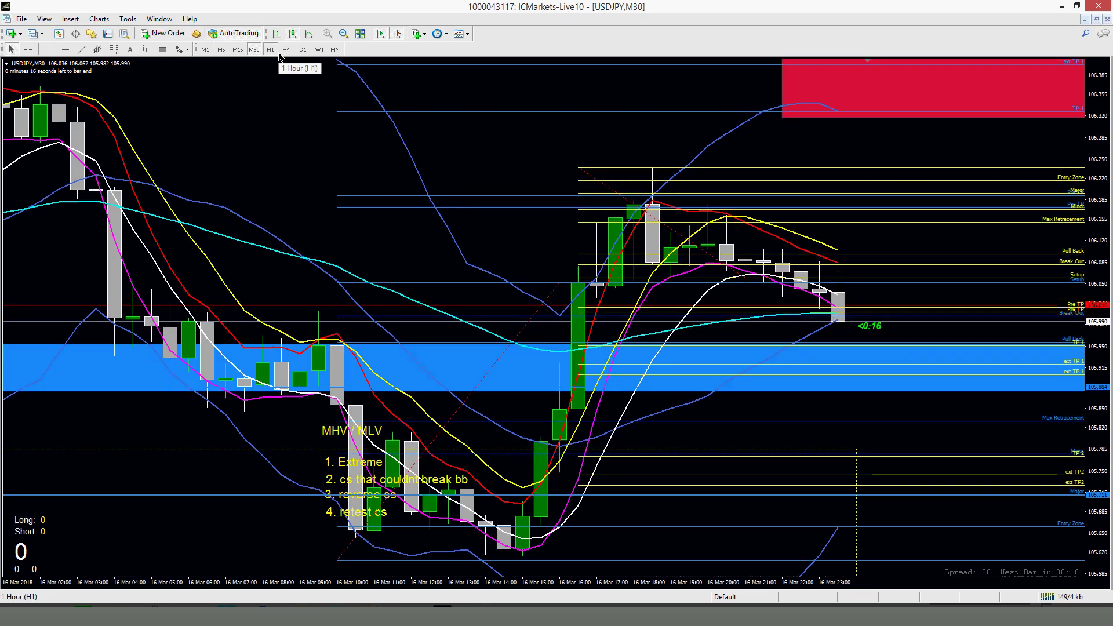
left_click(270, 50)
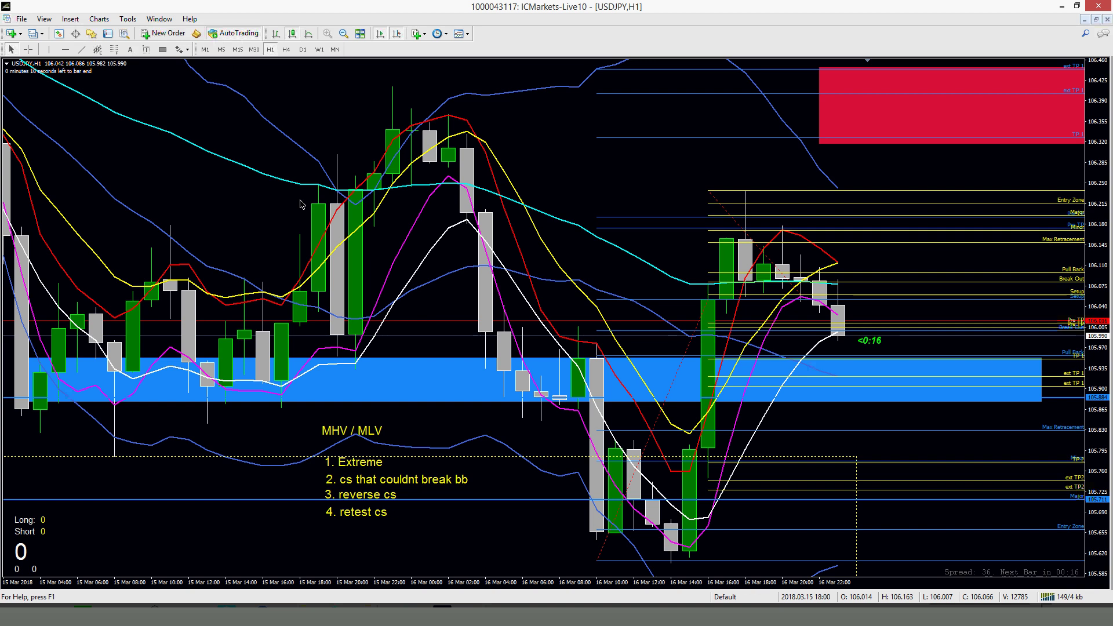
mouse_move(823, 350)
left_click(286, 49)
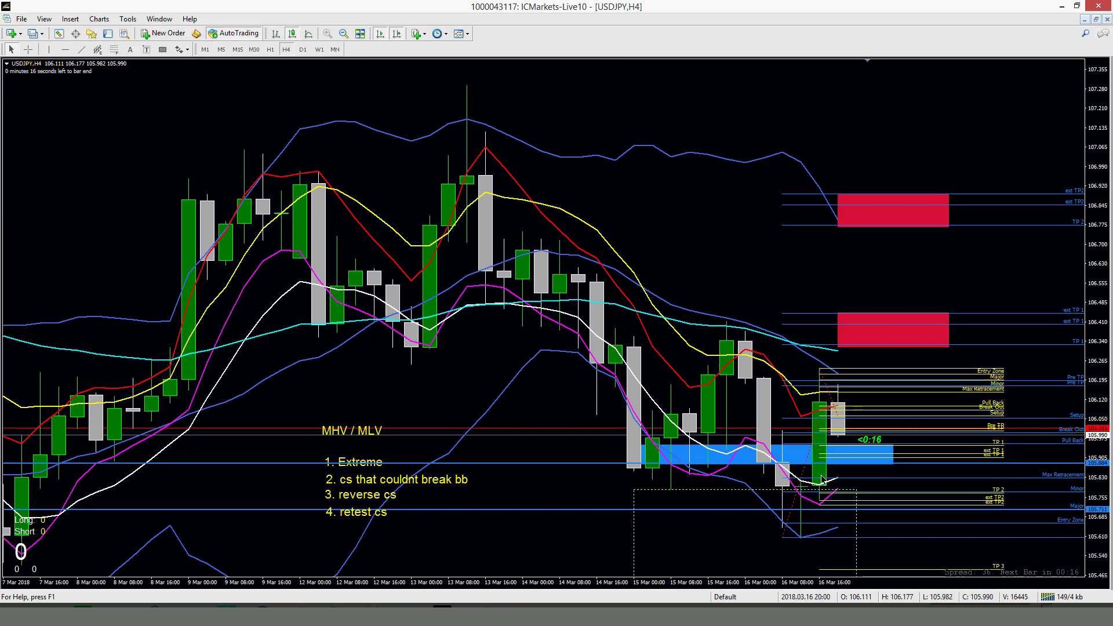
left_click(270, 50)
left_click(254, 50)
left_click(238, 50)
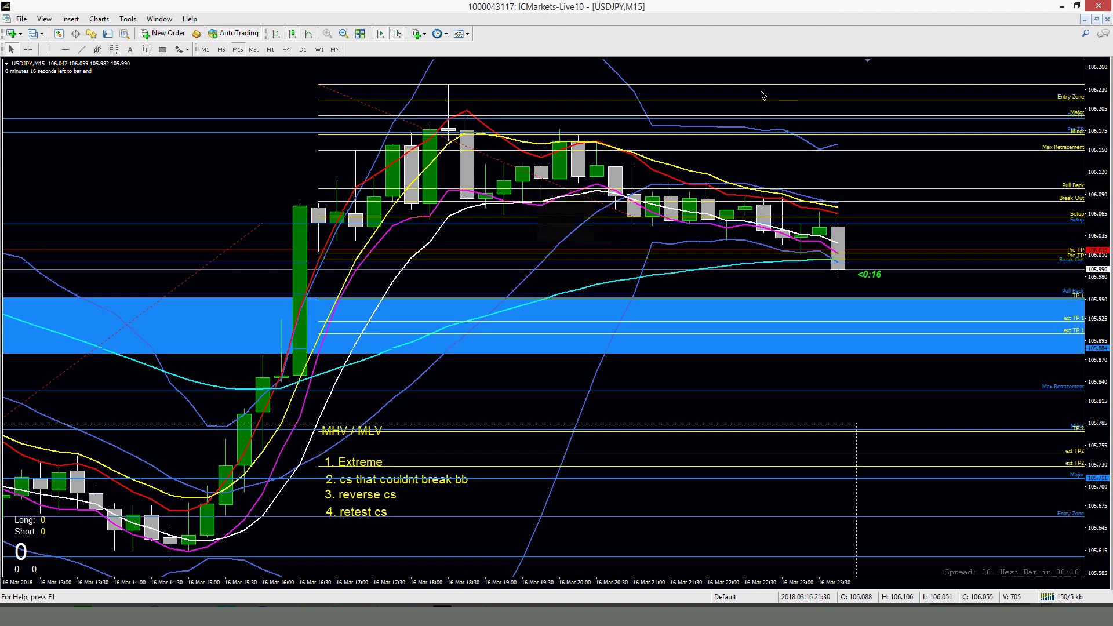
Step: Delete every drawn object from the H1 chart through the Objects List, including the labels, horizontal lines, rectangles and both Fibonacci drawings
left_click(270, 49)
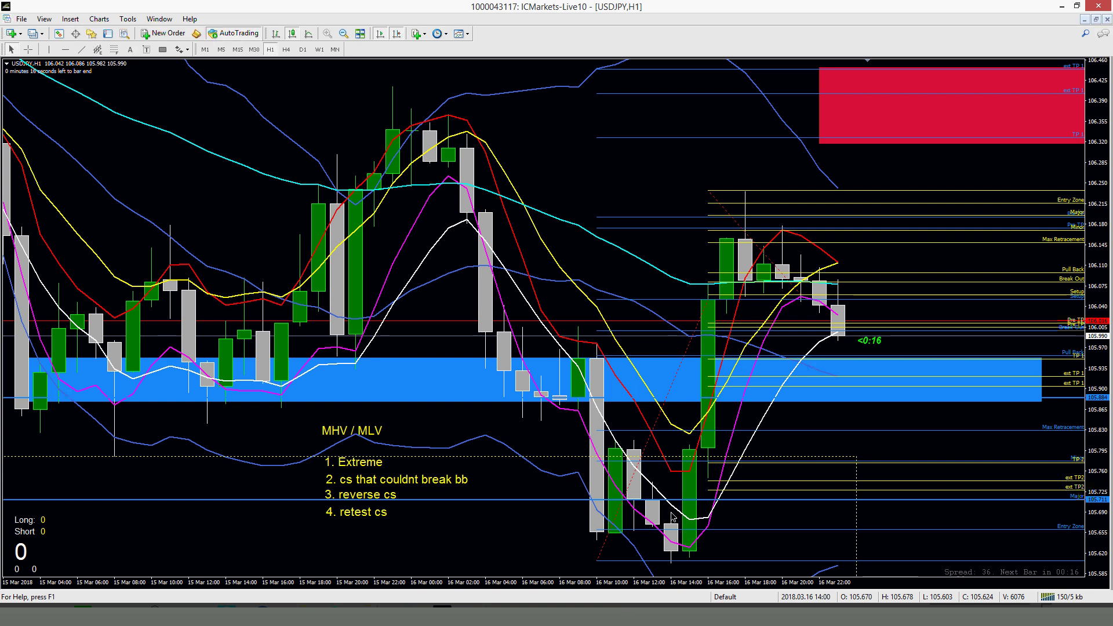
right_click(624, 216)
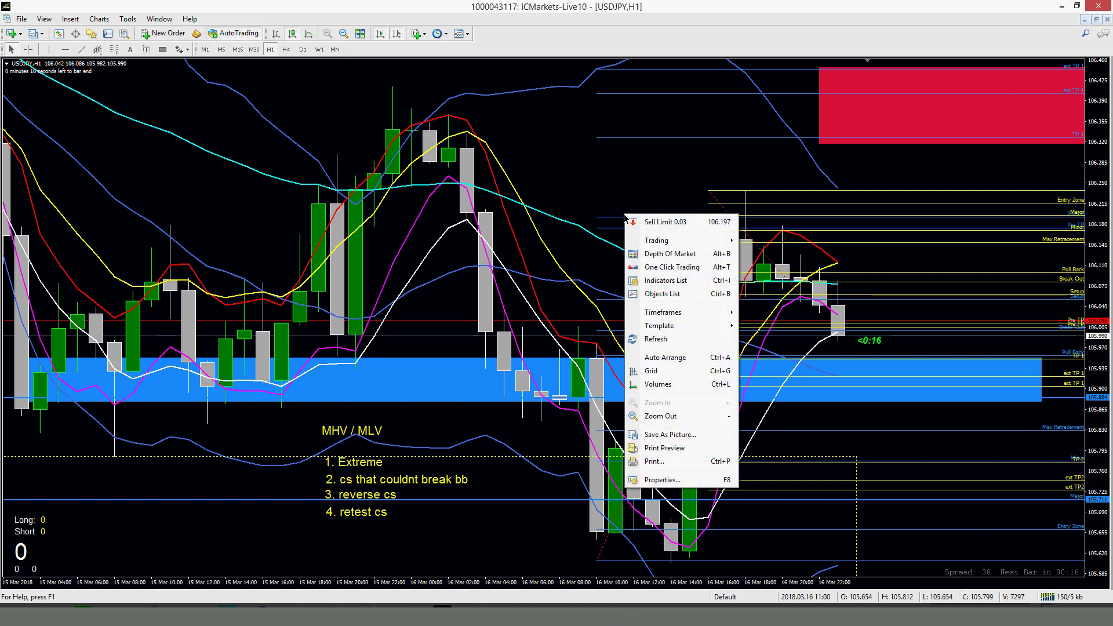
left_click(658, 294)
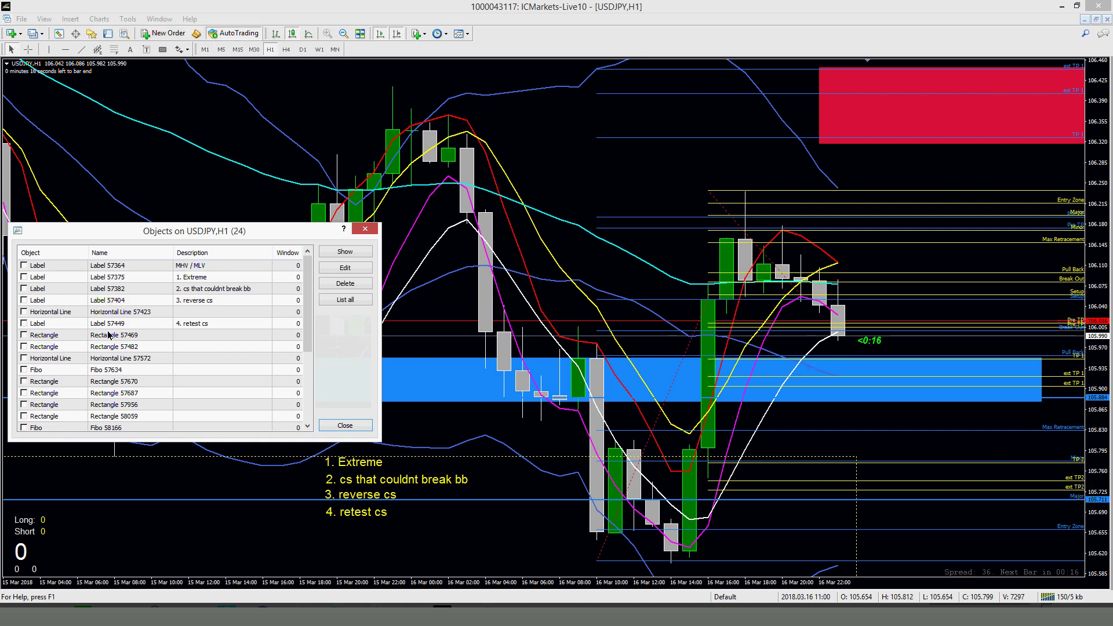
left_click(24, 371)
left_click(25, 429)
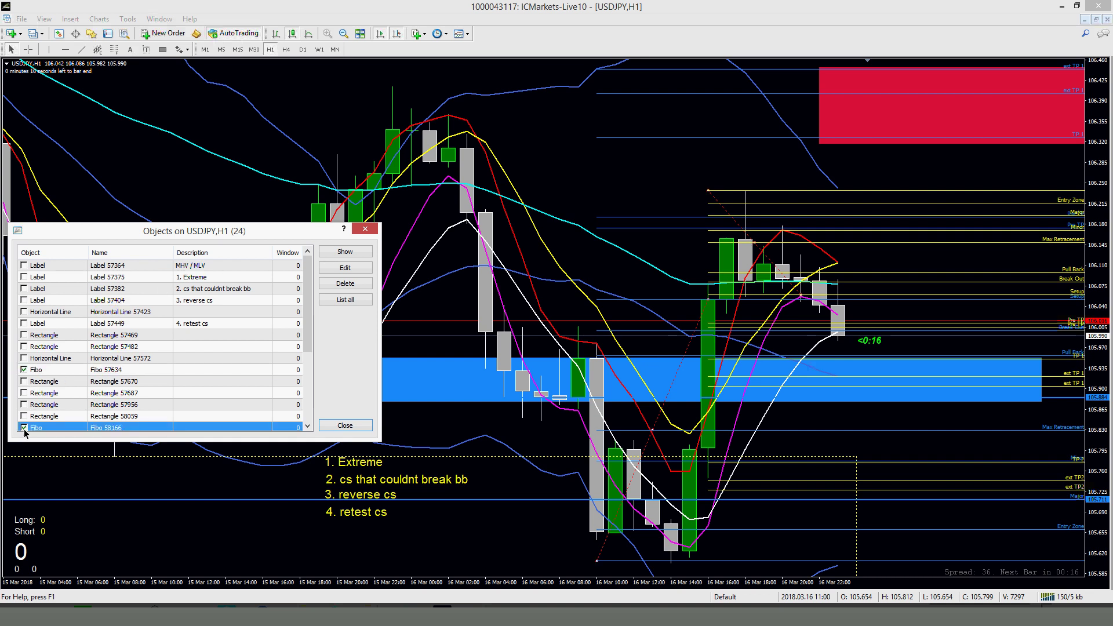
left_click(24, 335)
left_click(24, 323)
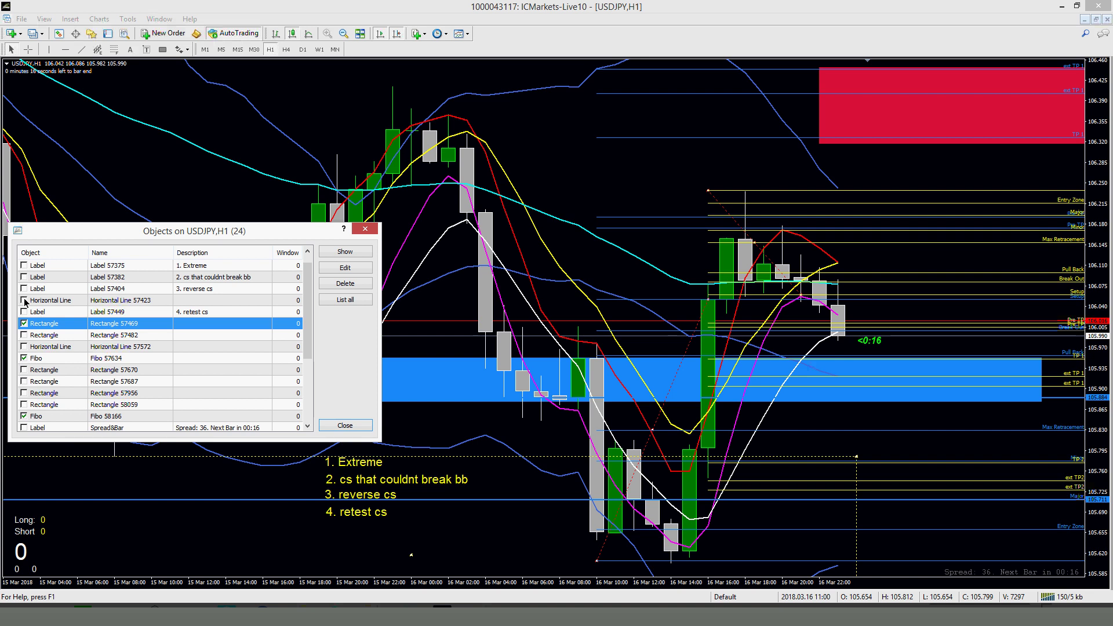
left_click(23, 381)
left_click(23, 369)
left_click(25, 393)
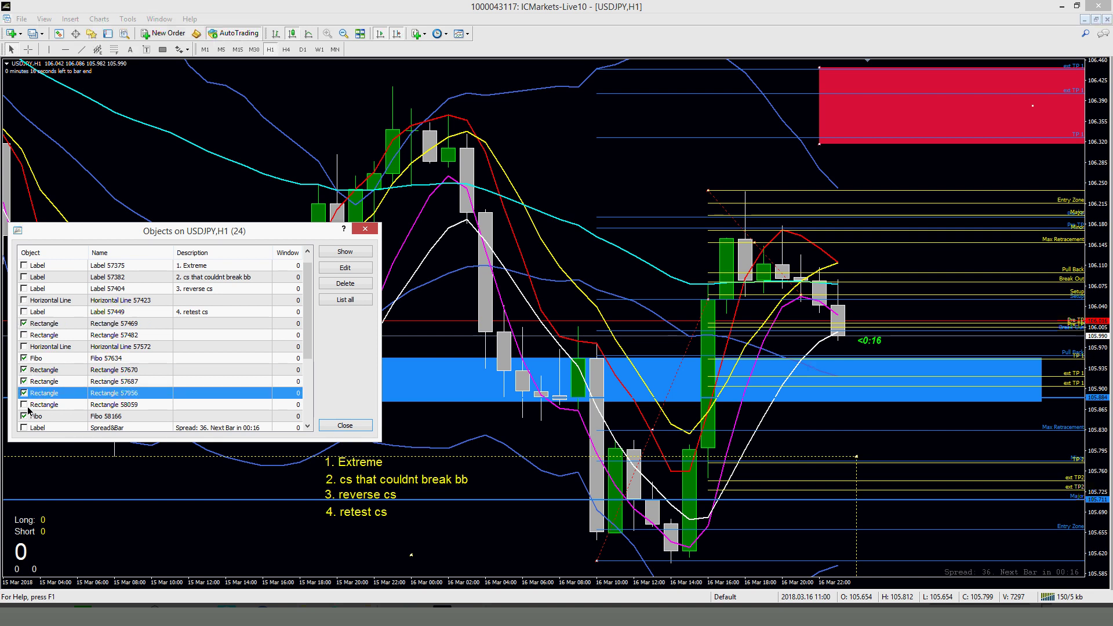
left_click(25, 404)
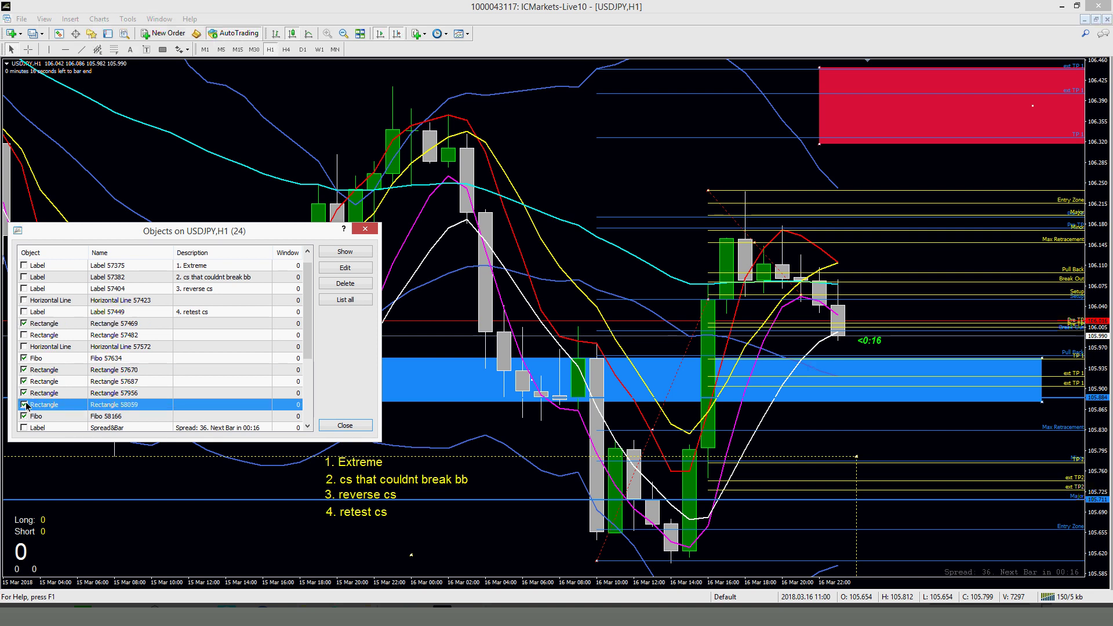
left_click(352, 284)
left_click(351, 285)
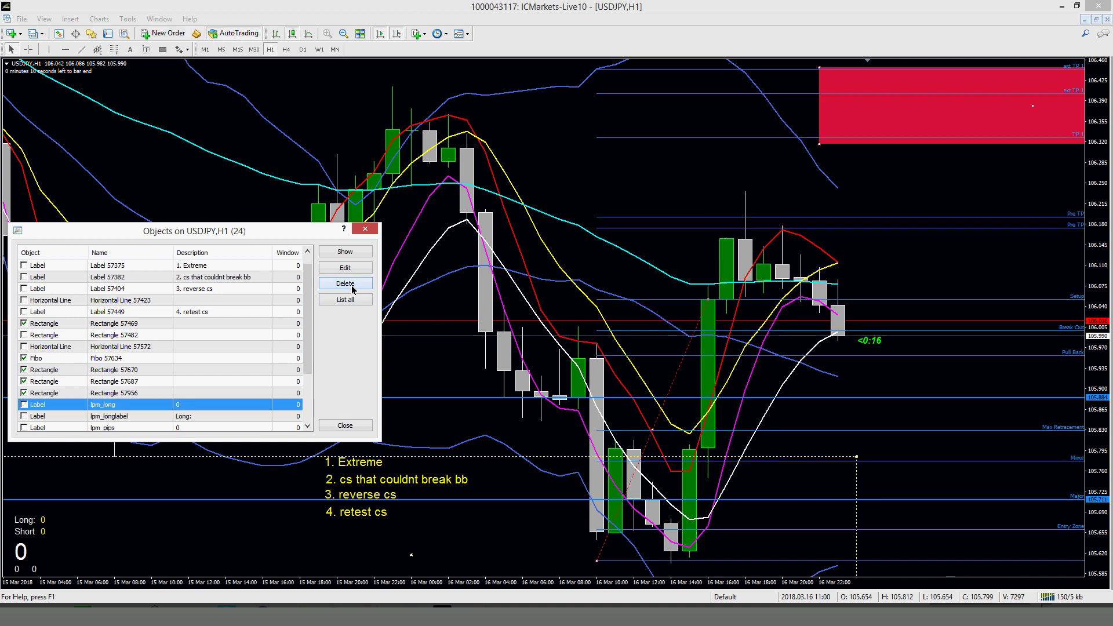
left_click(348, 285)
left_click(349, 287)
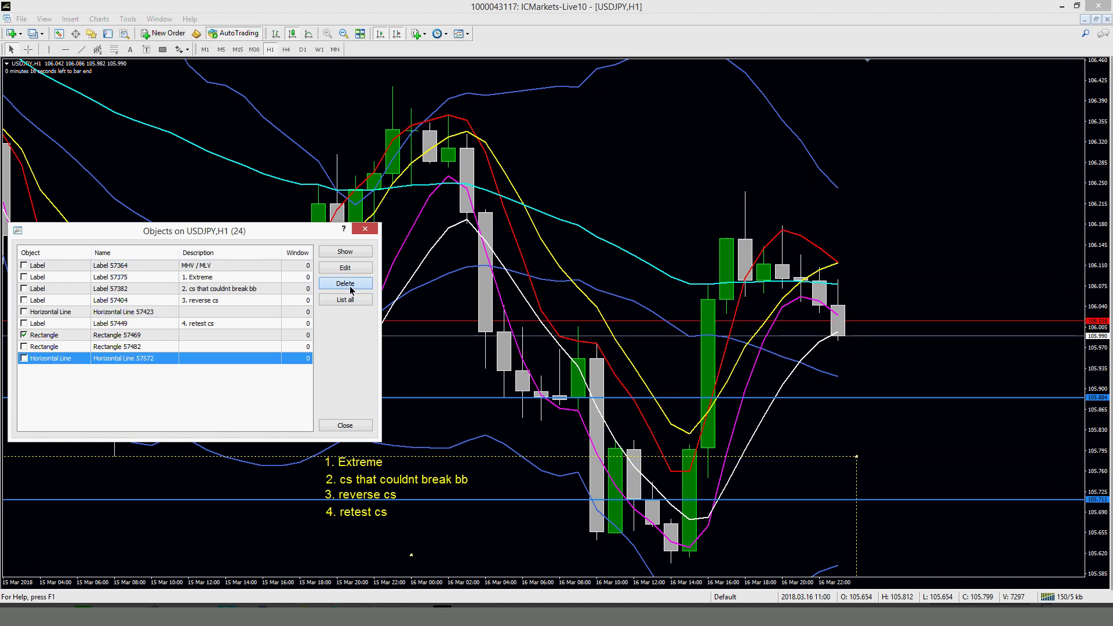
left_click(349, 288)
left_click(350, 289)
left_click(350, 290)
left_click(350, 290)
left_click(350, 290)
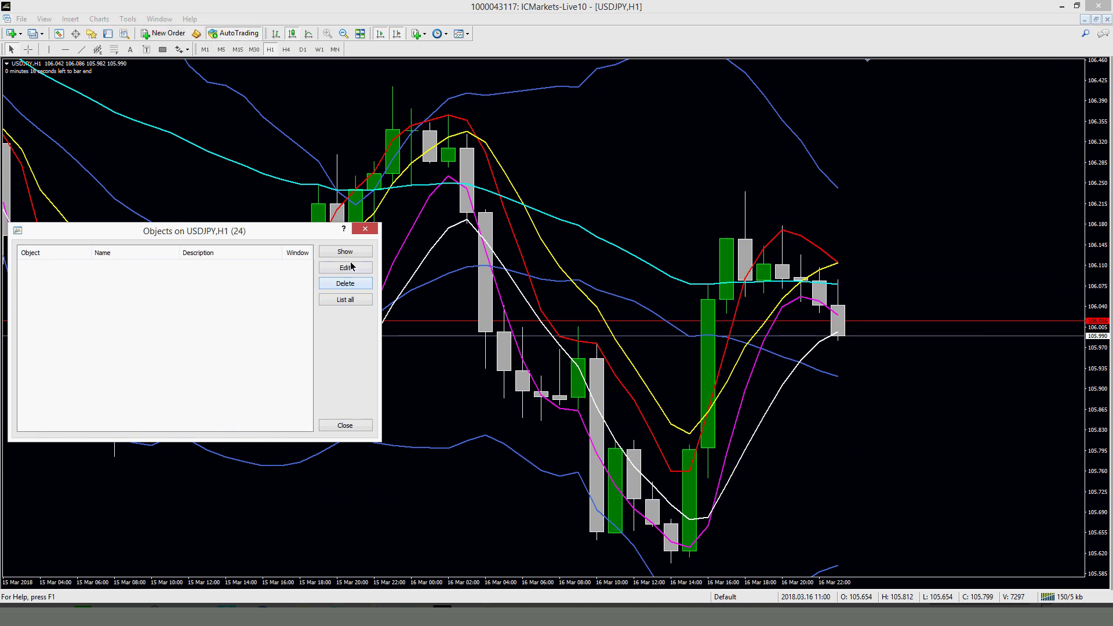
left_click(365, 228)
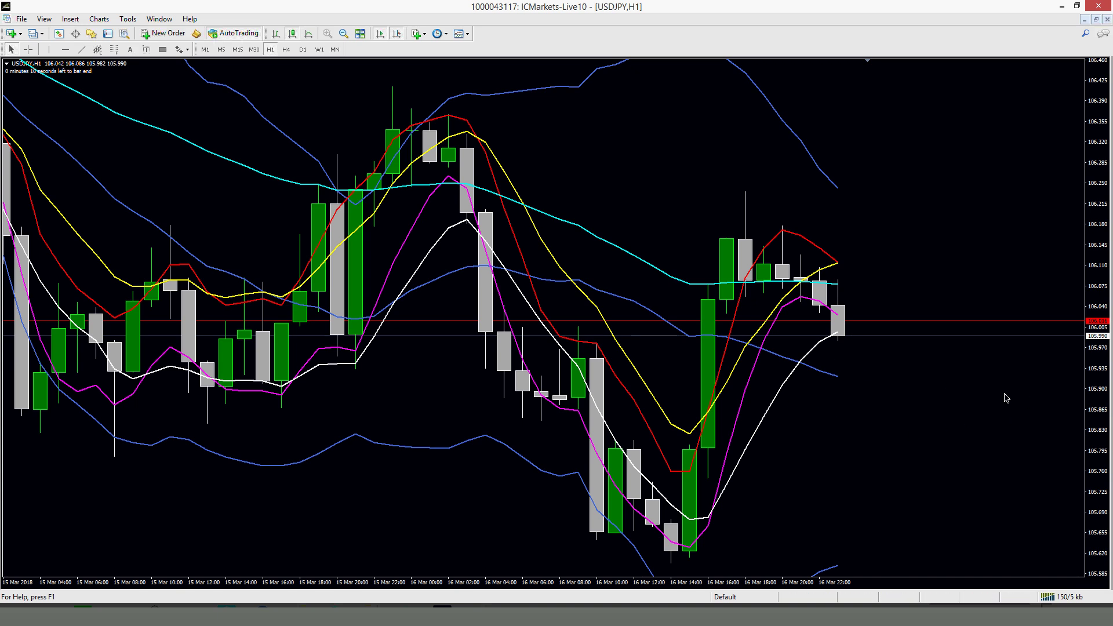
Step: Examine the cleared chart on H4, Daily and Weekly, widening the Weekly history back to 2014
left_click(286, 49)
left_click(303, 50)
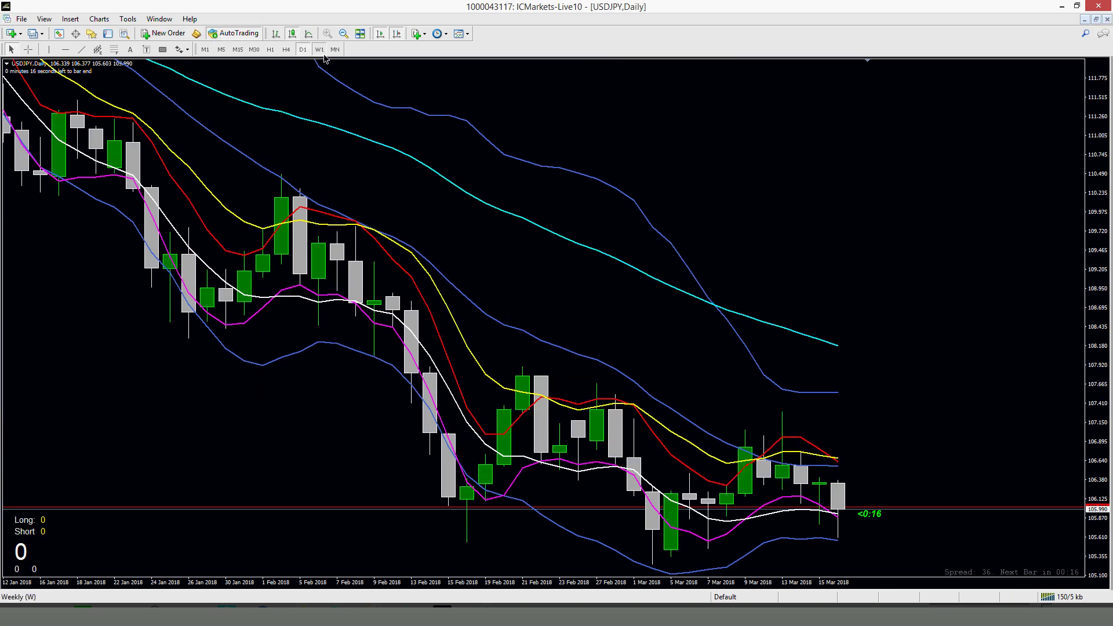
left_click(320, 49)
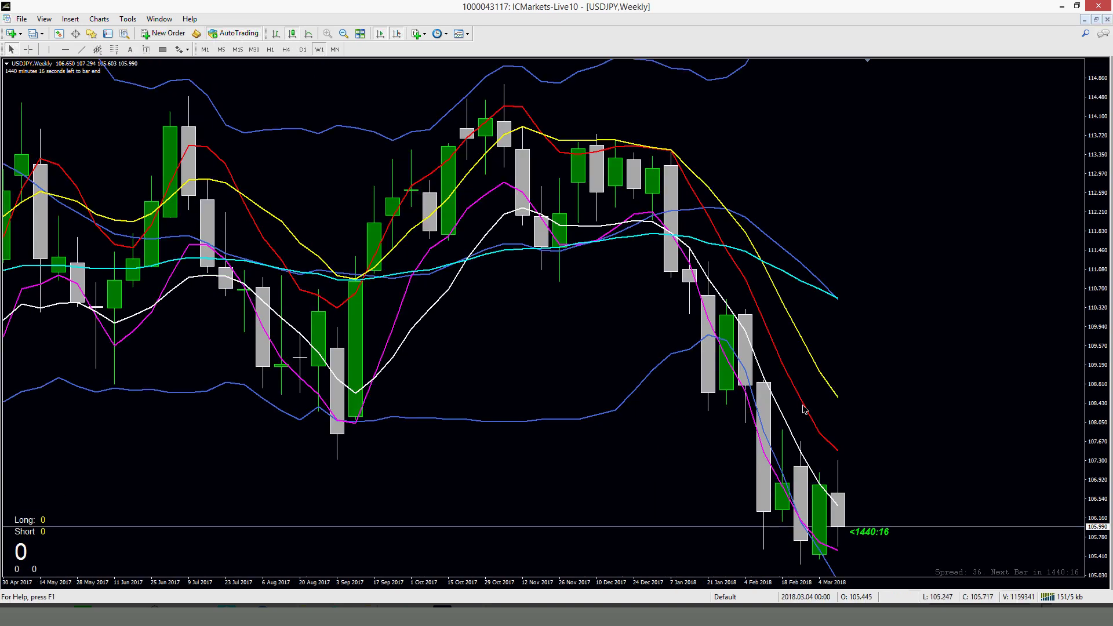
left_click(344, 34)
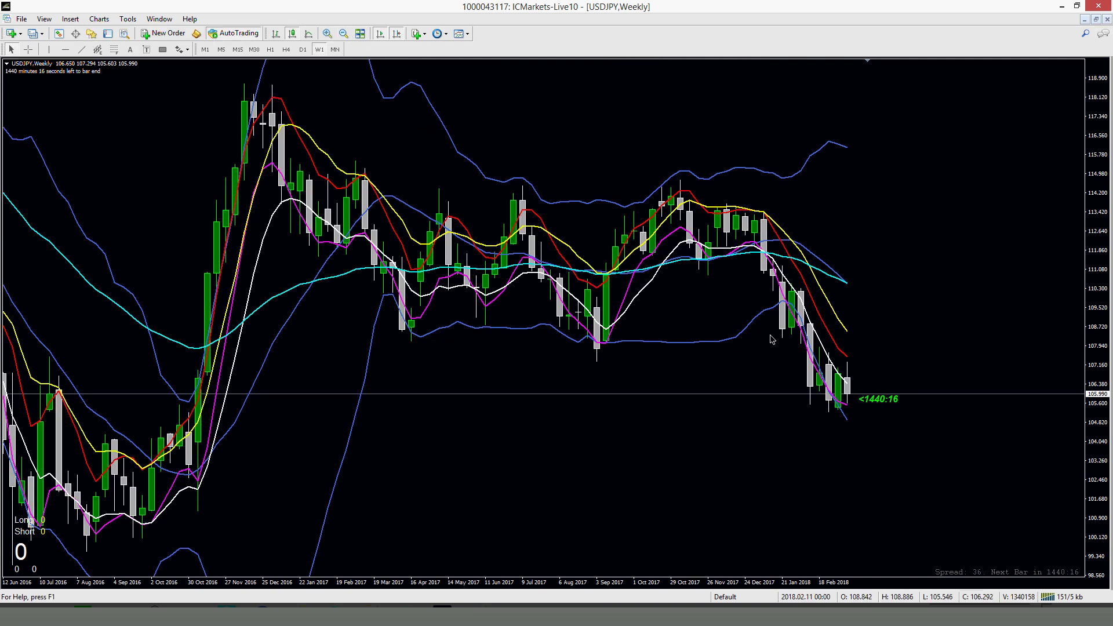
left_click(344, 34)
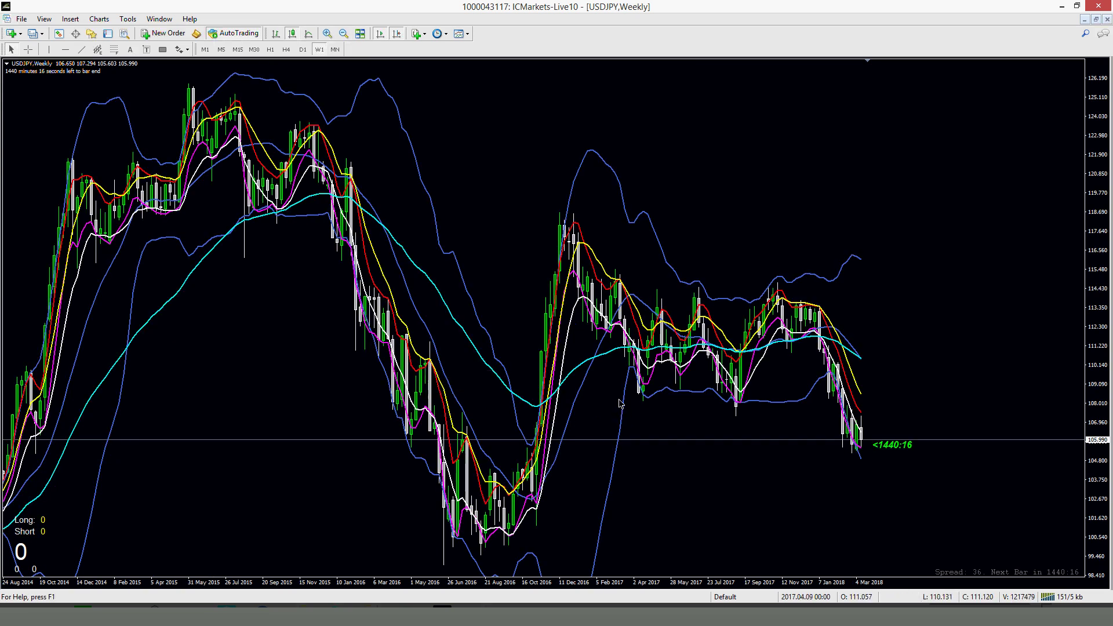
Step: Try a rectangle zone along the 2017 Weekly lows around 109, extended past the latest candle, and remove it
left_click(163, 49)
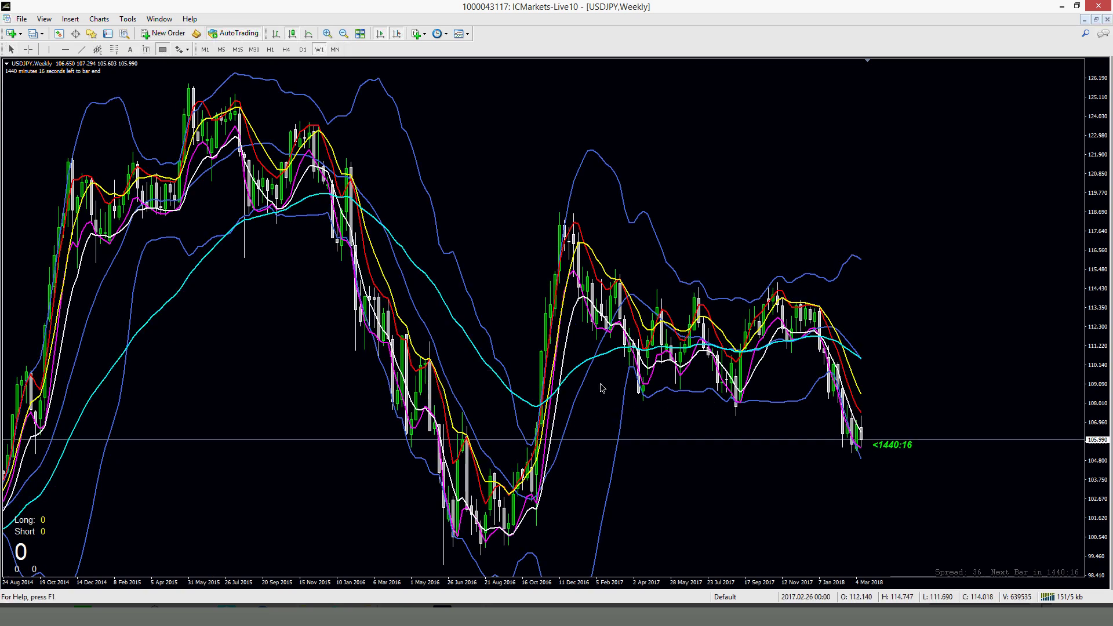
mouse_move(634, 382)
left_mouse_down()
mouse_move(794, 405)
mouse_move(941, 398)
left_mouse_up()
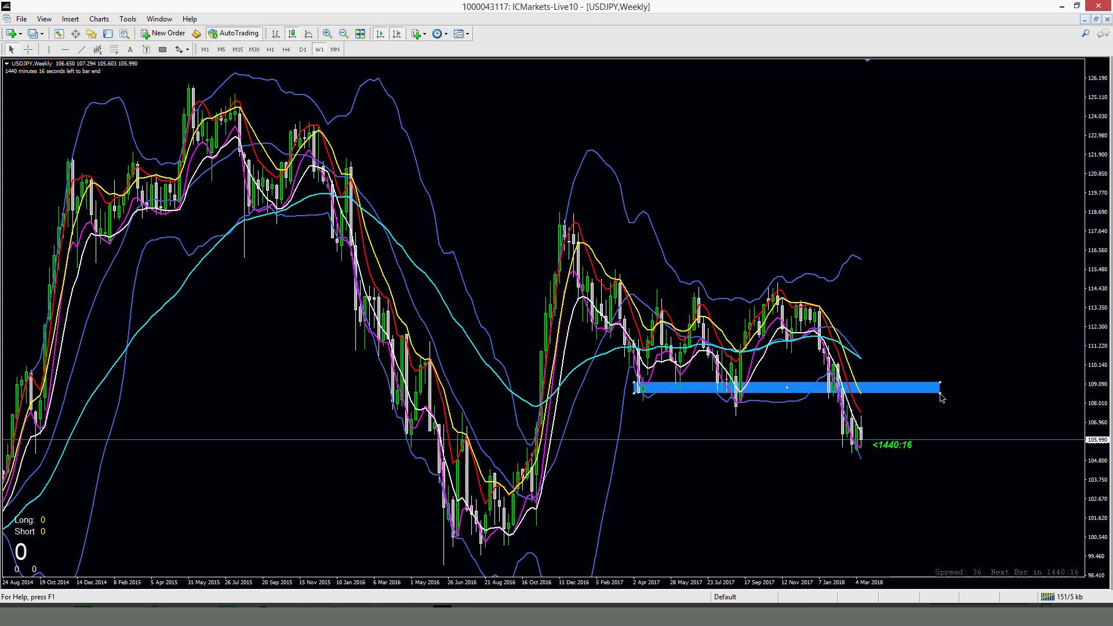
key("Delete")
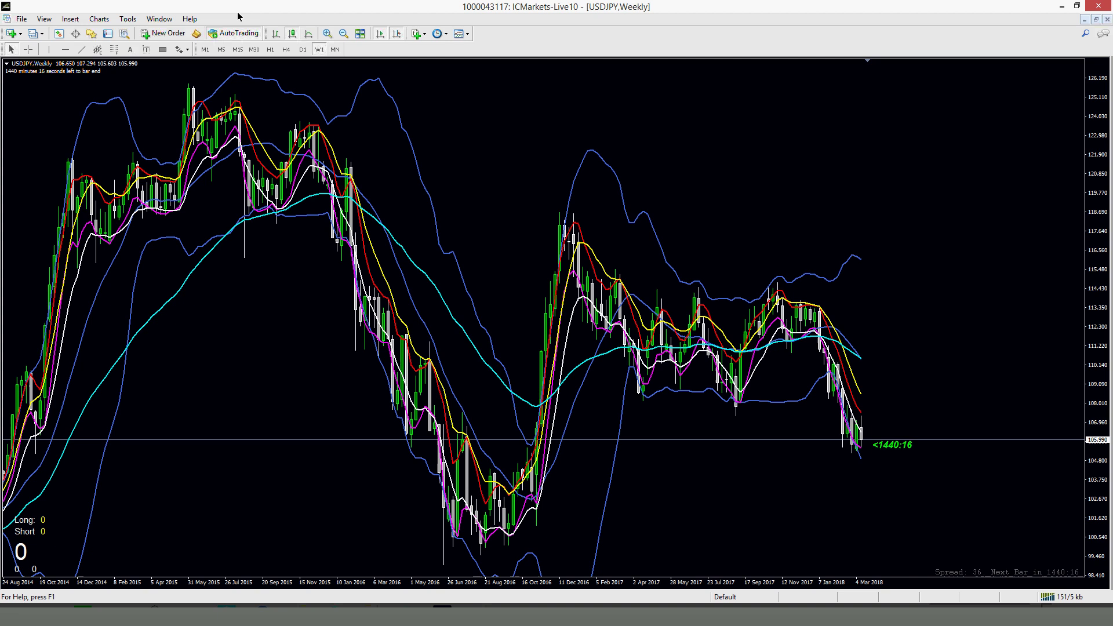
Step: Inspect the latest Weekly candles up close and the Daily downtrend against the moving averages and Bollinger Bands
left_click(333, 34)
left_click(333, 34)
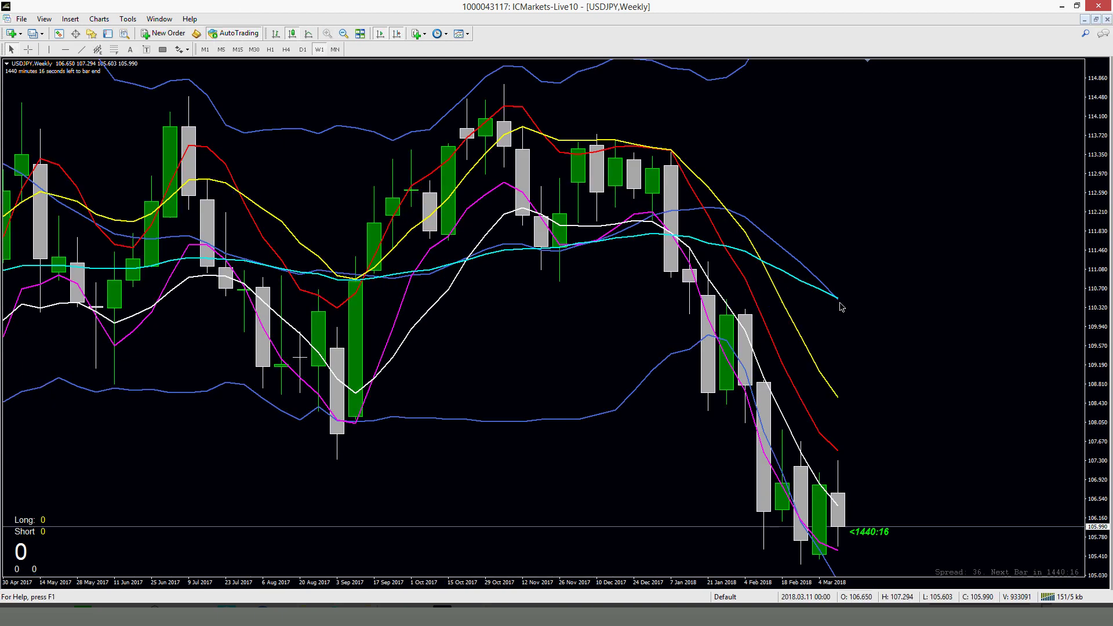
mouse_move(853, 303)
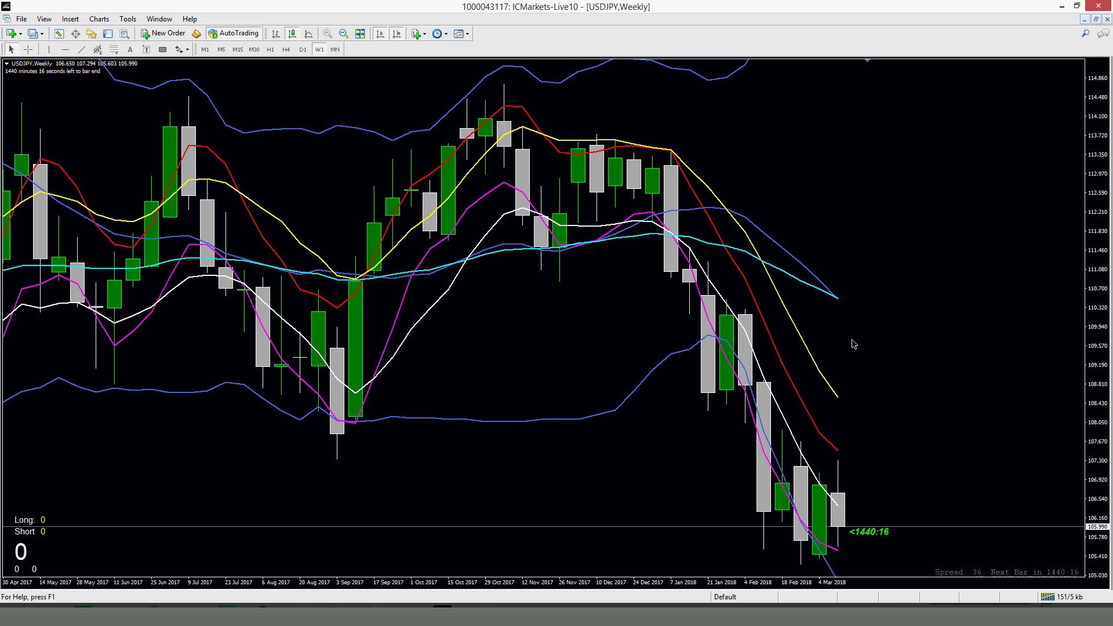
left_click(303, 49)
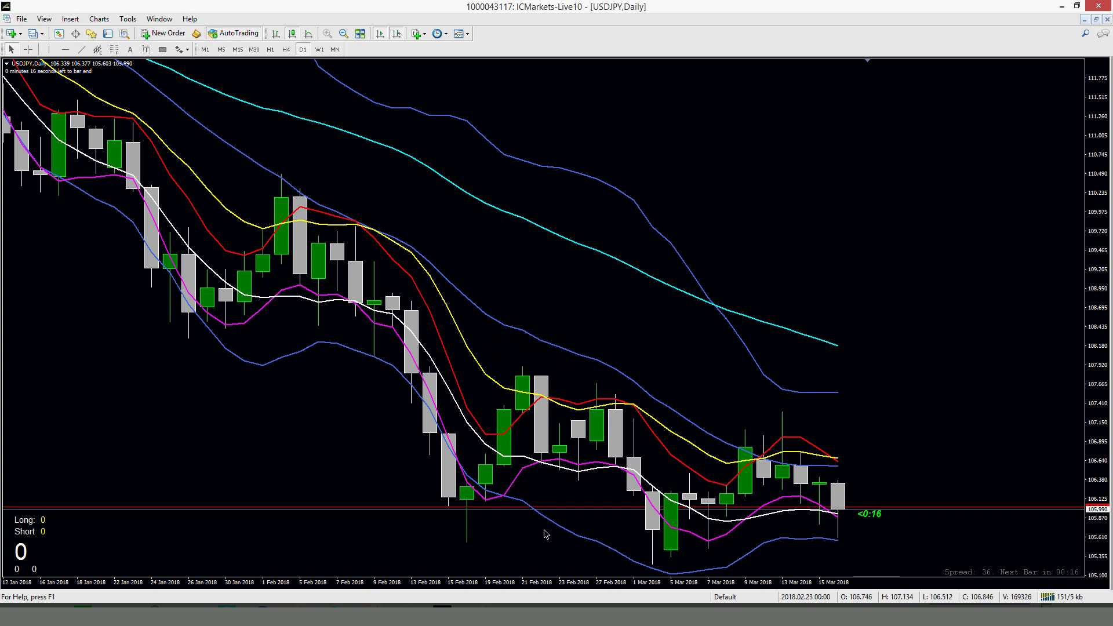
mouse_move(562, 345)
left_click_drag(490, 156, 468, 183)
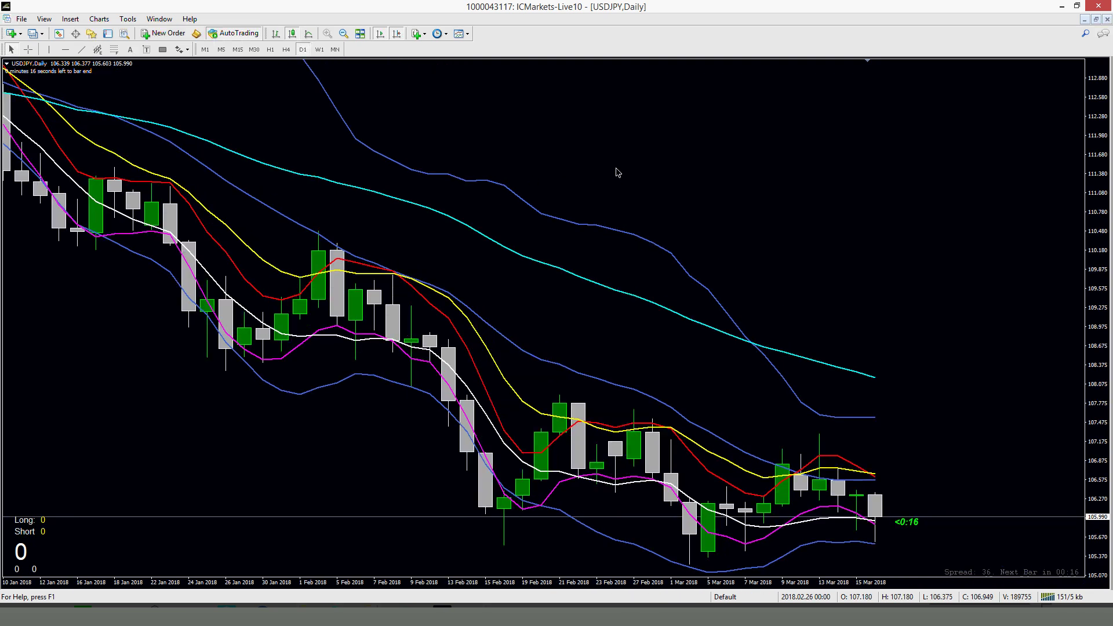
scroll(644, 181, "down", 1)
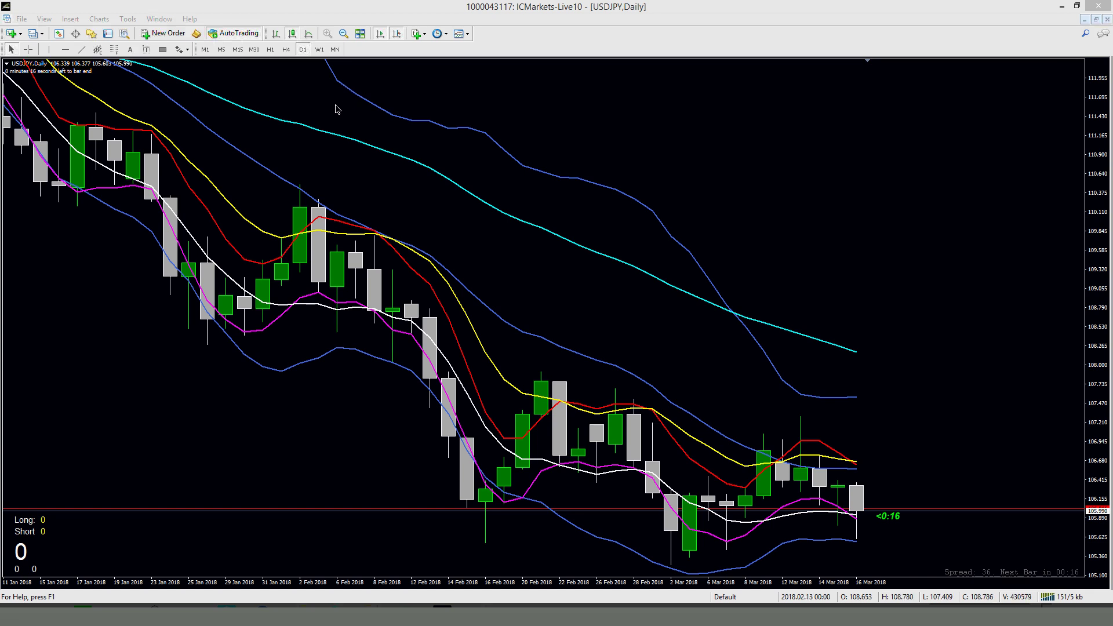
Step: Compare the latest candles with the moving averages and Bollinger Bands on the Monthly, Weekly and Daily charts
left_click(335, 49)
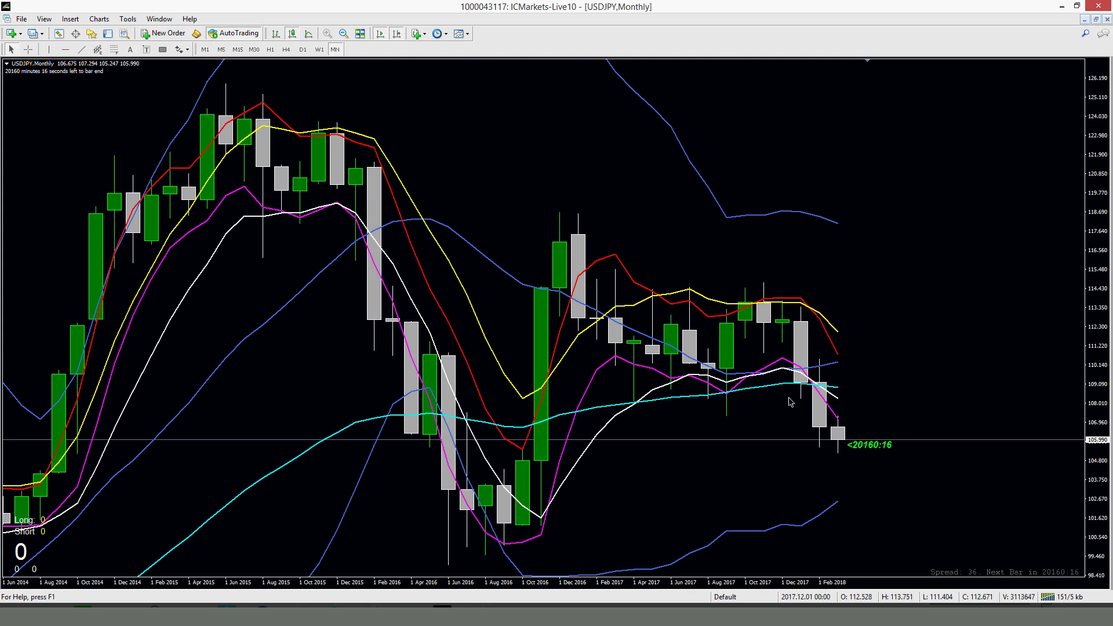
left_click(319, 49)
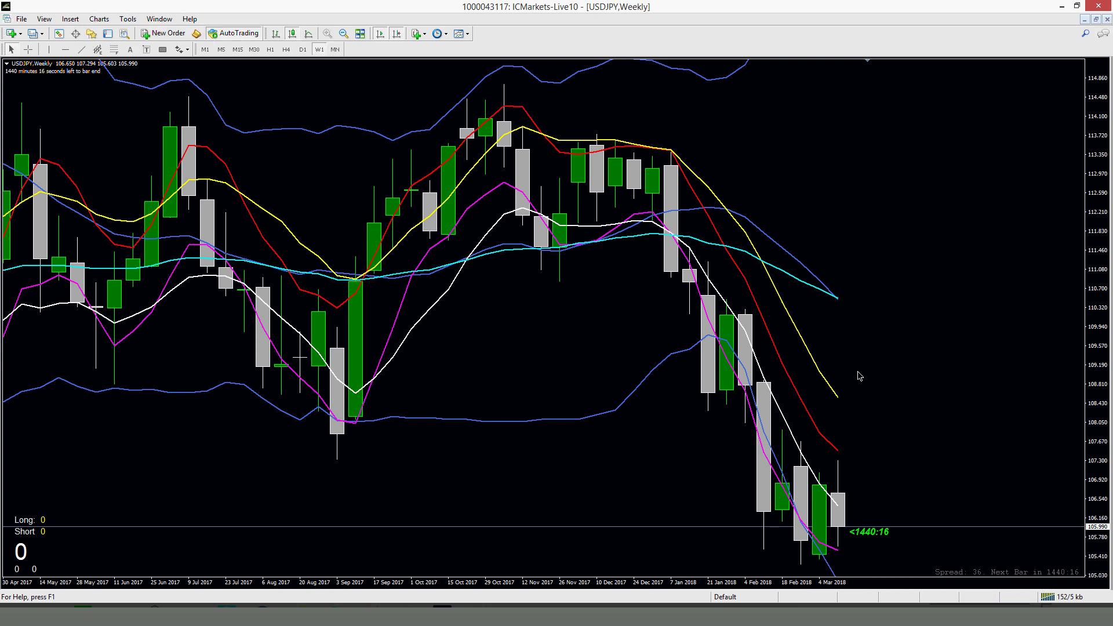
left_click(303, 49)
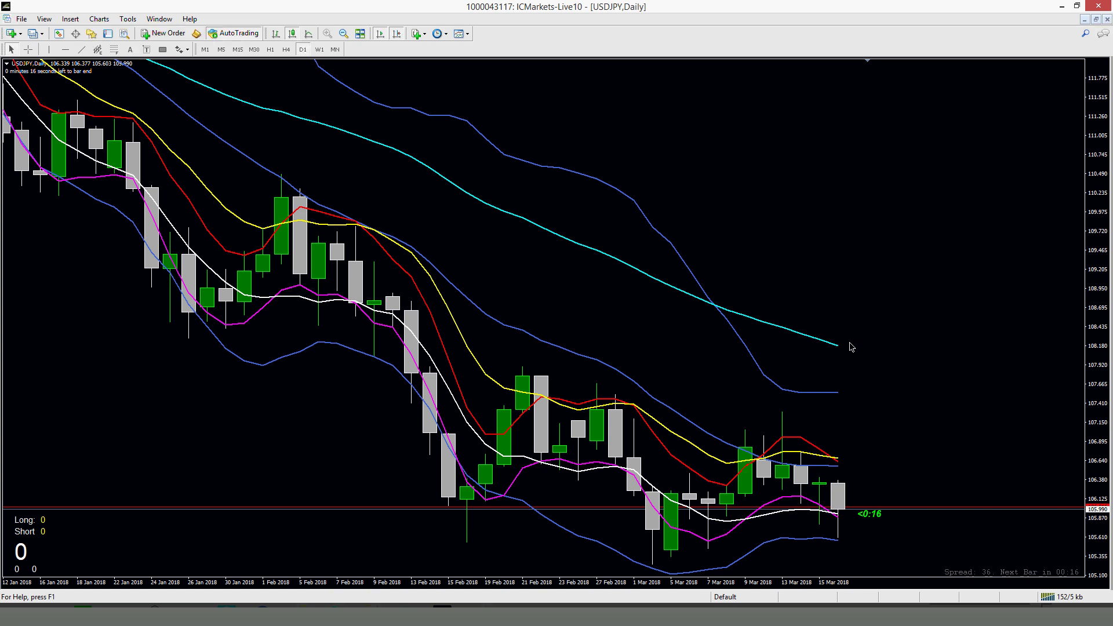
mouse_move(850, 349)
mouse_move(857, 510)
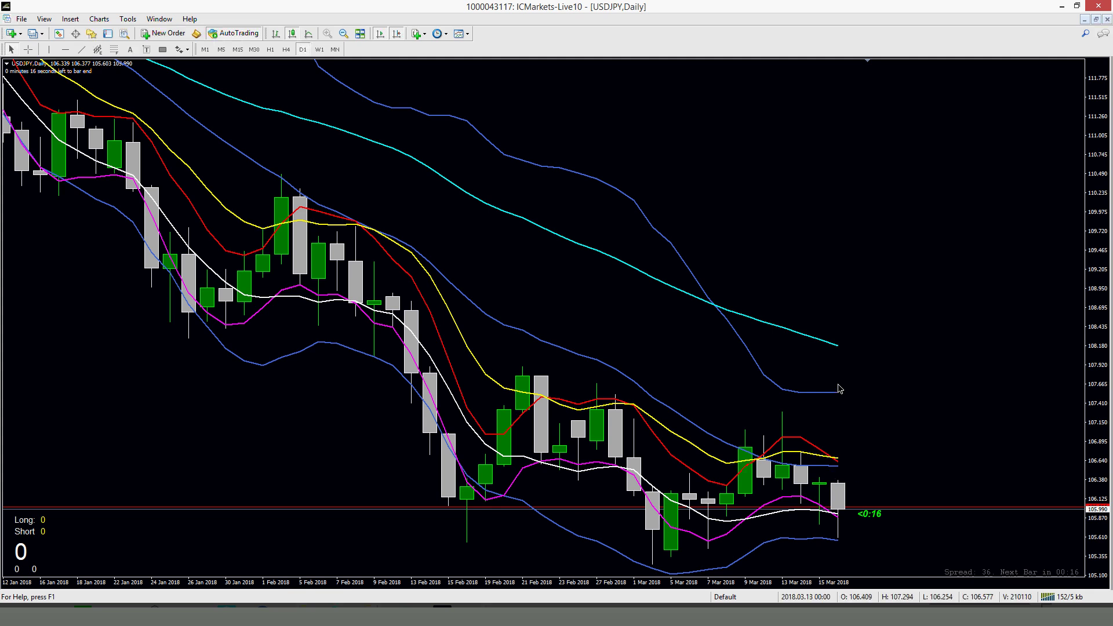
Step: Examine the 16 March lows and the following rebound on the H4, H1 and M15 charts
left_click(286, 49)
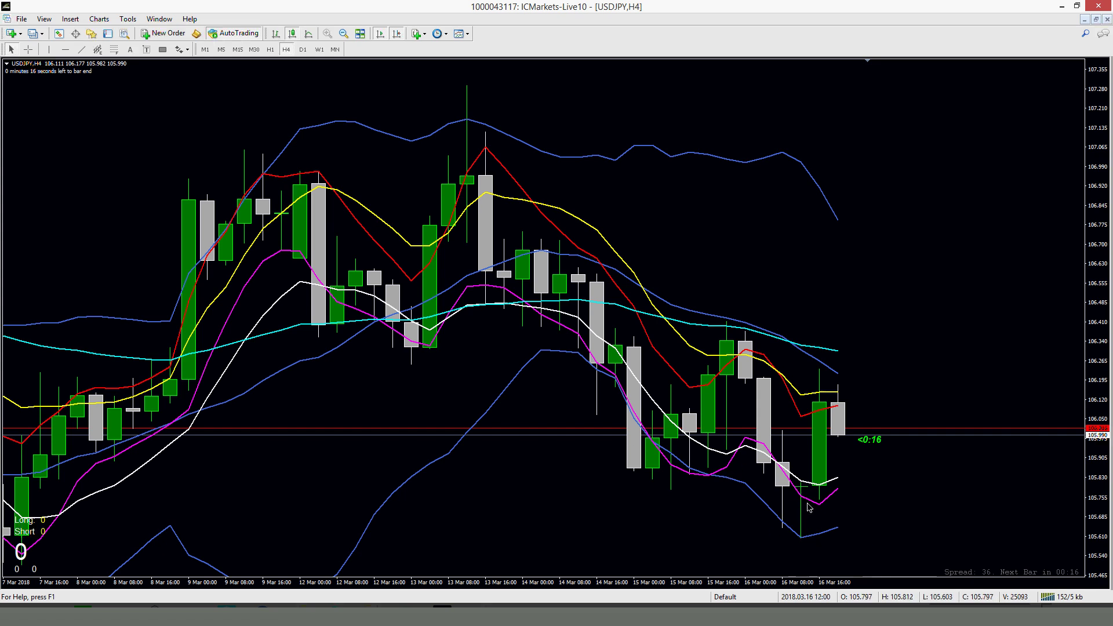
mouse_move(784, 473)
mouse_move(808, 506)
left_click(270, 49)
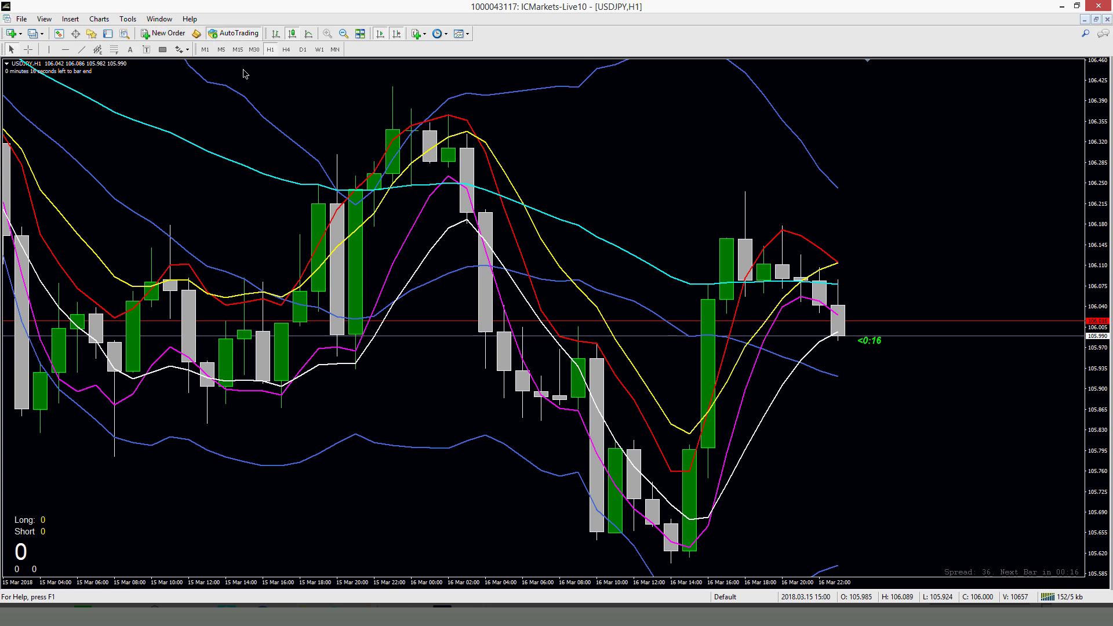
left_click(238, 50)
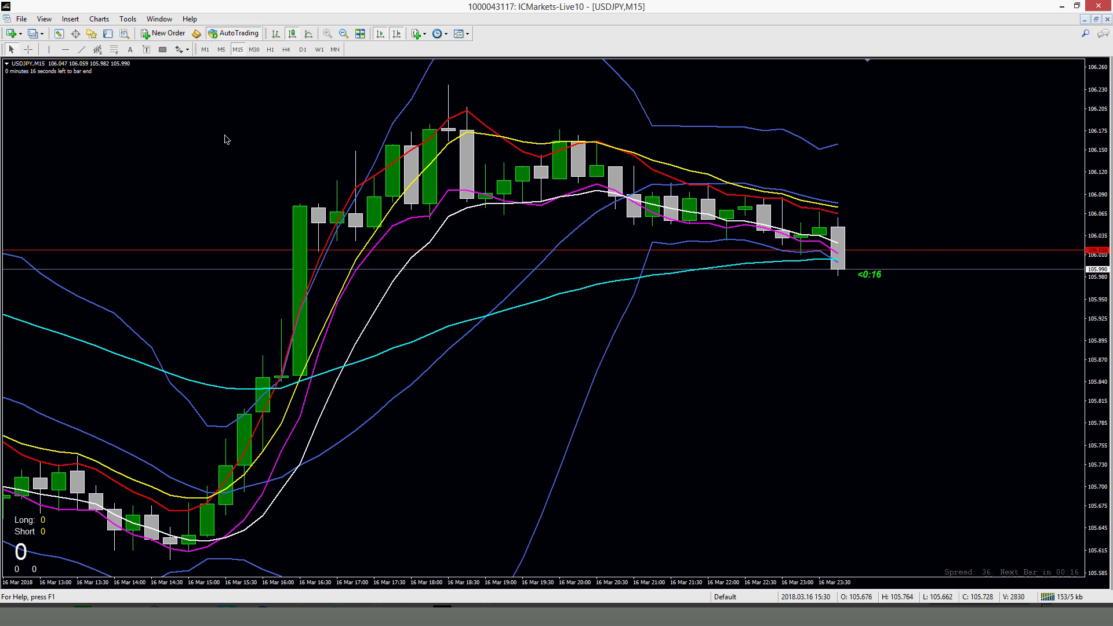
left_click(270, 50)
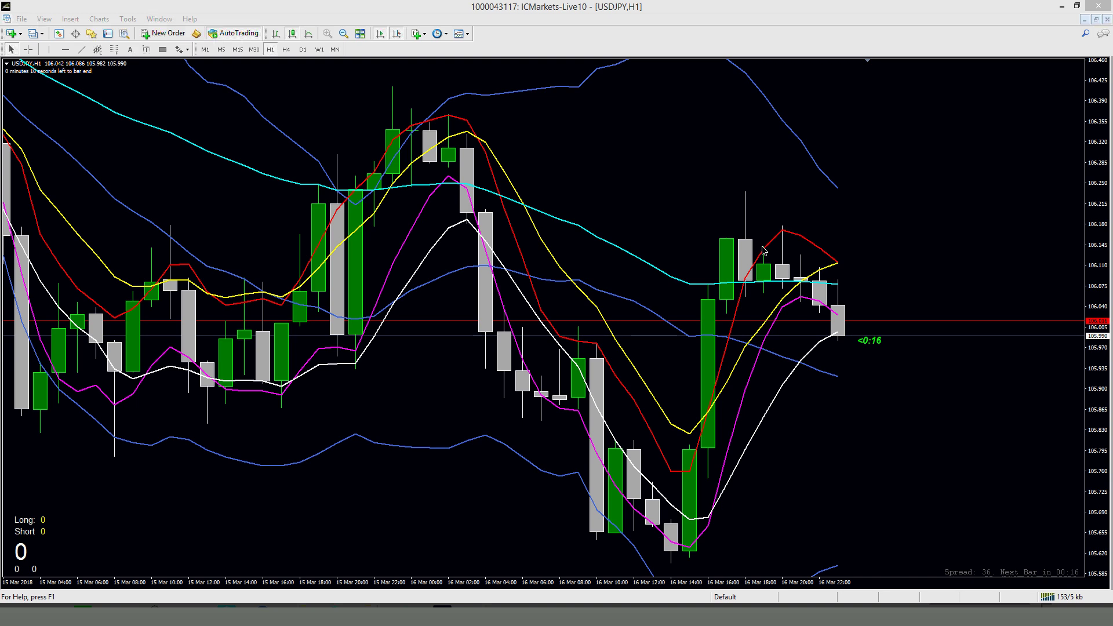
Step: Switch to the Harvest Grow Account workbook in Excel and review the list from identifying market opportunity to maintenance
key("alt+Tab")
left_click(775, 388)
left_click(775, 376)
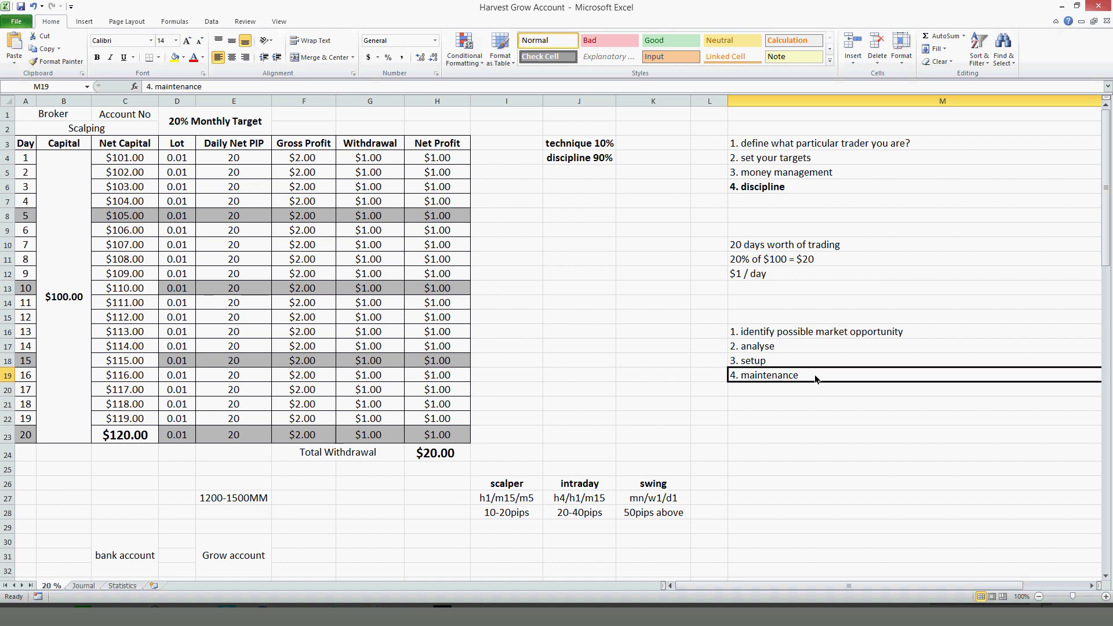
left_click(766, 331)
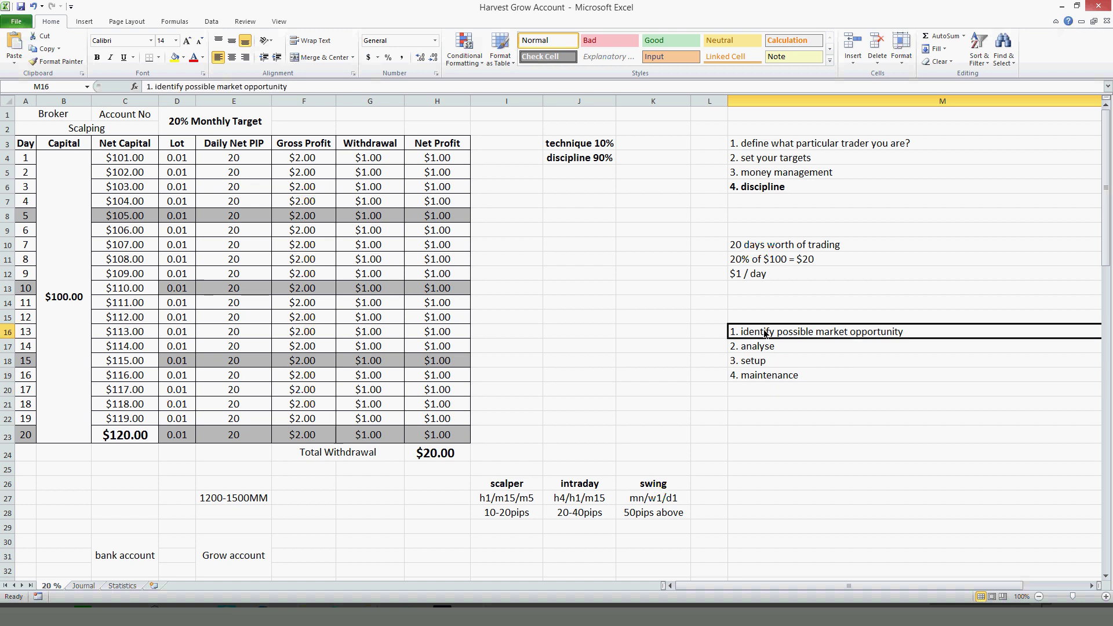
left_click(770, 360)
left_click(776, 350)
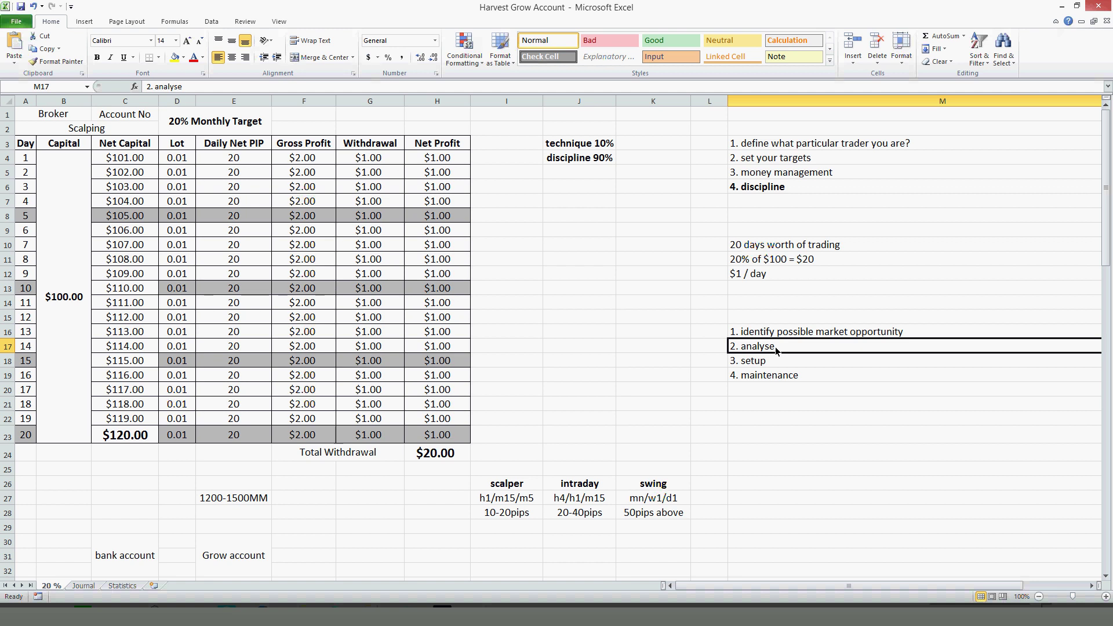
left_click(780, 374)
left_click(782, 363)
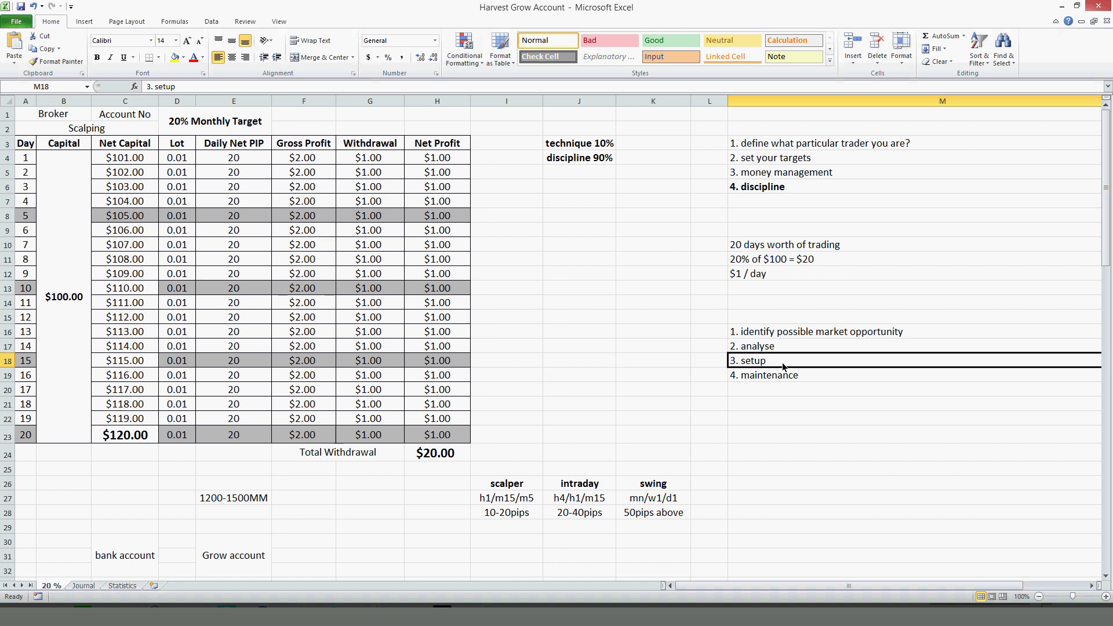
Step: Check the scalper's pip target and timeframes in the workbook, and switch back to the USDJPY H1 chart in MetaTrader
left_click(528, 512)
left_click(534, 500)
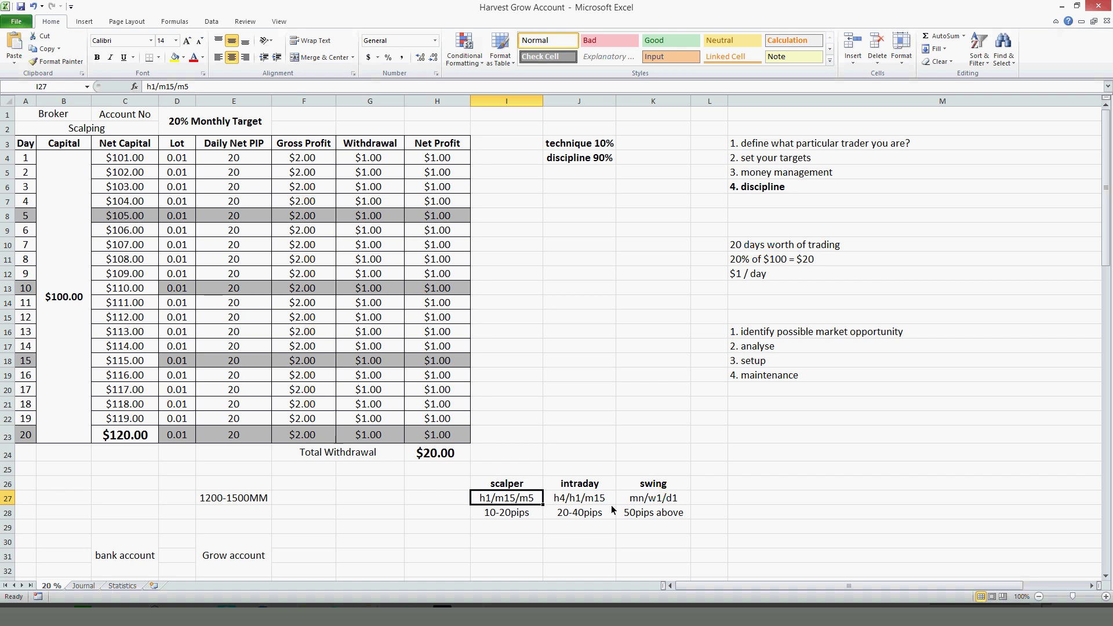
key("alt+Tab")
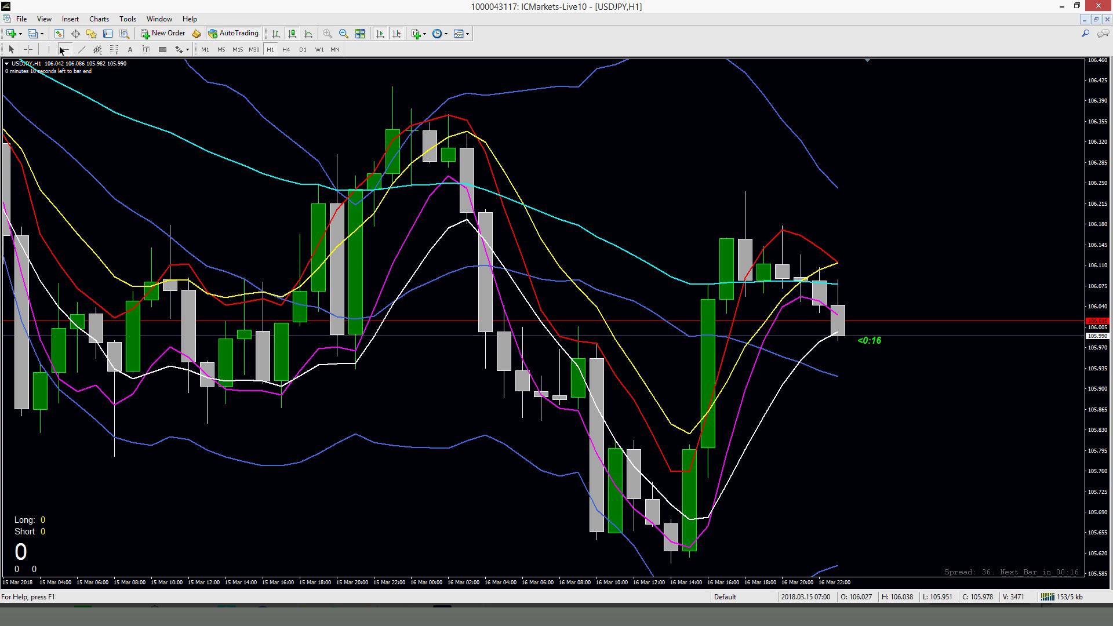
Step: Place a horizontal line at about 105.673 near the 16 March lows and measure the price distance above it
left_click(710, 523)
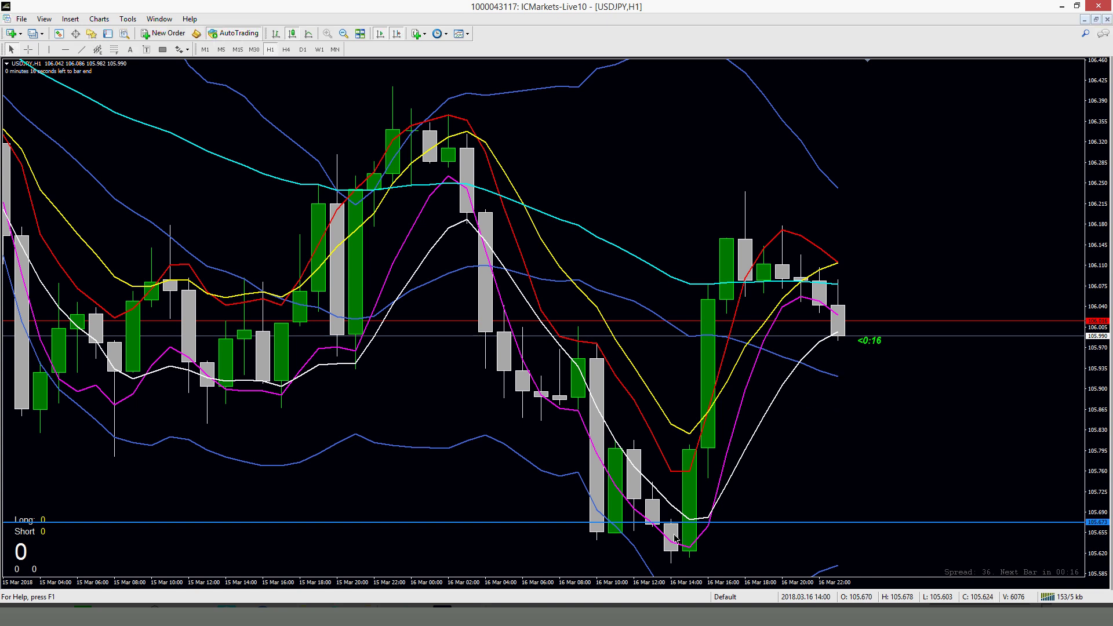
left_click(28, 49)
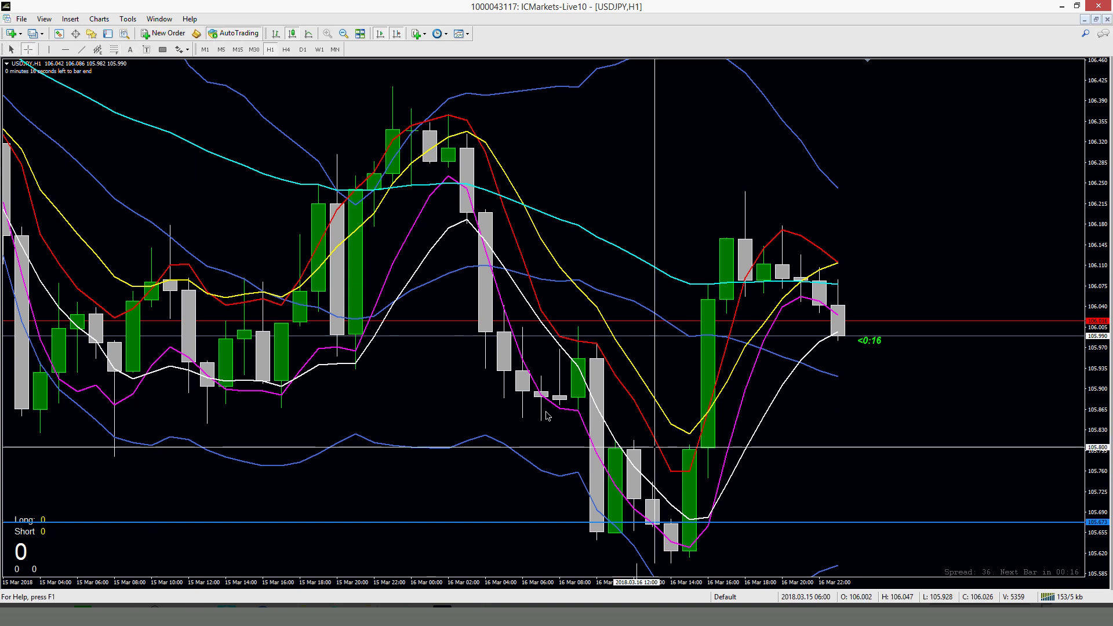
left_click_drag(723, 525, 723, 355)
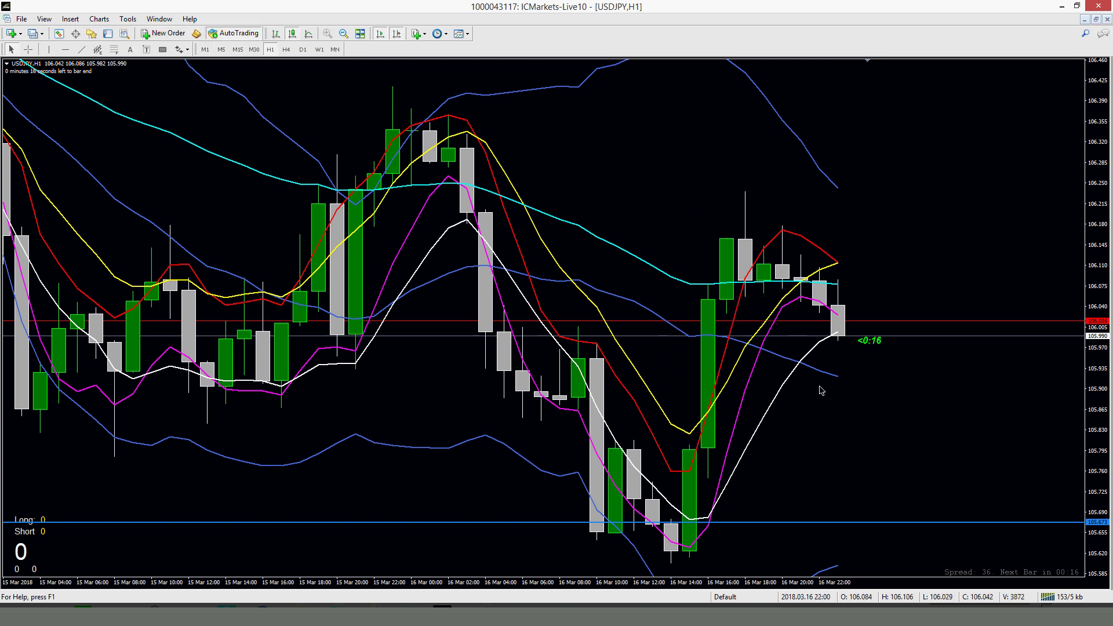
Step: Draw a filled rectangle across the chart from about 105.87 to 105.945, and measure from the horizontal line up to it
left_click(66, 49)
mouse_move(2, 362)
left_mouse_down()
mouse_move(671, 415)
mouse_move(1098, 413)
mouse_move(1065, 413)
left_mouse_up()
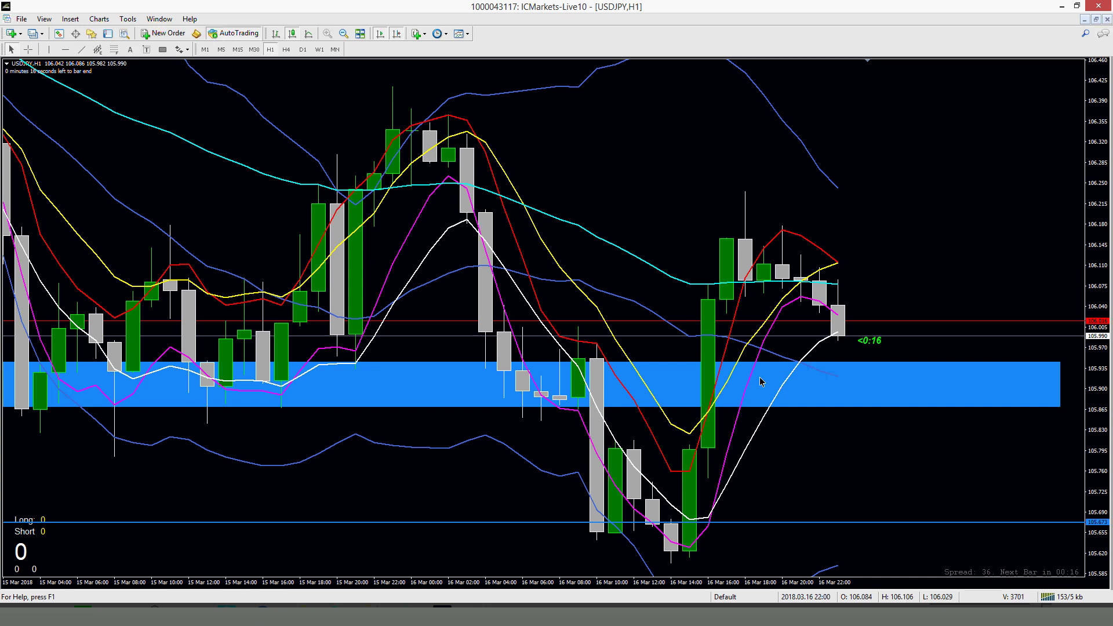
left_click(28, 49)
left_click_drag(739, 517, 742, 404)
Step: Add two horizontal lines at about 105.786 and 105.734, and measure the gap above the lowest line
left_click(121, 455)
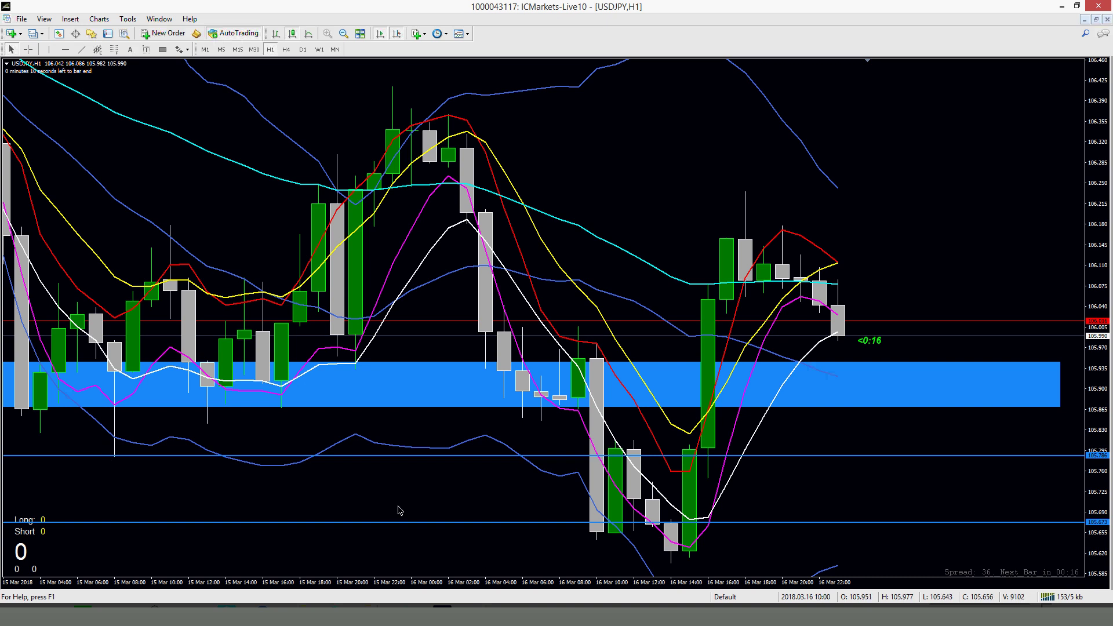
left_click(65, 49)
left_click(698, 486)
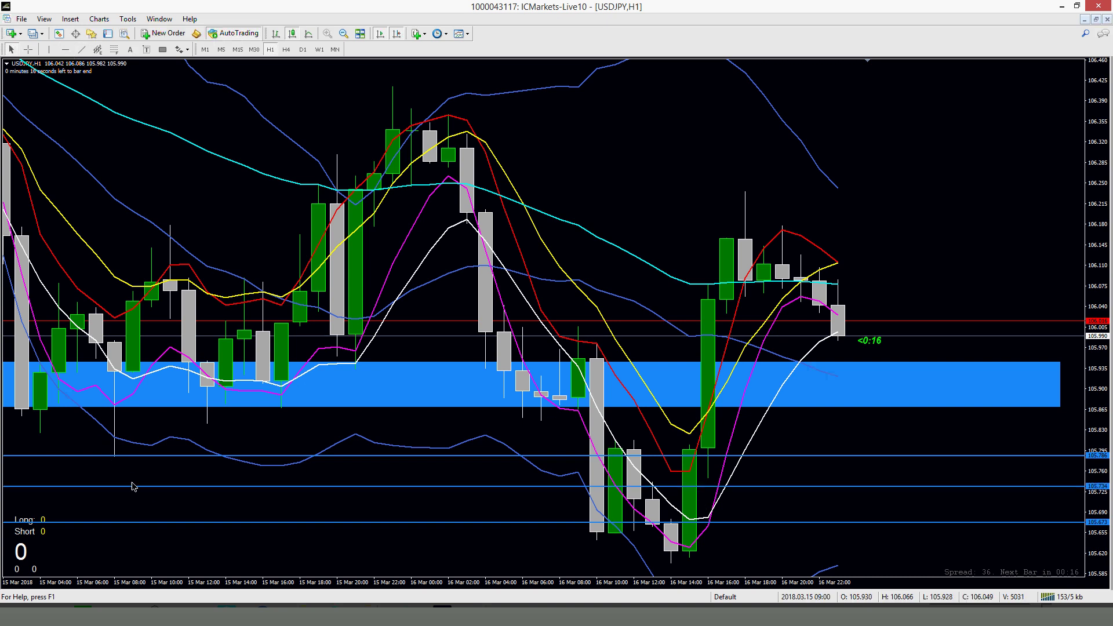
left_click(27, 49)
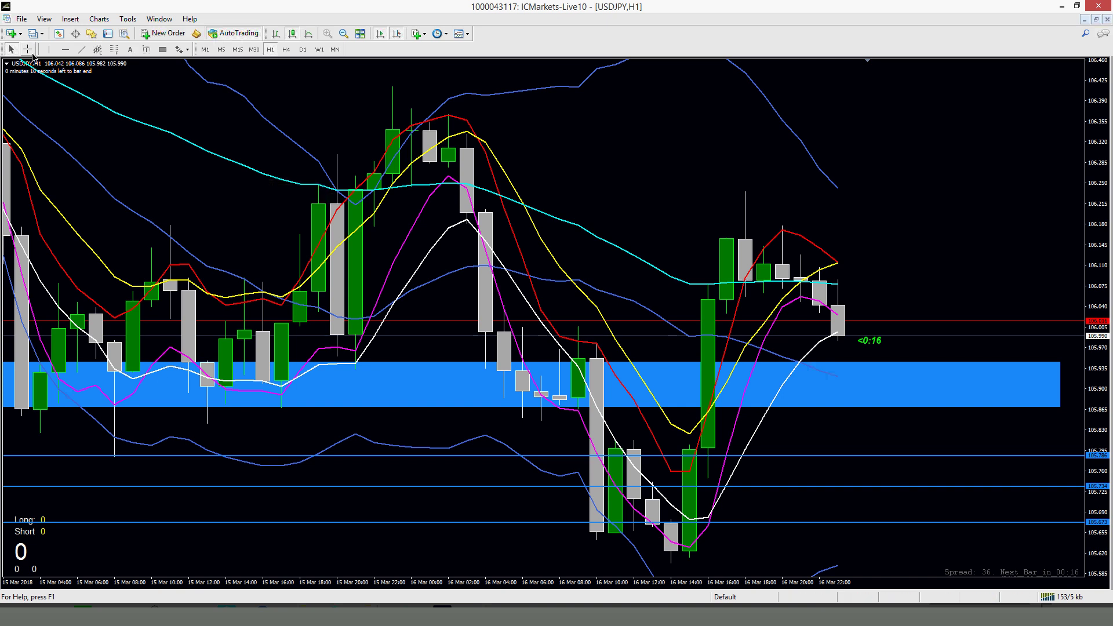
left_click_drag(748, 523, 751, 491)
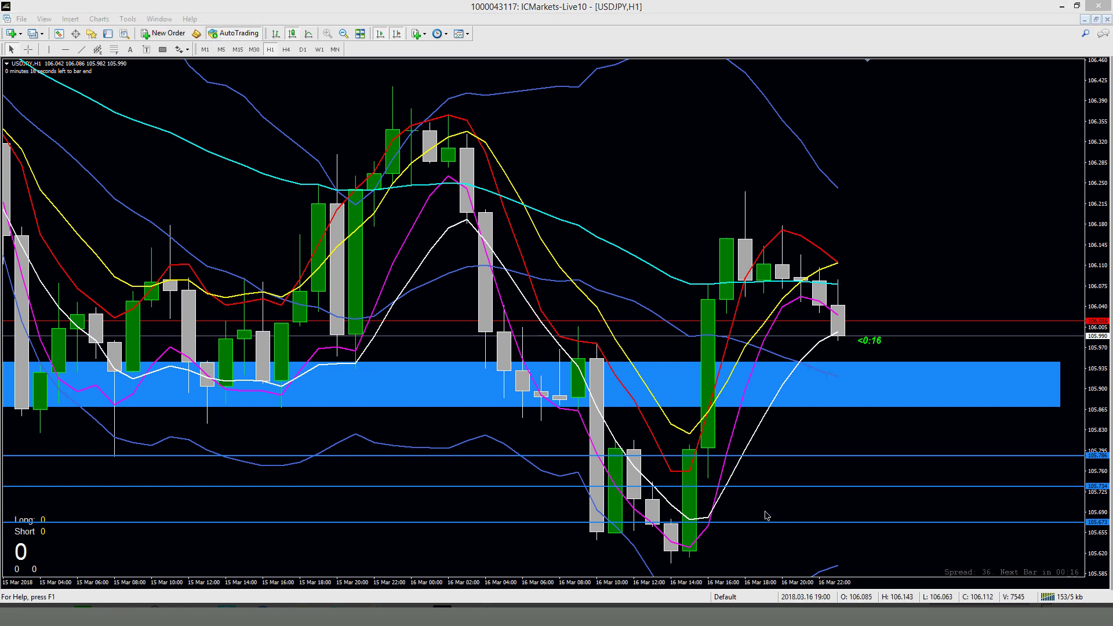
left_click_drag(1090, 380, 1105, 402)
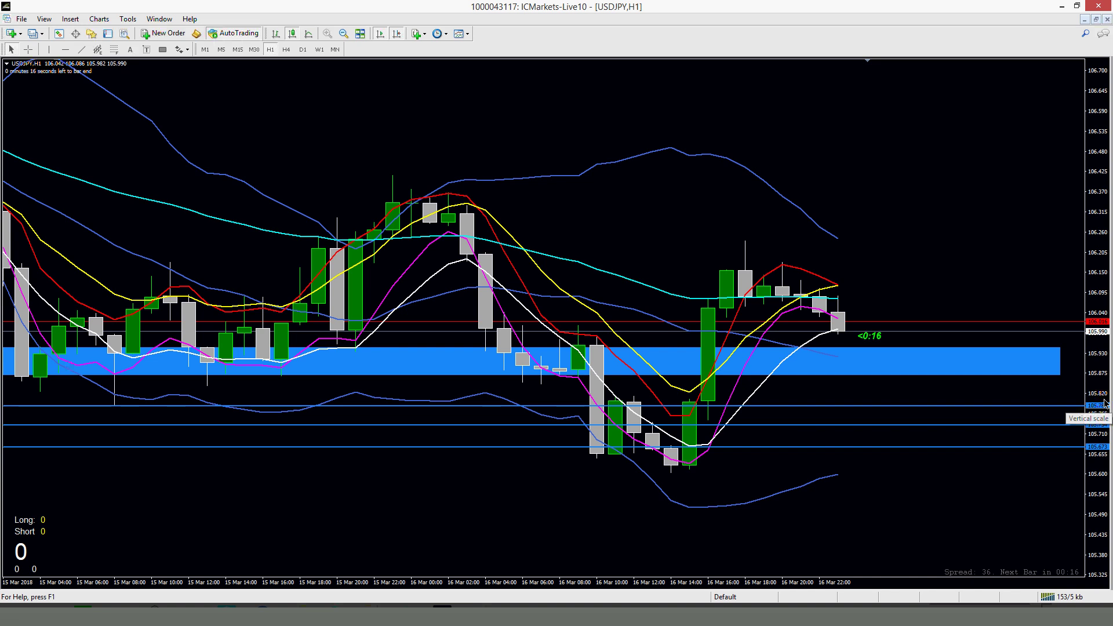
mouse_move(677, 445)
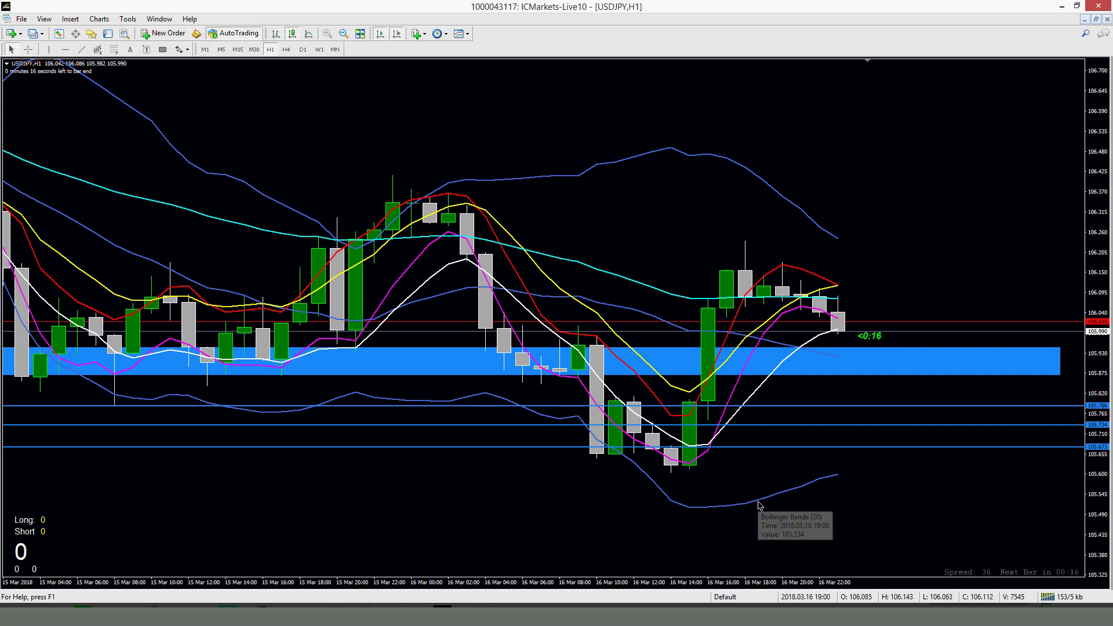
mouse_move(759, 504)
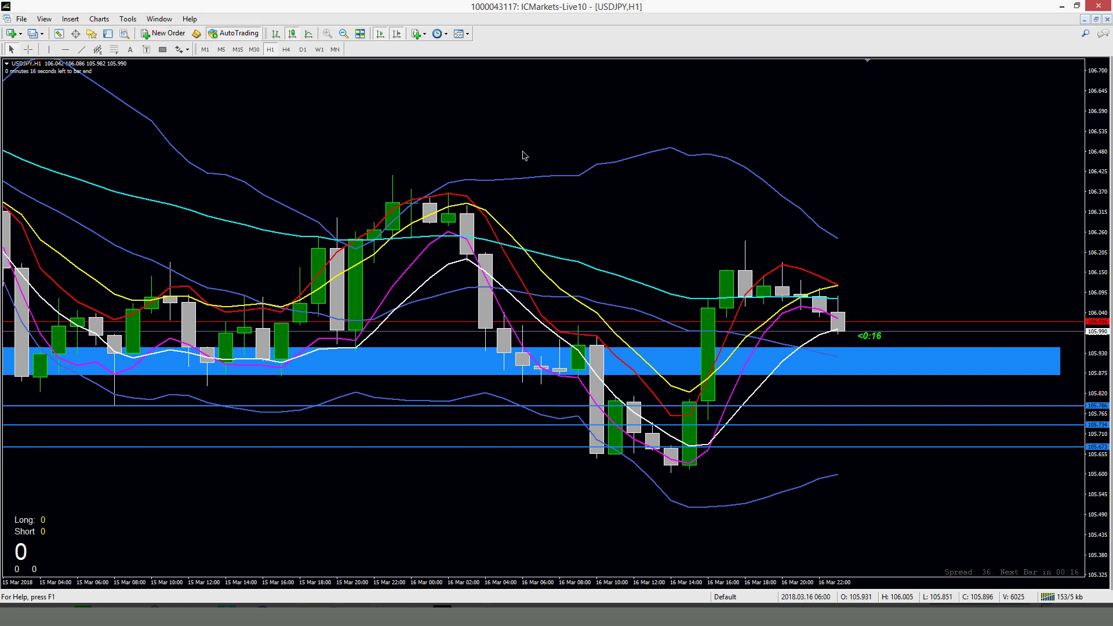
scroll(637, 98, "up", 1)
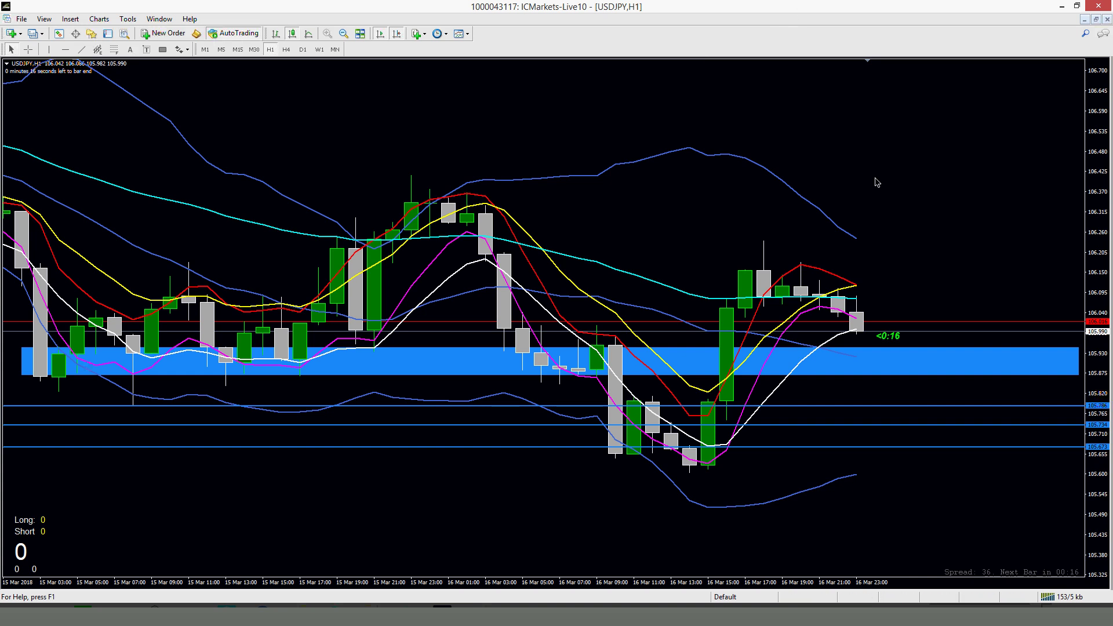
left_click(460, 33)
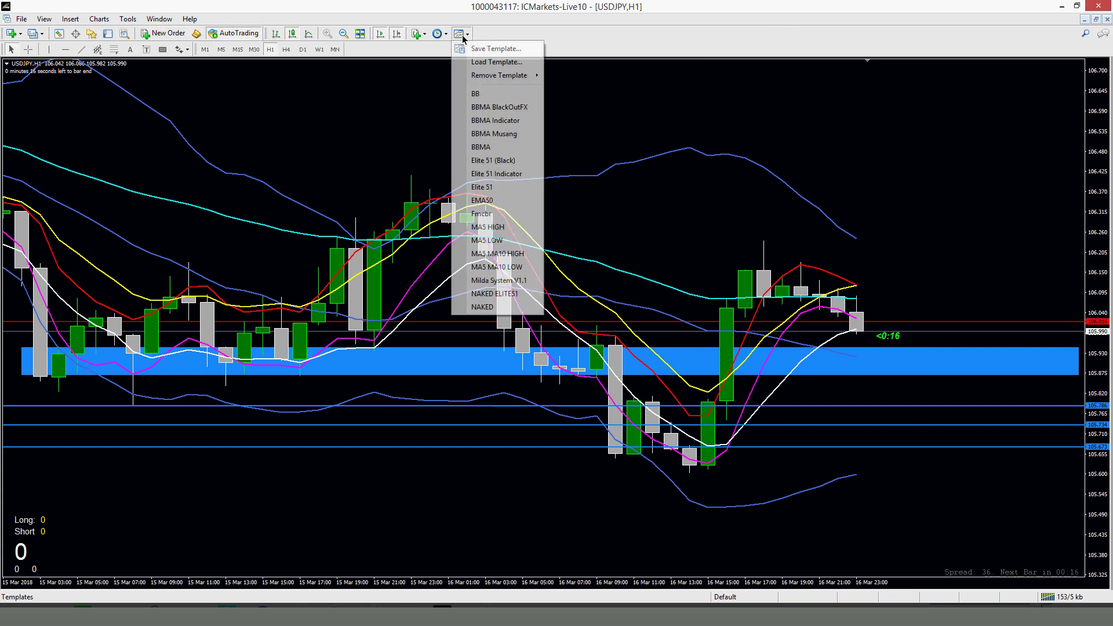
left_click(321, 132)
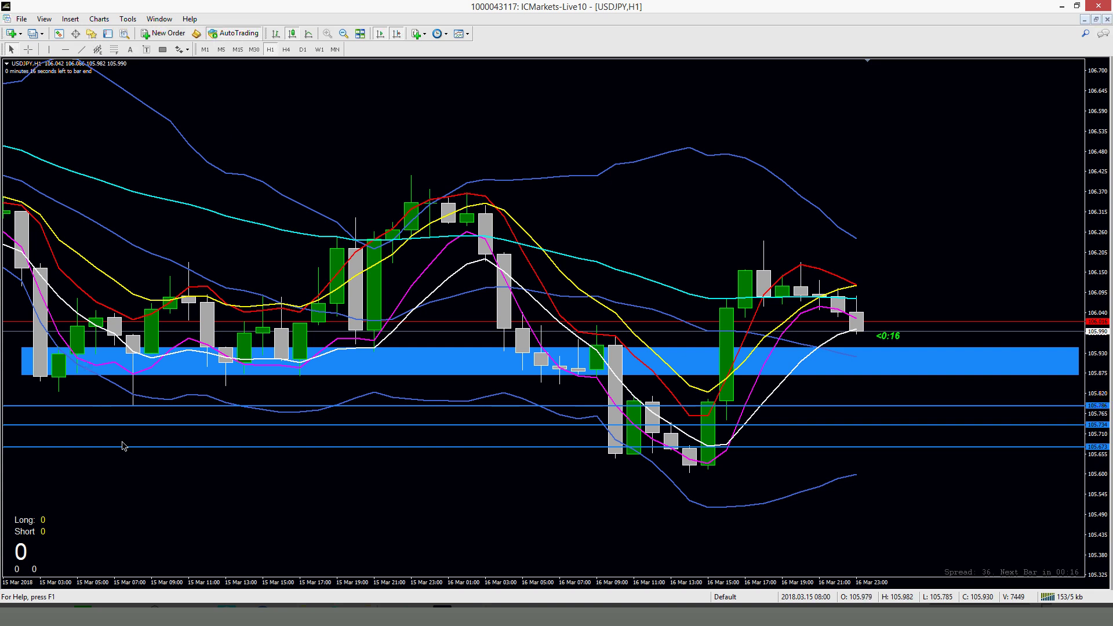
Step: Open a new GBPUSD chart, apply the BBMA template and show its latest H1 candles
left_click(9, 36)
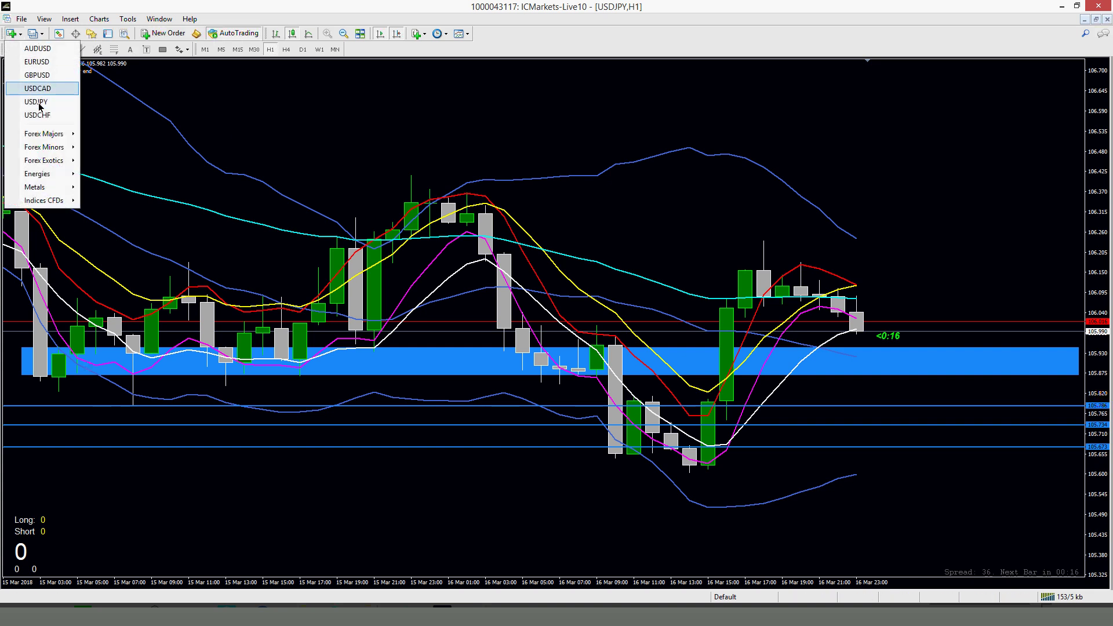
left_click(41, 74)
left_click(460, 34)
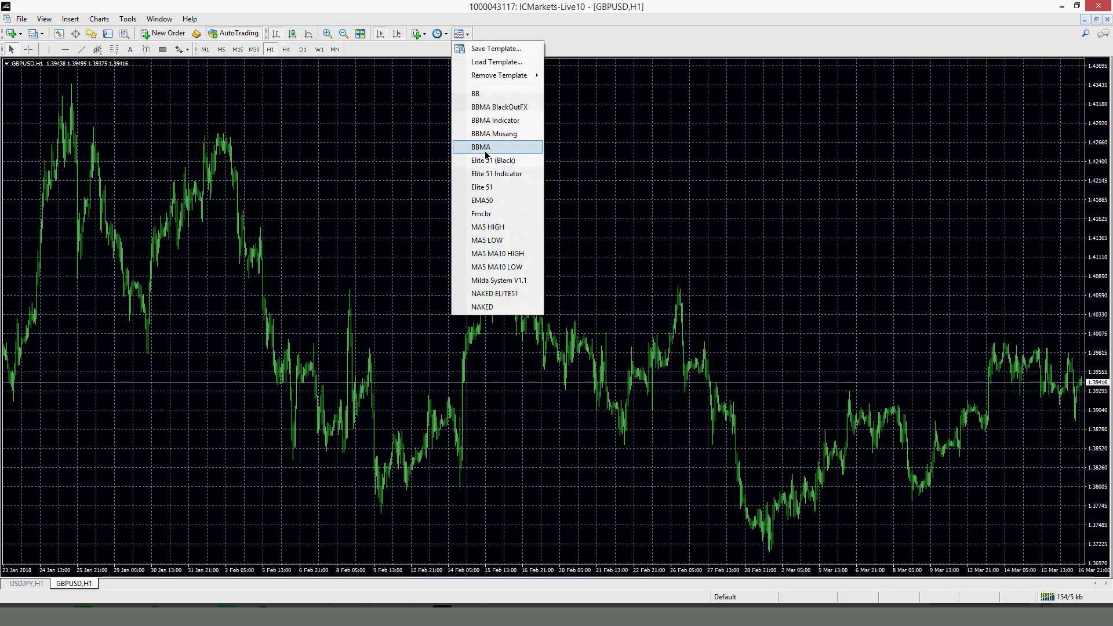
left_click(486, 152)
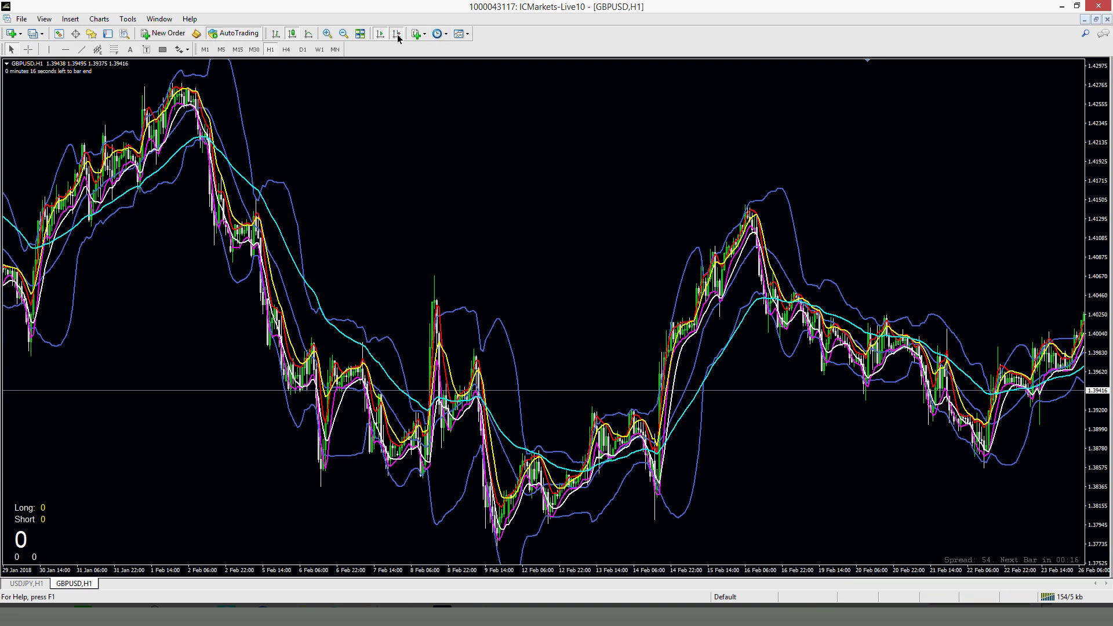
left_click(327, 33)
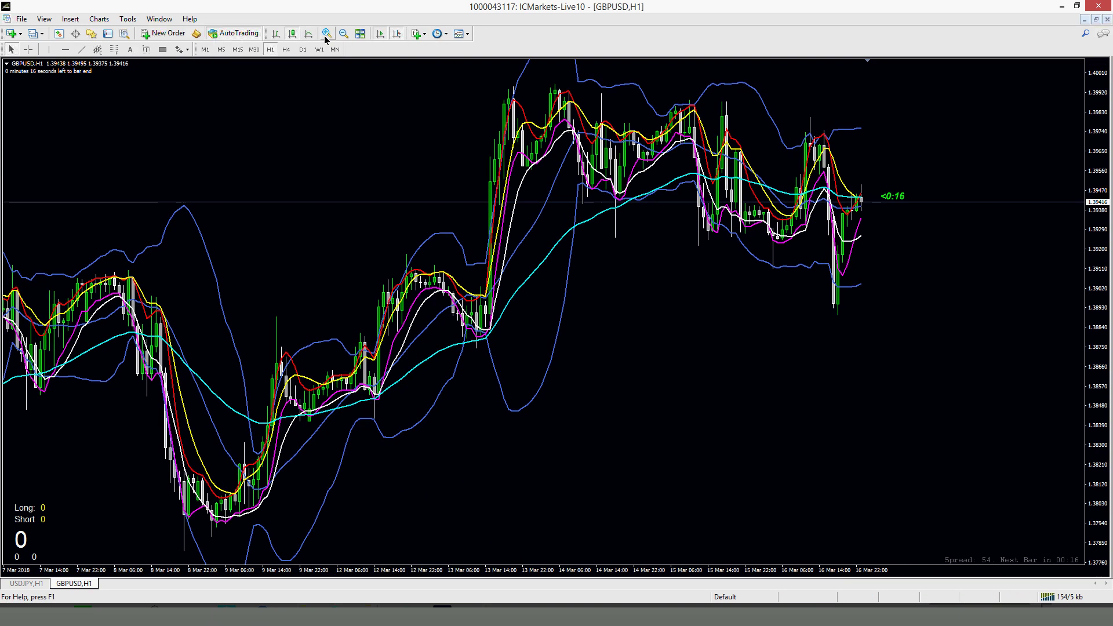
Step: Compare the GBPUSD Monthly and Weekly charts, and examine the latest Monthly candles up close against the moving averages
left_click(335, 50)
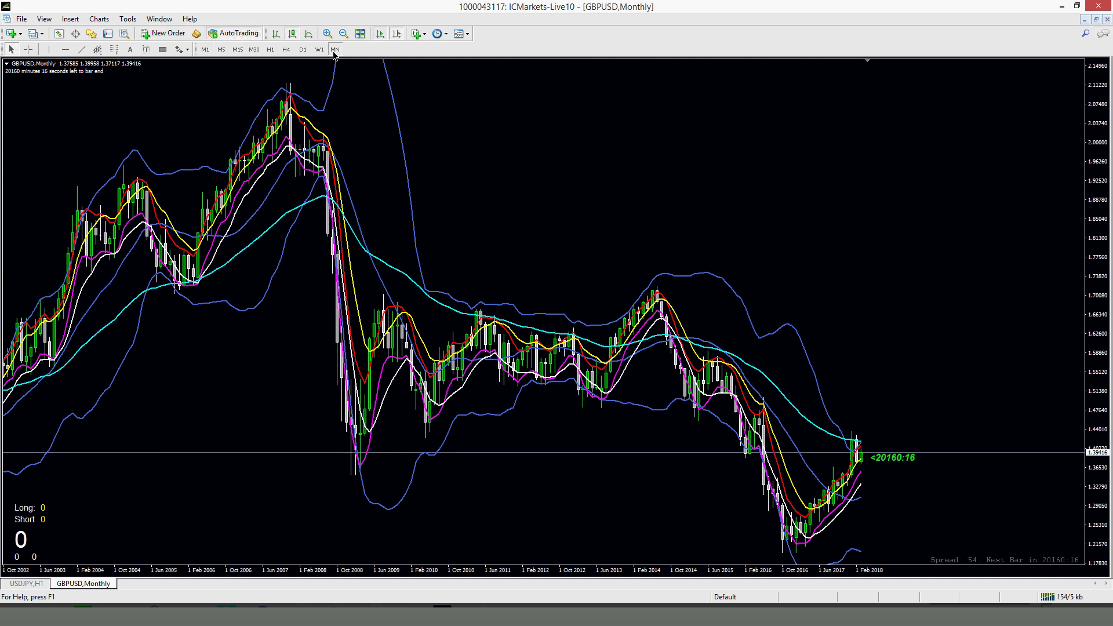
left_click(315, 52)
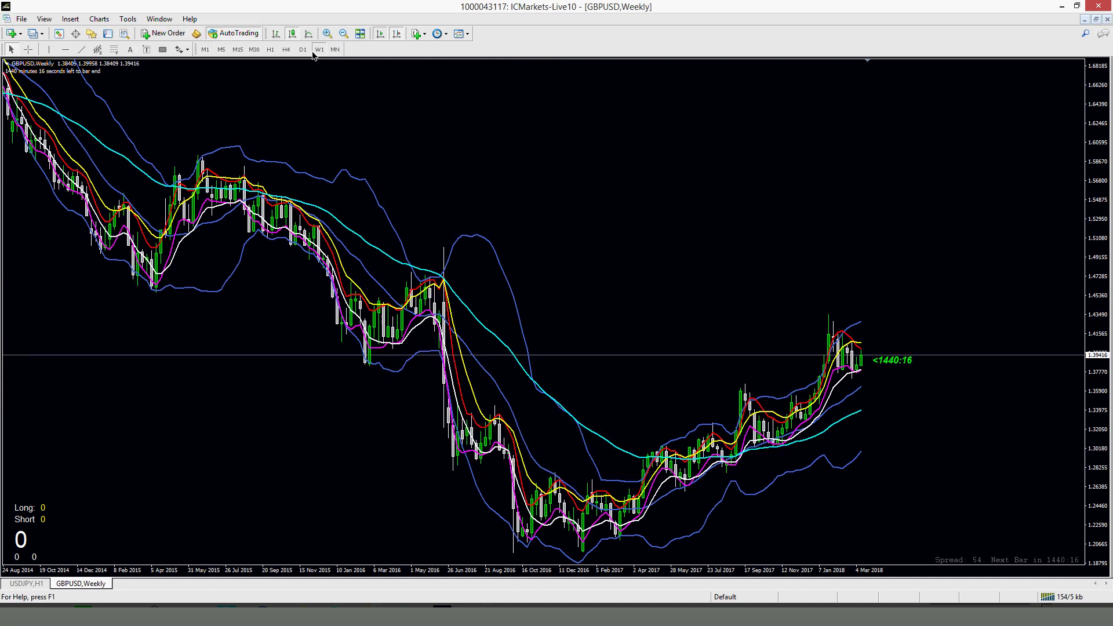
left_click(335, 50)
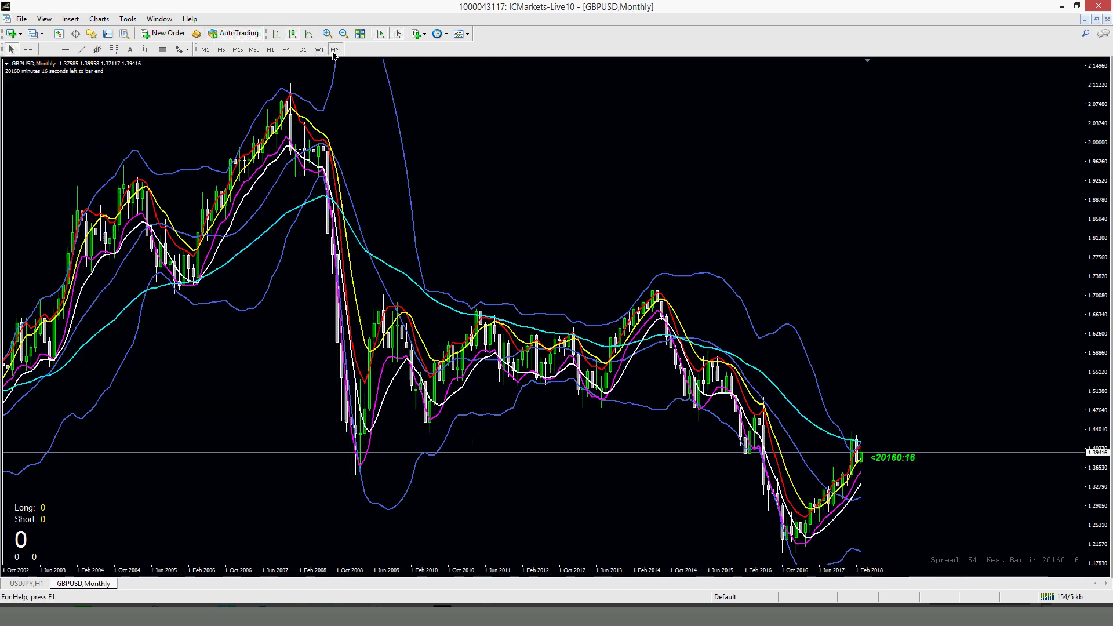
left_click(328, 34)
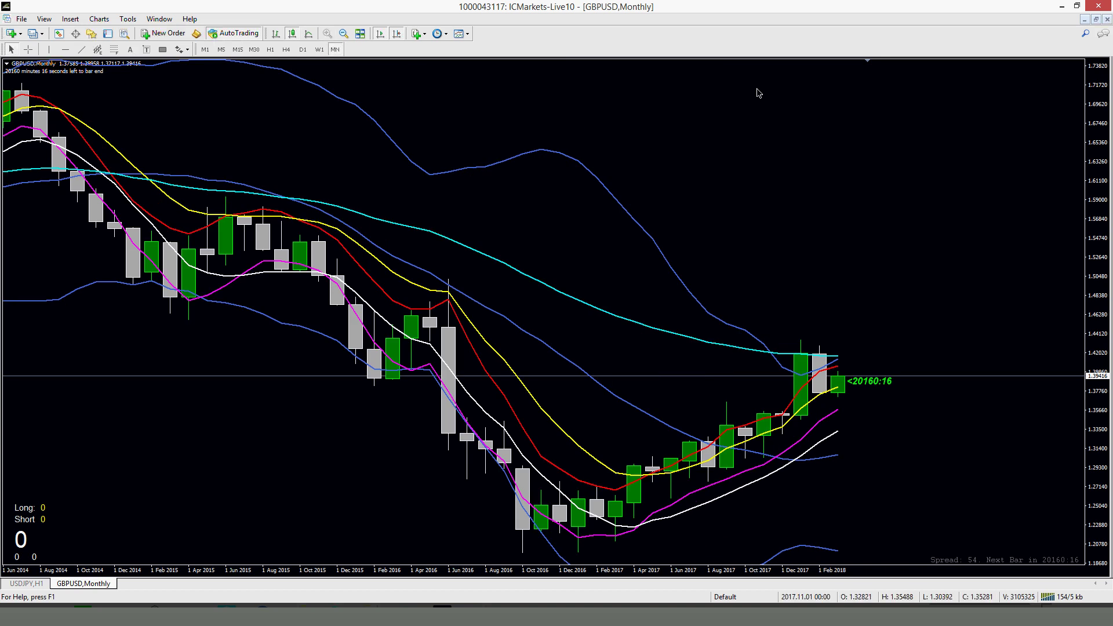
left_click(539, 243)
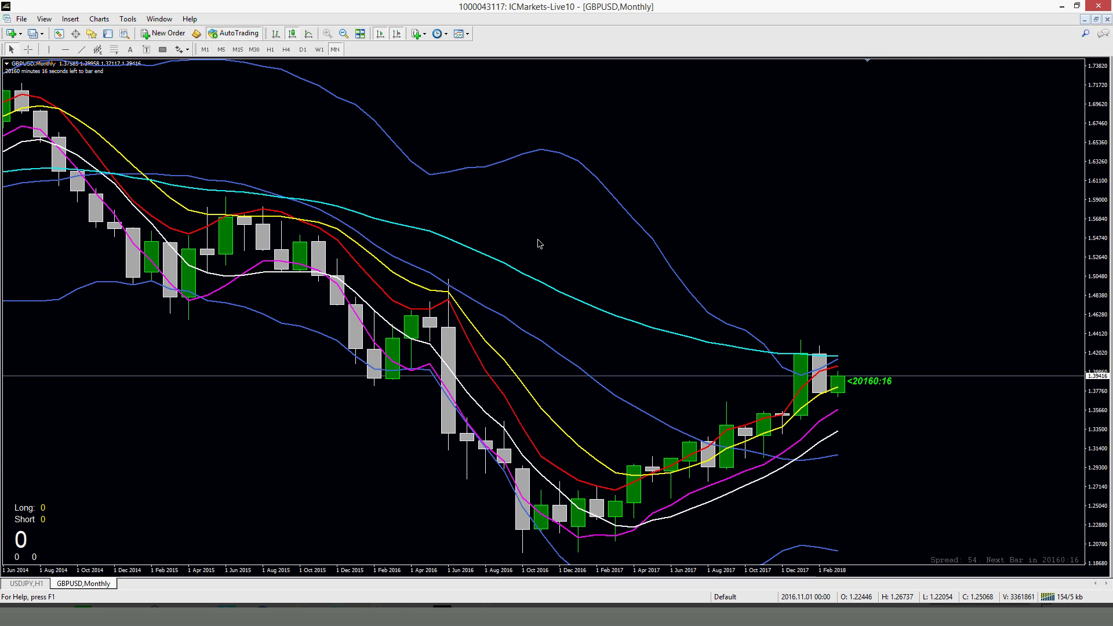
key("alt+Tab")
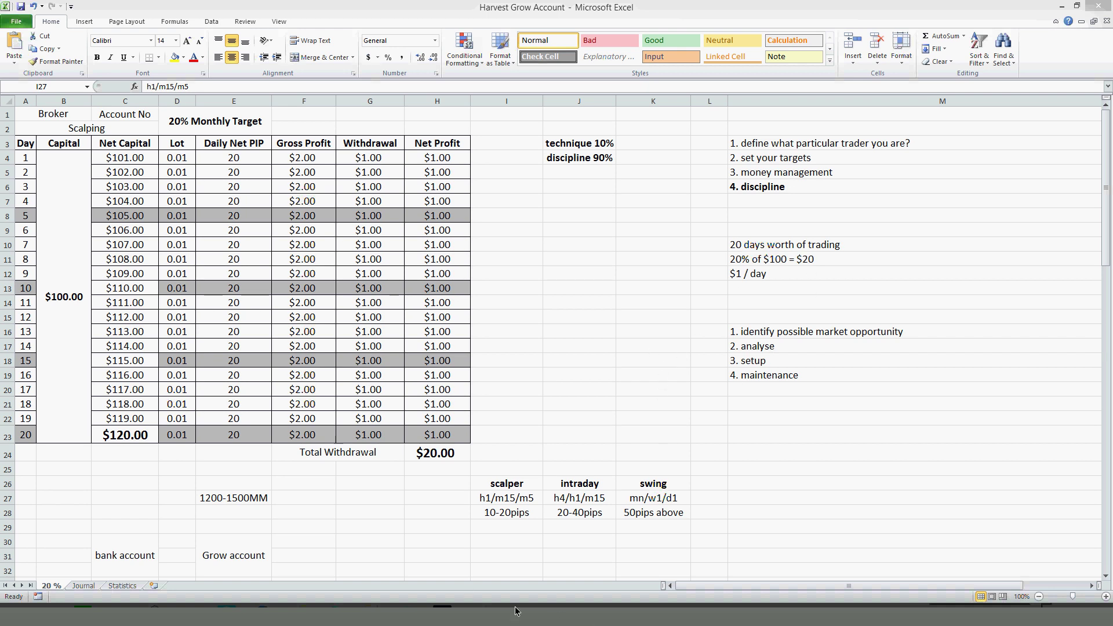
left_click(441, 623)
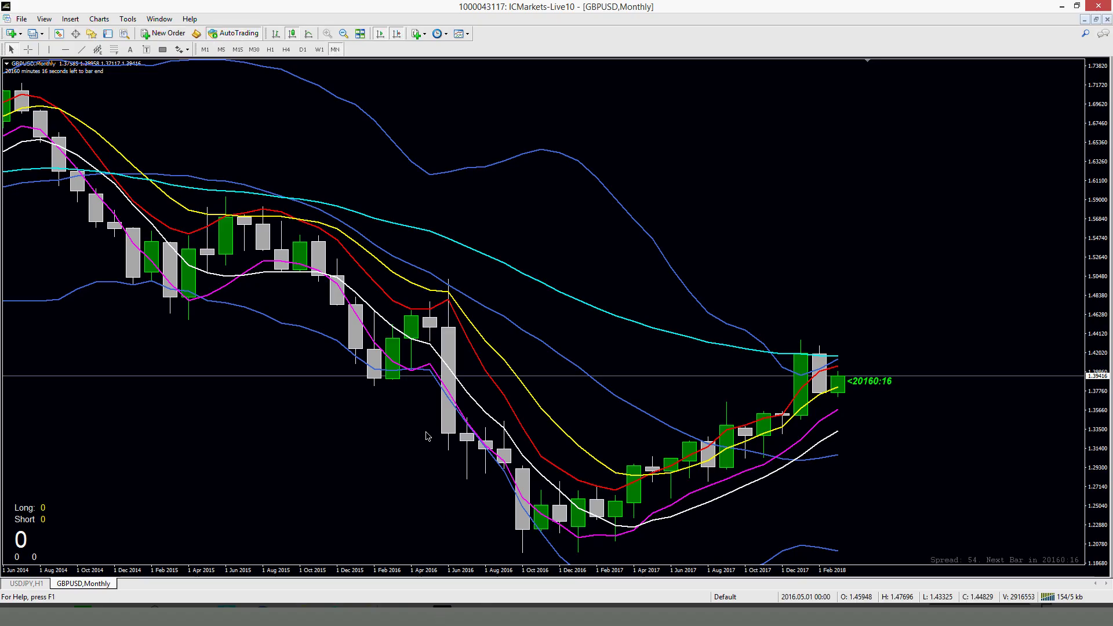
Step: Examine GBPUSD on the Weekly, M15 and H1 charts, going back through the H1 price history to 9 March
mouse_move(433, 350)
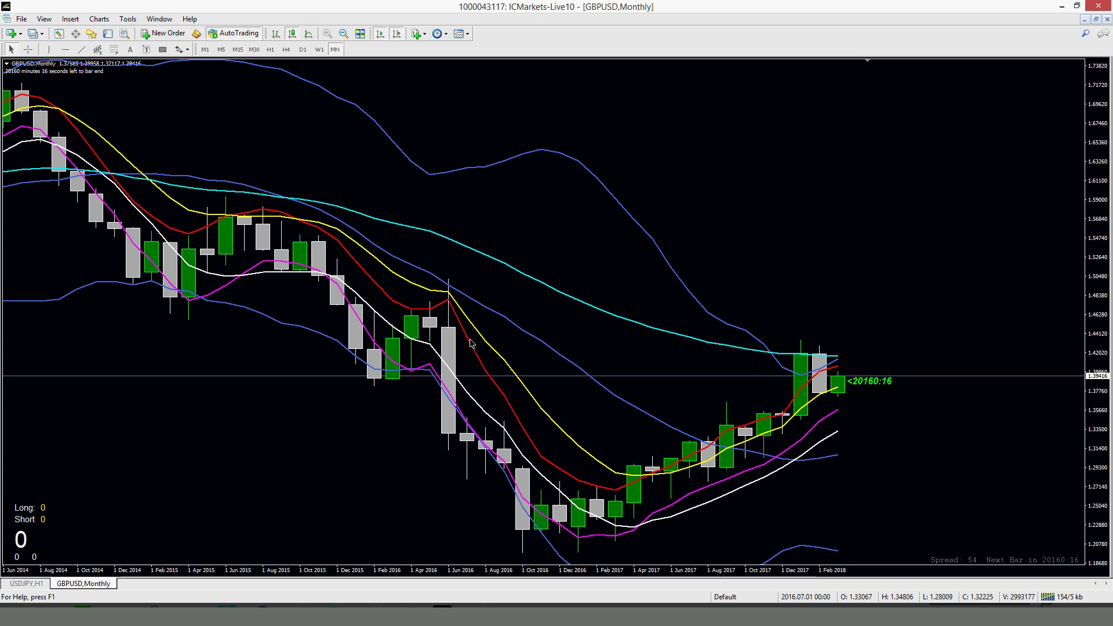
left_click(318, 51)
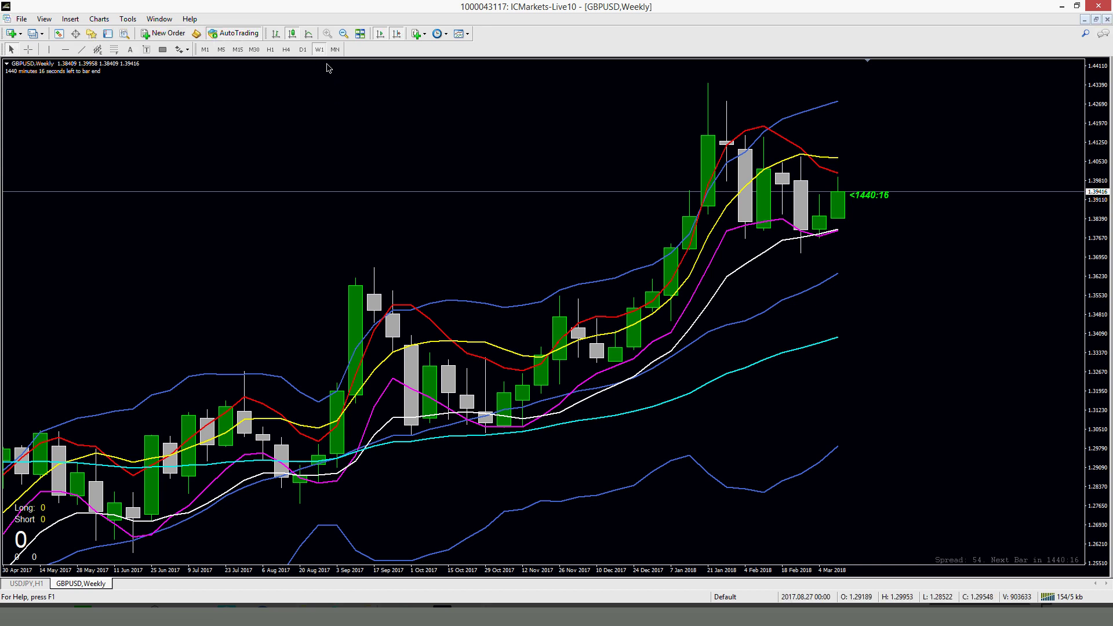
left_click(237, 49)
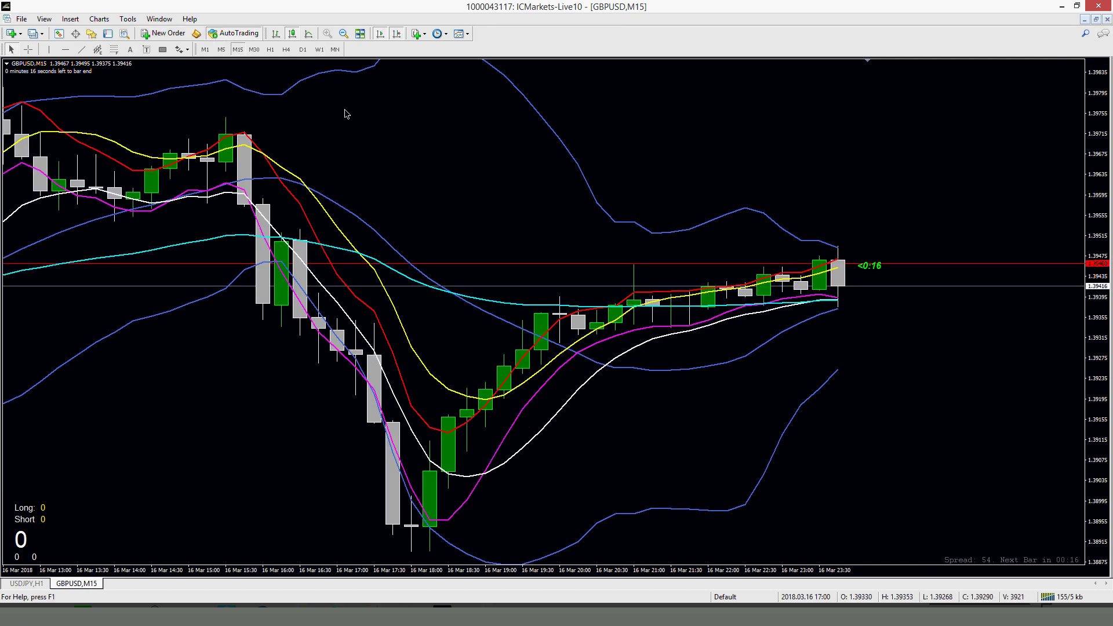
left_click(270, 49)
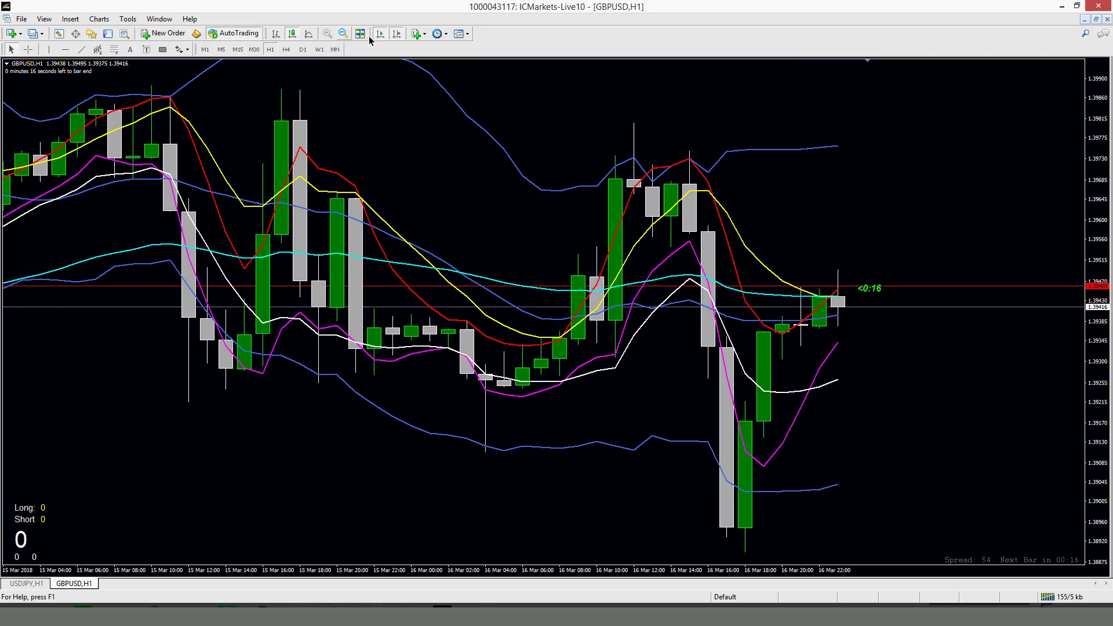
left_click(344, 34)
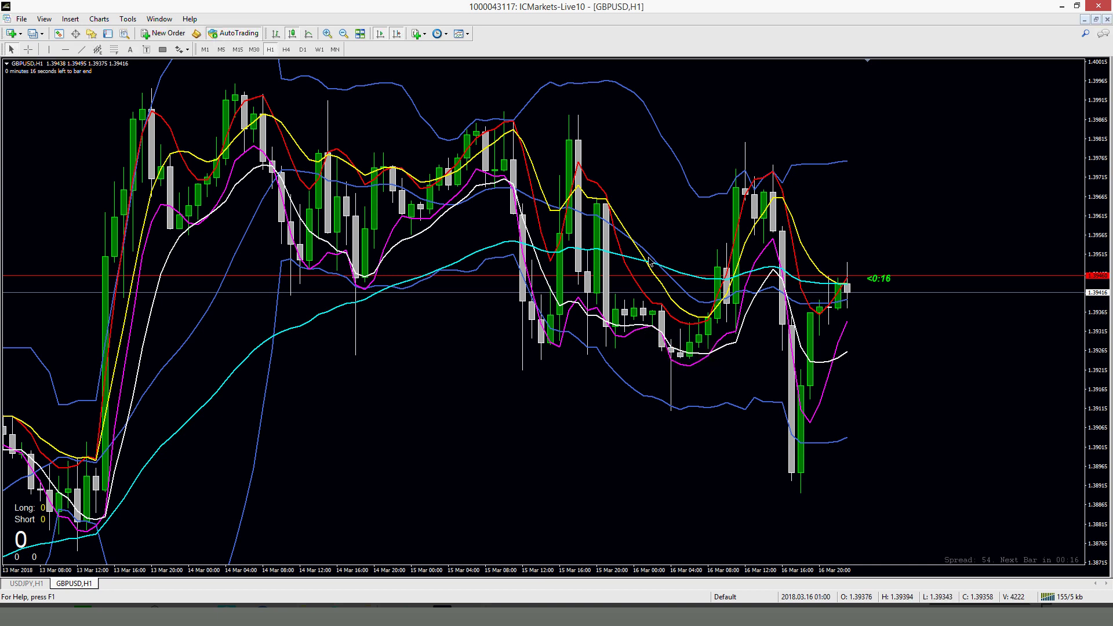
mouse_move(664, 270)
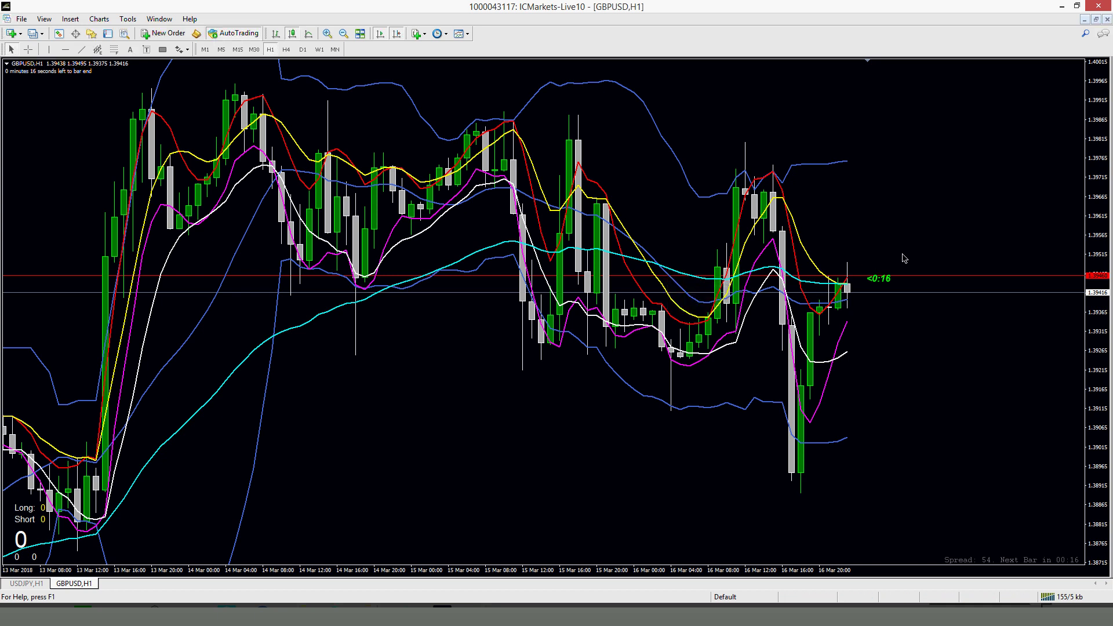
left_click_drag(318, 442, 458, 412)
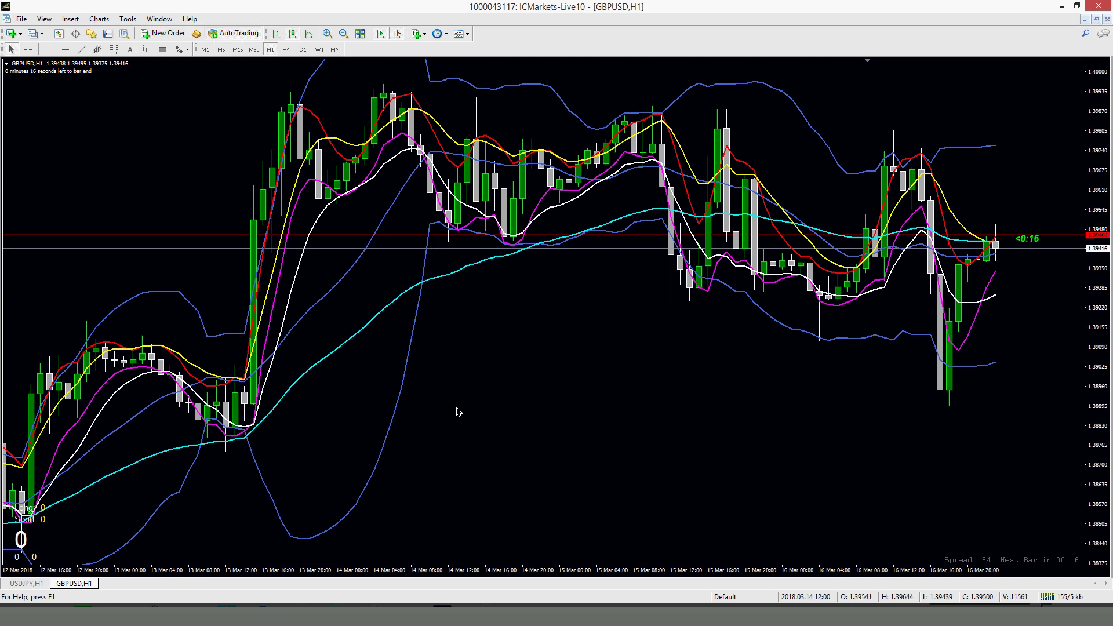
left_click_drag(468, 316, 792, 296)
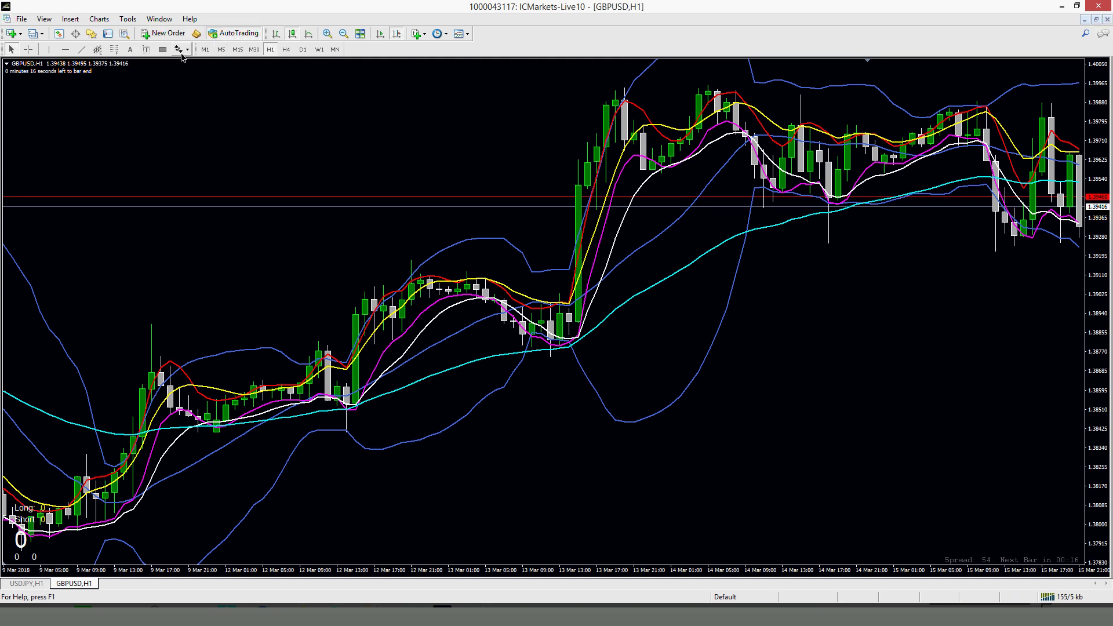
Step: Mark the H1 pullback lows near the moving averages on 12, 13 and 14 March with three small filled rectangles
left_click(163, 50)
left_click_drag(328, 387, 374, 416)
left_click(163, 50)
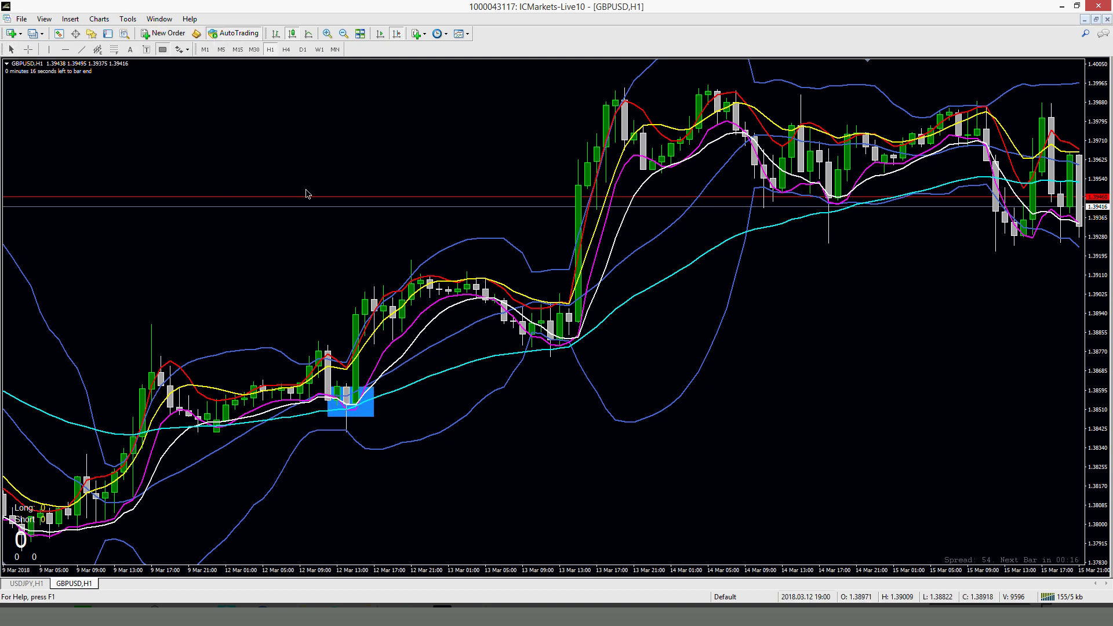
left_click_drag(522, 335, 578, 359)
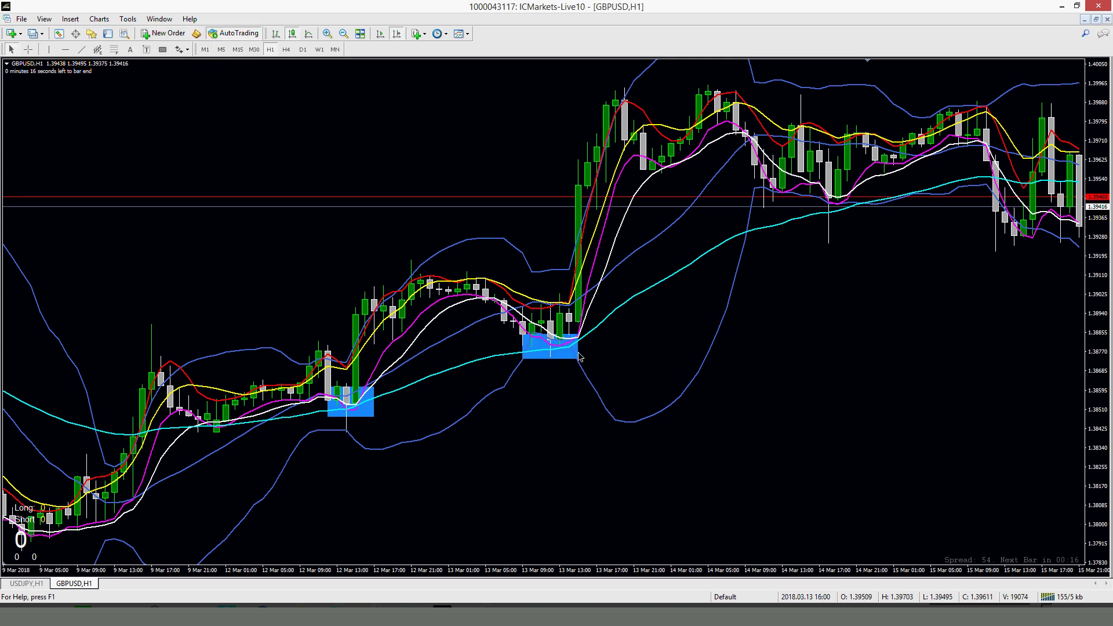
left_click(163, 50)
left_click_drag(811, 198, 846, 225)
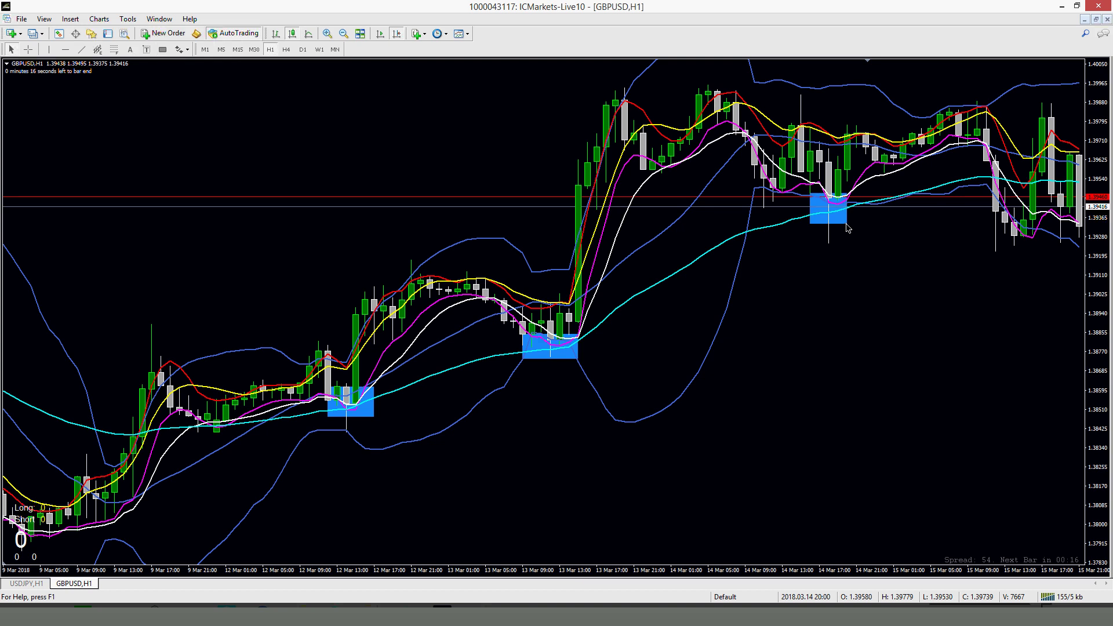
Step: Switch the GBPUSD chart to the H4 timeframe and examine the March candles up close
scroll(626, 344, "down", 3)
scroll(626, 344, "down", 1)
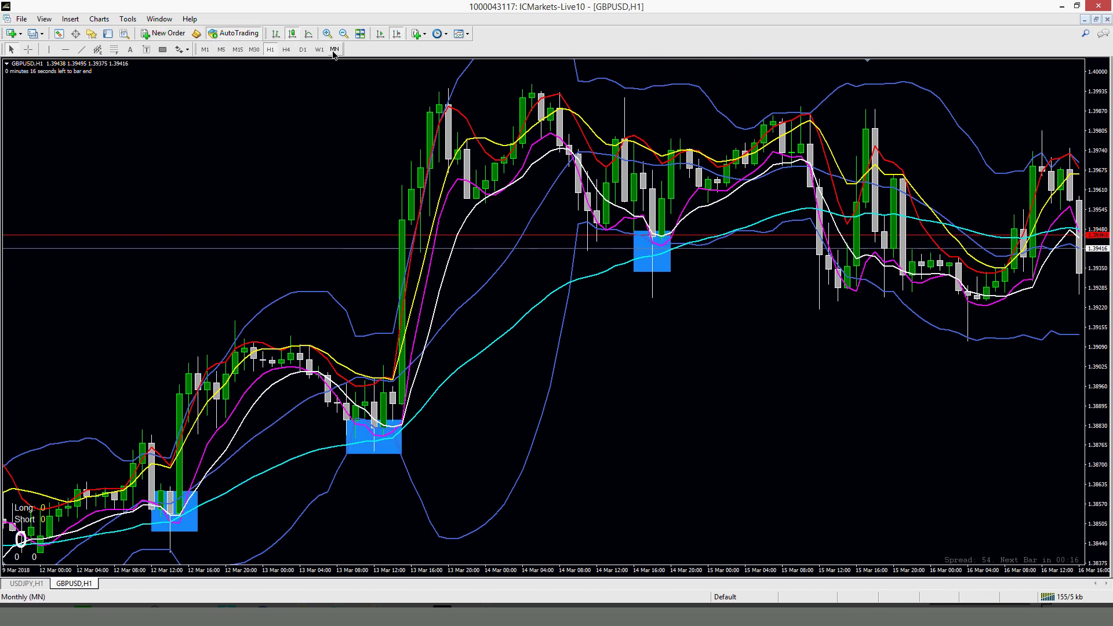
left_click(285, 51)
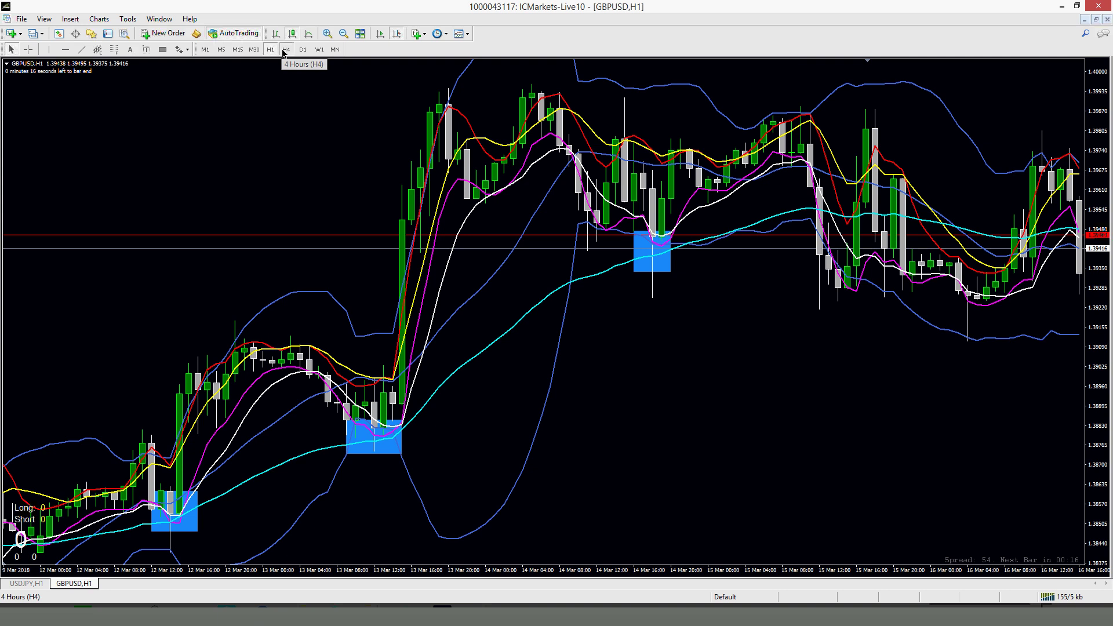
scroll(654, 454, "up", 3)
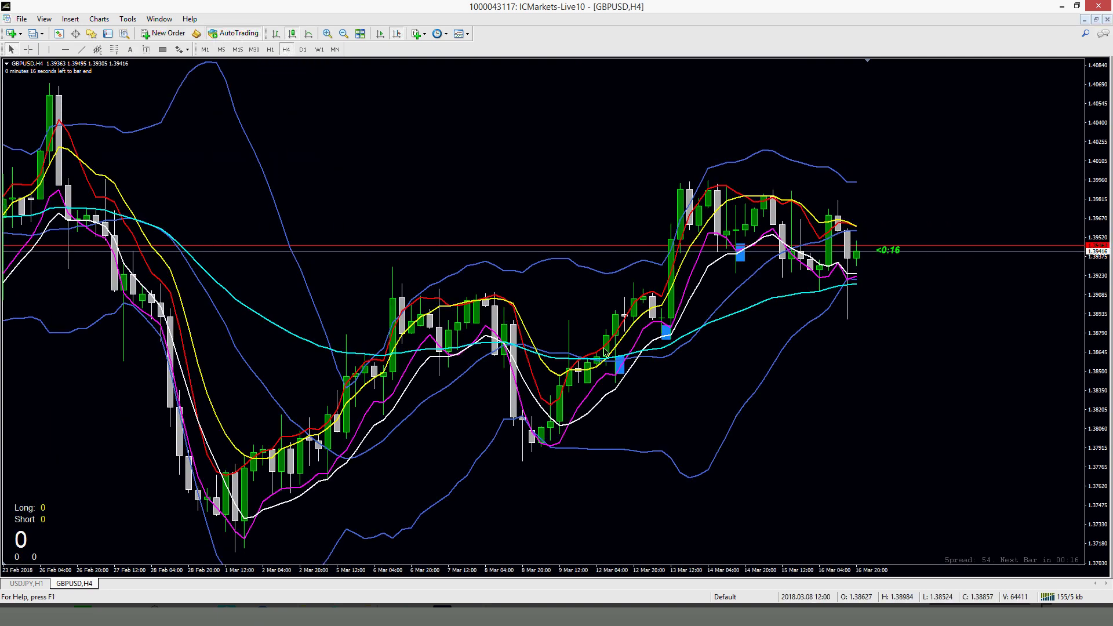
left_click(328, 33)
scroll(472, 316, "down", 5)
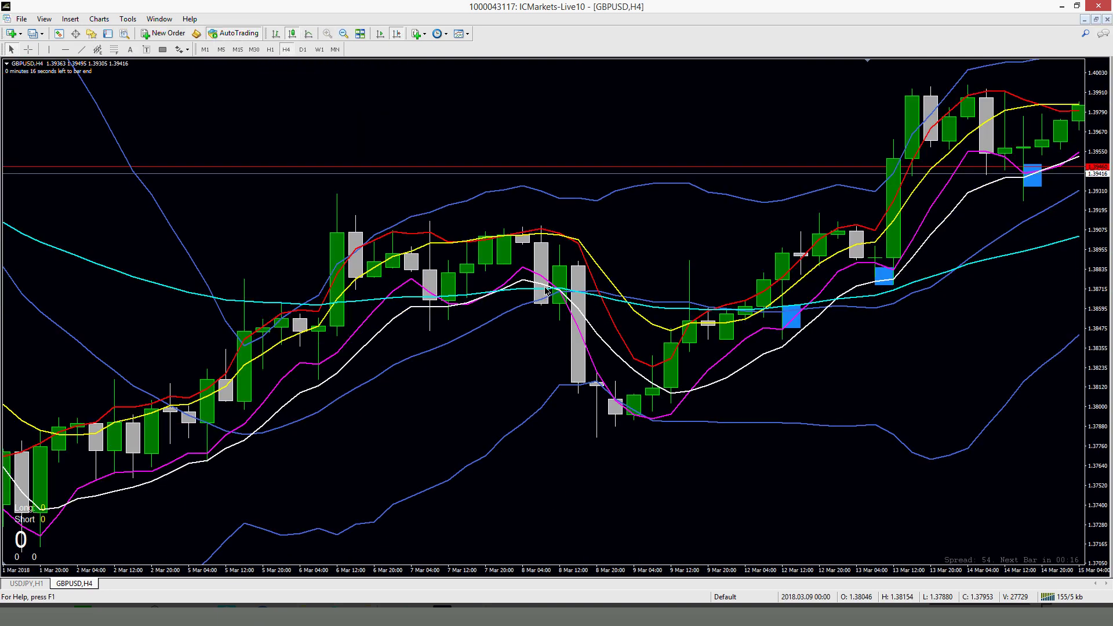
Step: Delete the three blue rectangles marking the 12, 13 and 14 March lows
double_click(476, 402)
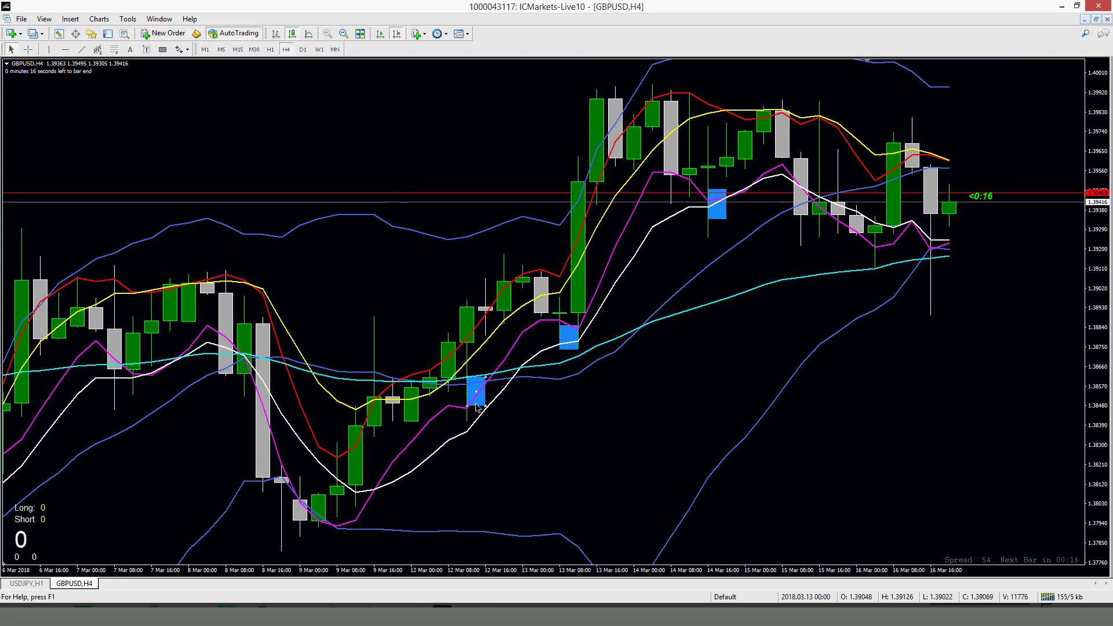
double_click(574, 348)
key("Delete")
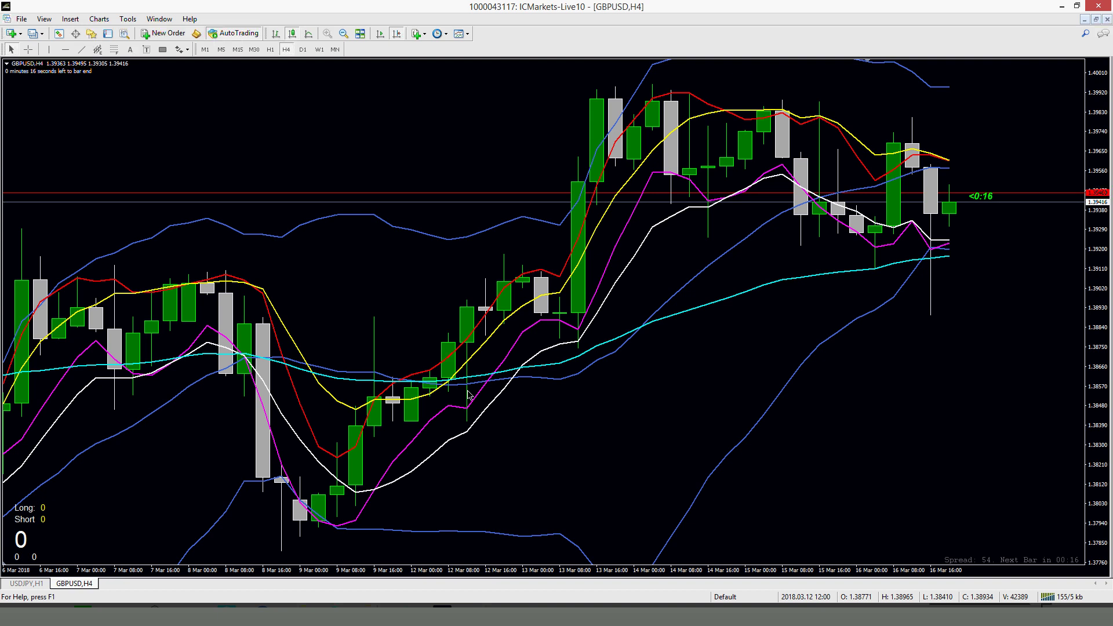